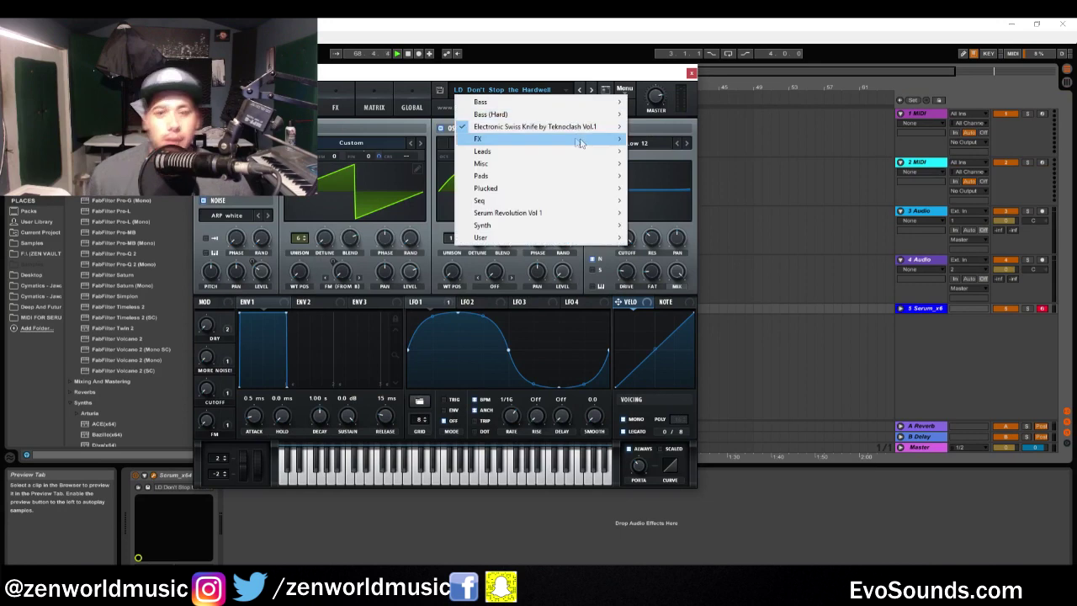
- Load the preset LD Don't Stop the Hardwell from the Electronic Swiss Knife by Teknoclash Vol.1 bank
mouse_move(514, 128)
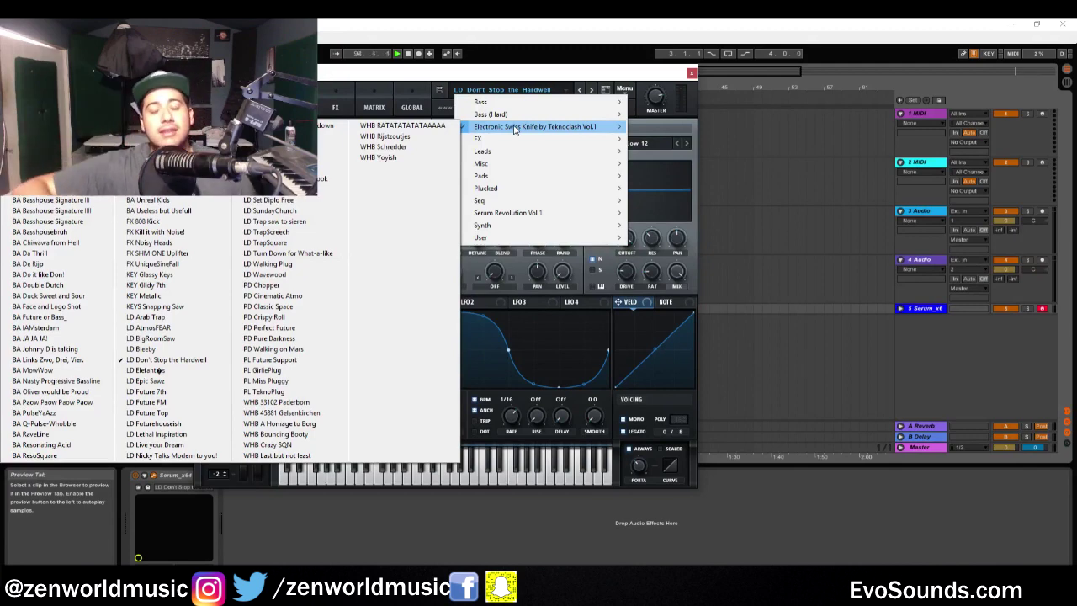
mouse_move(617, 117)
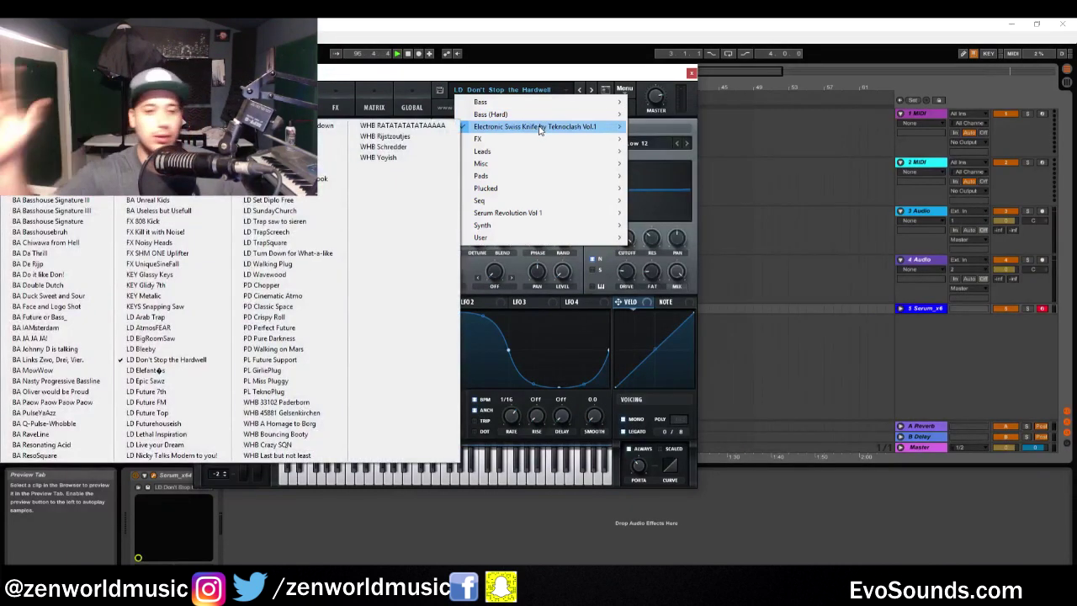
left_click(166, 359)
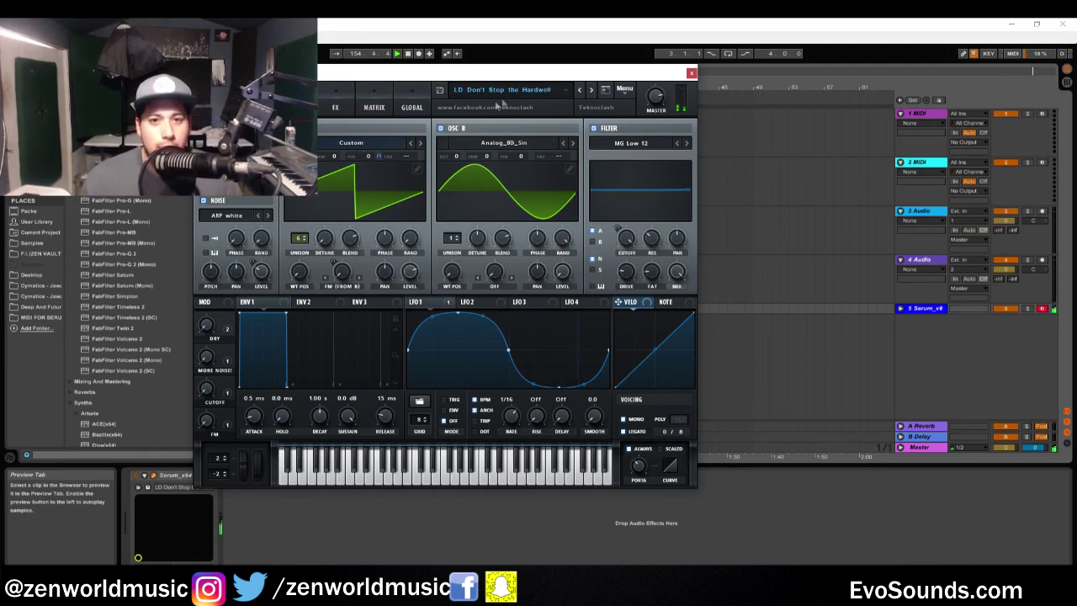
- Load the preset LD BigRoomSaw from the Electronic Swiss Knife by Teknoclash Vol.1 bank and close the Serum window
left_click(505, 89)
mouse_move(517, 128)
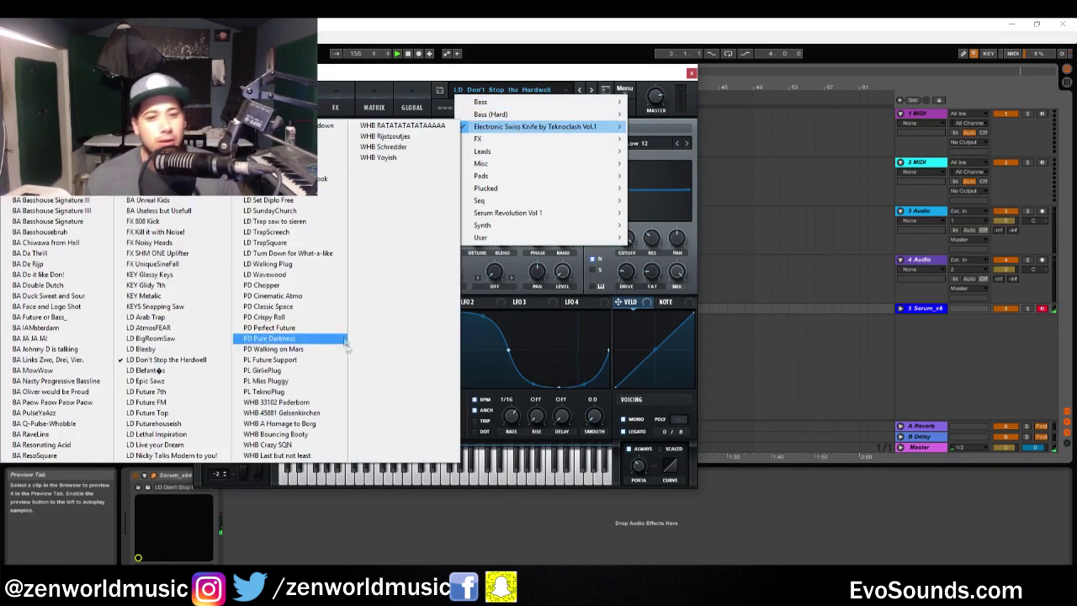
left_click(162, 342)
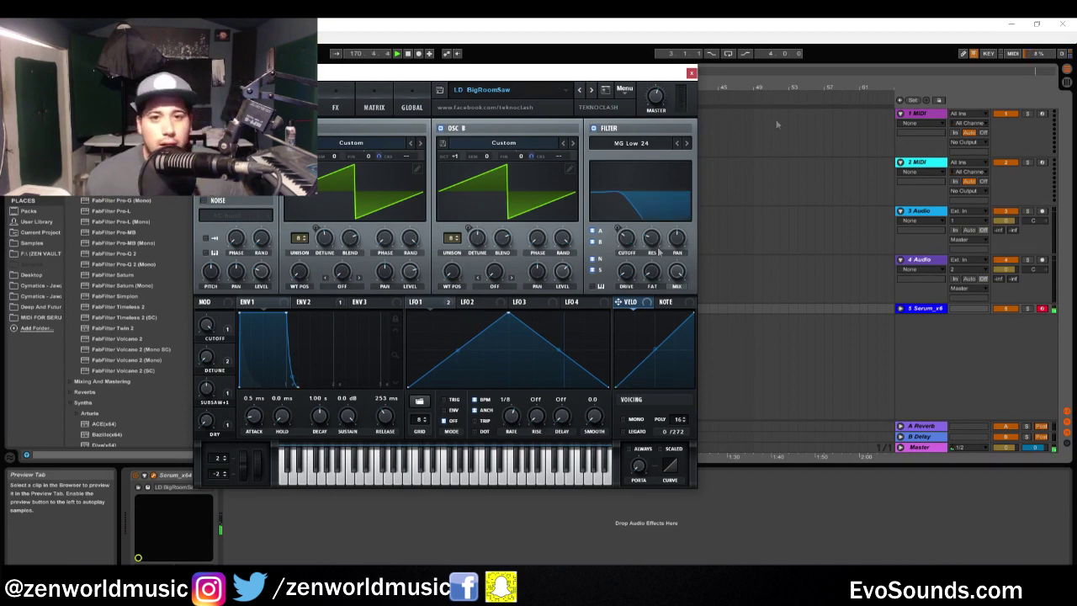
left_click(691, 74)
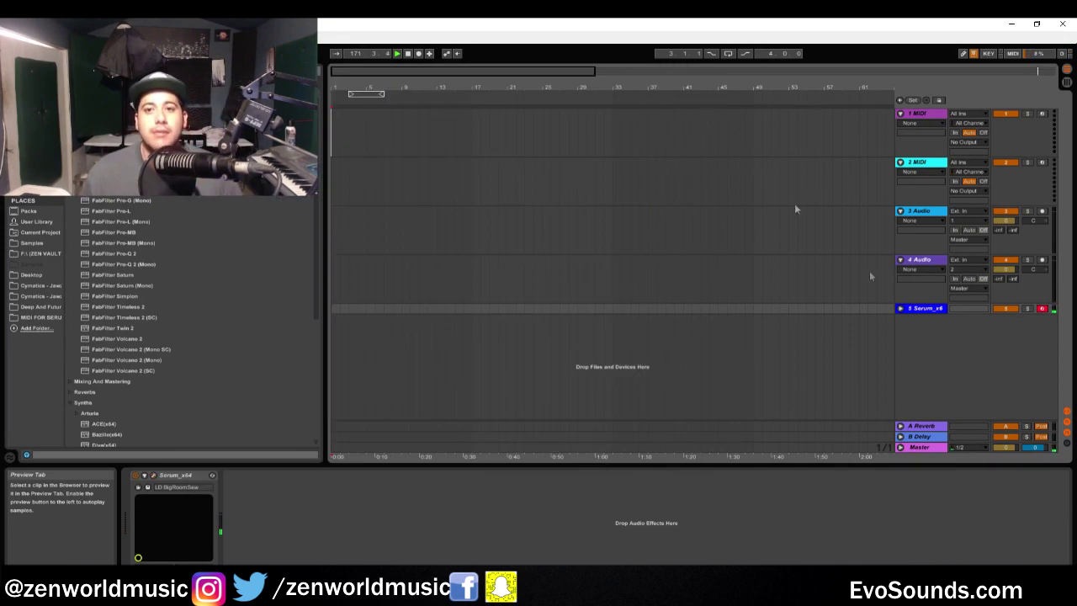
- Unfold the Serum track, insert an empty nine-bar MIDI clip starting at bar 1 and open it for note editing
left_click(899, 308)
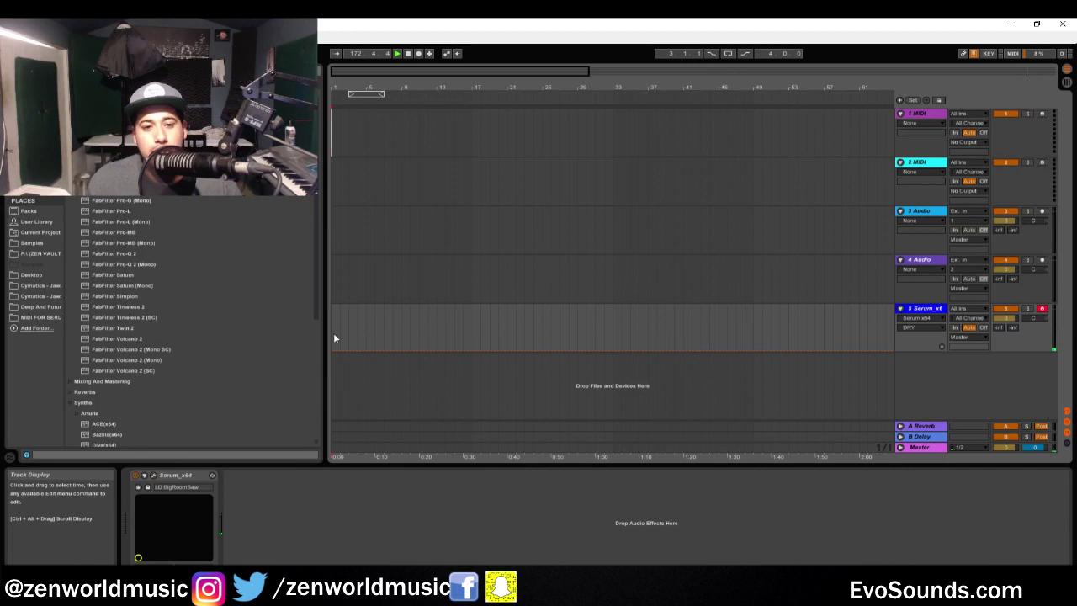
mouse_move(407, 329)
left_mouse_down()
mouse_move(435, 329)
mouse_move(398, 332)
left_mouse_up()
key("ctrl+shift+m")
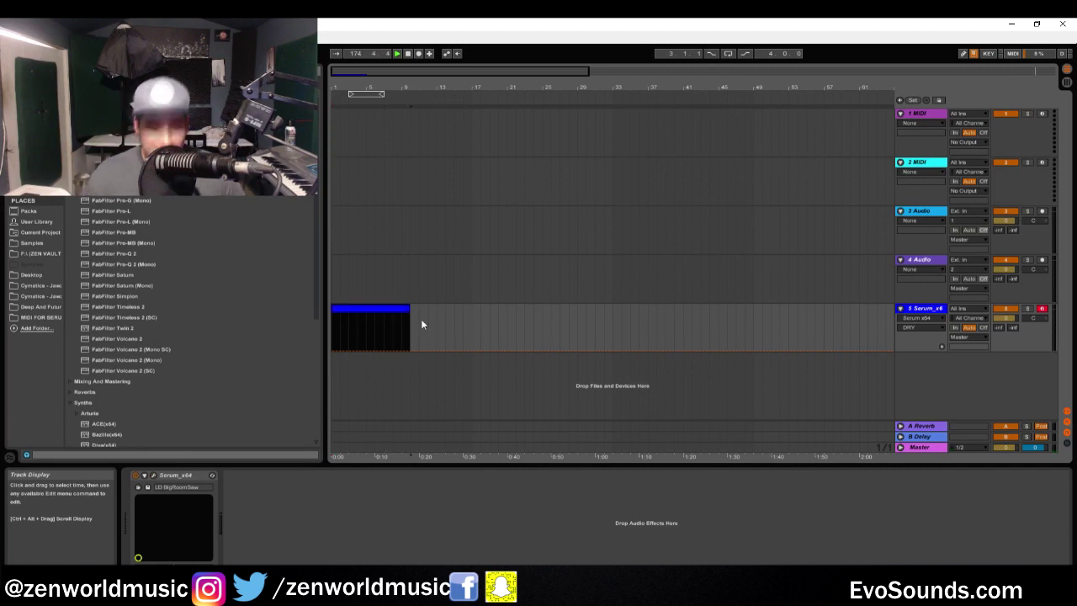
double_click(408, 318)
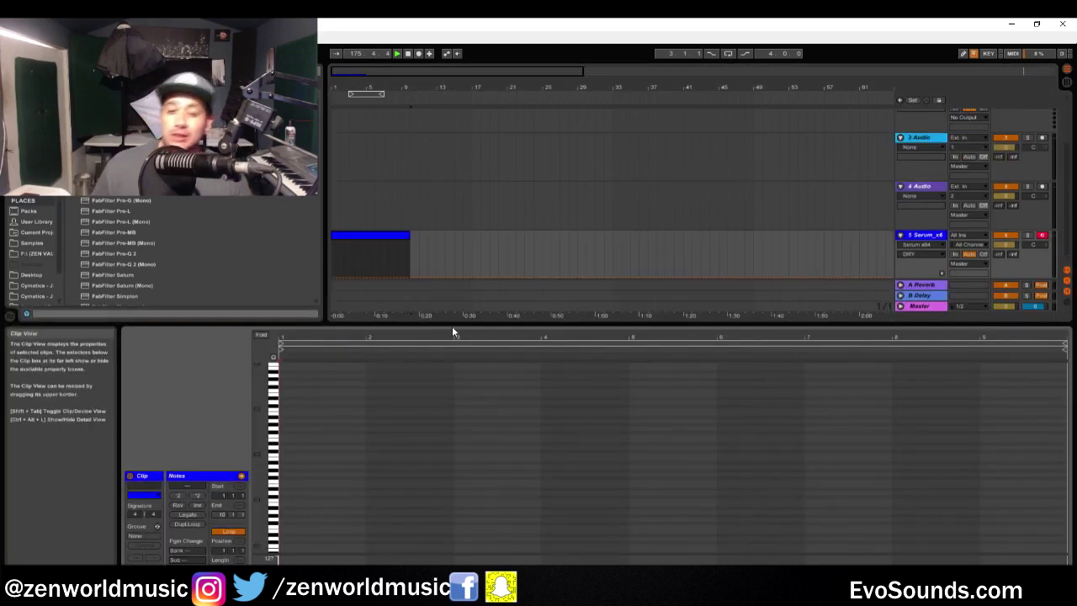
- Draw a one-bar F1 note at the start of the clip and start playback
left_click_drag(252, 478, 260, 476)
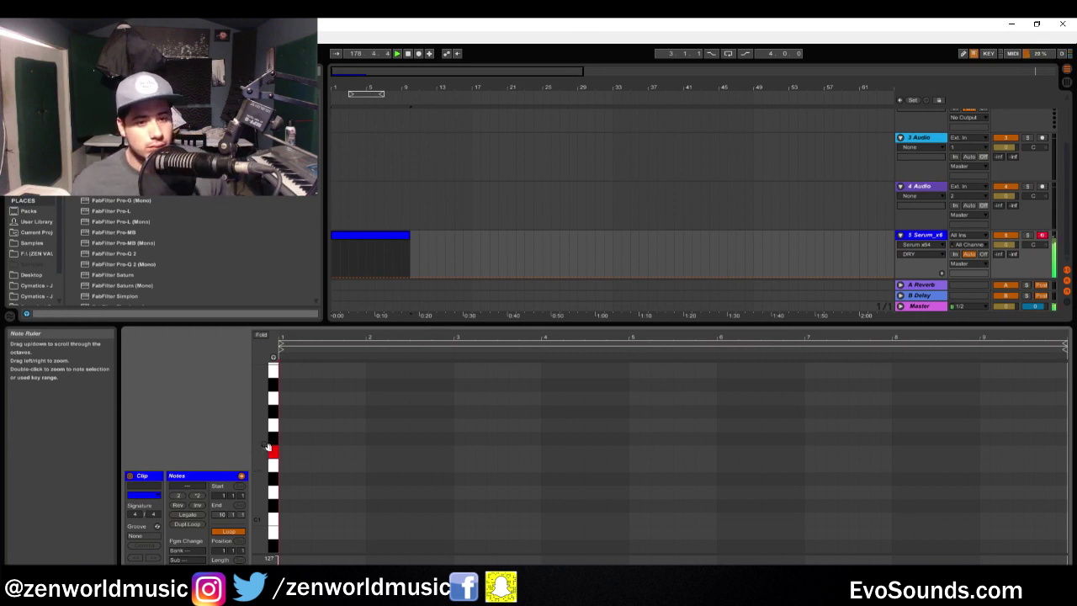
double_click(286, 452)
mouse_move(386, 455)
left_mouse_down()
mouse_move(409, 455)
mouse_move(366, 459)
left_mouse_up()
key("space")
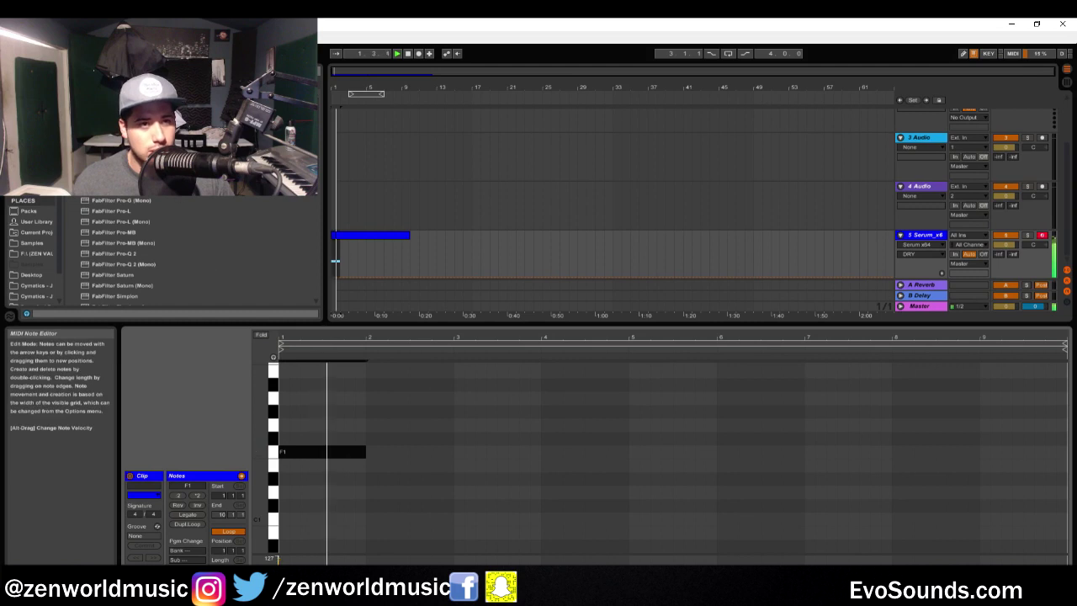
- Duplicate the F1 note across bars 2 to 4 and move the copies to A1, D1 and E1
key("ctrl+d")
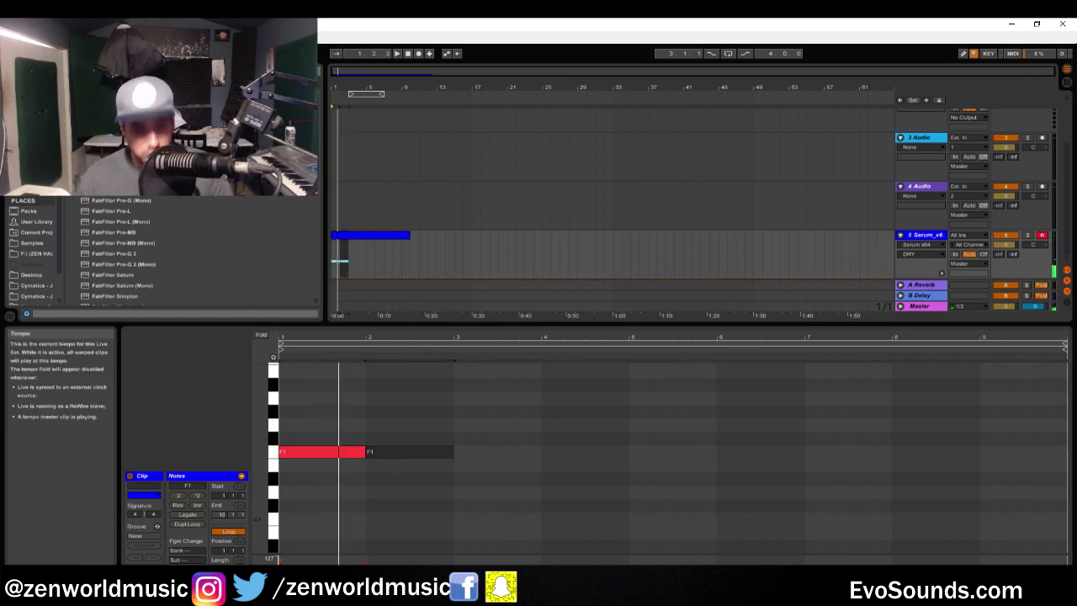
left_click_drag(410, 453, 485, 491)
key("ctrl+d")
key("ctrl+d")
left_click_drag(572, 491, 575, 468)
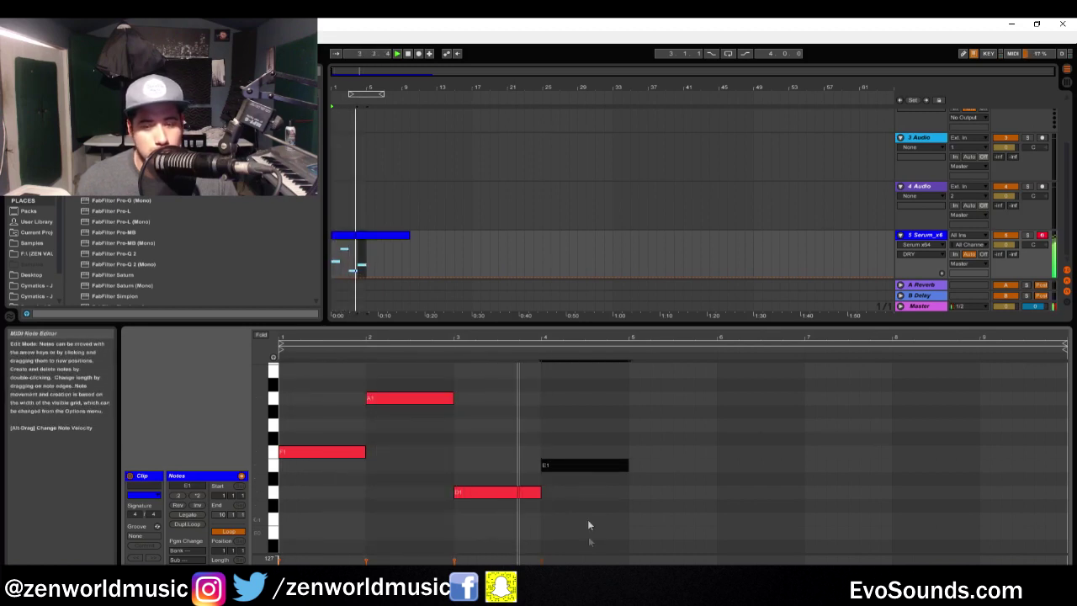
- Select all four notes and duplicate the pattern into bars 5 to 8
left_click(580, 533)
key("ctrl+a")
key("ctrl+d")
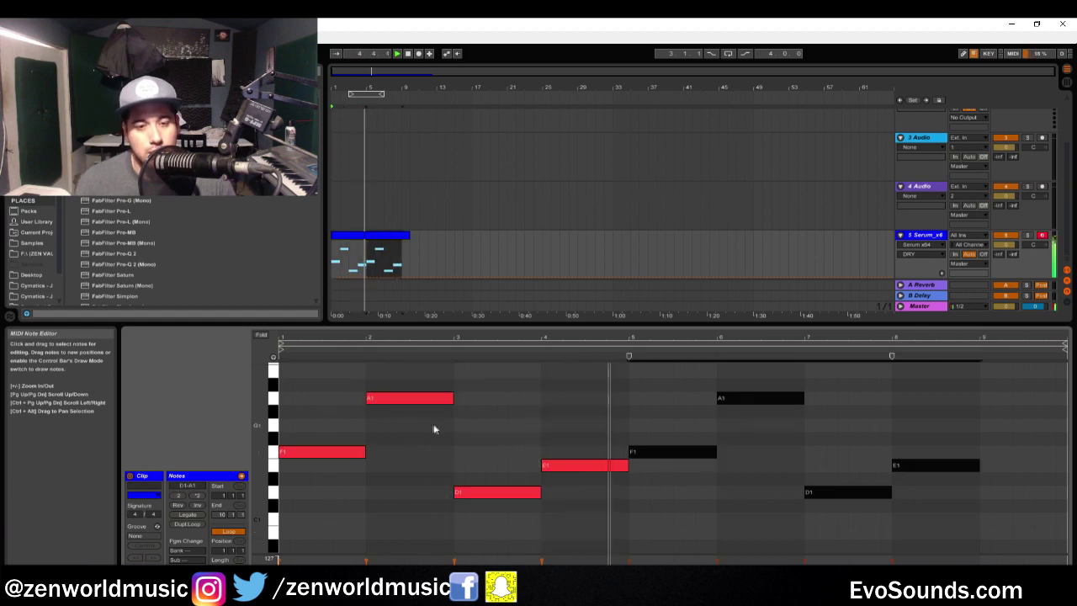
- Play the eight-bar note pattern from the start to hear it, then stop playback
scroll(370, 437, "up", 3)
key("space")
key("space")
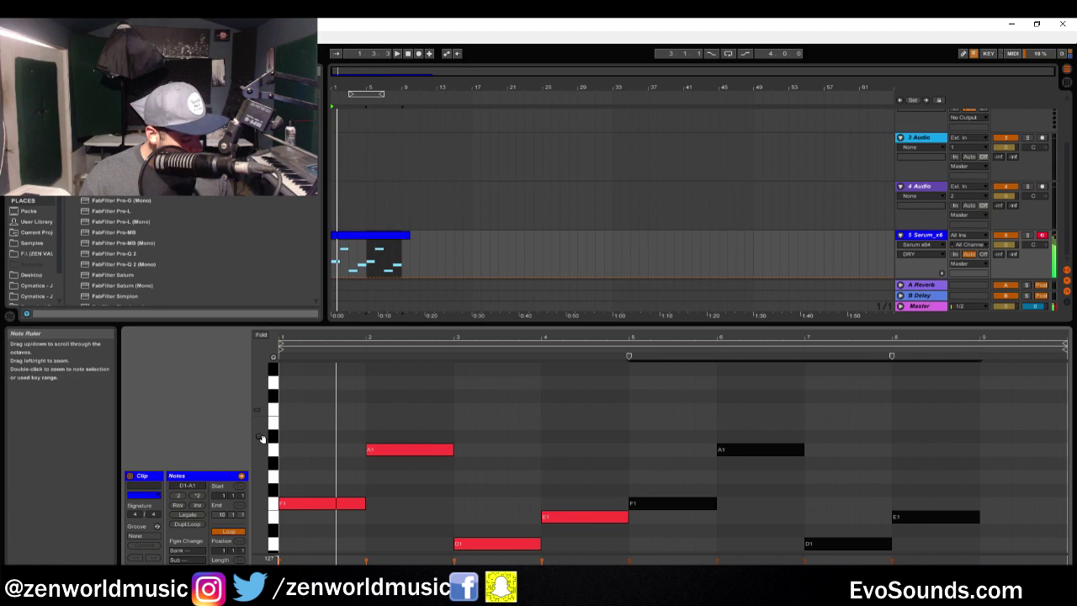
key("space")
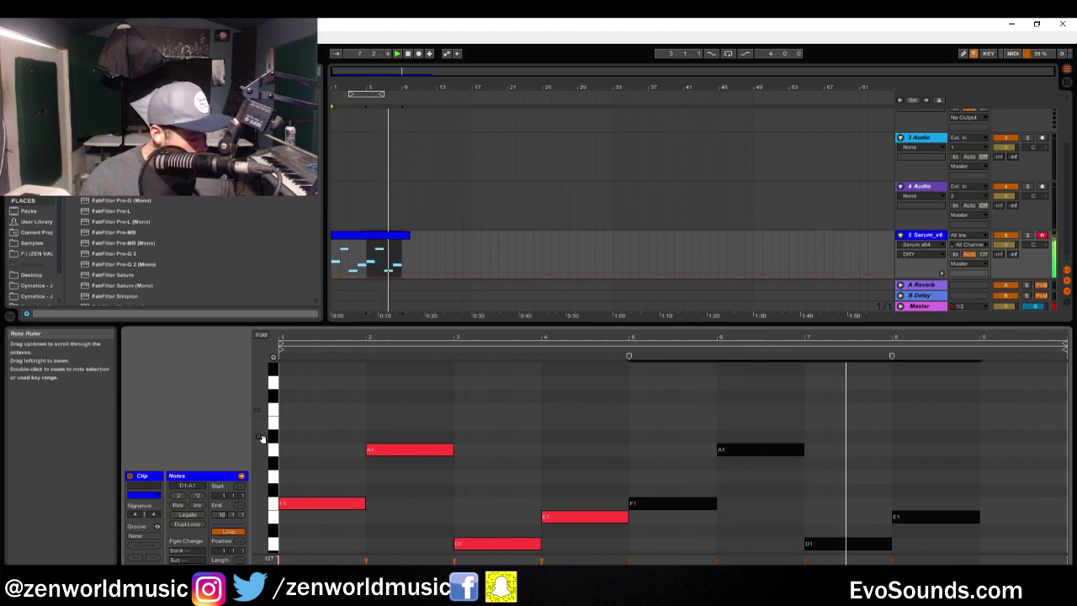
key("space")
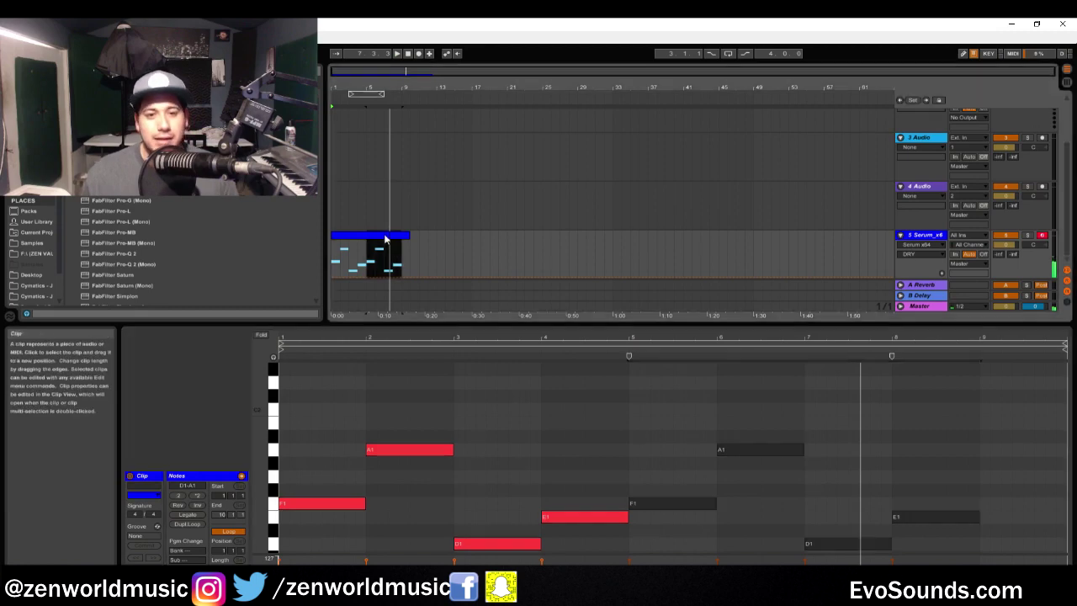
- Look over the Serum instrument on track 5, close its window and reopen the MIDI clip's notes
double_click(922, 239)
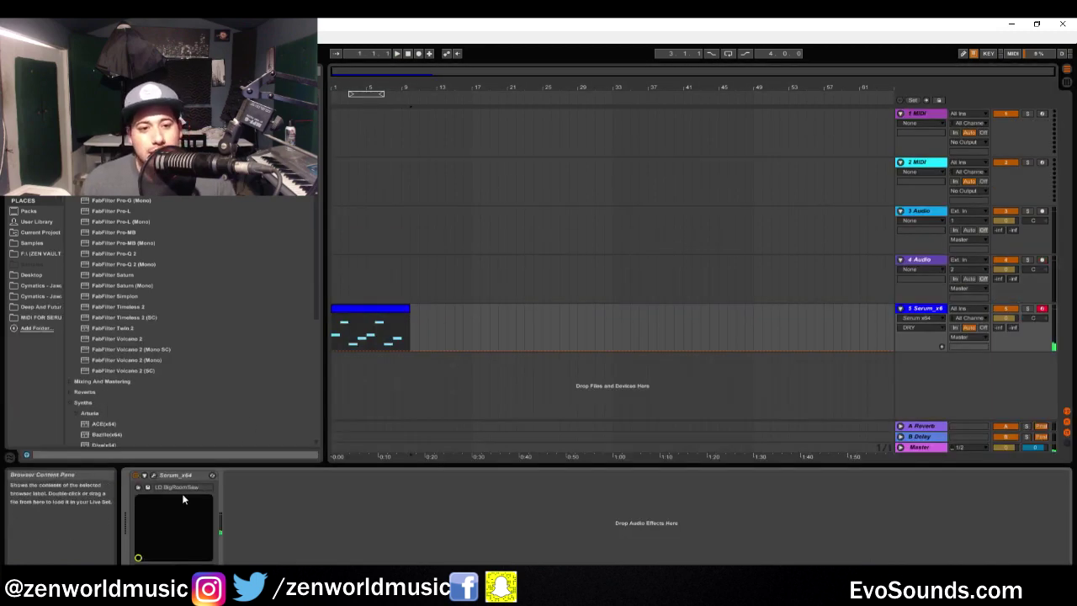
left_click(149, 486)
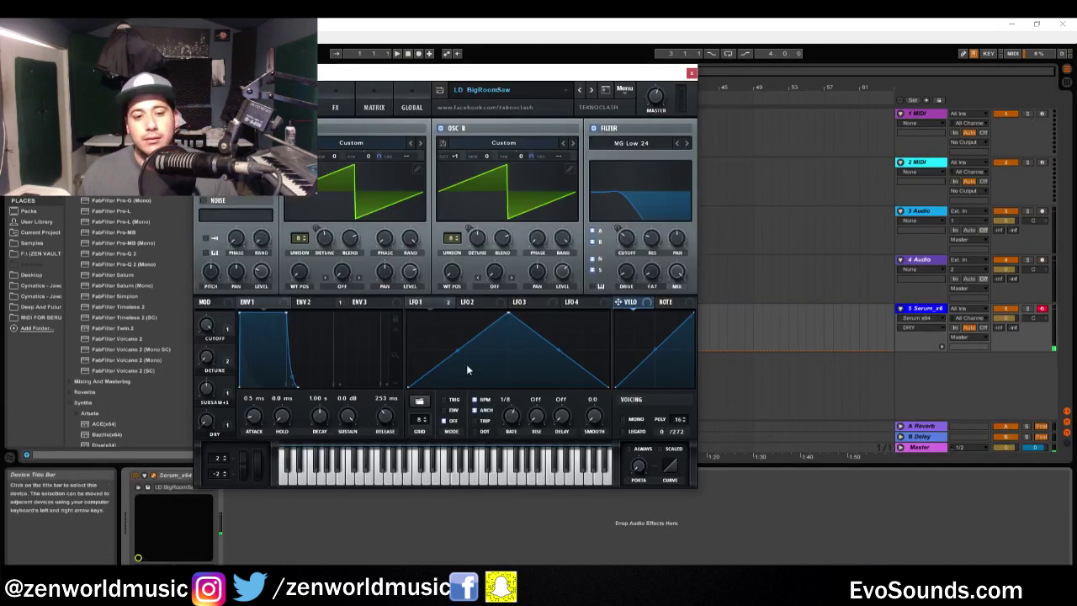
left_click(691, 73)
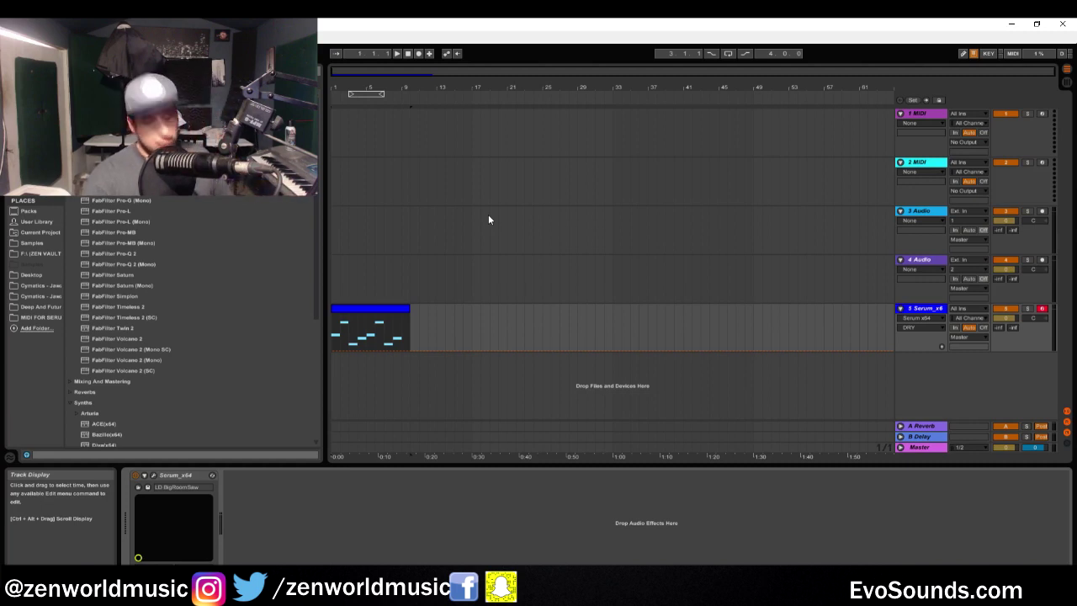
double_click(370, 311)
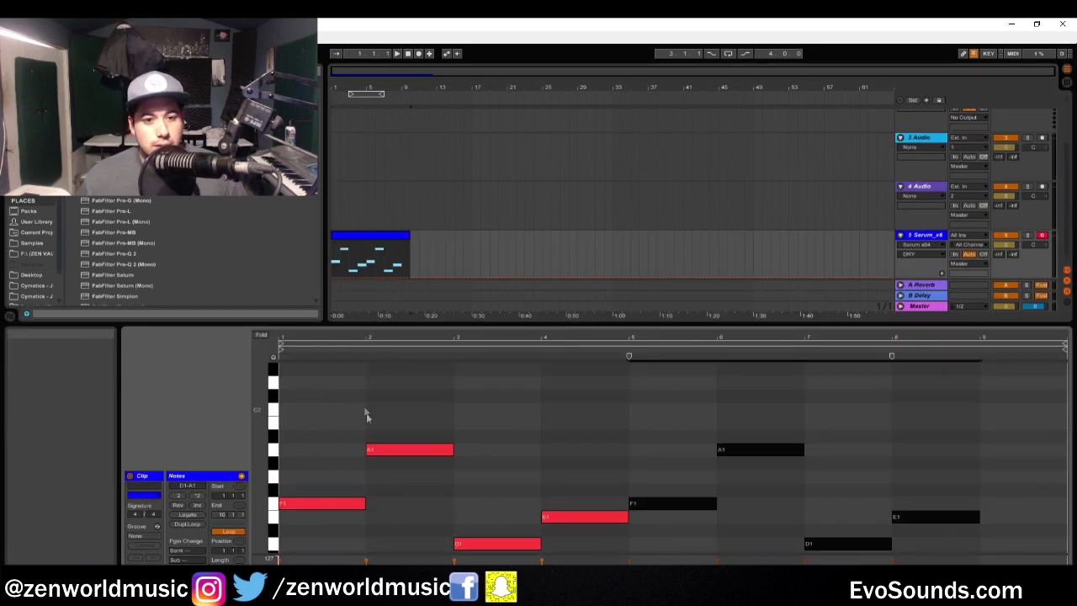
- Load the preset PD Chopper from the Electronic Swiss Knife by Teknoclash Vol.1 bank into track 5's Serum
left_click(921, 236)
left_click(173, 478)
left_click(536, 94)
mouse_move(547, 127)
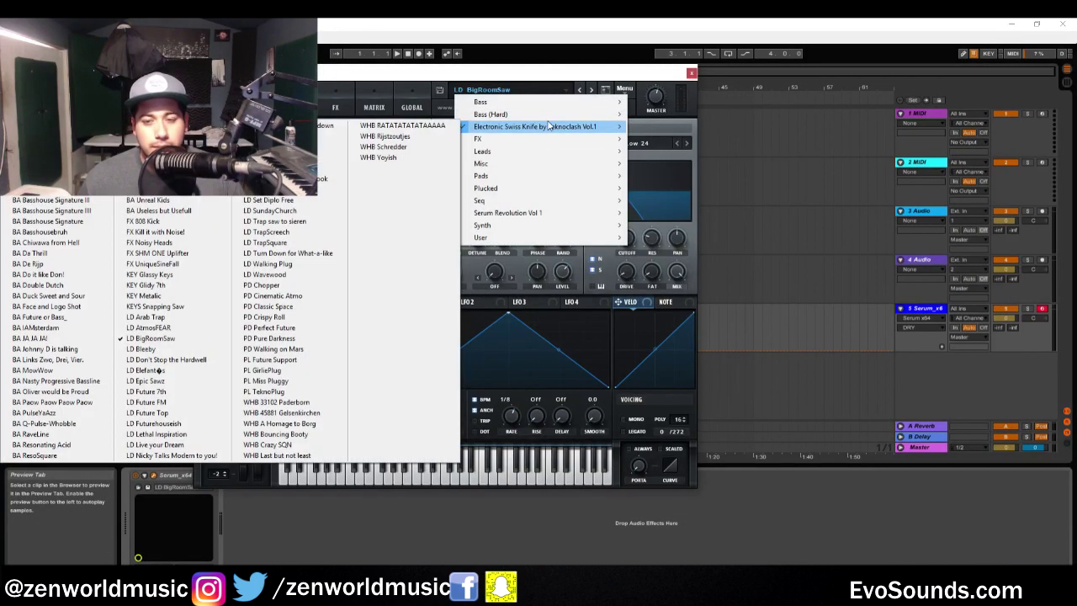
left_click(269, 284)
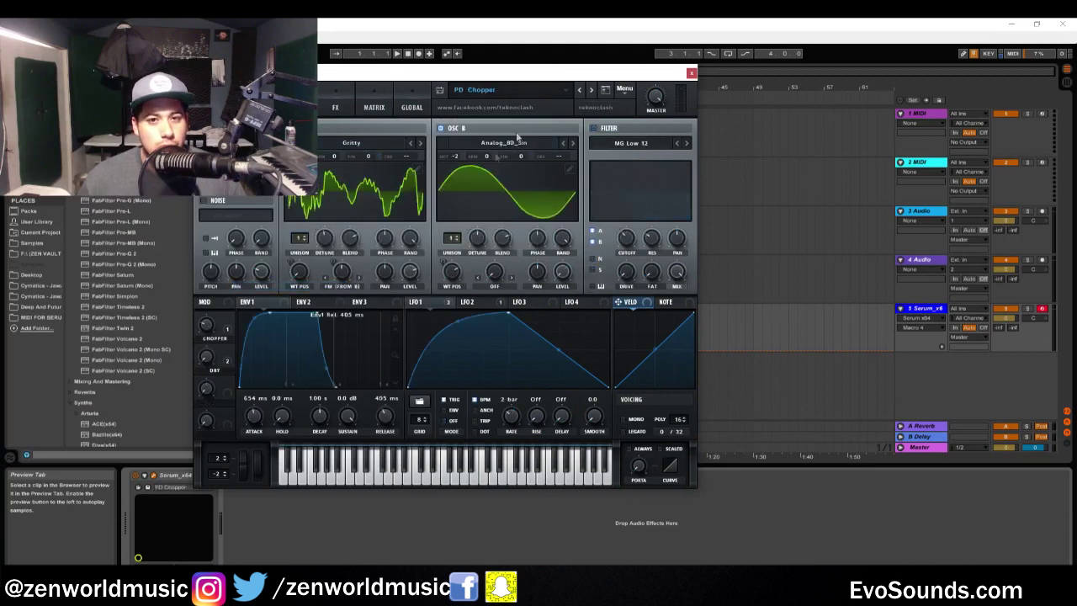
- Audition the neighbouring preset PD Cinematic Atmo, return to PD Chopper and close the Serum window
left_click(579, 90)
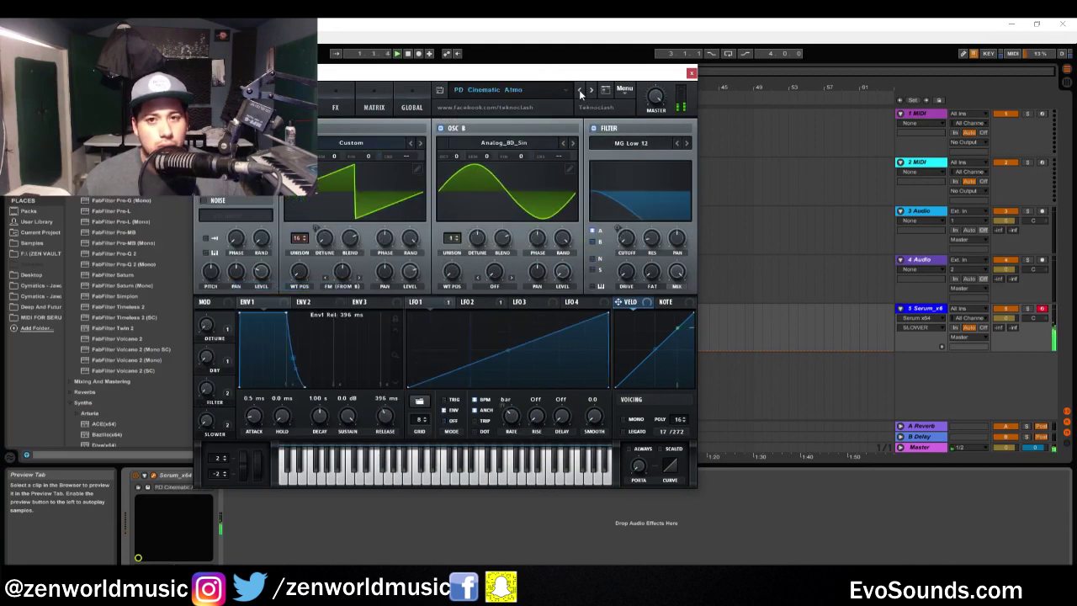
left_click(578, 91)
left_click(691, 73)
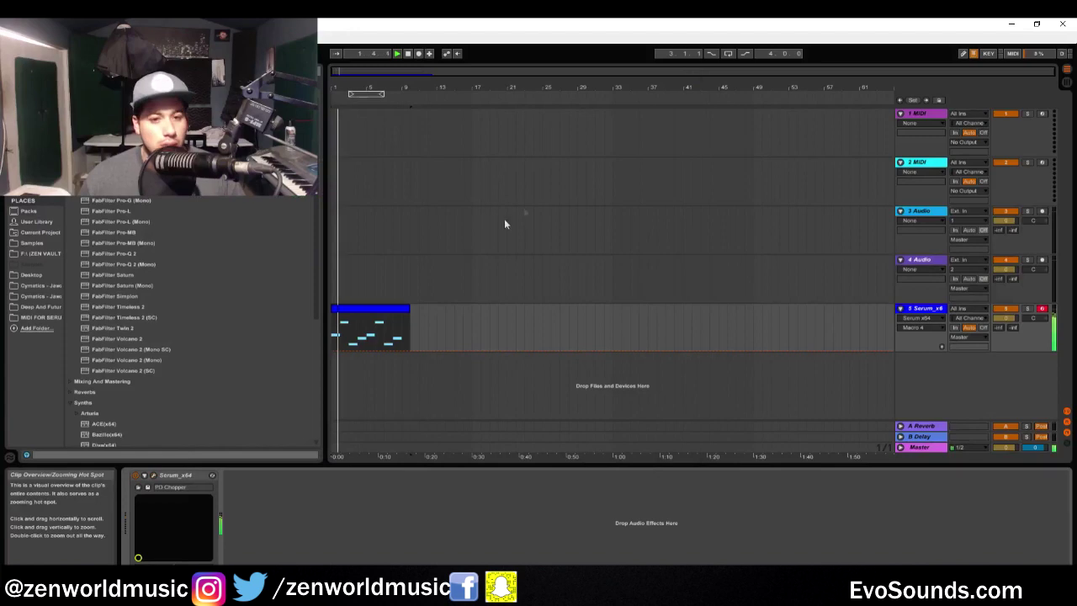
- Move the Serum track's MIDI clip to start at bar 17, select all its notes and play it
double_click(351, 311)
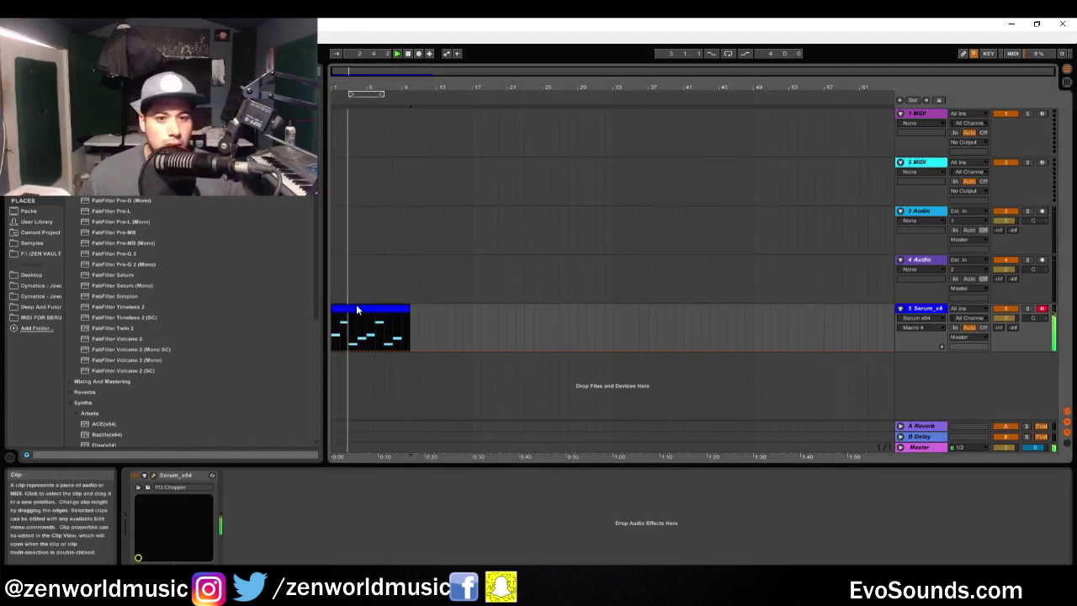
left_click_drag(351, 238, 493, 238)
left_click(325, 526)
scroll(325, 526, "down", 1)
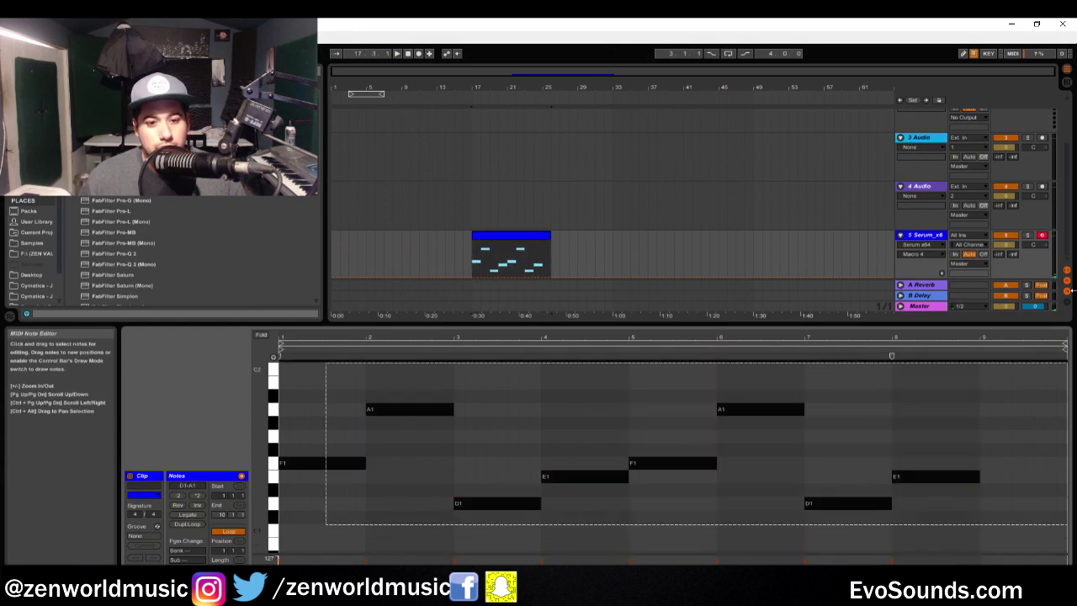
scroll(325, 526, "down", 1)
key("space")
key("shift+Down")
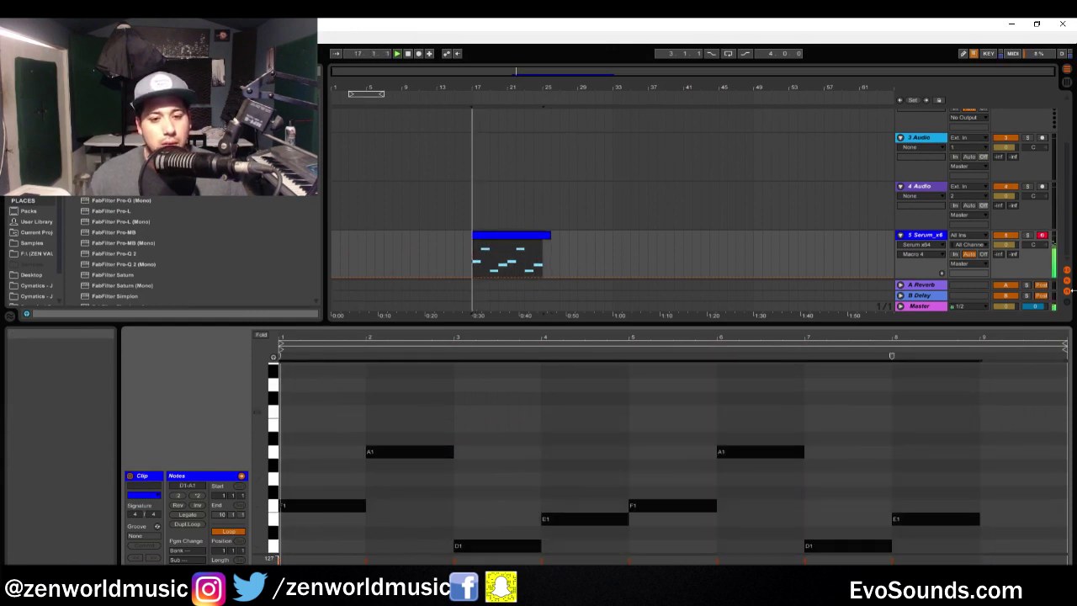
- Duplicate the Serum track together with its MIDI clip and show its device again
left_click_drag(672, 322, 673, 562)
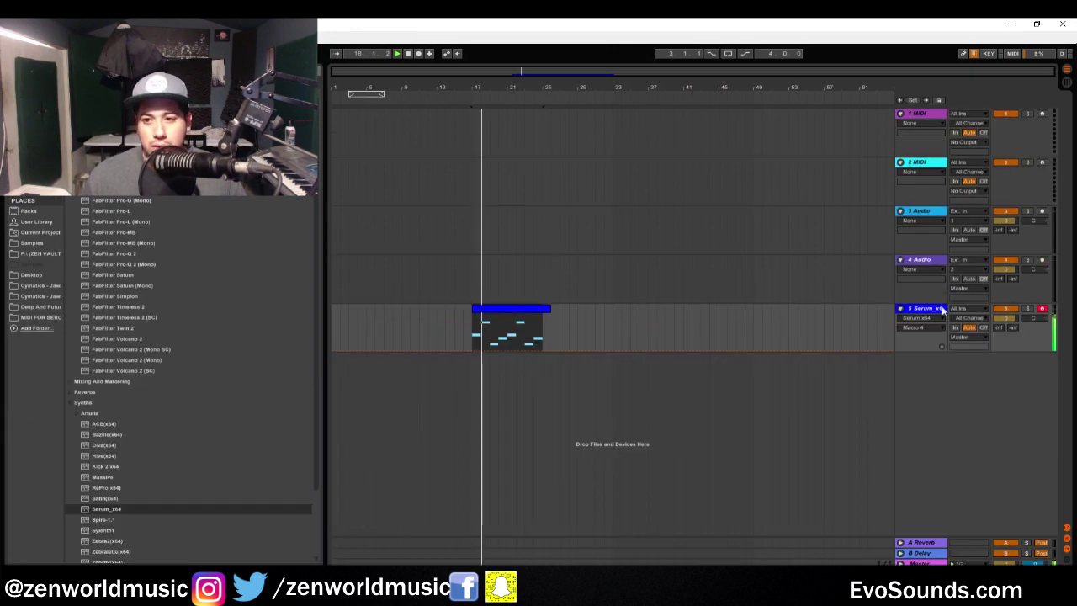
key("ctrl+d")
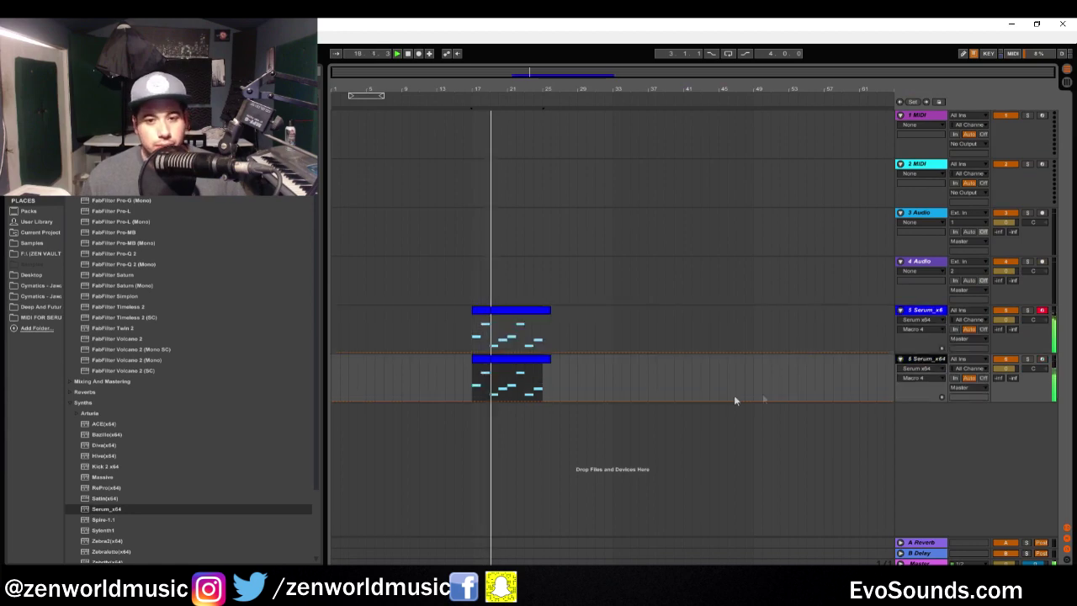
key("ctrl+alt+l")
- Load the preset LD Wavewood into the duplicated track's Serum
left_click(149, 486)
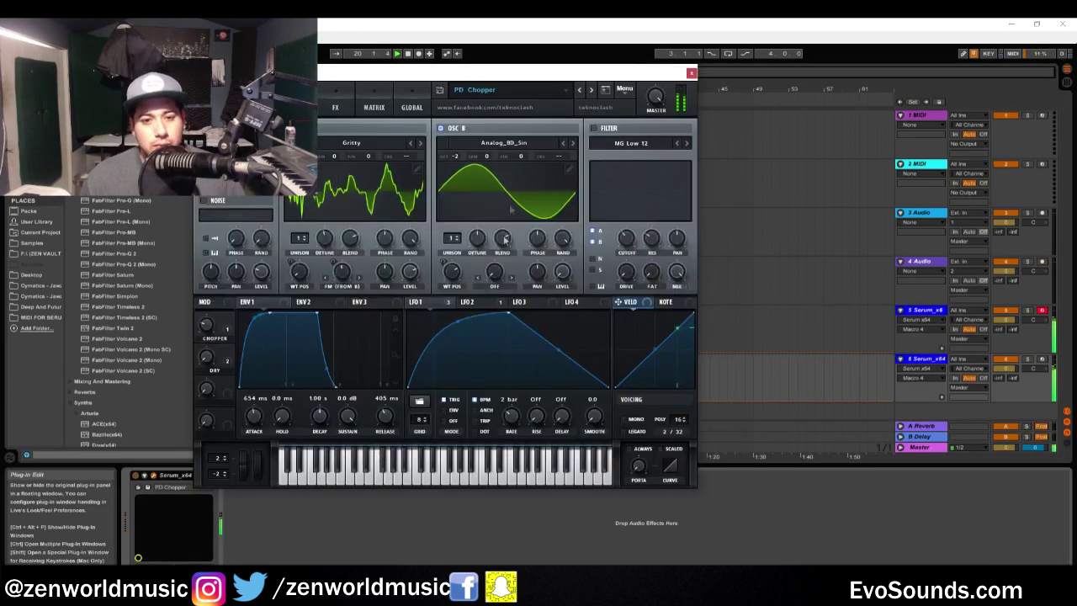
left_click(476, 89)
mouse_move(523, 129)
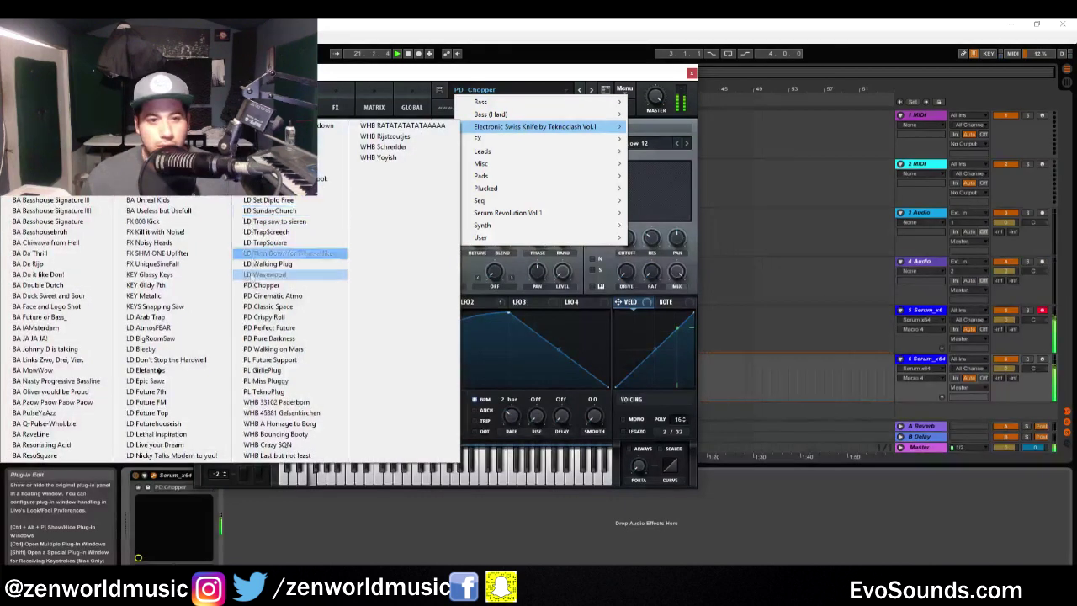
left_click(263, 274)
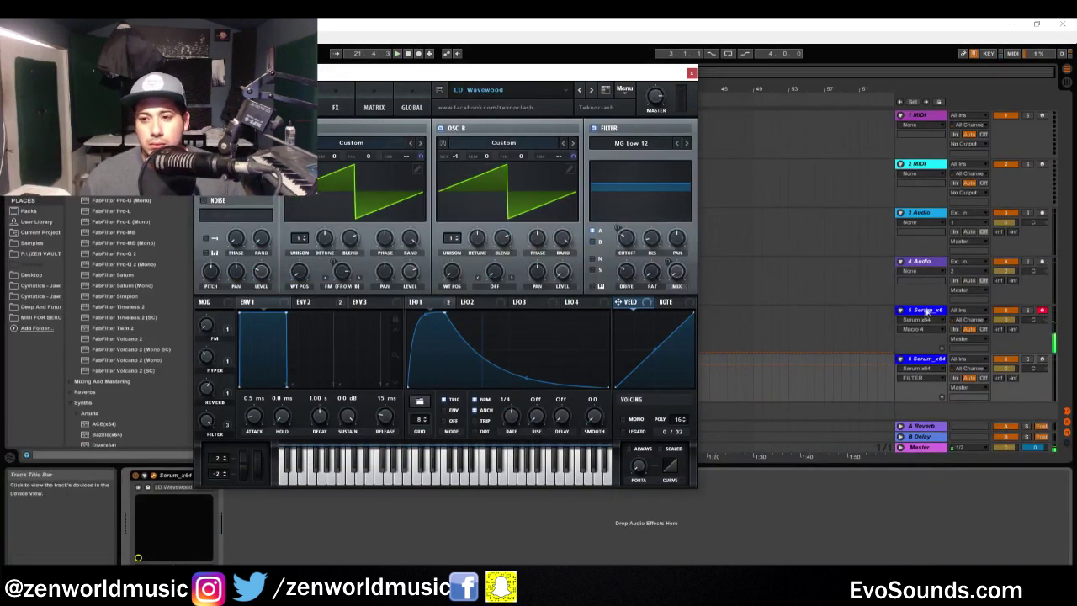
- Arm the duplicated Serum track for recording and step back through the presets to LD Turn Down for What-a-like
left_click(1042, 358)
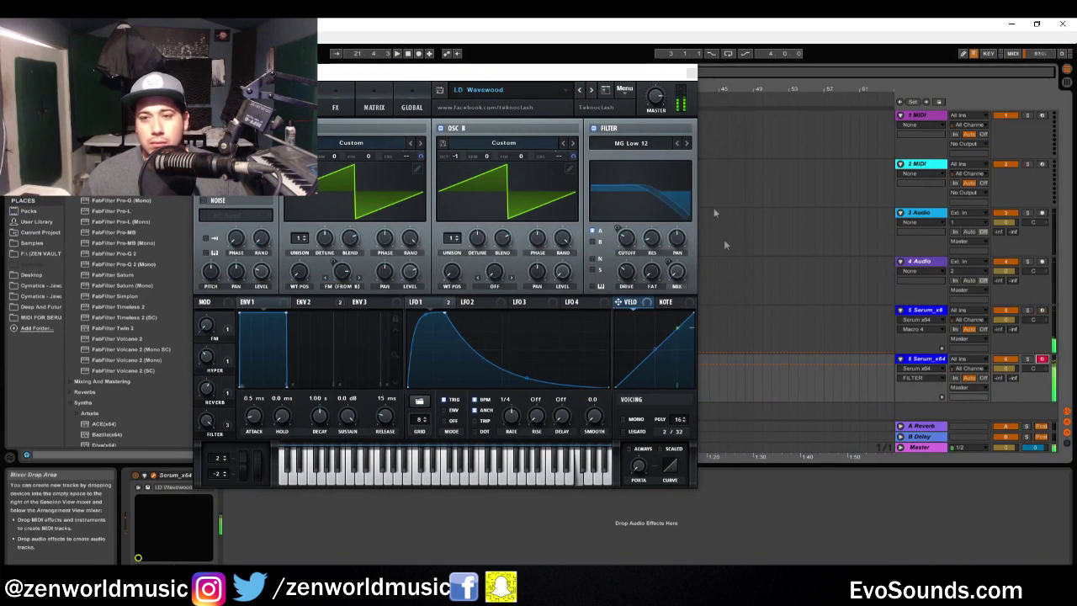
left_click(580, 90)
left_click(579, 90)
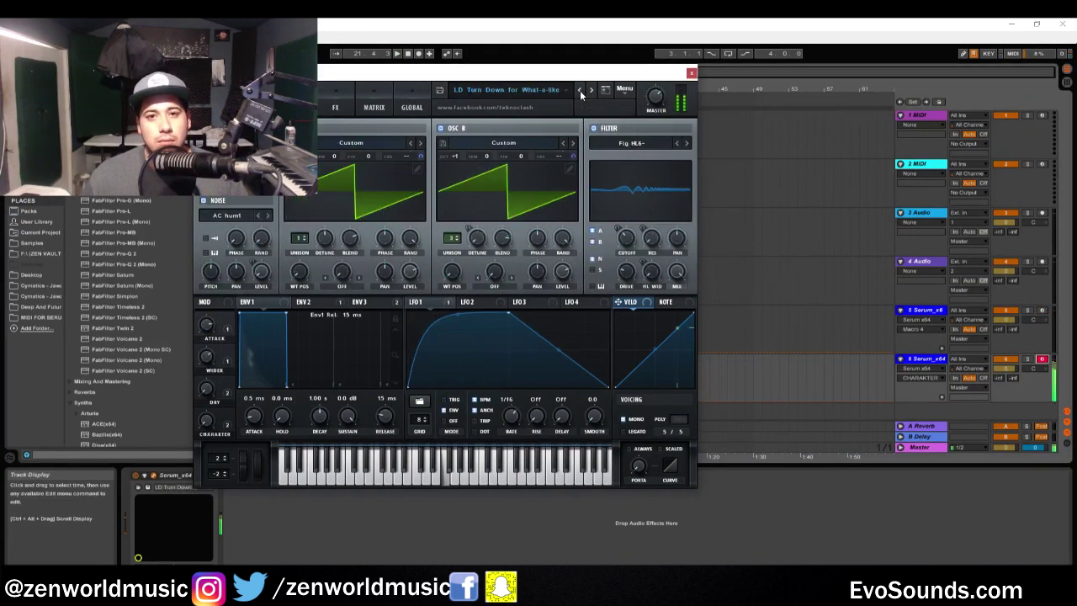
- Step back through the duplicated Serum's presets to LD Robberts & Armine Hook and close the plugin window
left_click(579, 90)
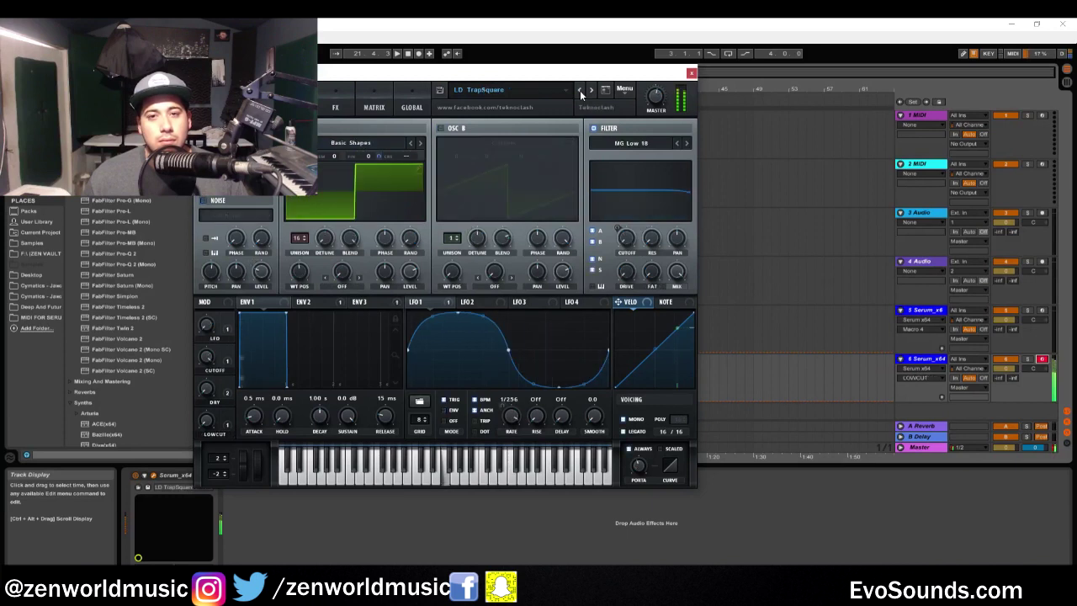
left_click(580, 90)
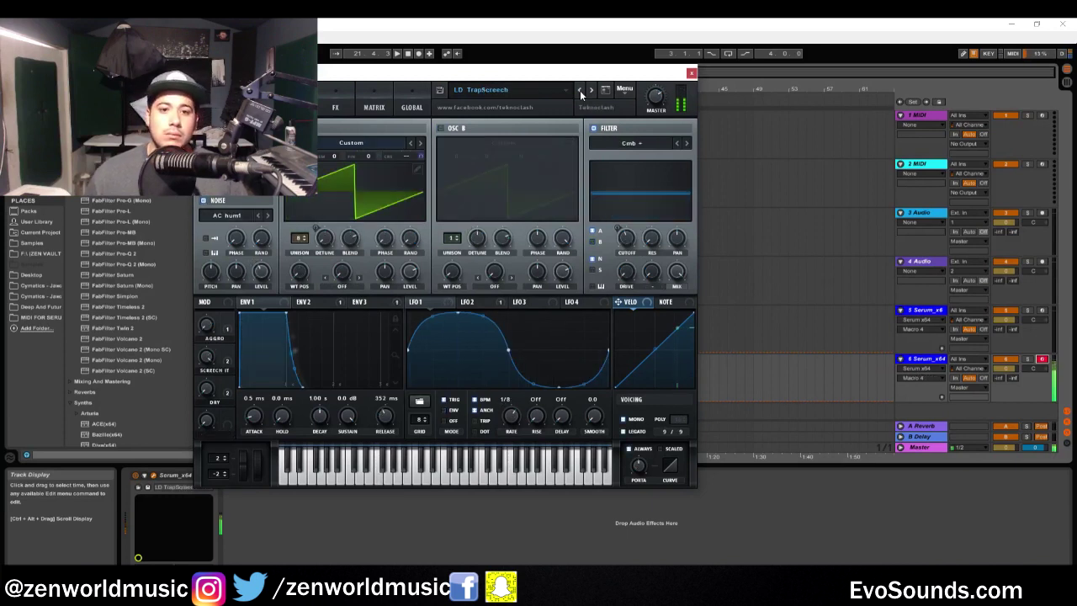
left_click(580, 90)
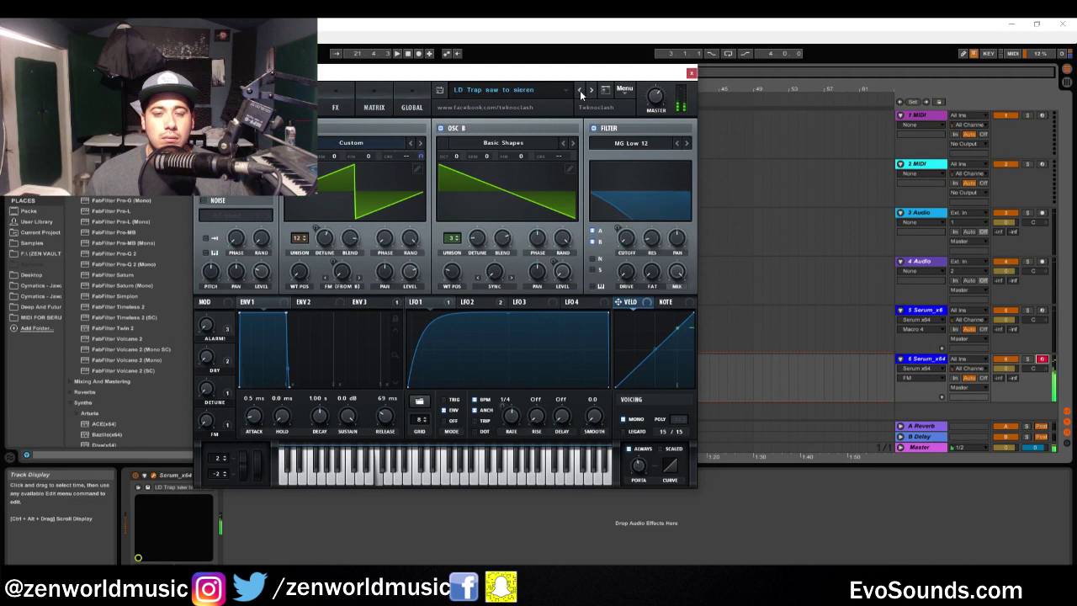
left_click(579, 90)
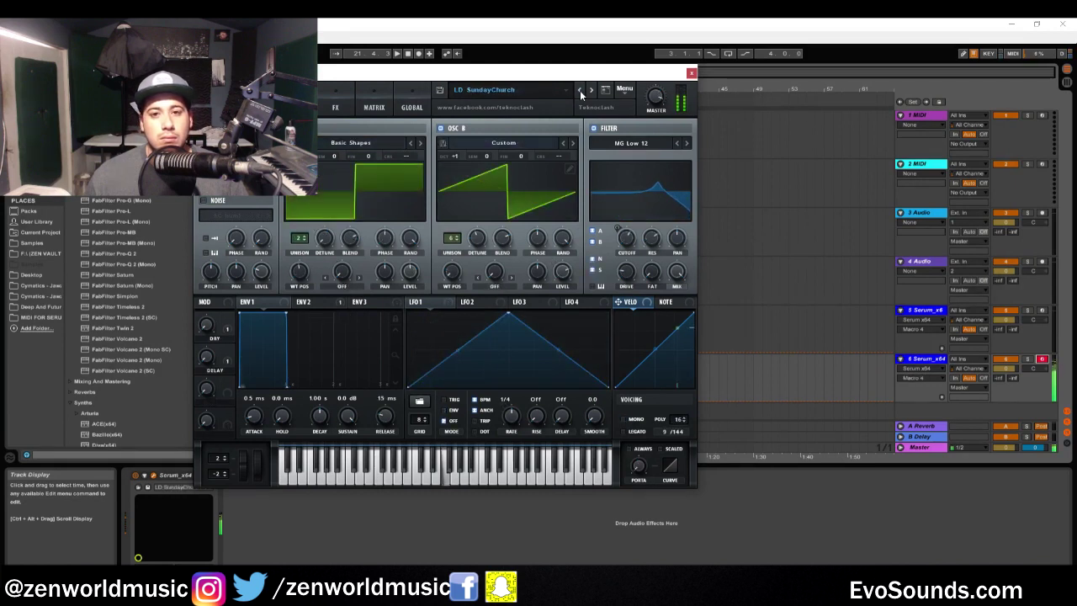
left_click(579, 90)
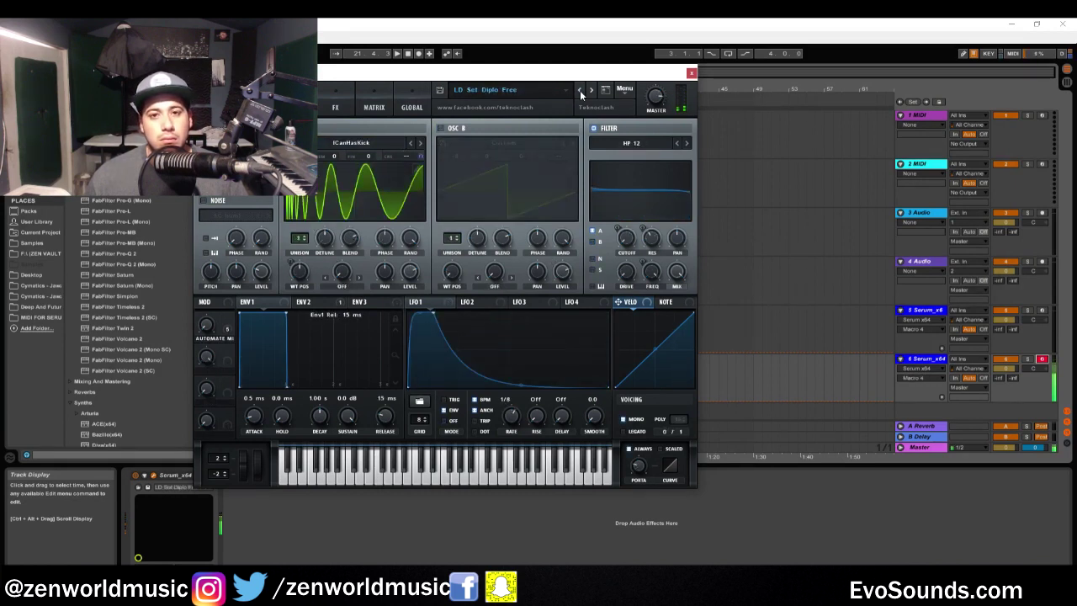
left_click(579, 90)
left_click(579, 90)
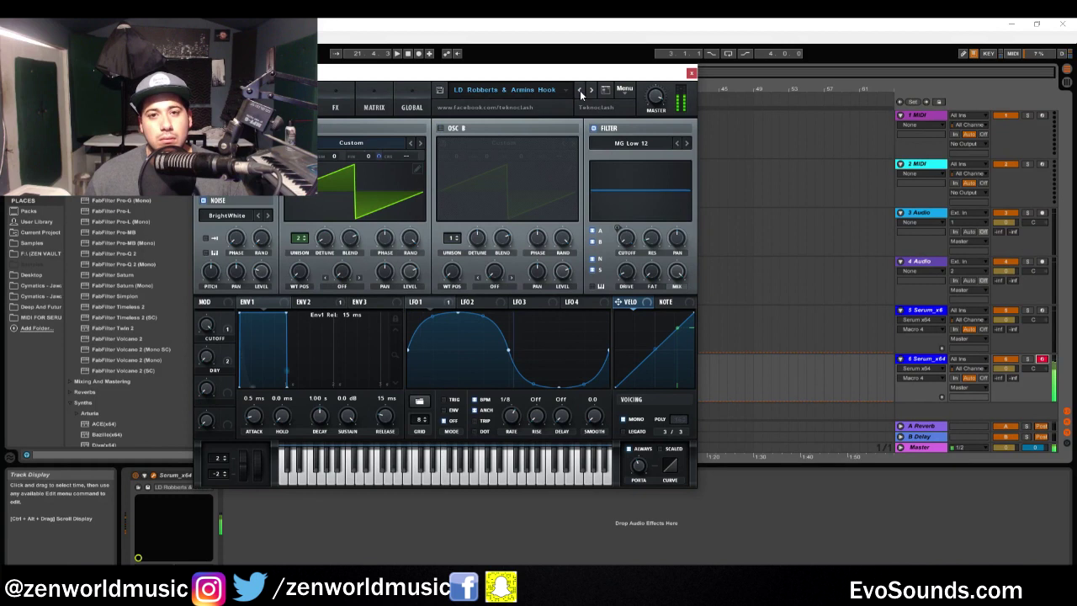
left_click(691, 74)
- Create an empty MIDI clip on the duplicated Serum track spanning the same bars as the clip above, and enlarge its note editor
key("space")
left_click(505, 370)
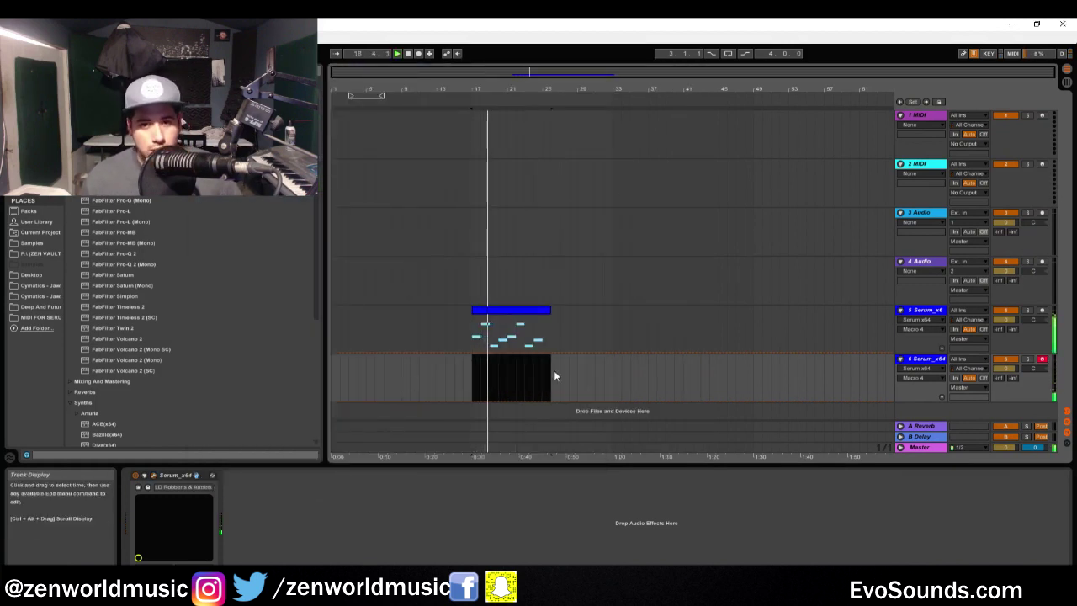
double_click(506, 378)
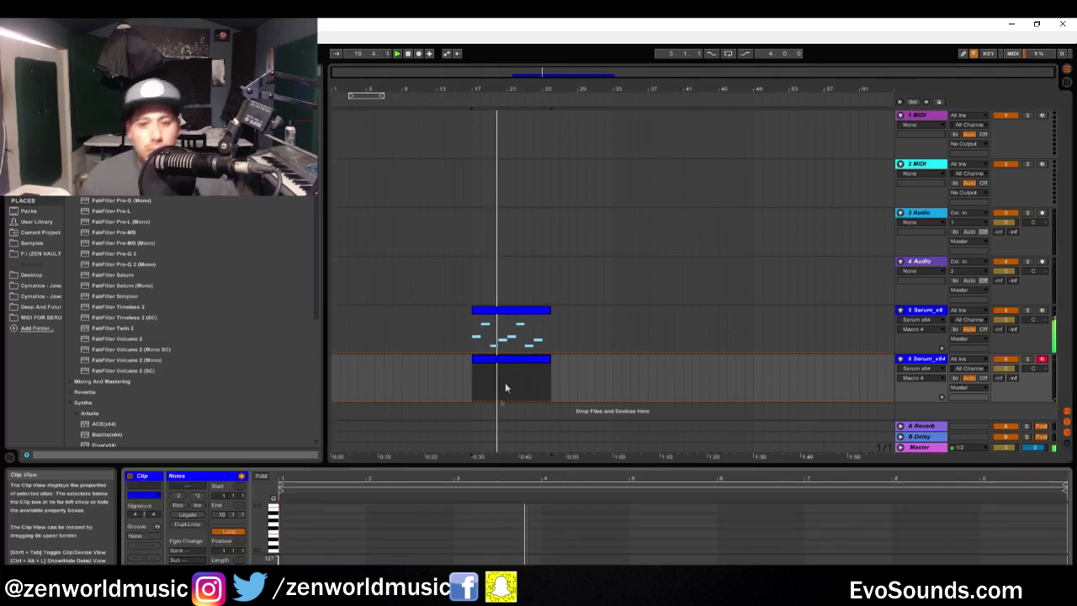
left_click_drag(500, 466, 500, 264)
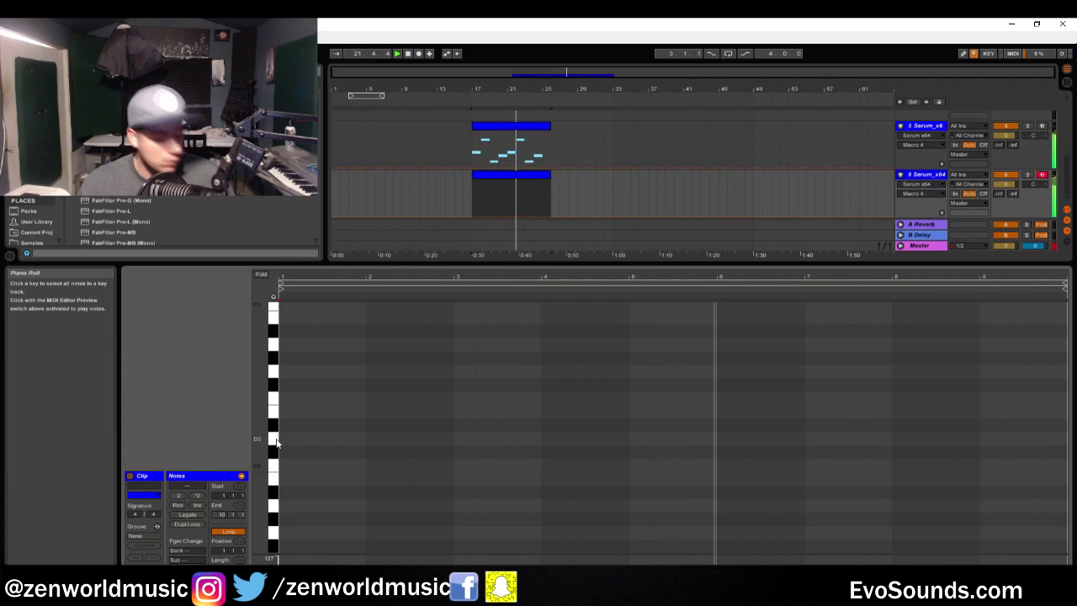
scroll(274, 389, "up", 5)
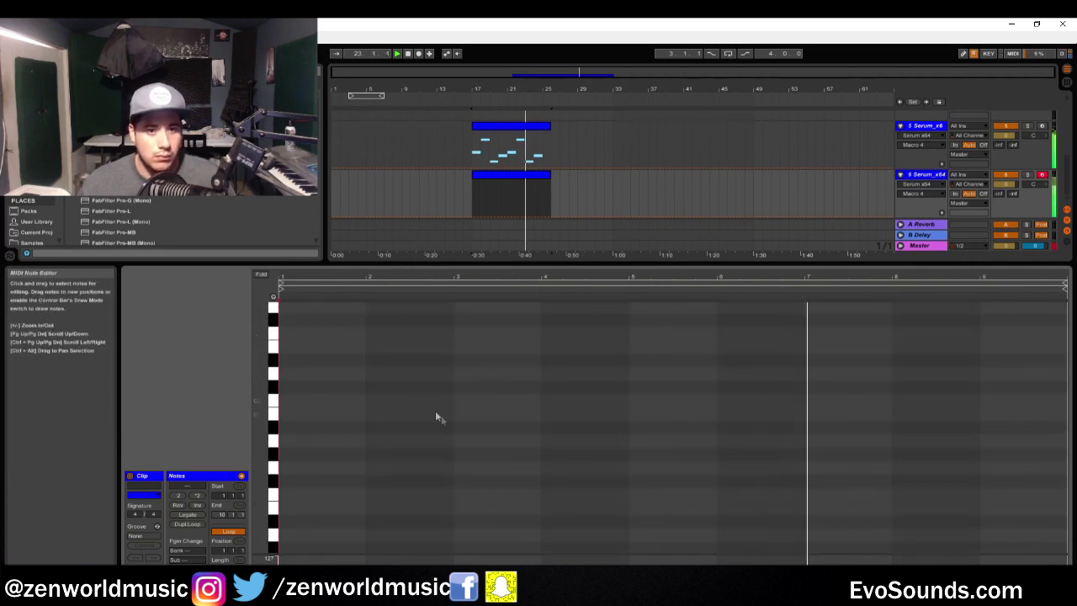
scroll(452, 435, "up", 4)
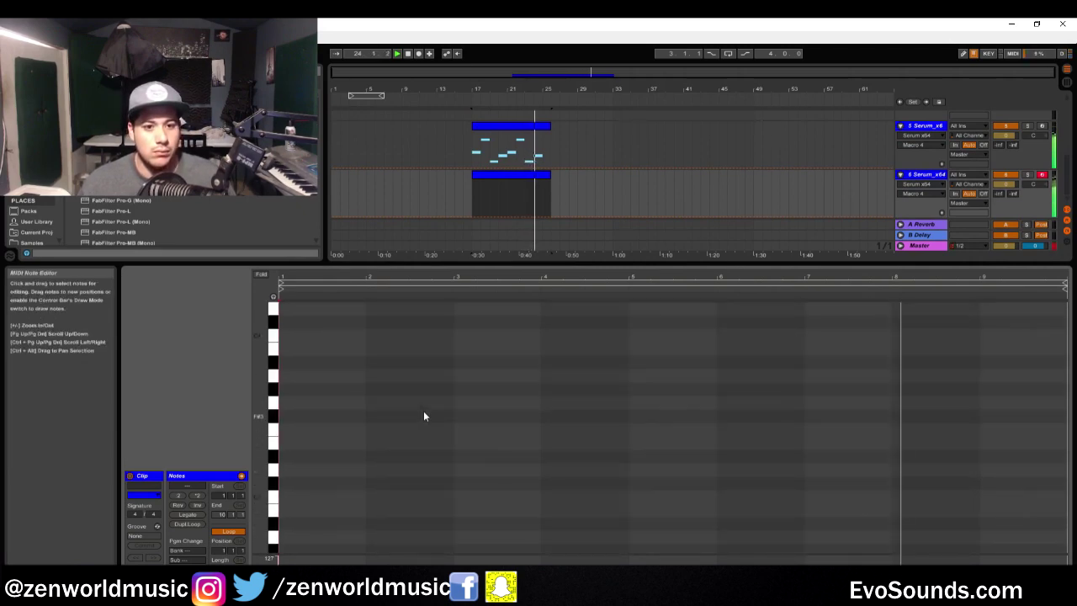
- Play the arrangement repeatedly from bar 17 to find matching lead notes for the empty clip
key("space")
key("space")
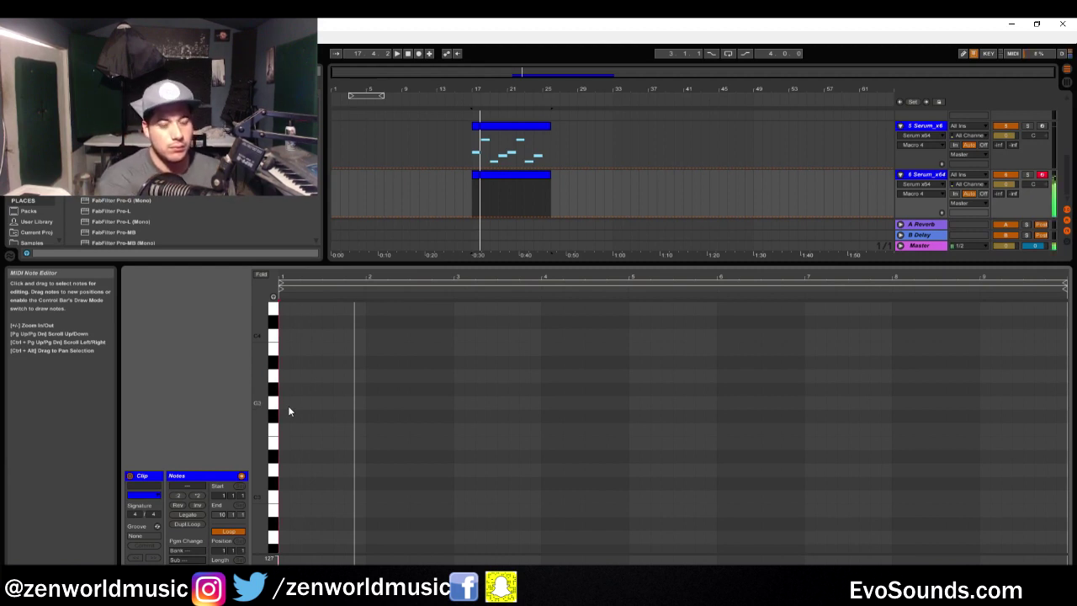
key("space")
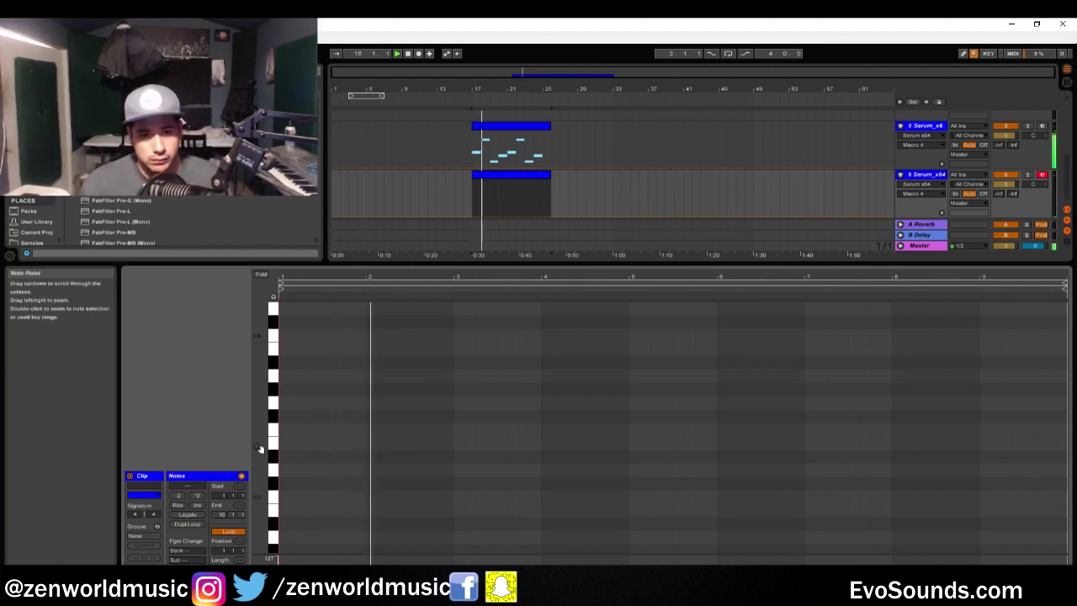
key("space")
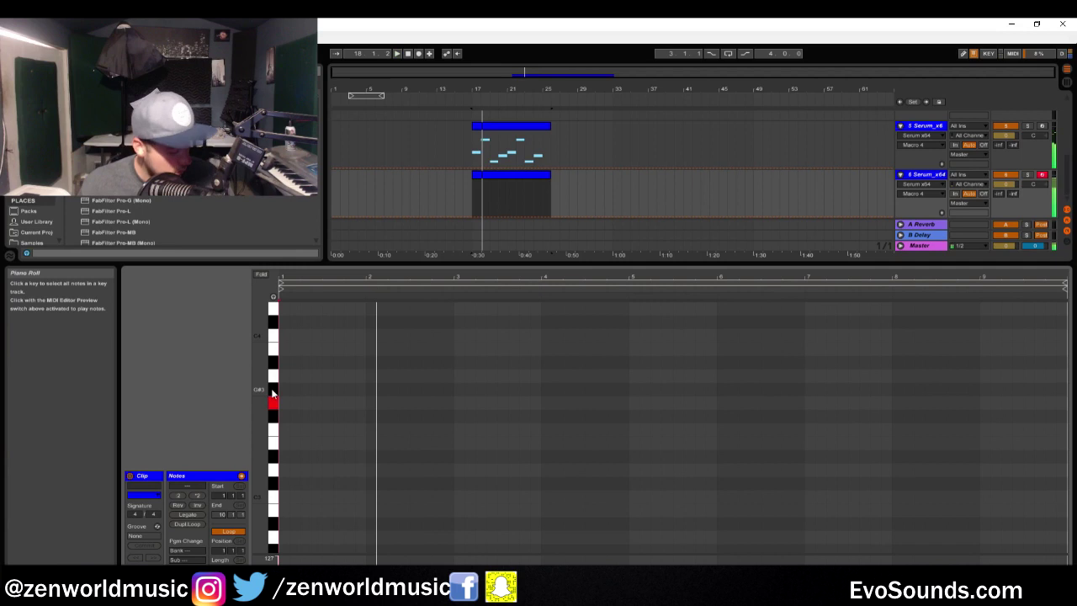
key("space")
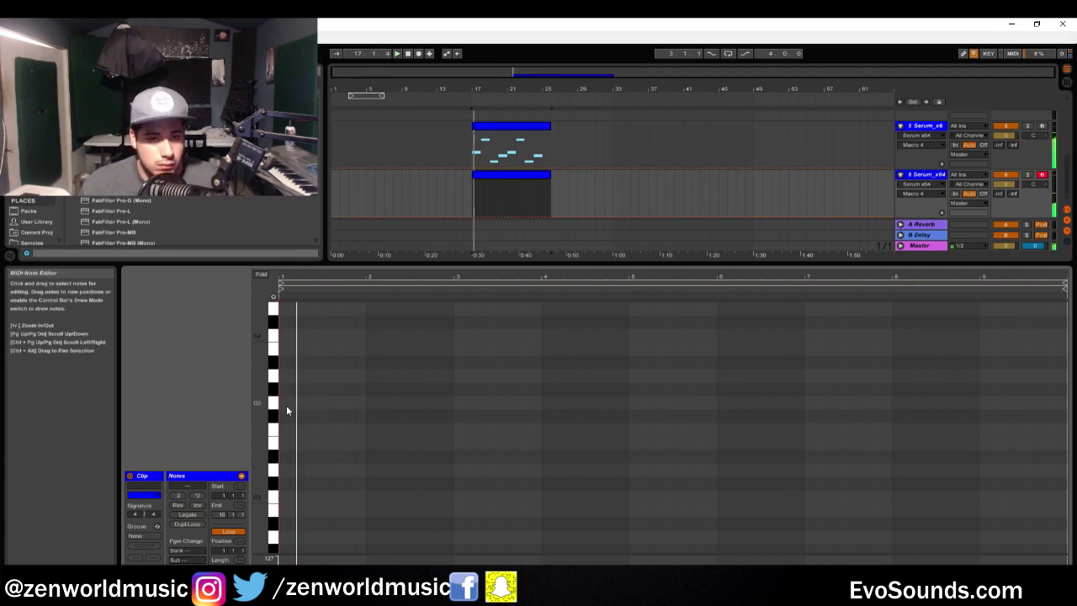
- Write a one-bar phrase of G3, a short B2 and a long C3 in the new clip and duplicate it into bar 2
double_click(287, 405)
double_click(311, 497)
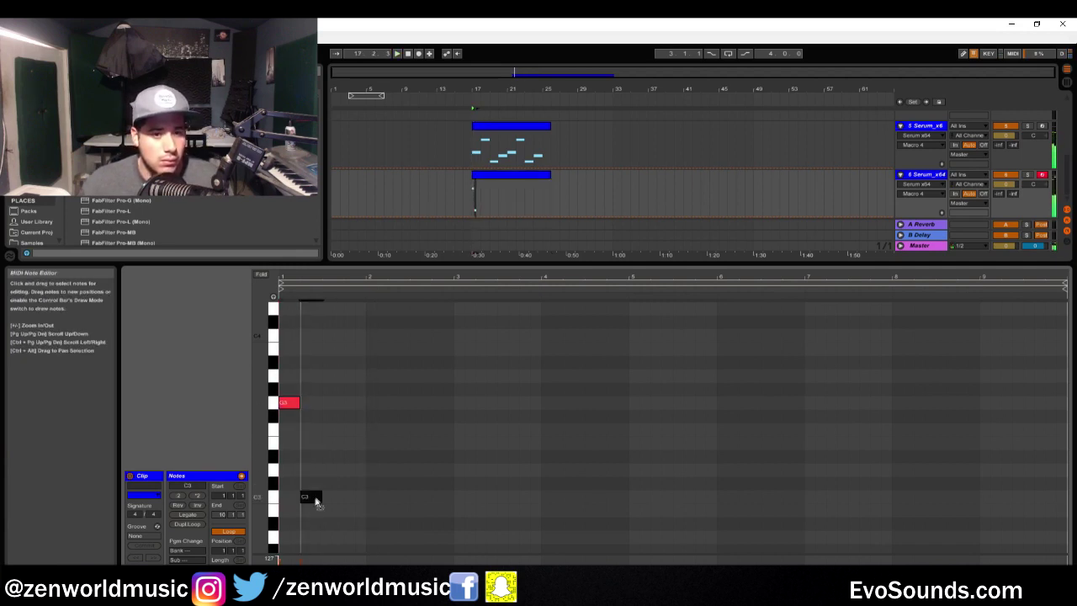
double_click(311, 497)
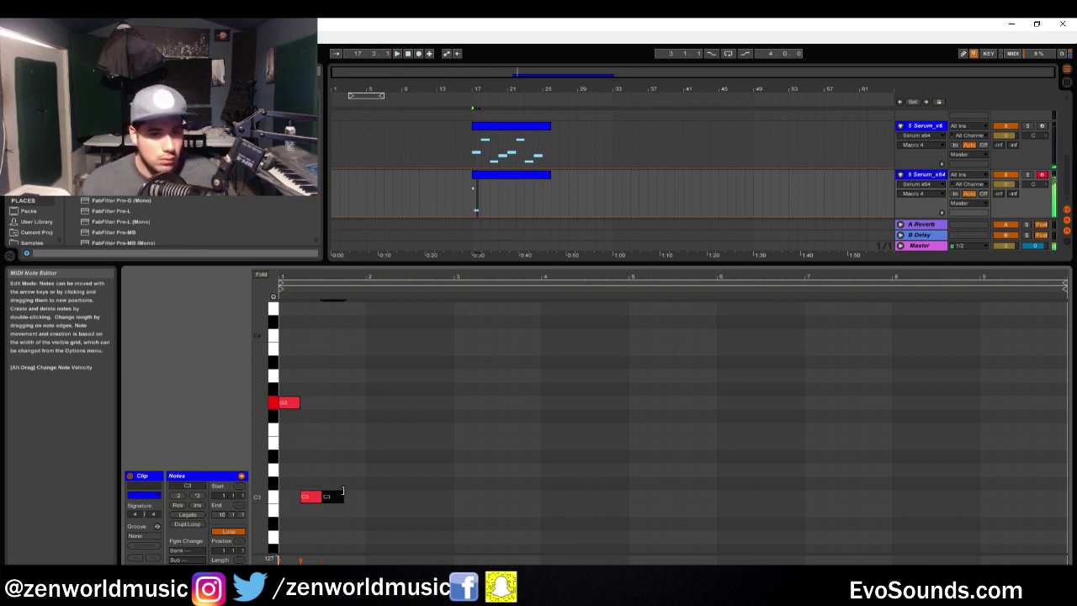
left_click_drag(316, 499, 316, 510)
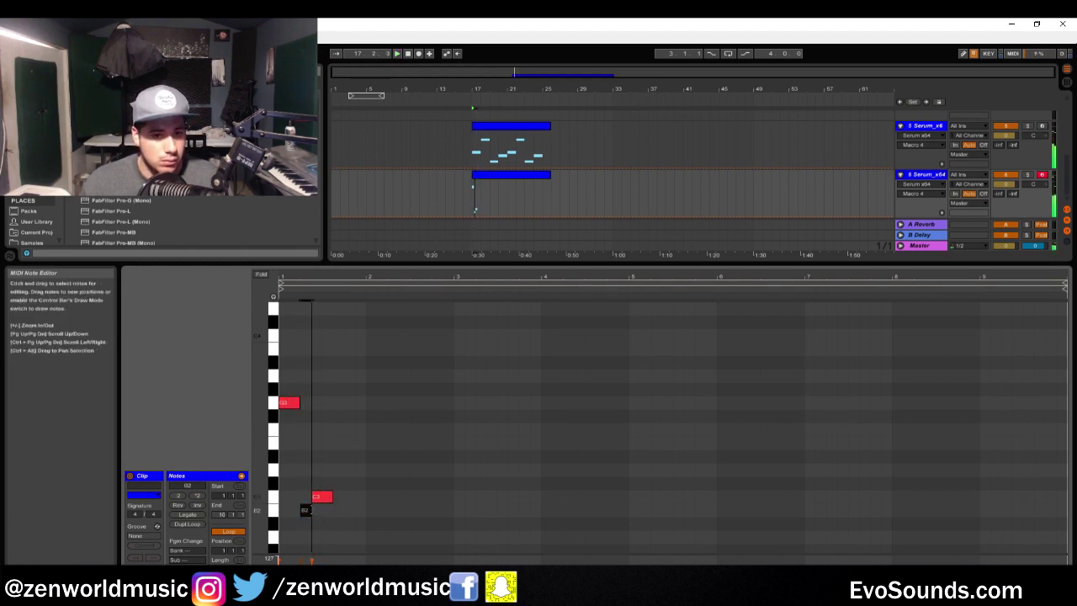
left_click_drag(321, 509, 379, 410)
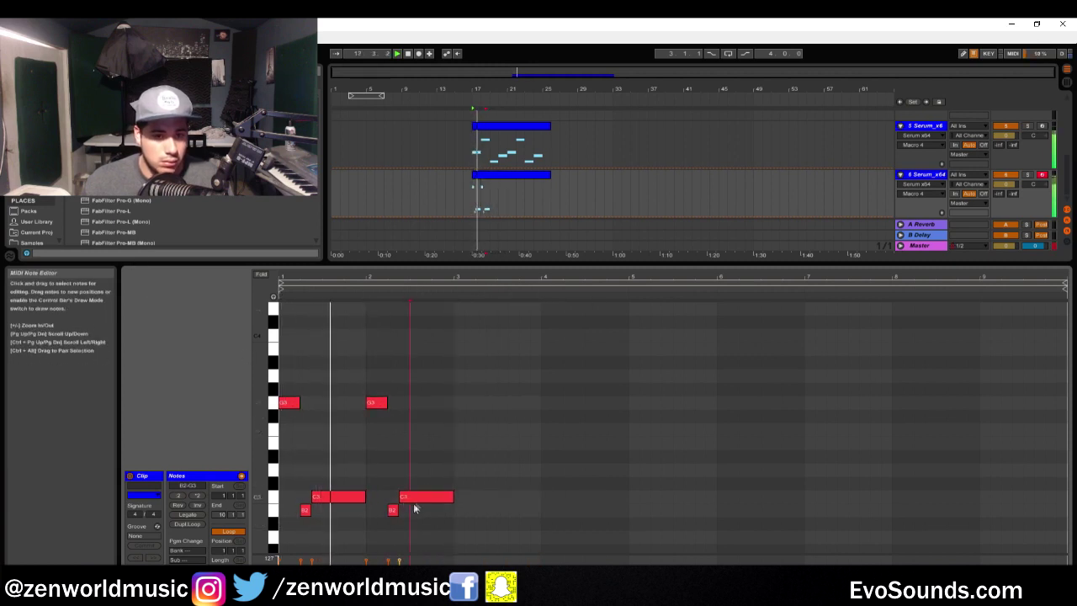
- Try higher pitches for the short B2 note in bar 2 and return it to B2
left_click(394, 512)
key("Up")
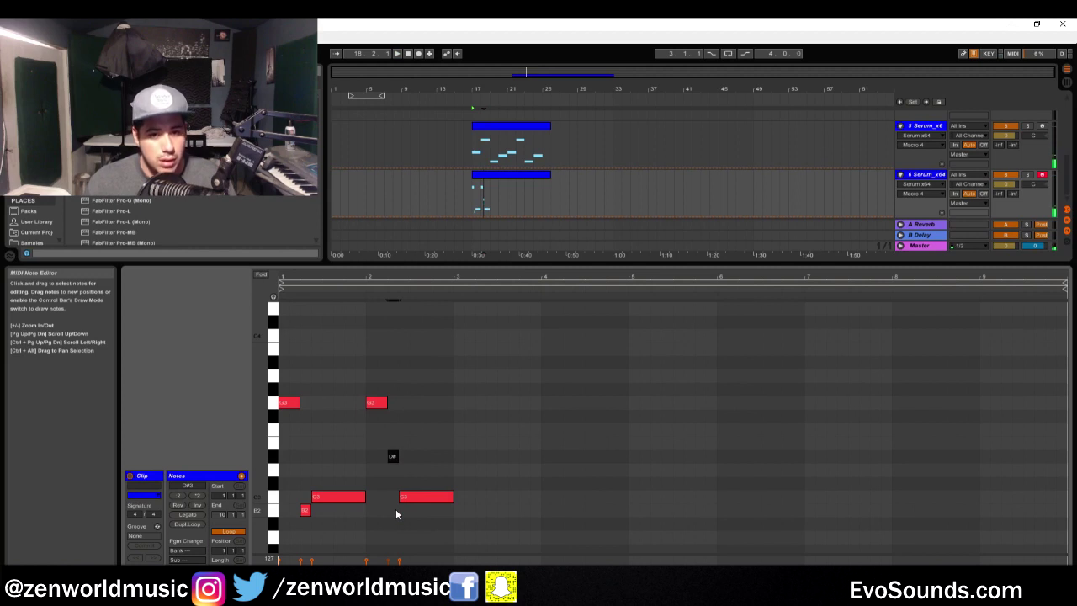
key("Up")
key("Down")
key("Down")
key("Down")
key("Down")
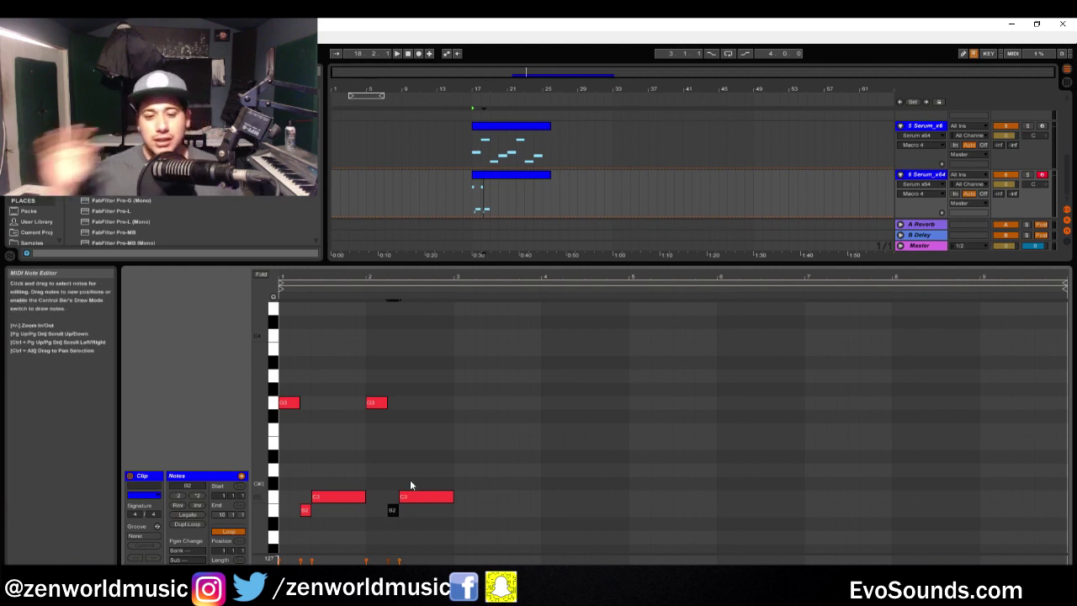
- Review the phrase by playing it and selecting its individual notes in bars 1 and 2
key("space")
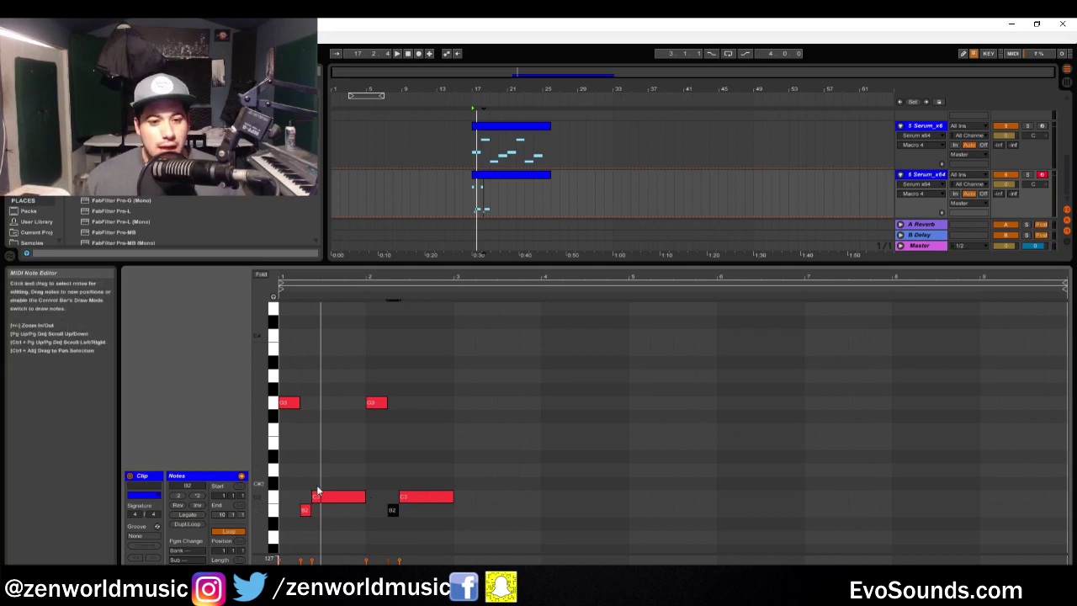
left_click(384, 444)
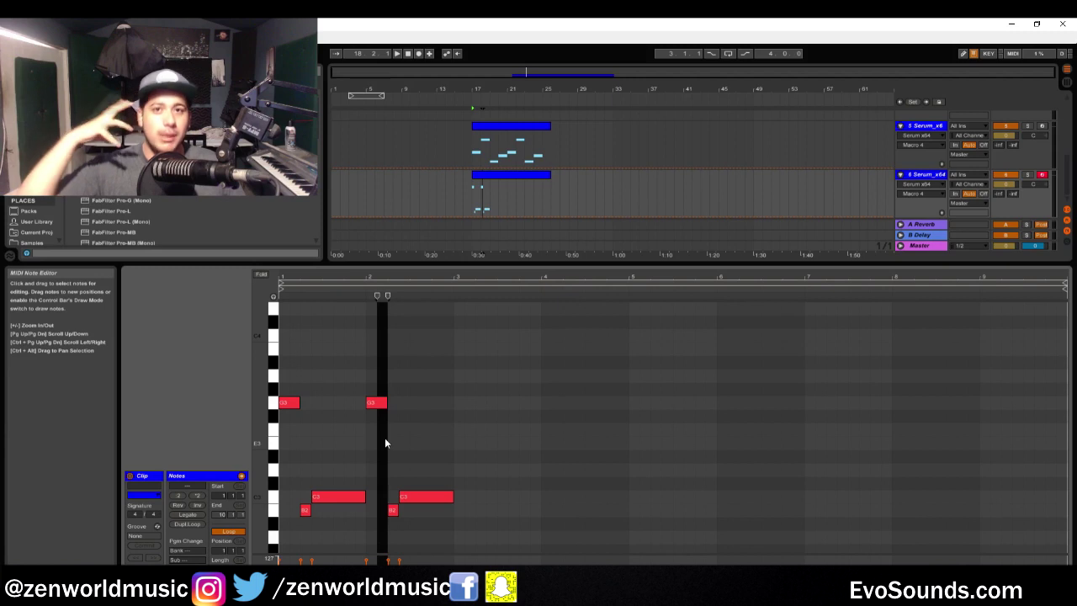
left_click(364, 448)
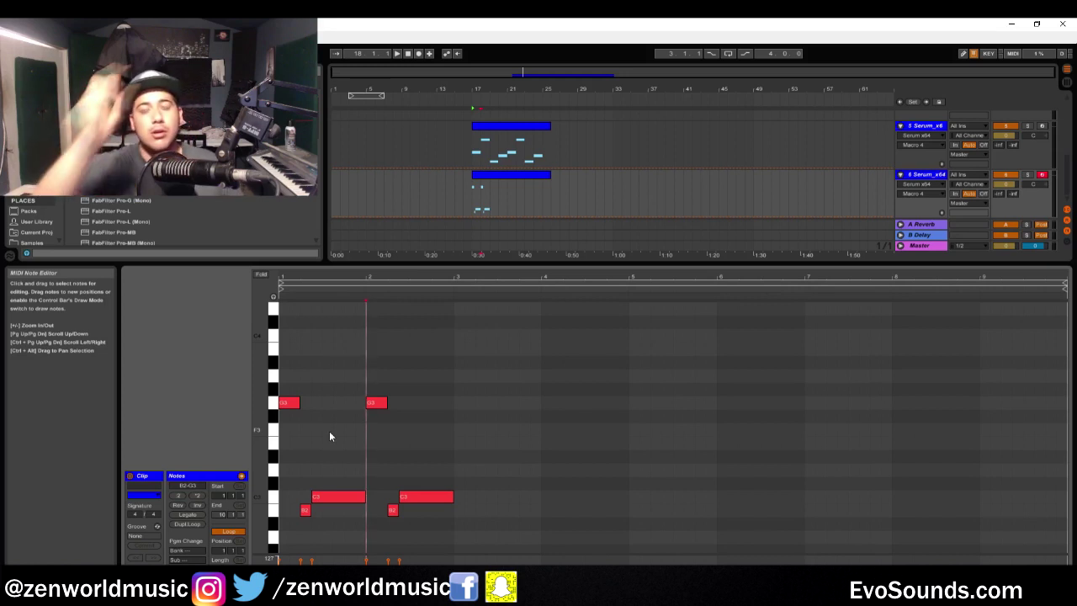
left_click(288, 403)
left_click(341, 497)
left_click(306, 510)
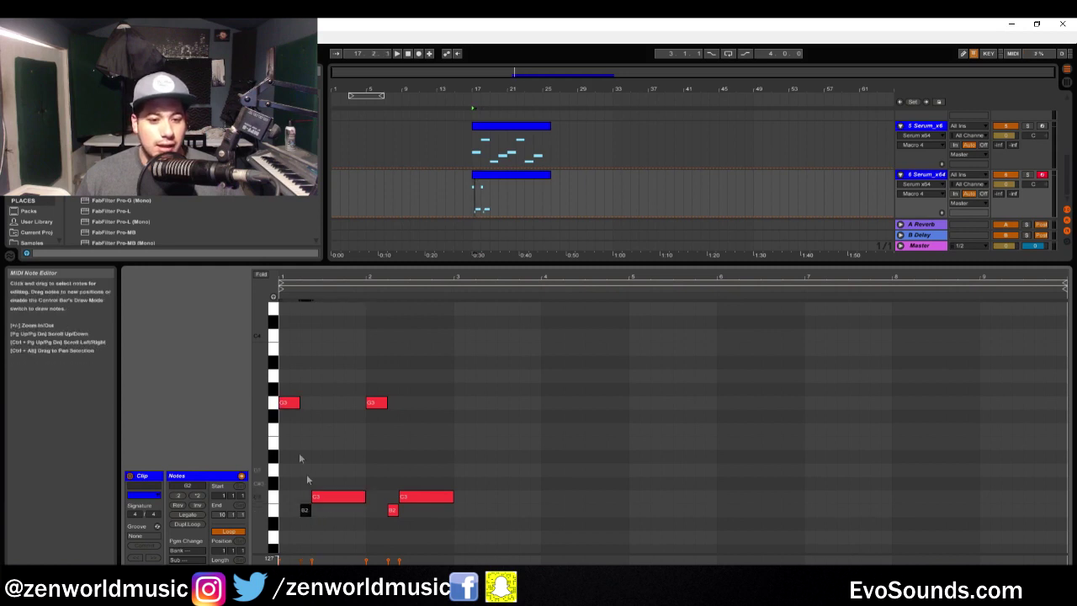
left_click_drag(284, 517, 313, 517)
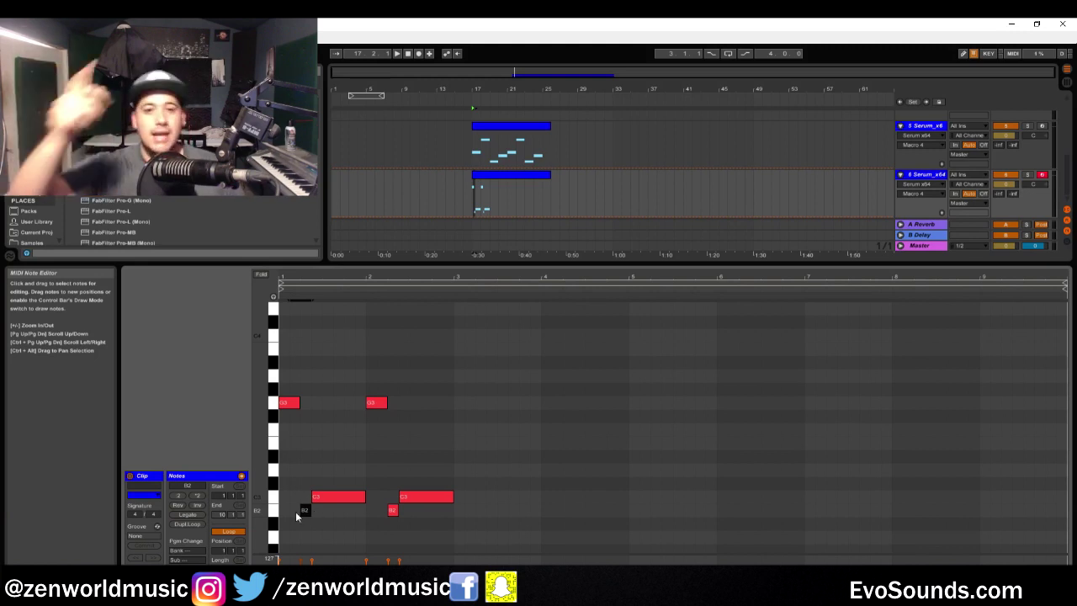
left_click(392, 510)
left_click(420, 498)
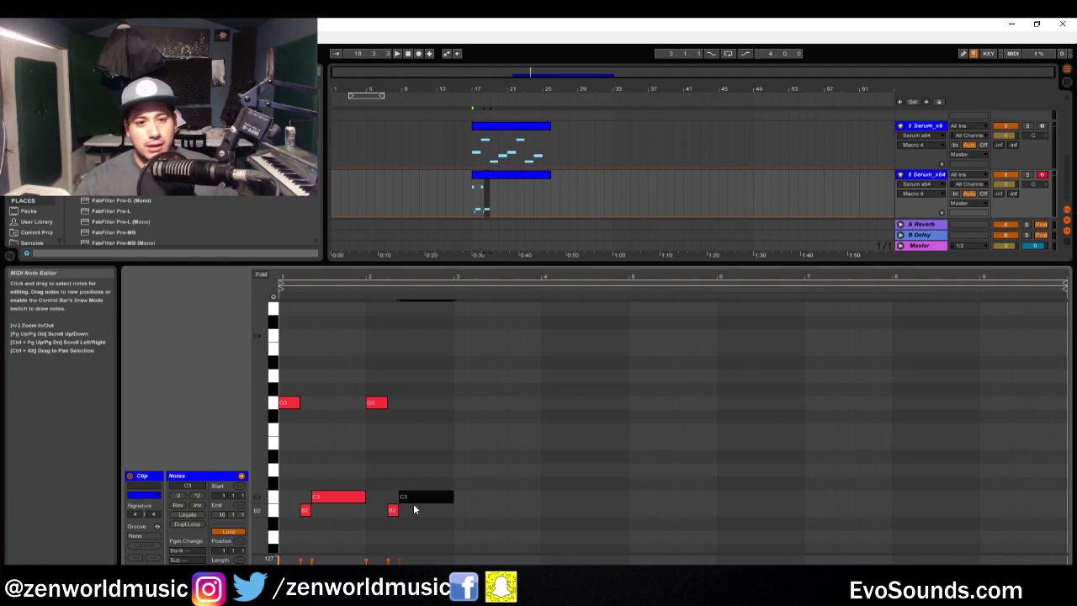
scroll(413, 509, "up", 4)
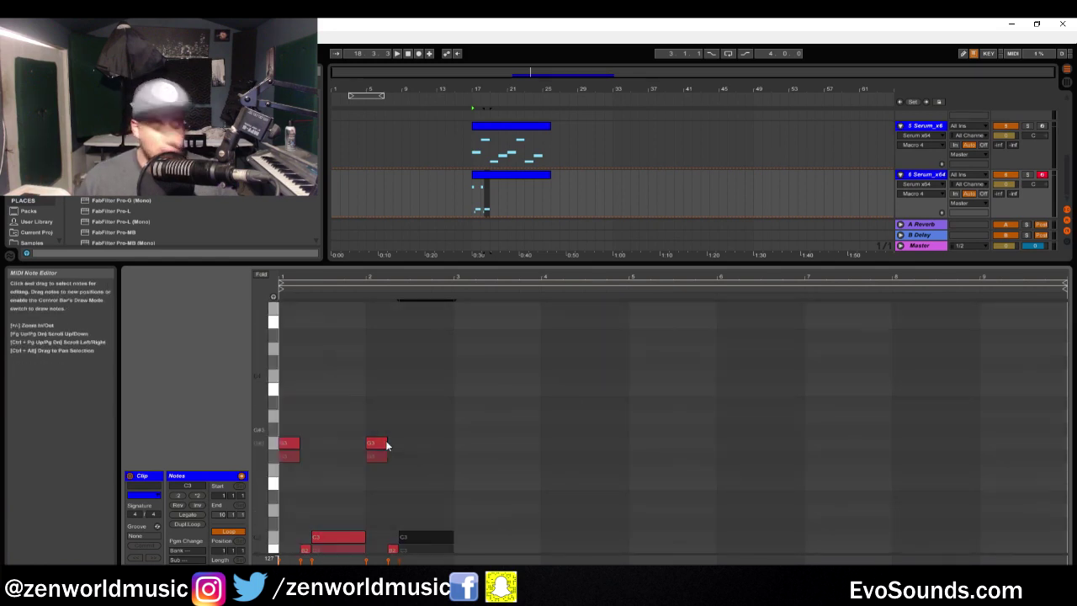
scroll(387, 444, "down", 5)
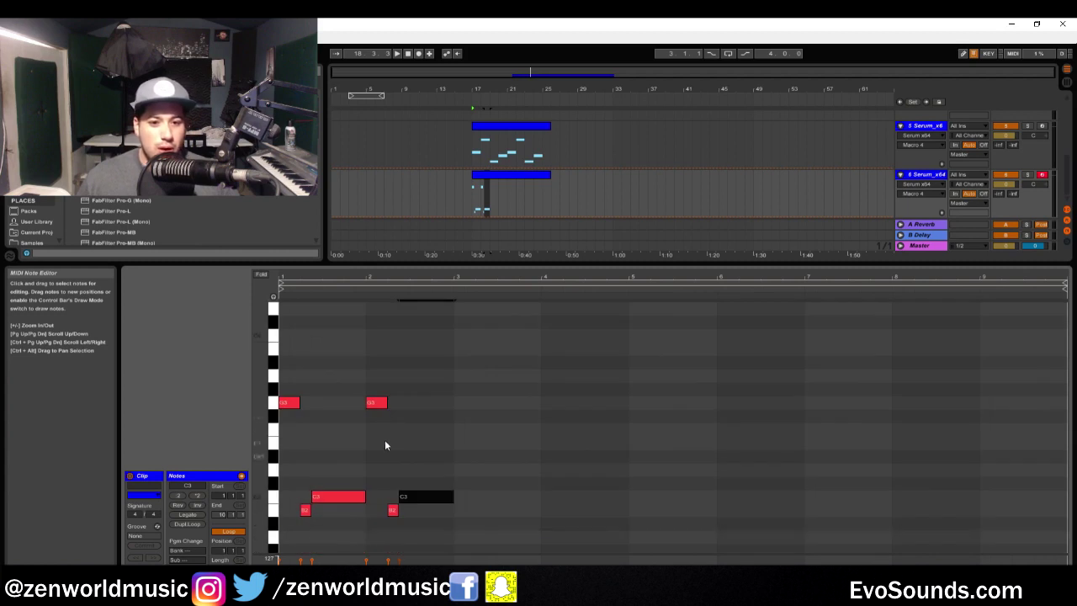
left_click(275, 495)
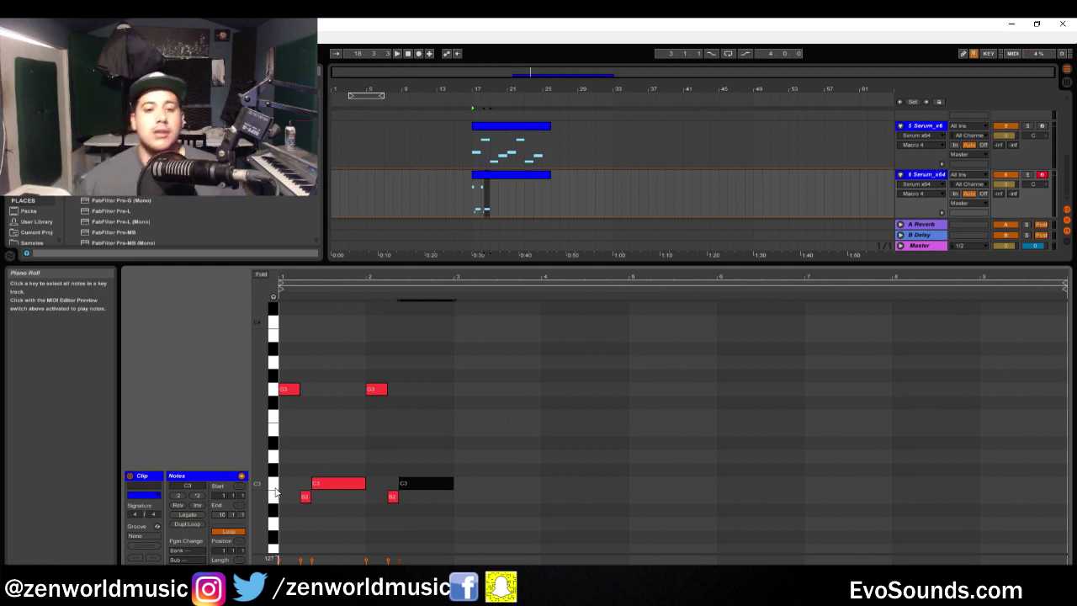
left_click(330, 487)
- Try different pitches for the long C3 note in bar 2, set it to E3 and play the clip
left_click(423, 483)
key("Up")
key("Up")
key("Down")
key("Down")
key("Down")
key("Down")
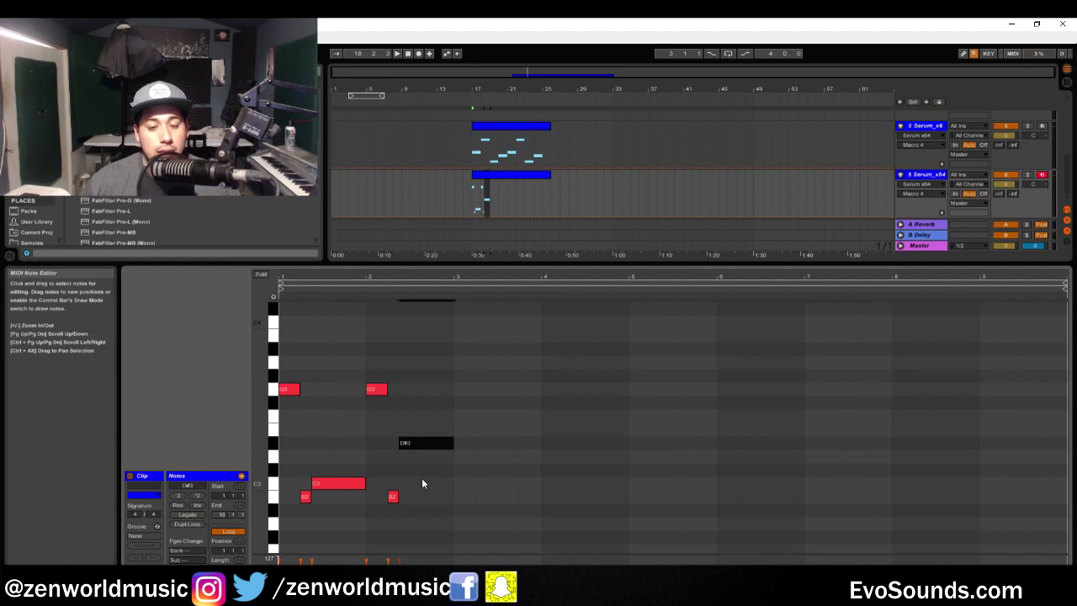
key("Up")
key("Up")
key("Up")
key("Up")
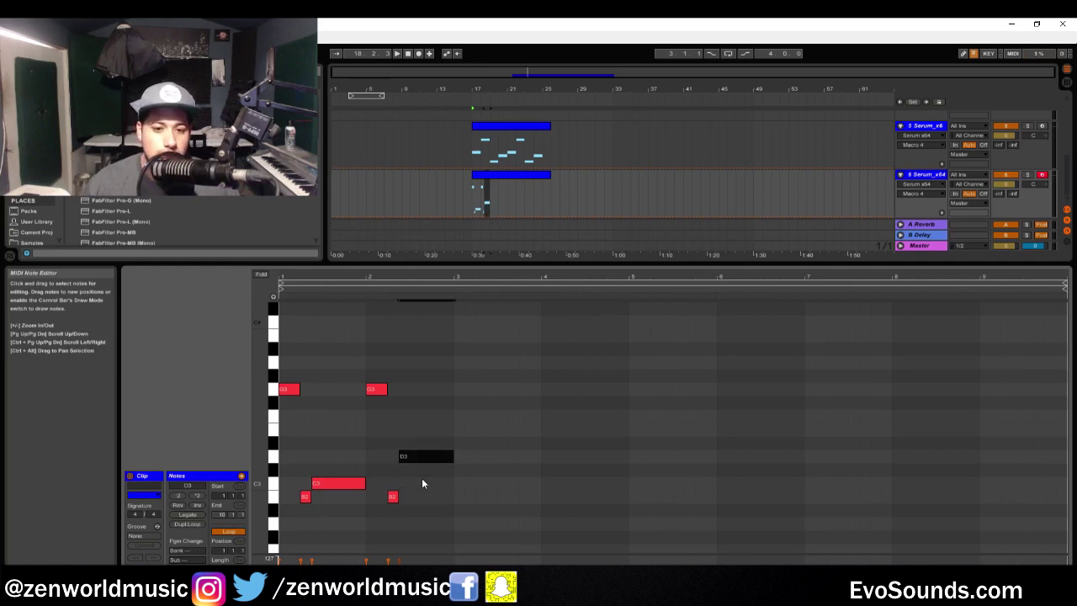
key("Down")
key("Down")
key("Up")
key("Up")
key("space")
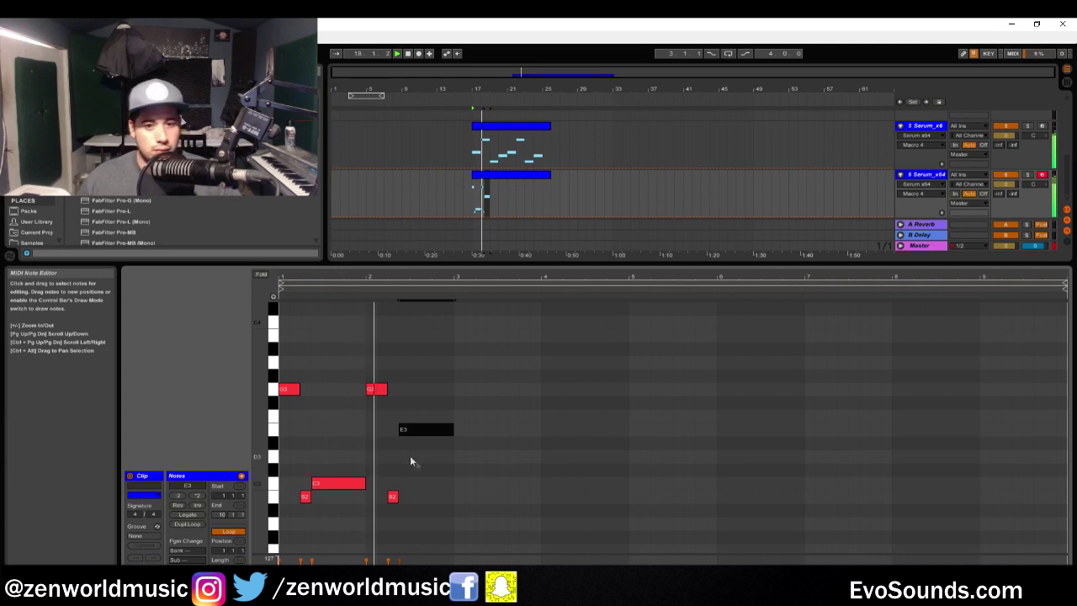
- Raise the short B2 note in bar 2 to F3 and play the phrase
left_click(393, 496)
key("space")
key("Up")
key("Up")
key("Up")
key("Up")
key("Up")
key("Up")
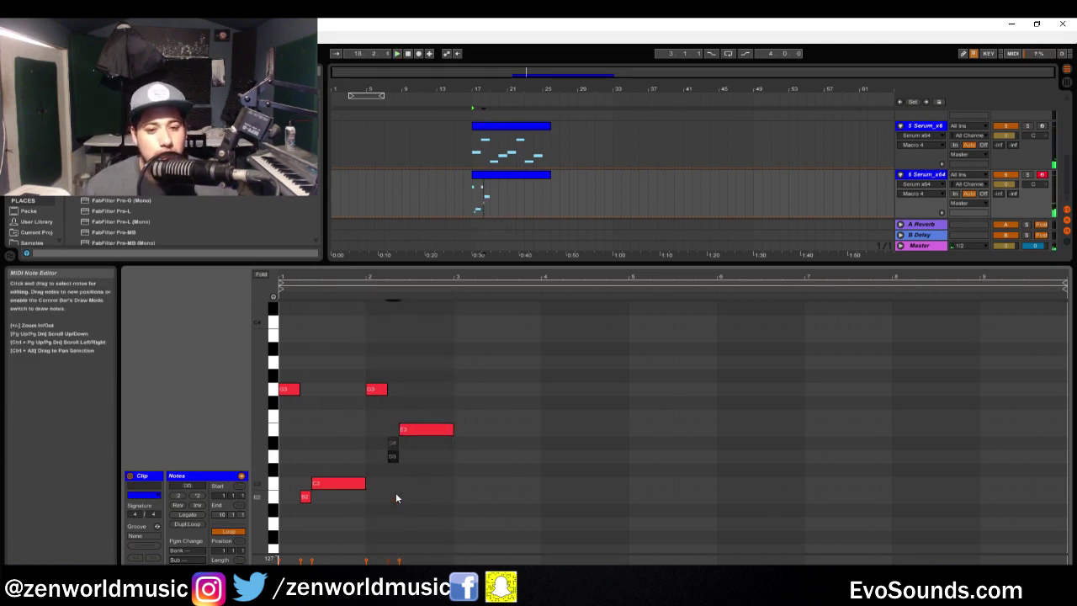
key("space")
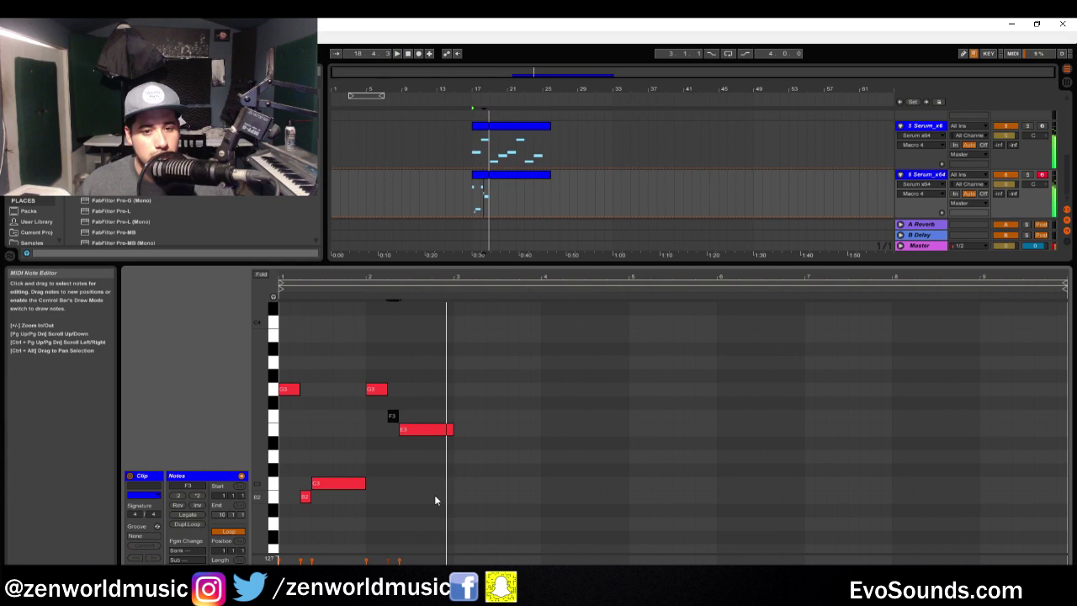
- Lower the short F3 note in bar 2 to D3
key("Down")
key("Down")
key("Down")
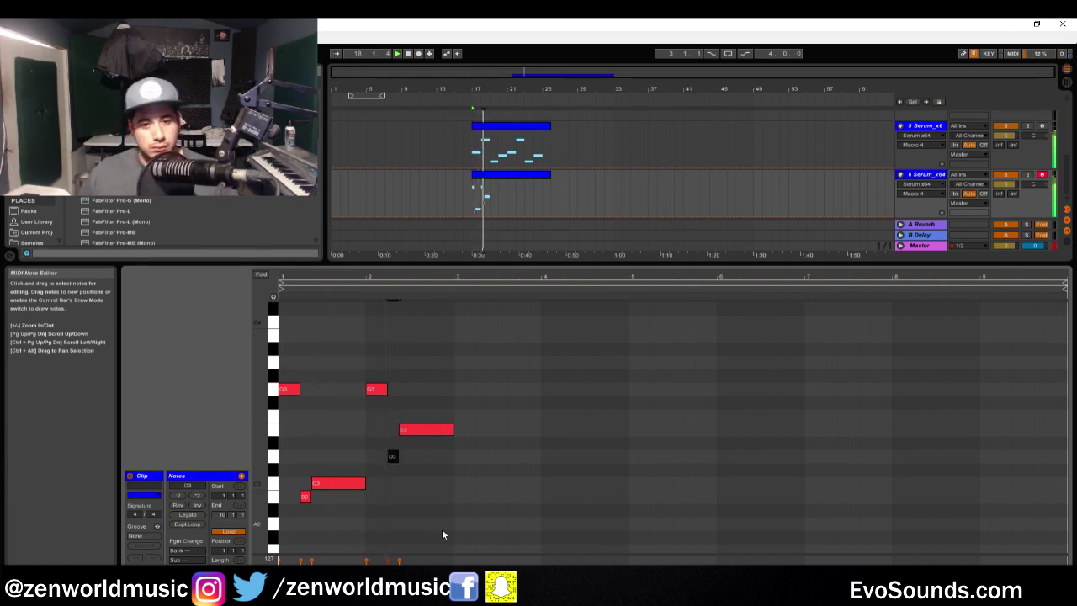
- Duplicate the two-bar phrase into bars 3 and 4, and repeat the resulting four bars through bar 8
left_click_drag(436, 531, 255, 318)
key("ctrl+d")
left_click(524, 362)
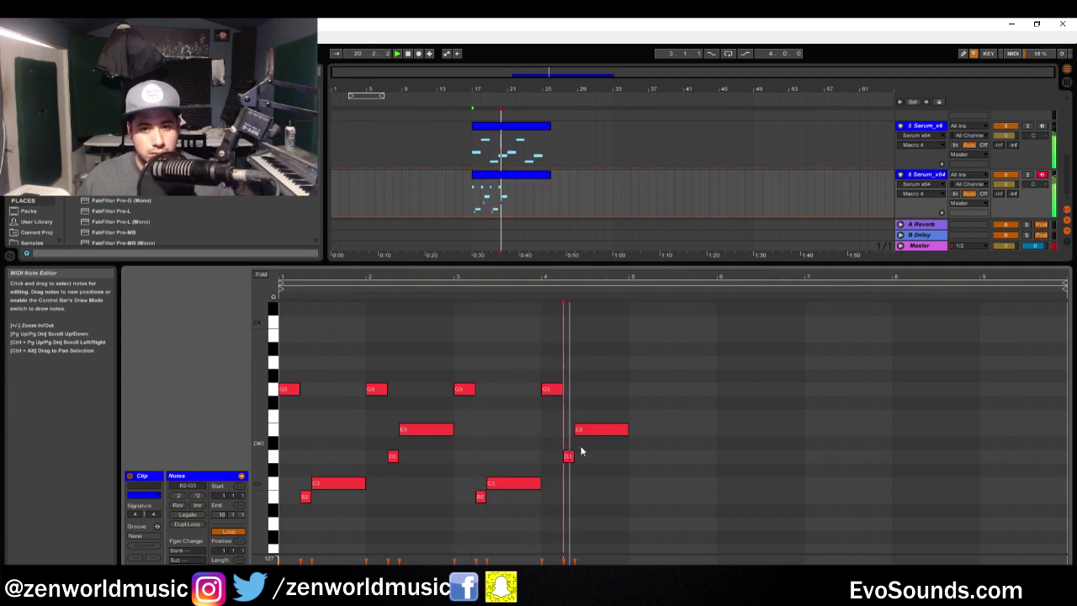
left_click_drag(620, 545, 191, 274)
key("ctrl+d")
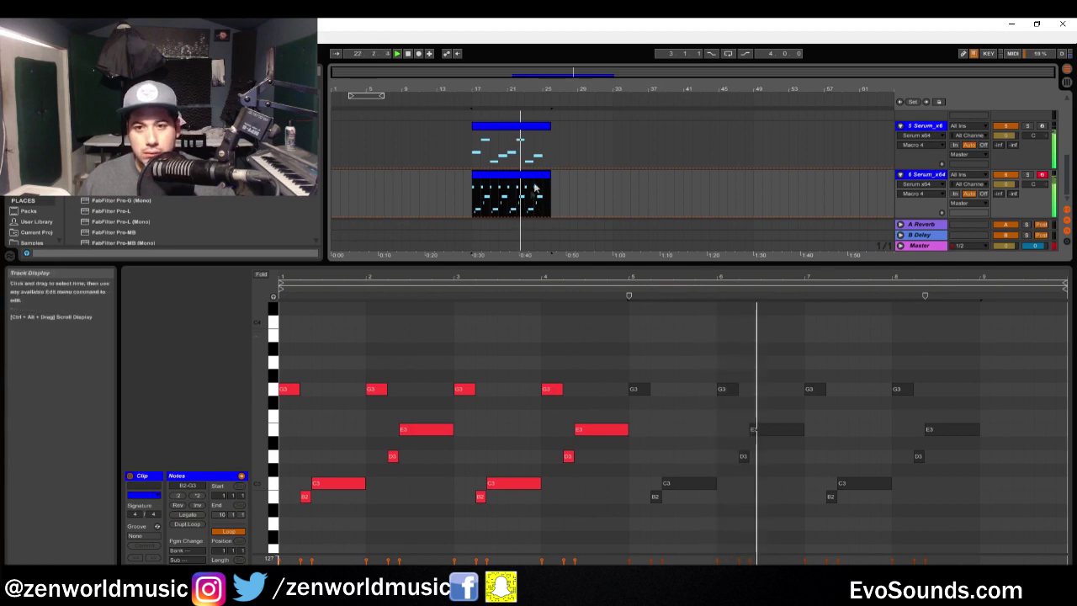
- Trim both Serum clips to eight bars, duplicate them together directly after the originals and play the arrangement
left_click(543, 152)
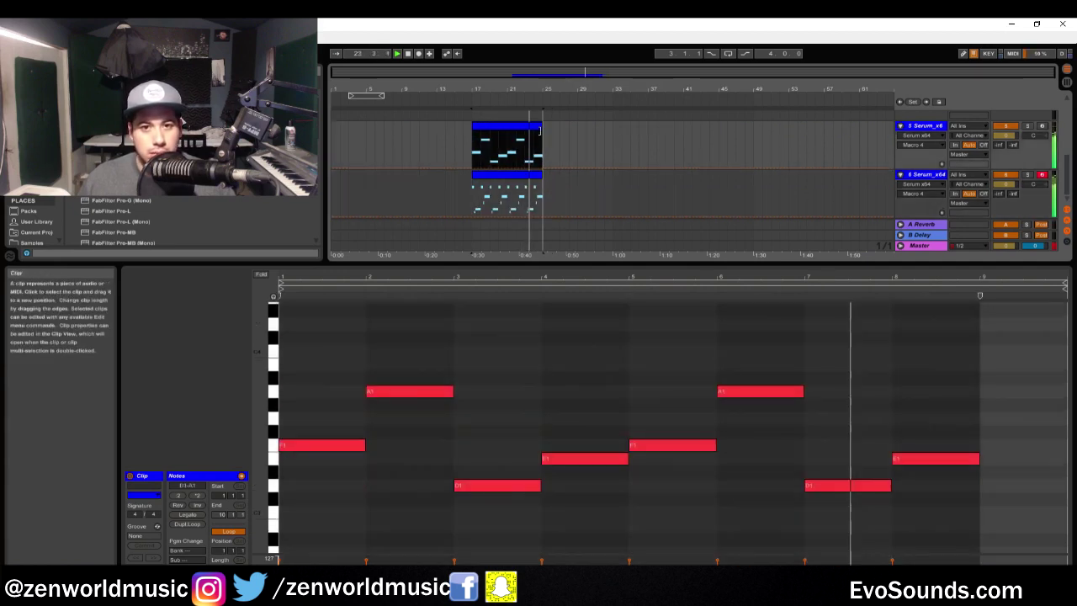
left_click_drag(546, 152, 475, 212)
key("ctrl+d")
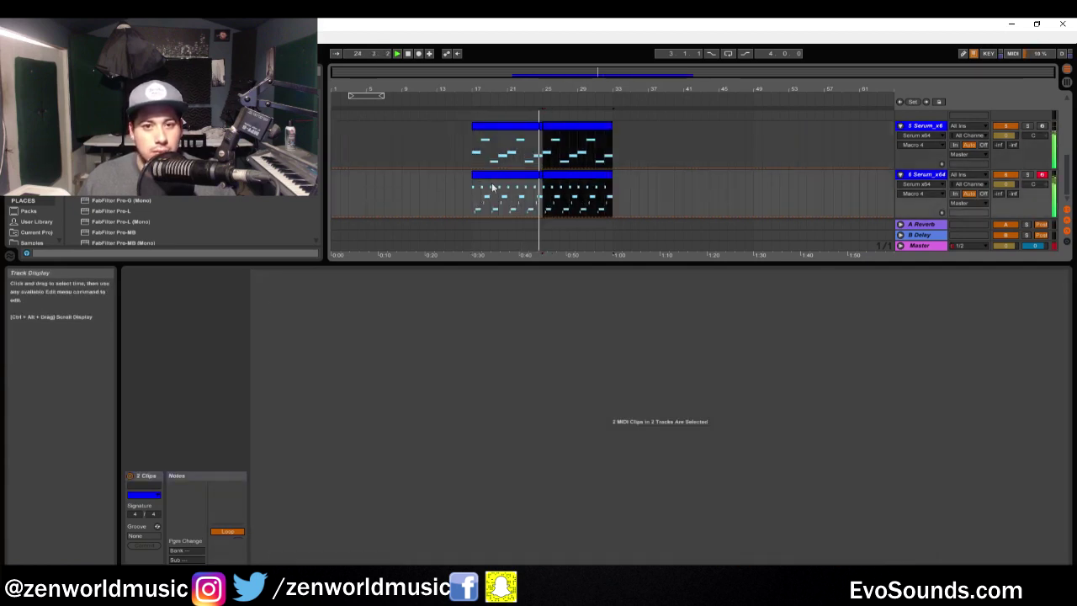
key("space")
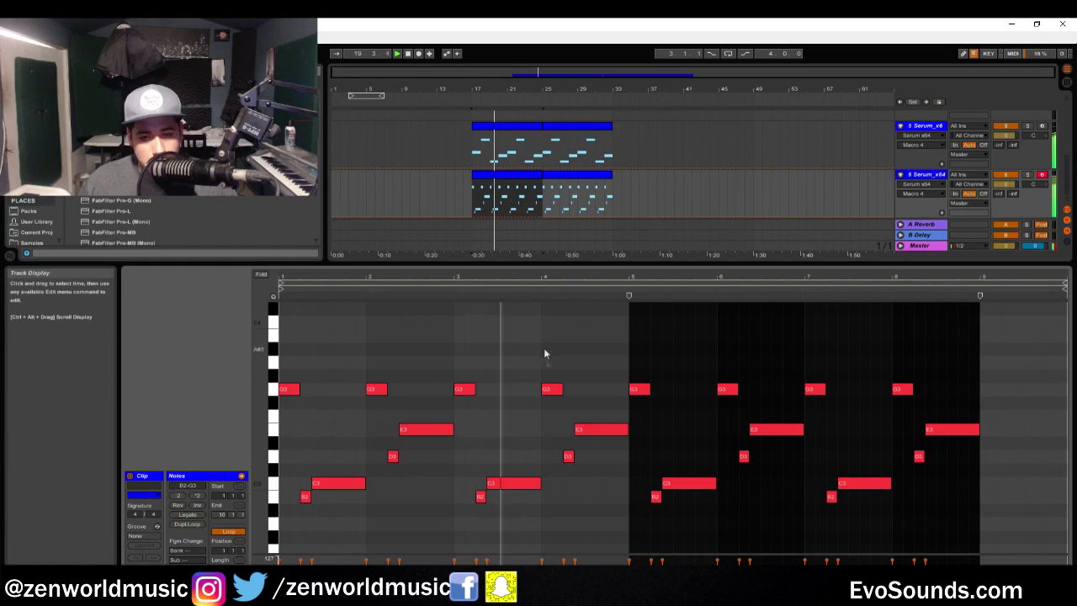
- Review the notes in bar 4 of the melody and delete the G3, B2 and C3 notes in bar 5
left_click(547, 389)
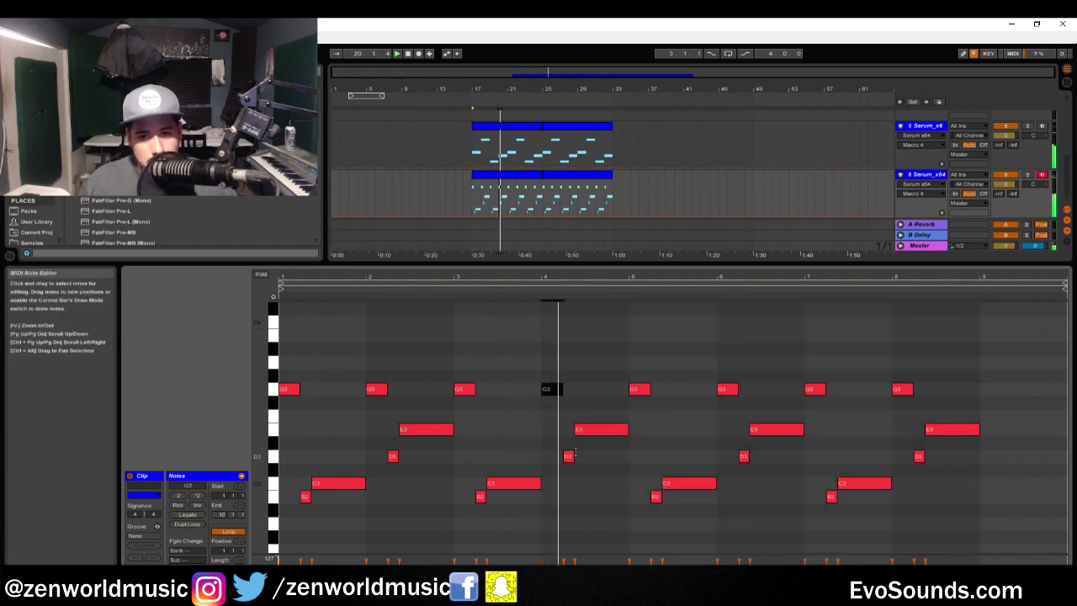
left_click(586, 429)
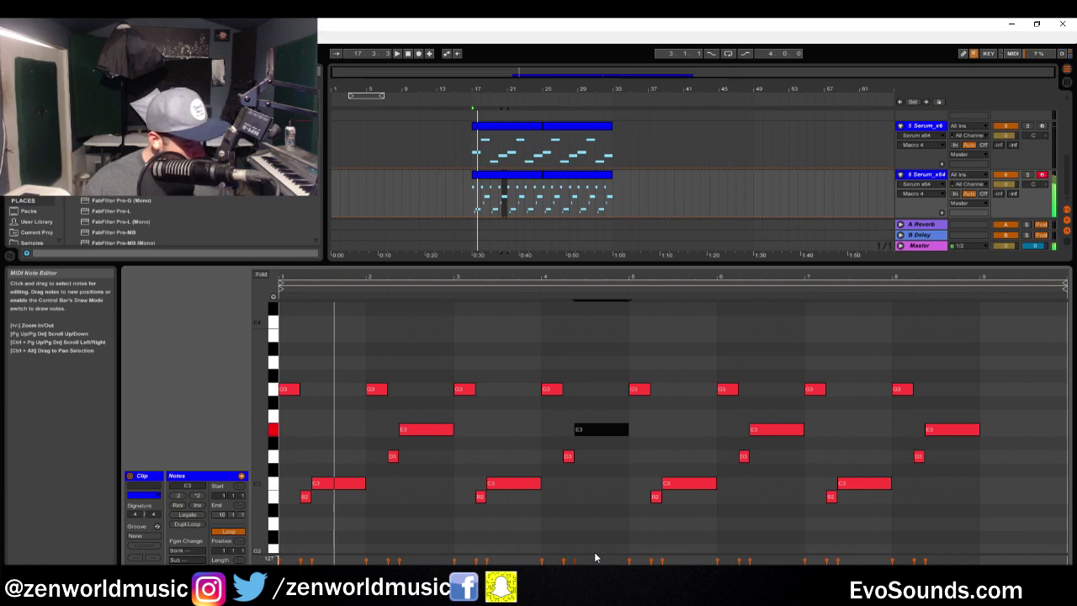
key("space")
left_click(620, 474)
left_click_drag(644, 392, 644, 430)
double_click(680, 486)
double_click(654, 497)
double_click(637, 430)
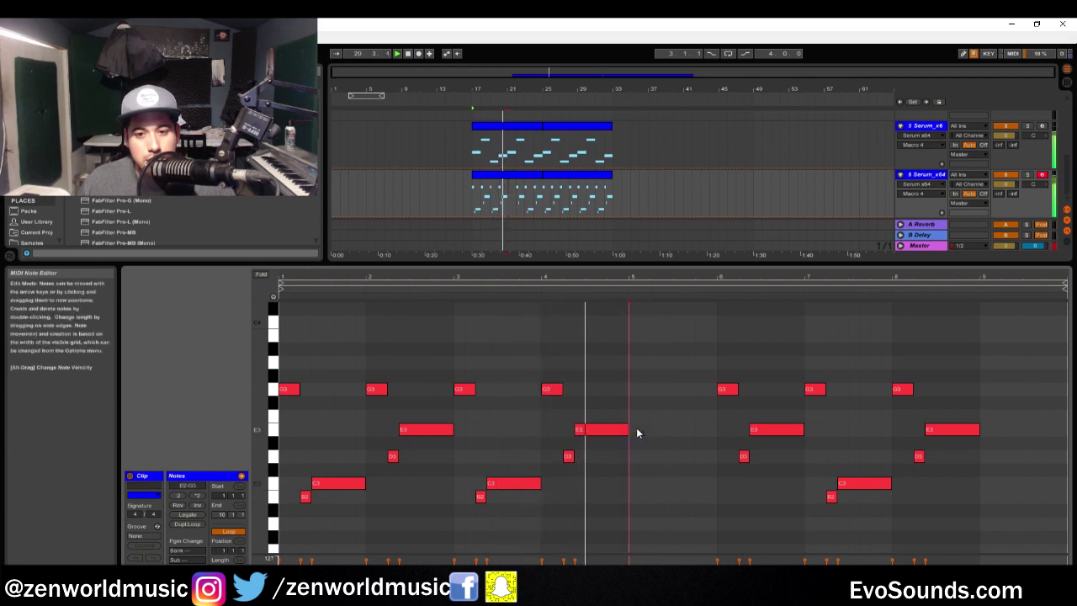
- Replace the long E3 note in bar 4 with a short E3 placed right after the D3
left_click(585, 432)
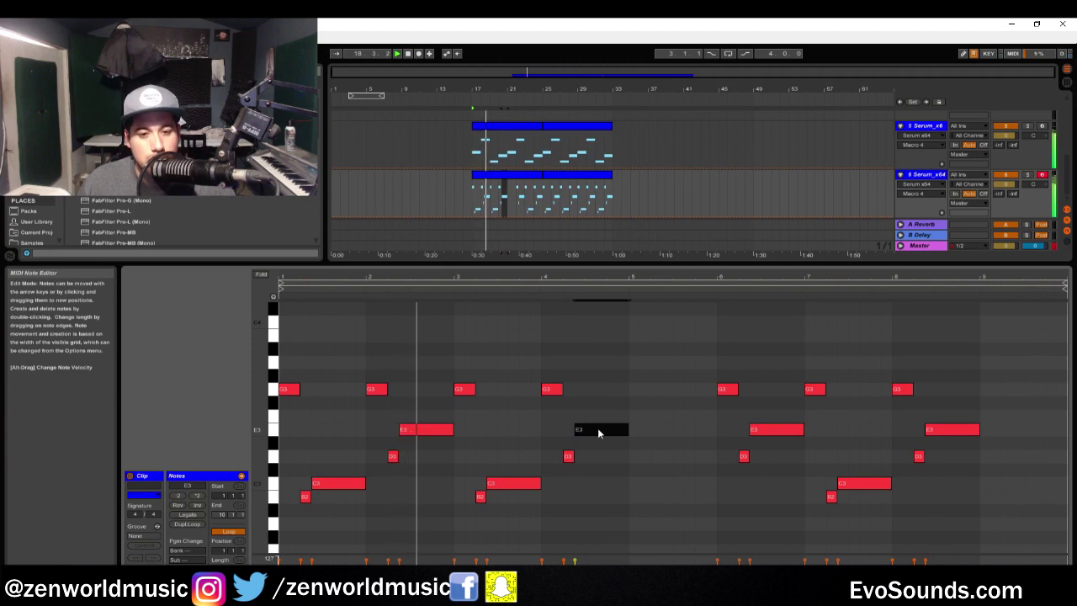
double_click(599, 432)
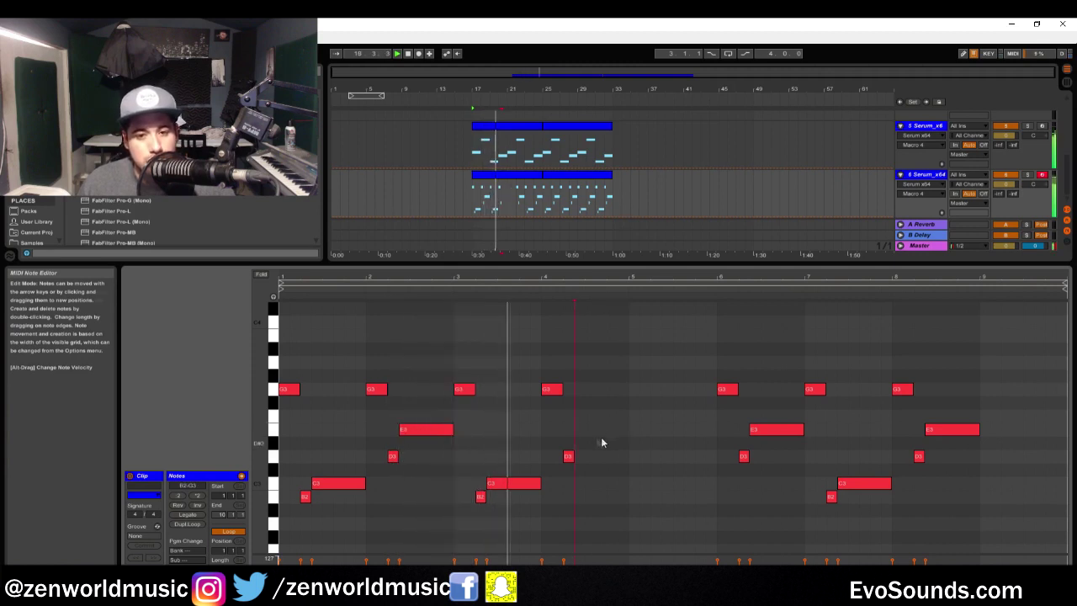
left_click(569, 455)
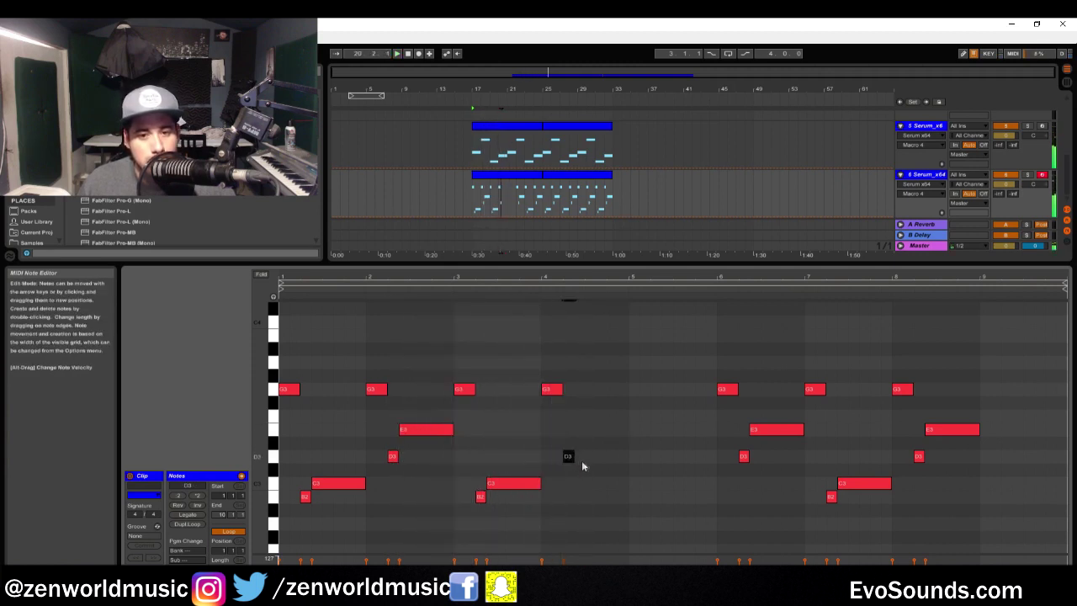
left_click_drag(583, 472, 586, 488)
key("space")
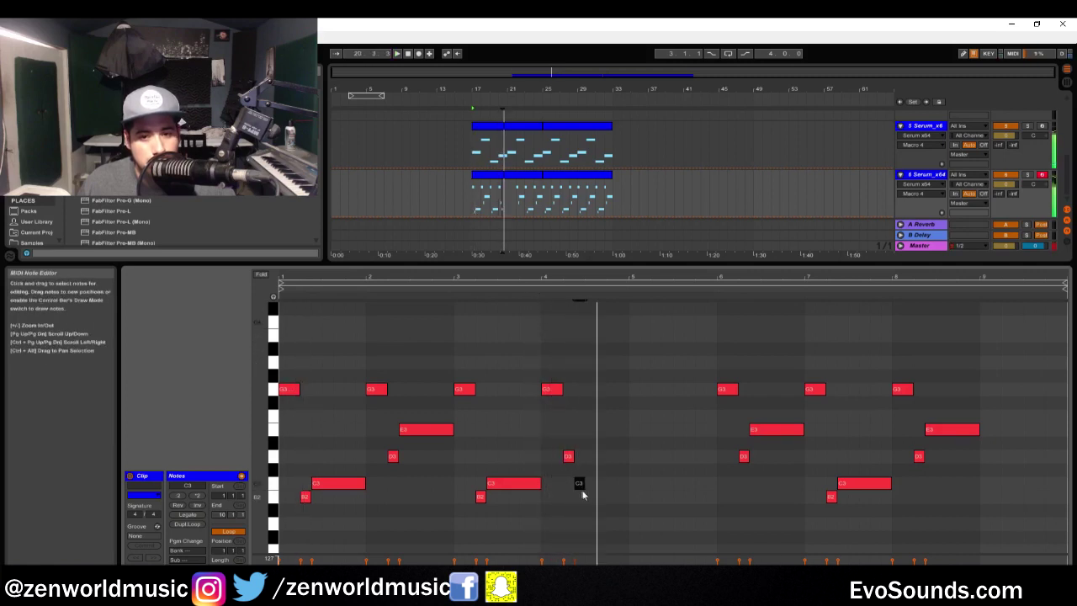
left_click_drag(581, 486, 580, 429)
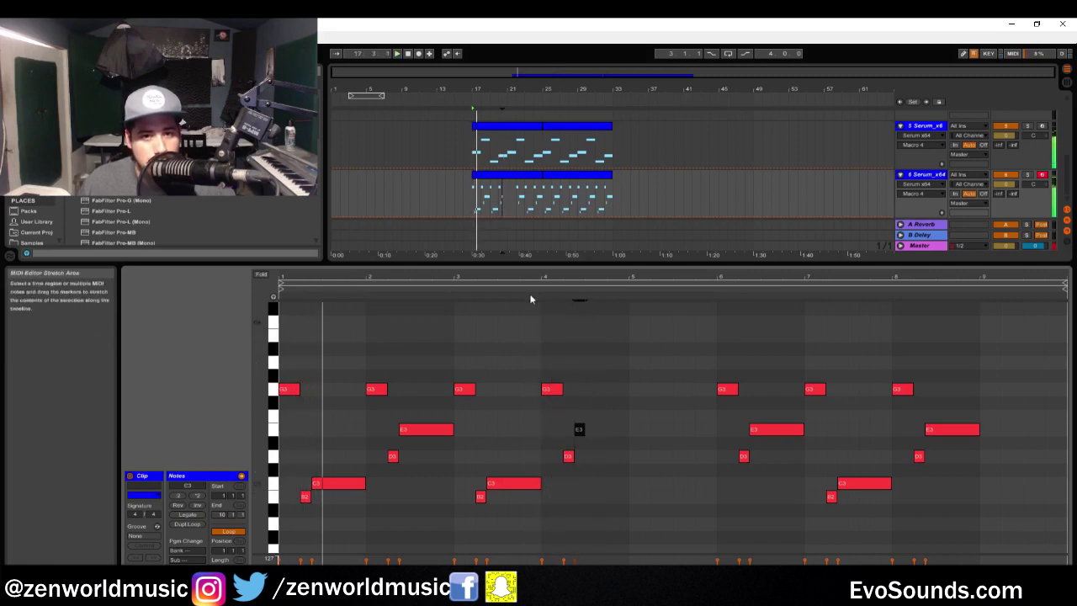
- Fill the rest of bar 4 with an F3 note followed by a G3 note at the bar's end
double_click(589, 483)
left_click_drag(593, 484, 625, 487)
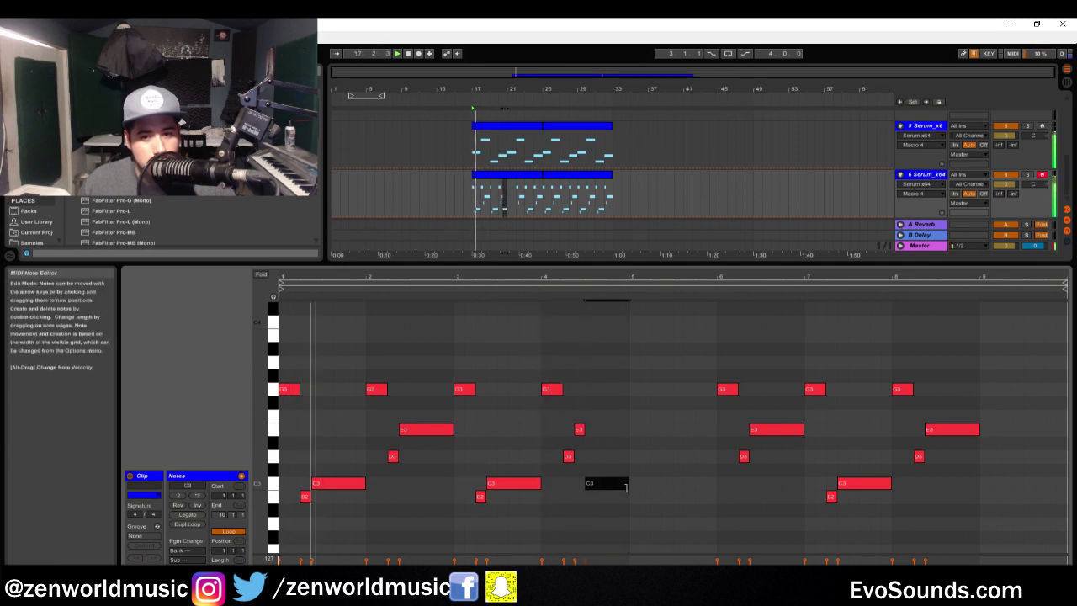
left_click(535, 290)
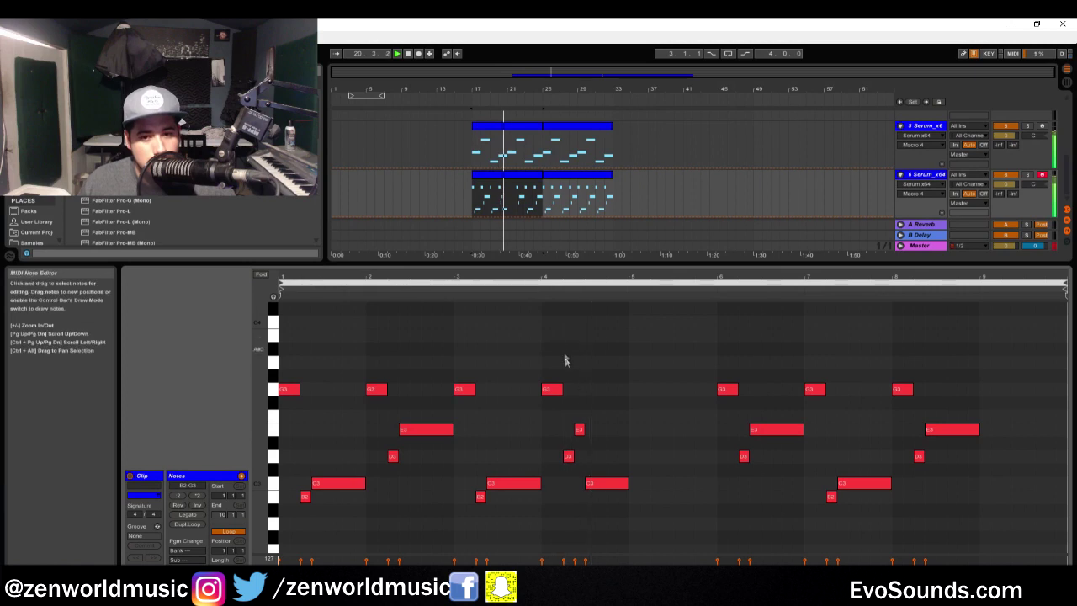
double_click(612, 431)
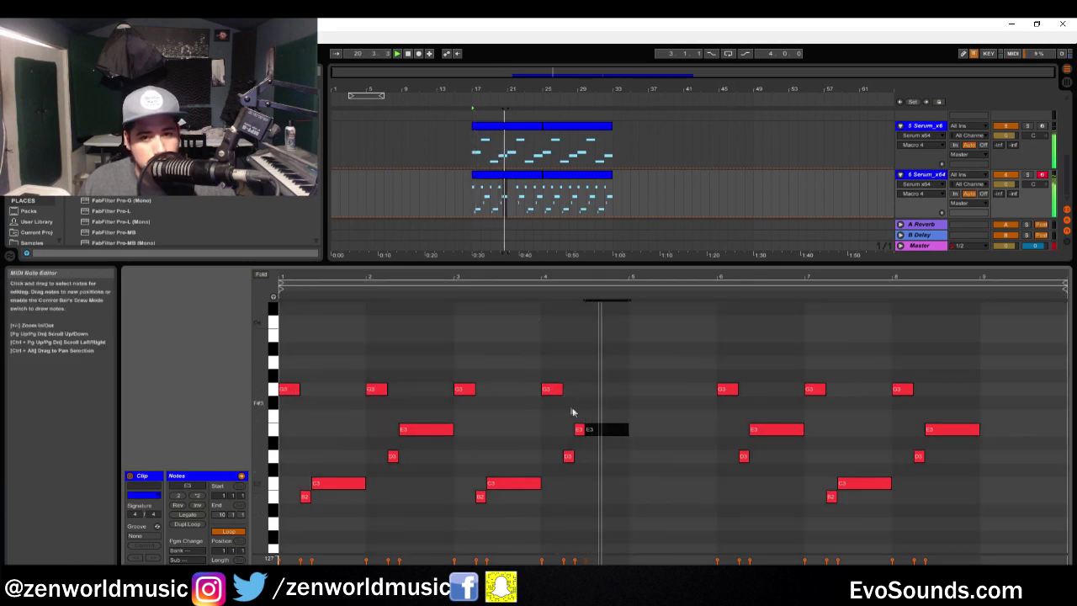
left_click_drag(591, 431, 593, 417)
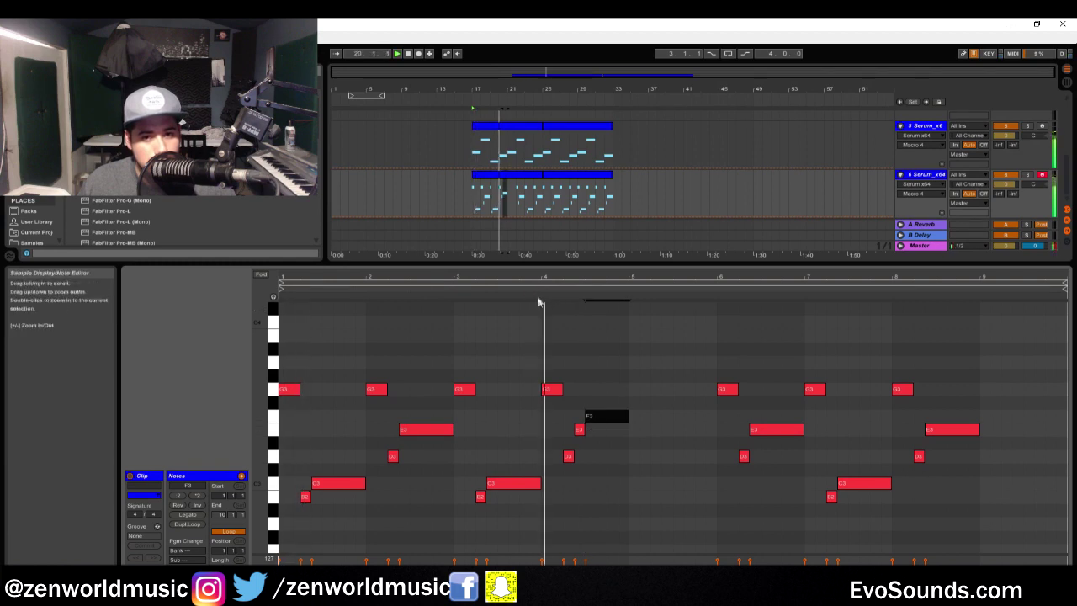
left_click_drag(626, 419, 618, 389)
double_click(616, 420)
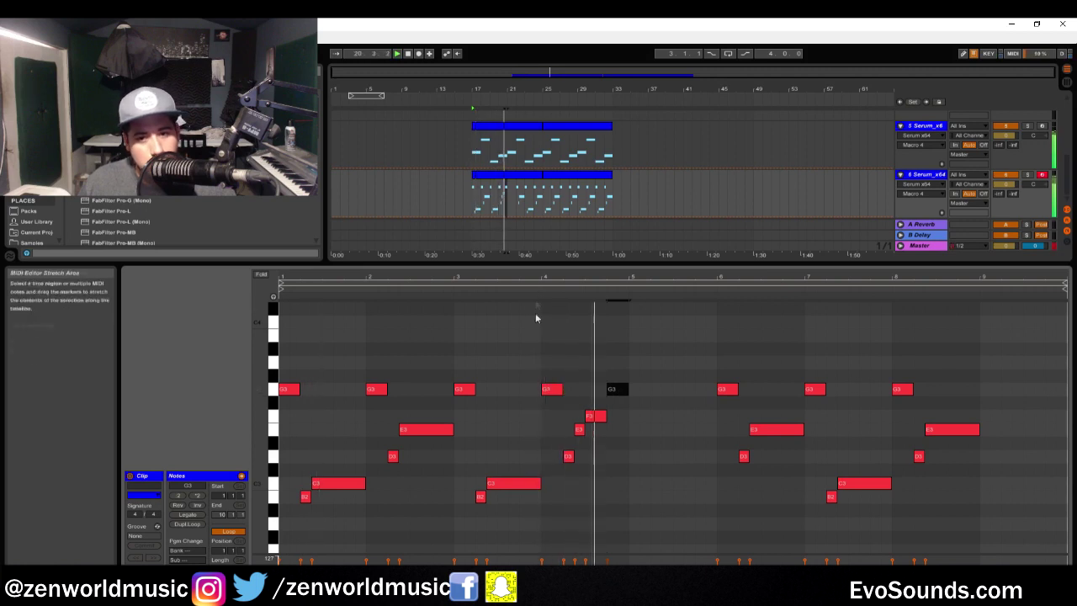
- Repeat the first four bars of the melody across the rest of the arrangement and play the result
left_click(493, 187)
left_click_drag(515, 197, 476, 209)
key("space")
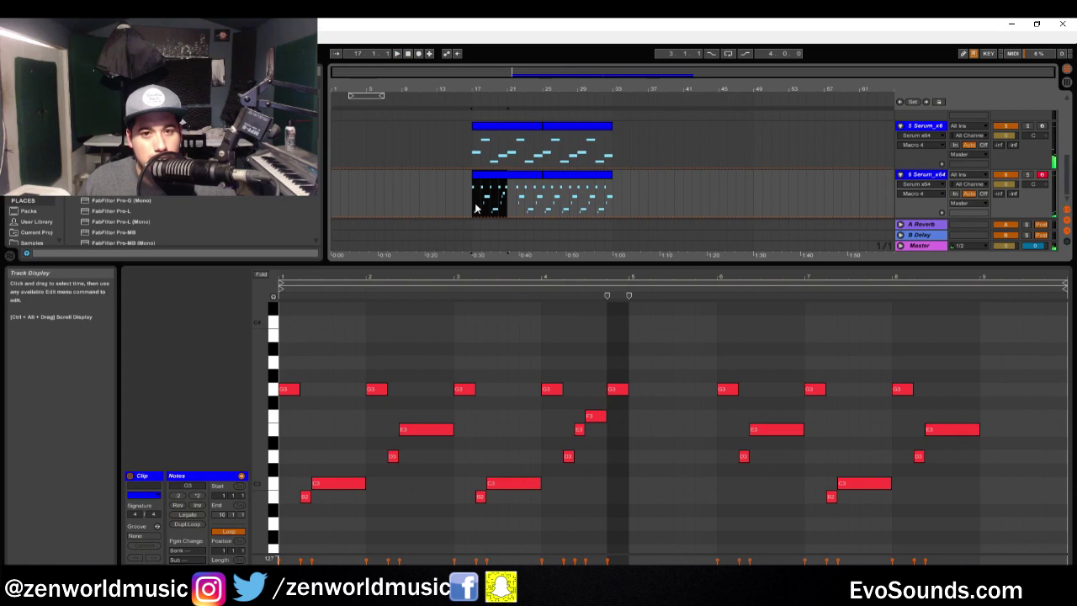
left_click(476, 208)
key("space")
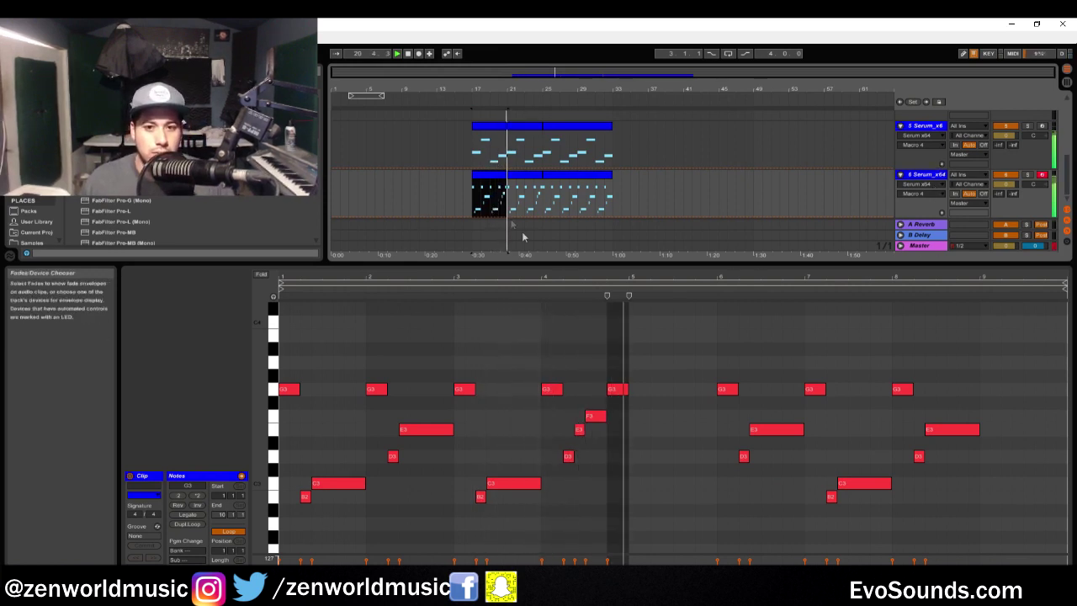
left_click(517, 183)
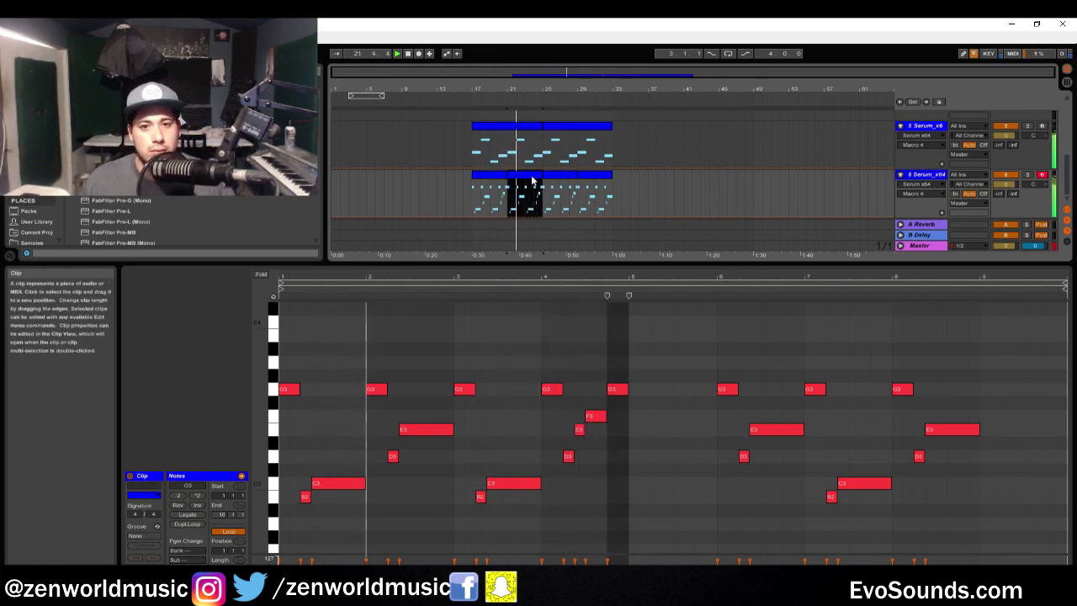
- In the second four-bar melody clip, lower the final G3 in bar 4 to A2 and the preceding F3 to C3, and play it
left_click(617, 390)
left_click_drag(619, 397, 612, 426)
key("Down")
key("Down")
key("Down")
key("Down")
key("Down")
key("Down")
key("Down")
left_click_drag(591, 417, 602, 446)
key("Down")
key("Down")
key("Down")
key("space")
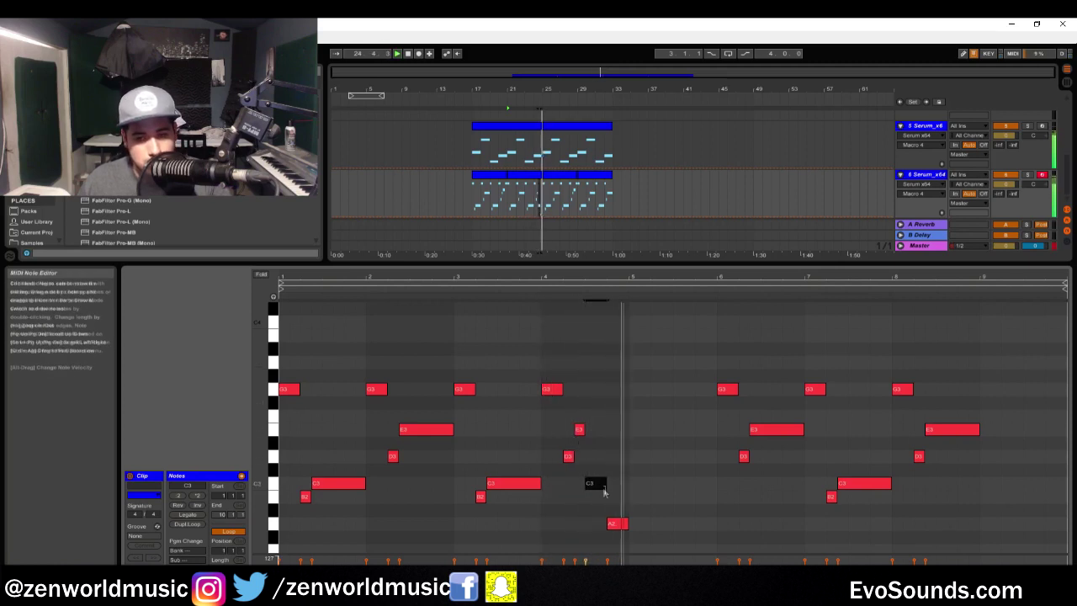
- Move the edited four-bar melody clip to the last four bars, replacing the clip at bar 29, and play its ending
mouse_move(542, 198)
left_mouse_down()
mouse_move(471, 197)
mouse_move(547, 202)
left_mouse_up()
left_click(471, 198)
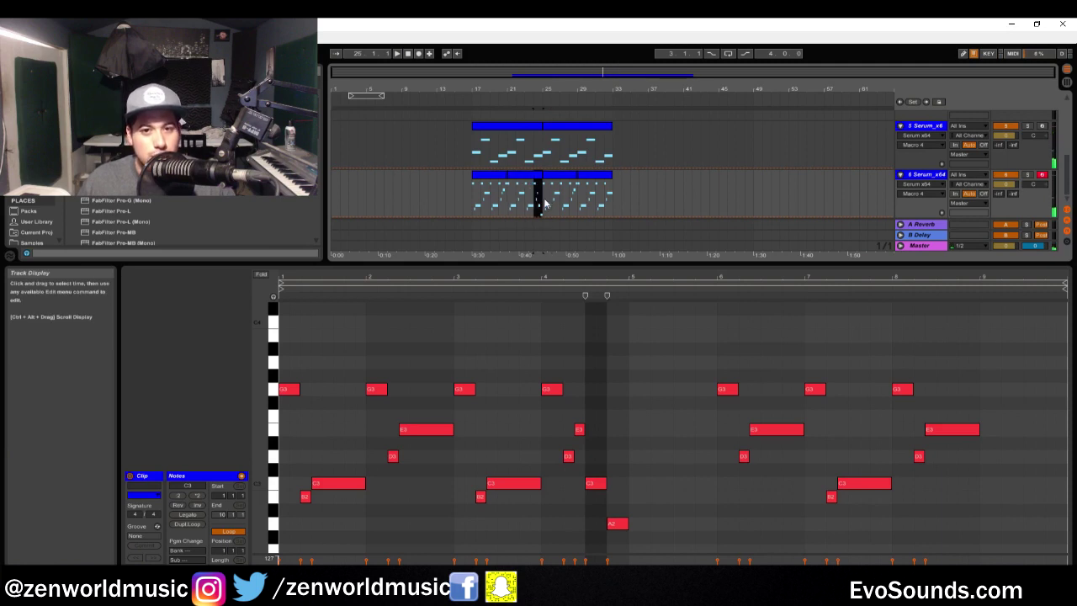
left_click(530, 192)
key("Delete")
left_click(589, 193)
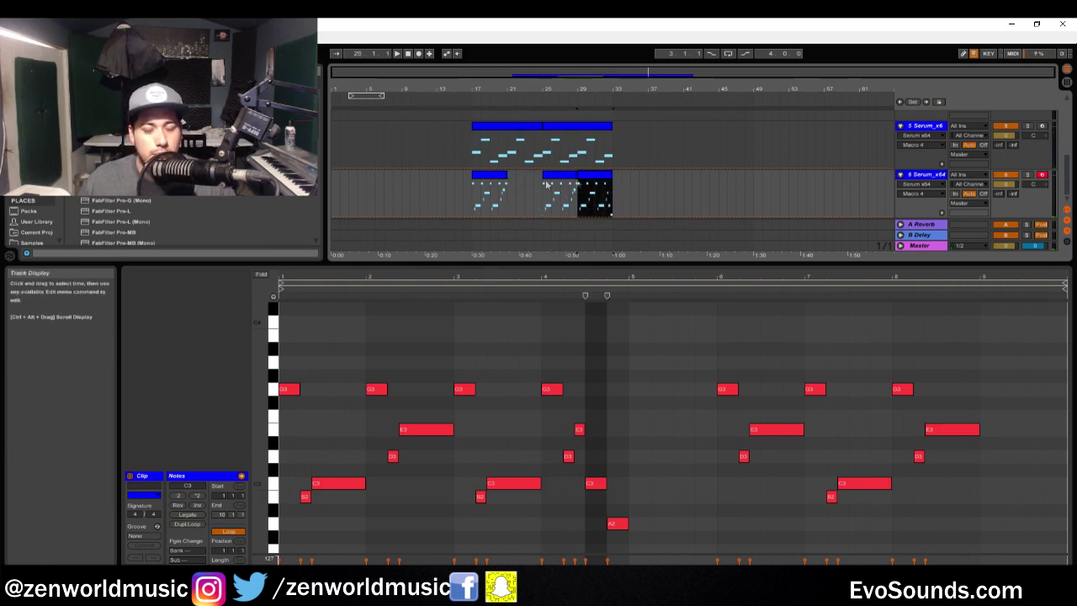
left_click(601, 206)
key("space")
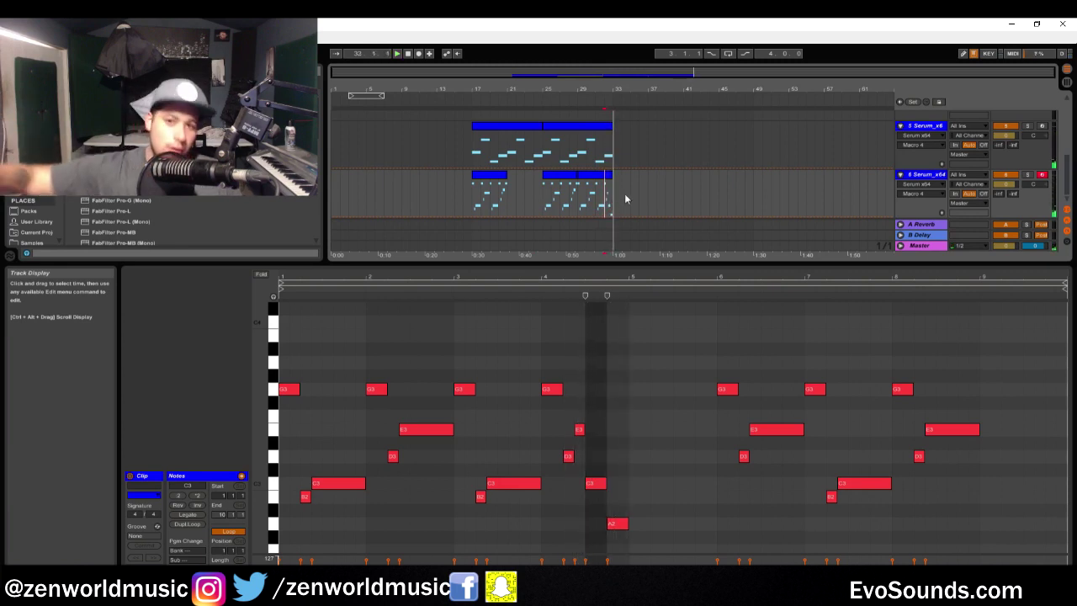
- Duplicate the first four-bar melody clip into the gap at bar 21 and play it
left_click(494, 174)
key("ctrl+d")
key("space")
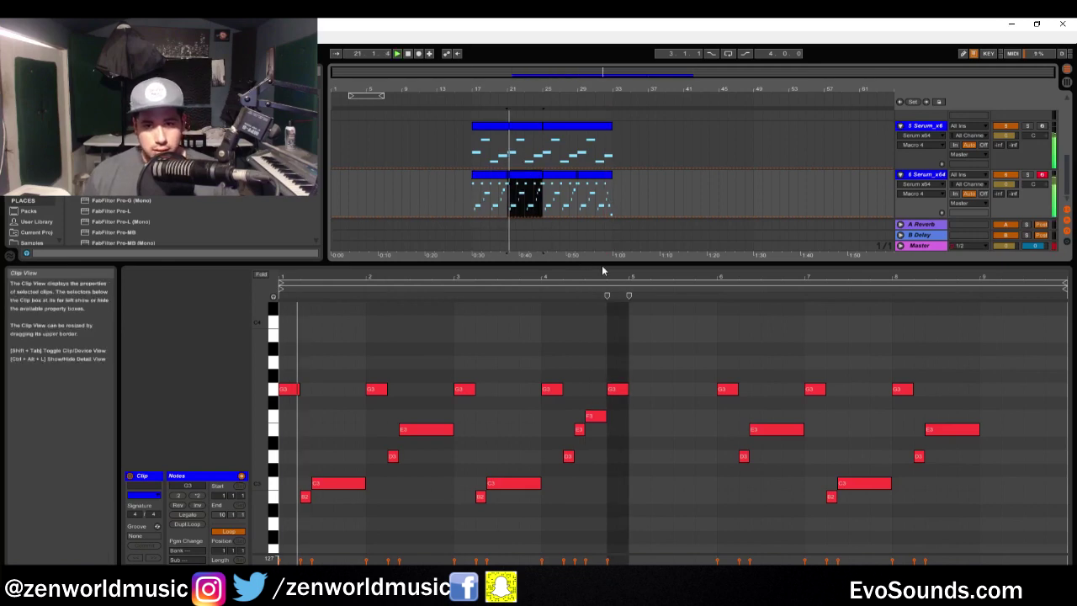
- Open the Serum synth on track 5, set the attack of envelope 1 to 21 ms and play from bar 17
left_click_drag(622, 261, 621, 559)
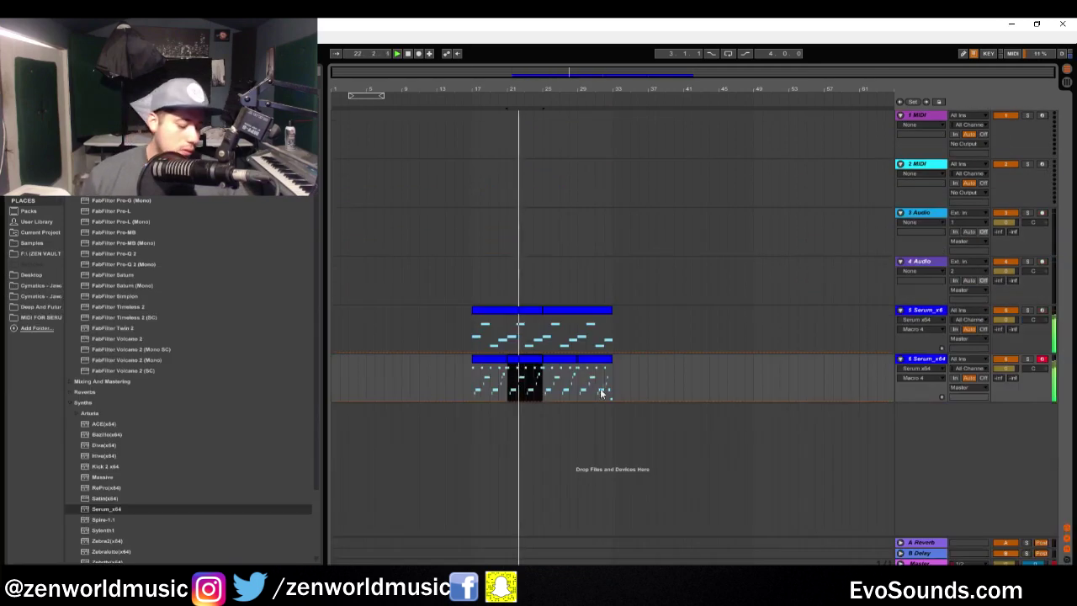
left_click(931, 364)
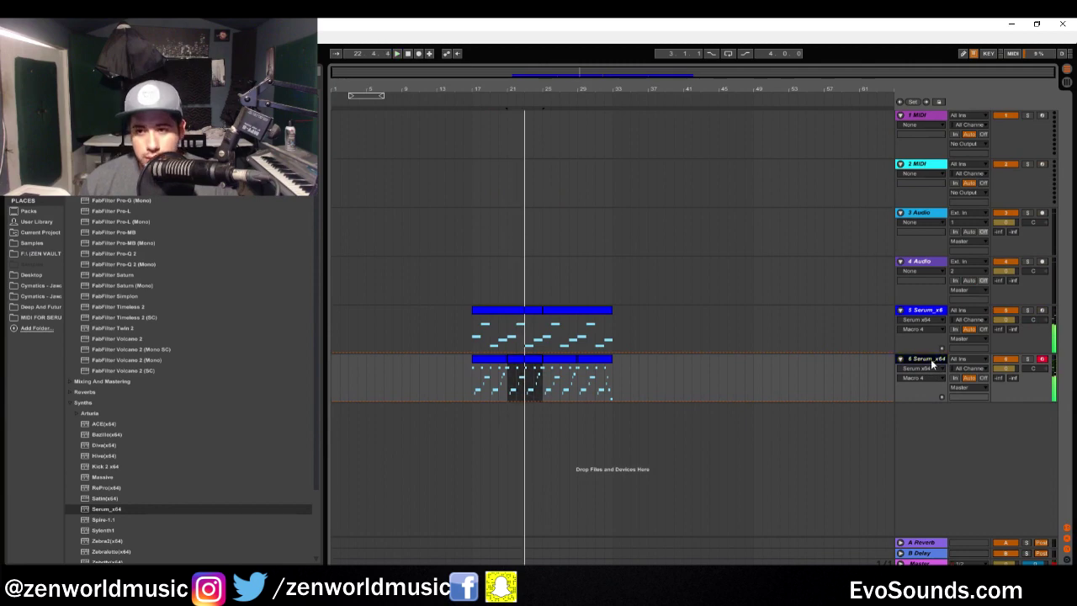
left_click(475, 309)
key("space")
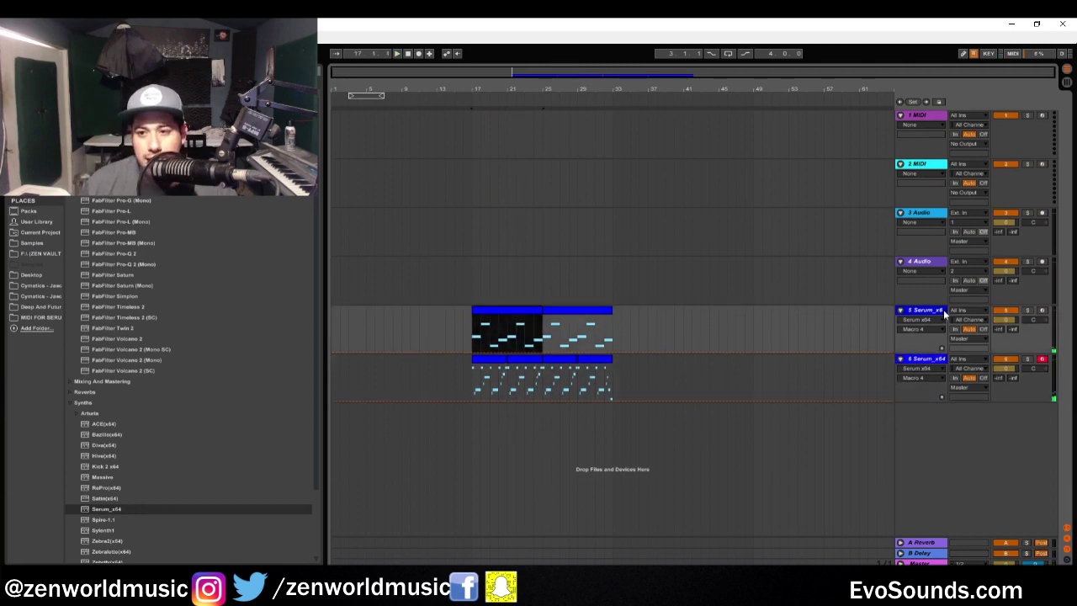
double_click(944, 314)
left_click(171, 476)
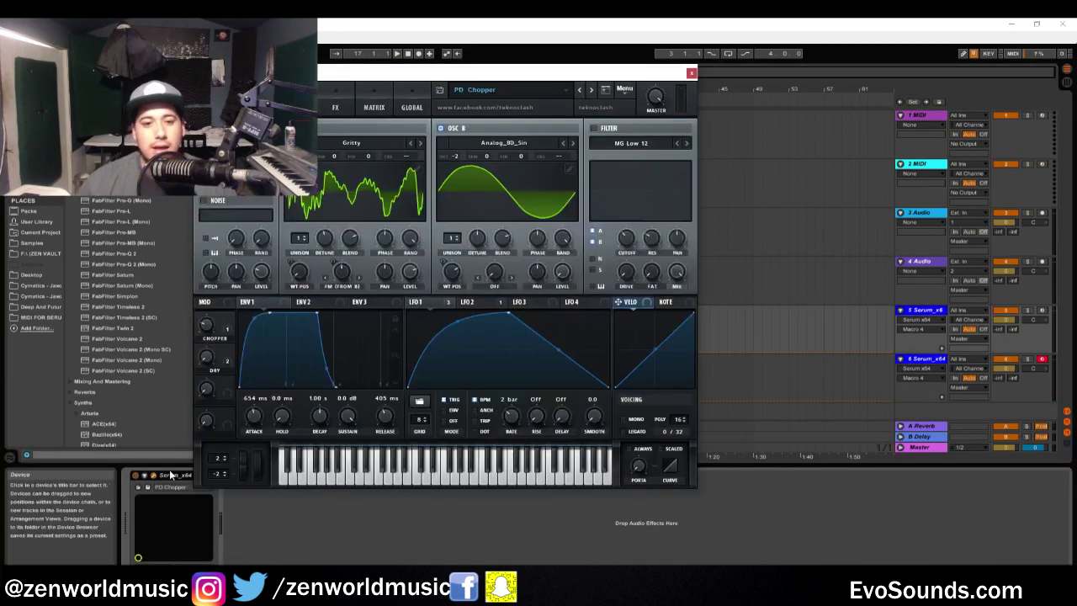
left_click_drag(252, 420, 253, 441)
key("space")
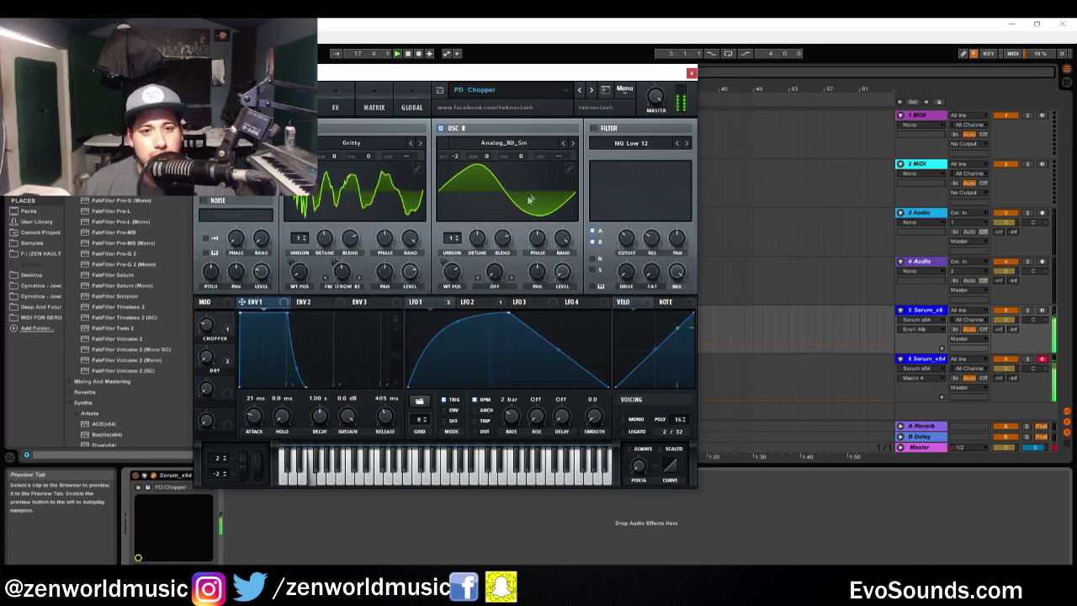
- Check envelopes 2 and 3, and move the peak of LFO 1's curve earlier for a steeper rise
left_click(303, 302)
left_click(364, 301)
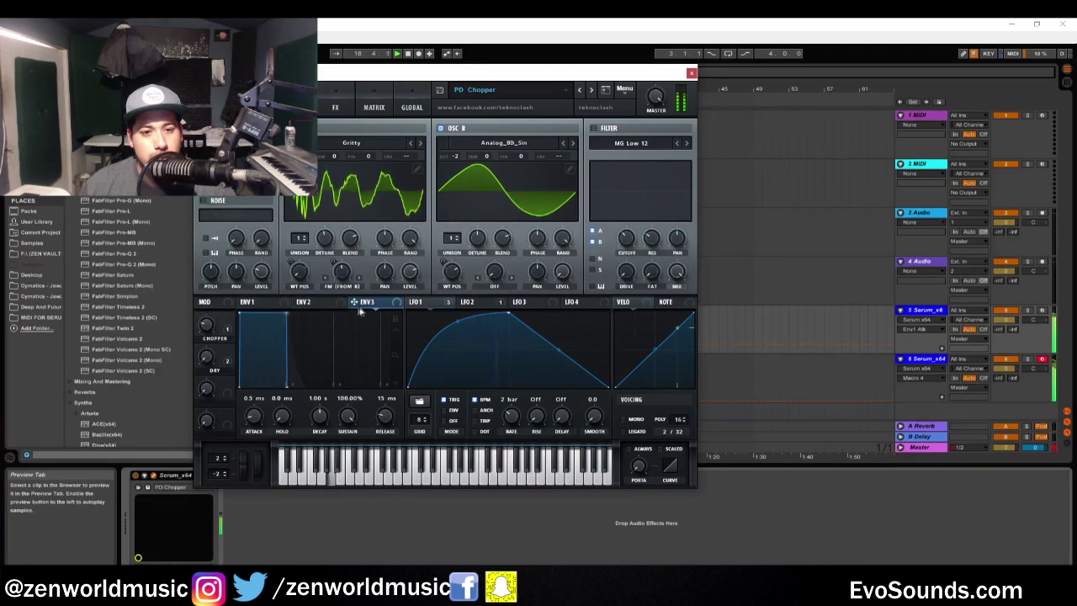
left_click(421, 302)
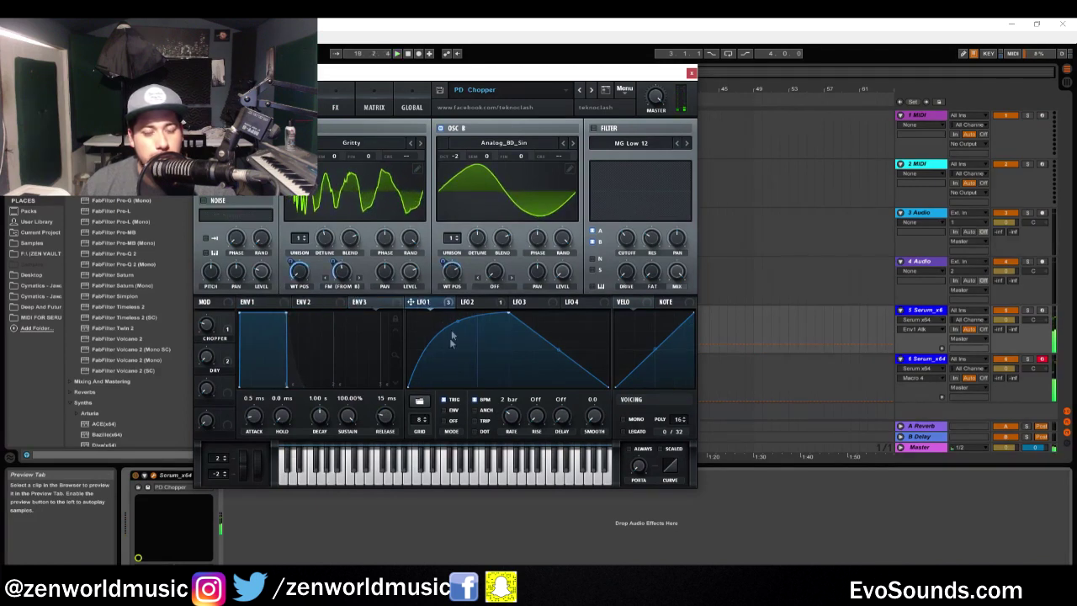
left_click_drag(492, 311, 438, 313)
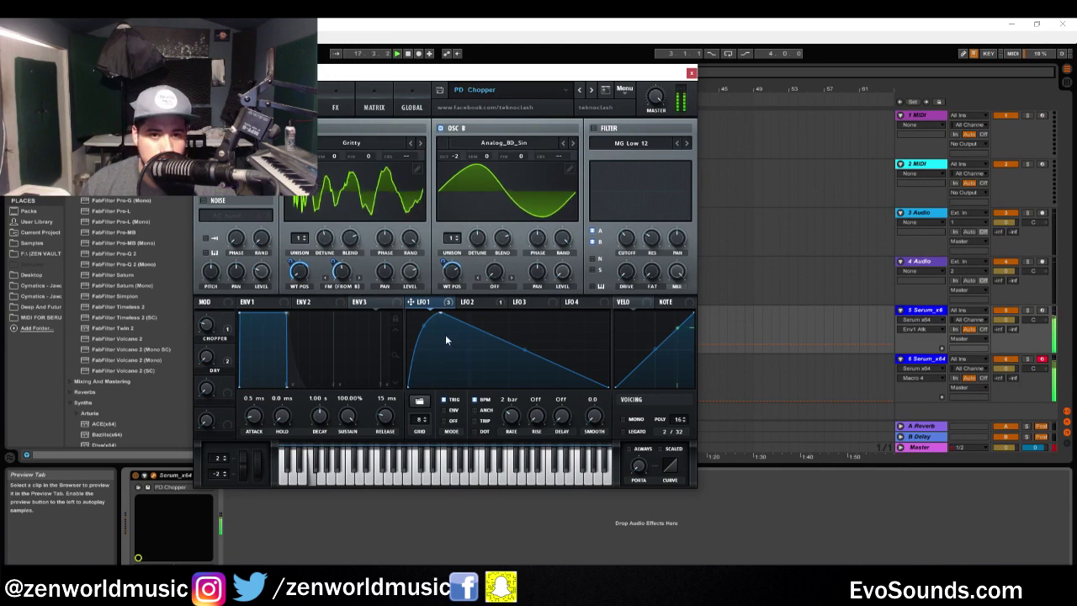
- Close the Serum window, select track 6 and browse the samples to the contents of the Vocals - Beds folder
left_click(691, 73)
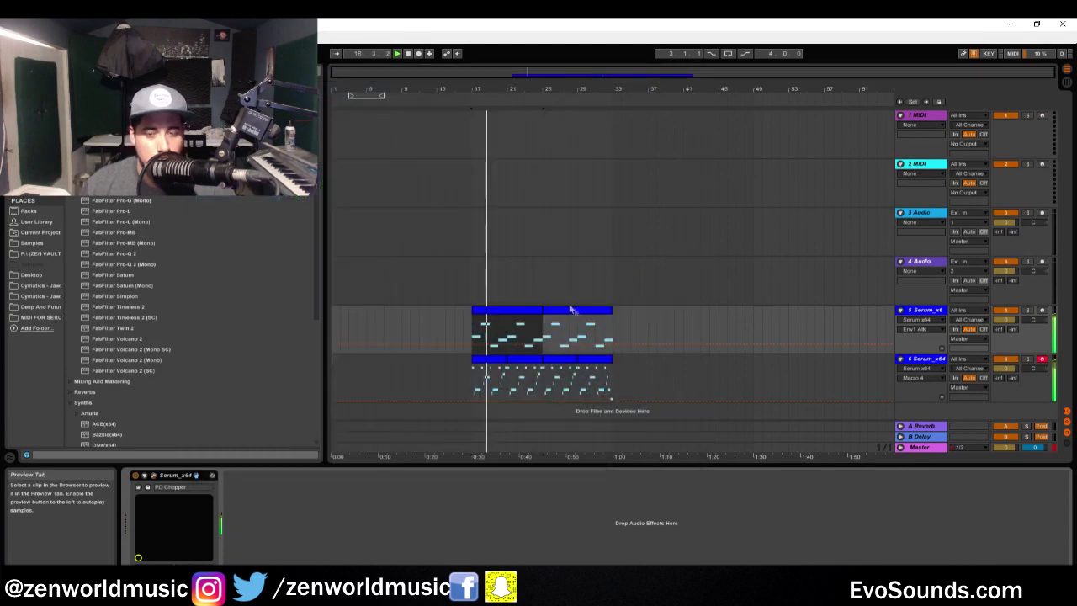
left_click(934, 359)
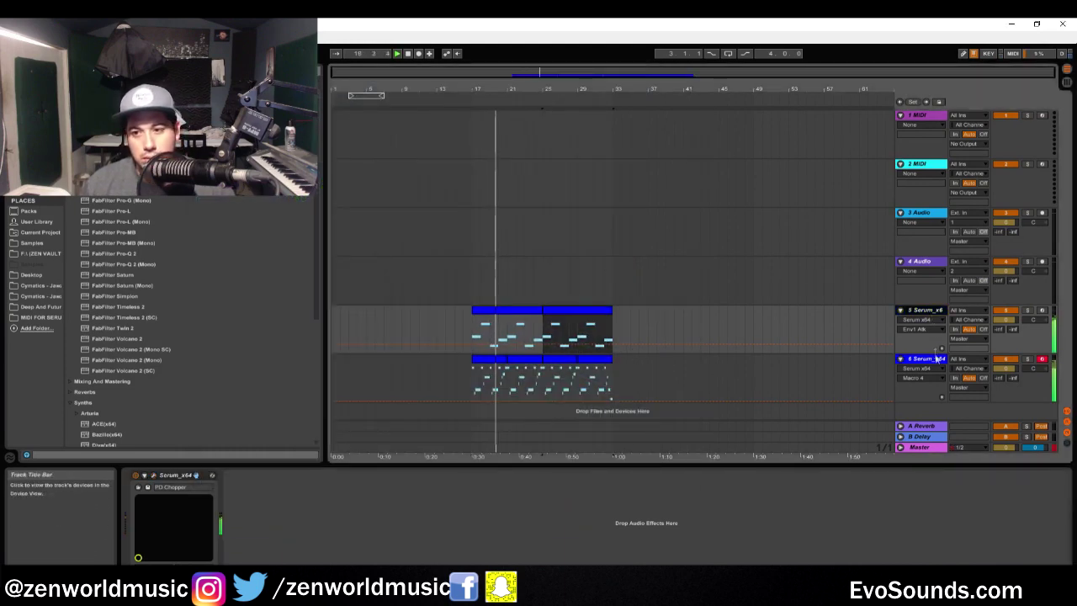
left_click(34, 243)
scroll(194, 324, "down", 3)
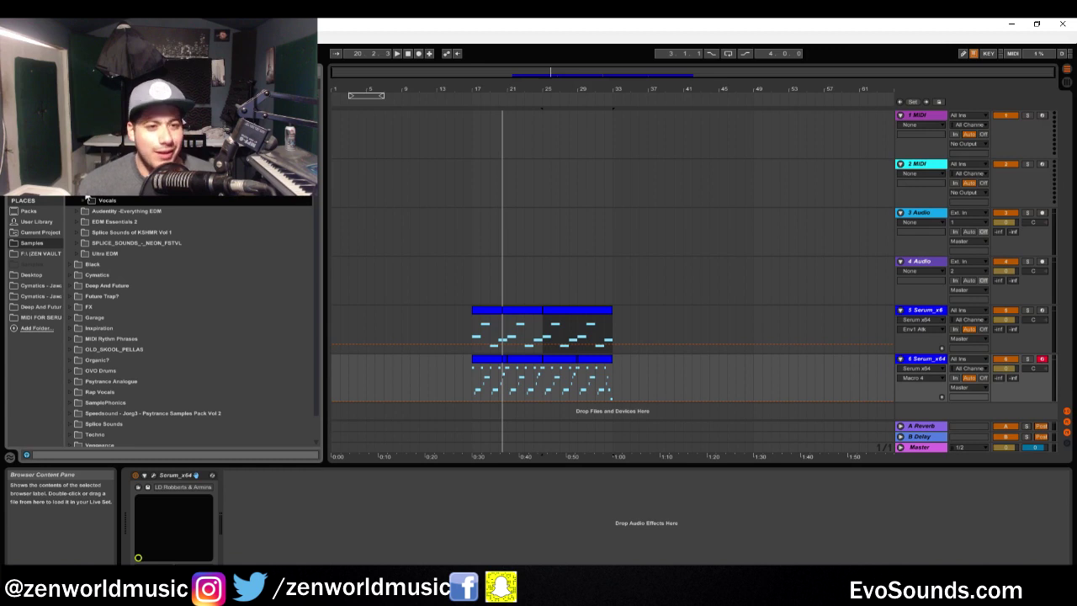
left_click(84, 202)
left_click(94, 223)
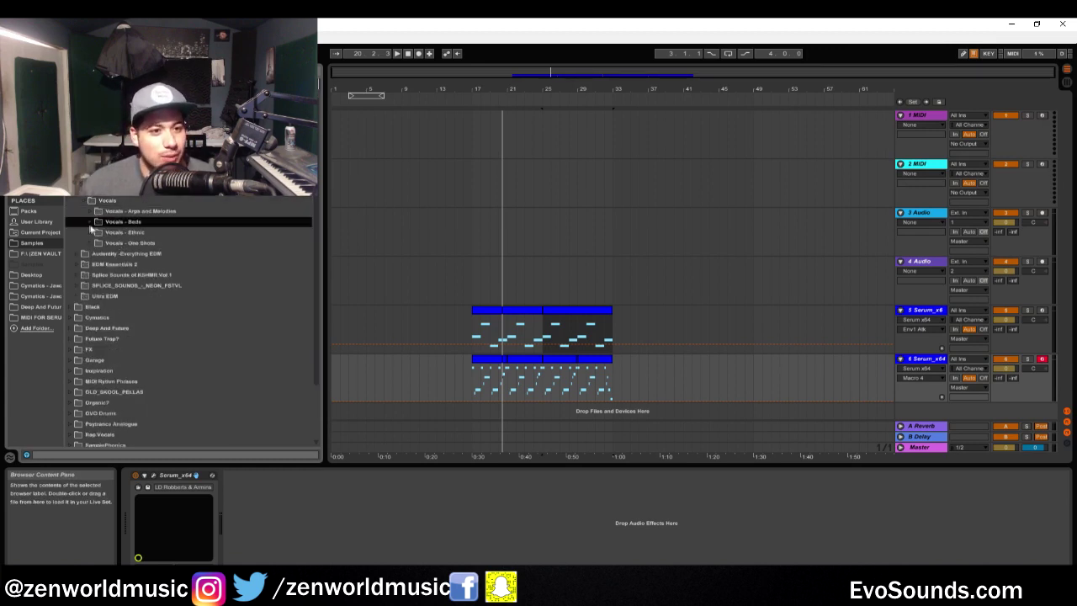
left_click(93, 221)
scroll(207, 338, "down", 2)
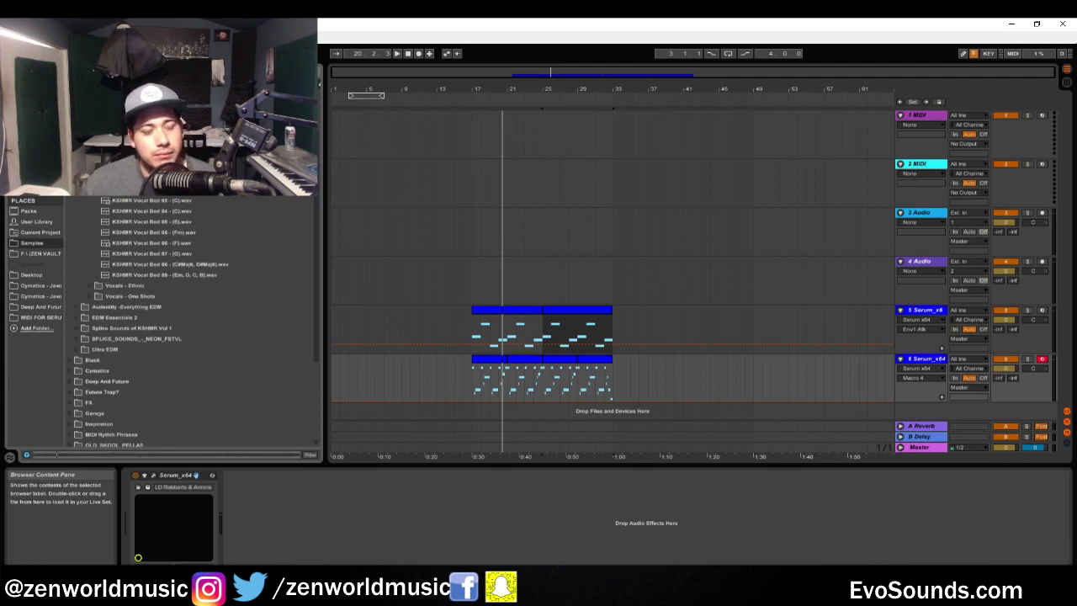
- Insert an audio track below track 6 and place the KSHMR Vocal Bed (Em, D, C, B) sample on it at bar 17
key("ctrl+t")
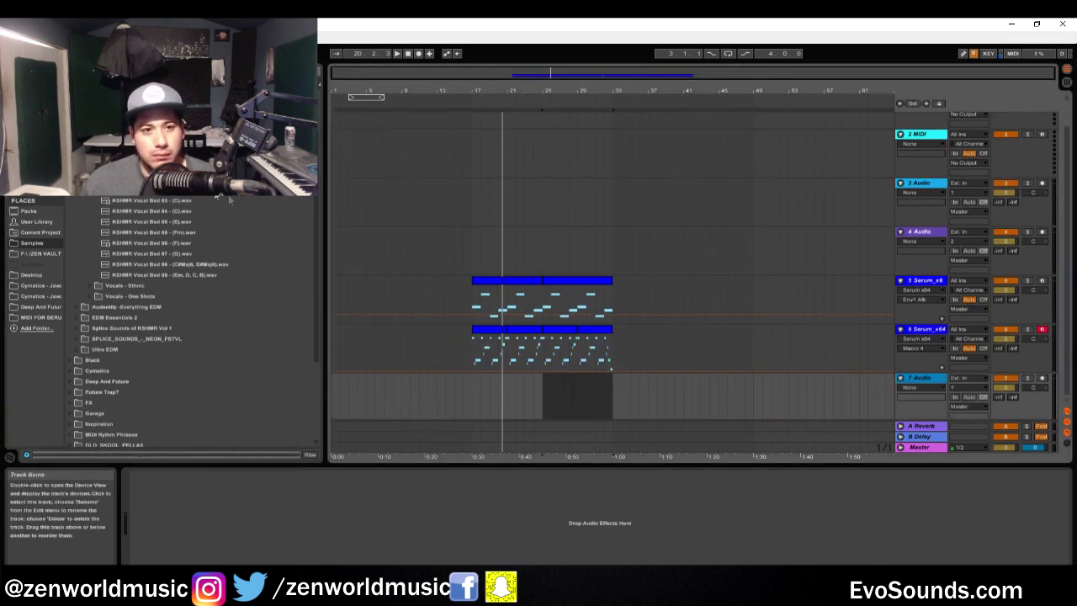
key("space")
left_click_drag(164, 274, 480, 392)
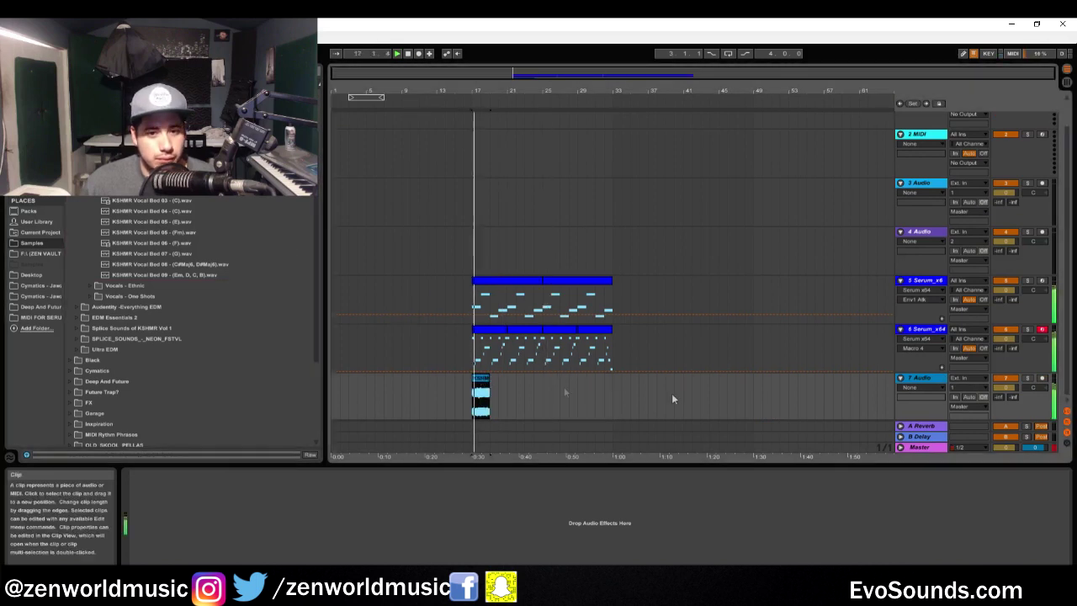
- Duplicate the vocal bed clip seven times in a row to fill bars 17 to 33
left_click(480, 394)
key("ctrl+d")
key("ctrl+d")
key("ctrl+d")
key("ctrl+d")
key("ctrl+d")
key("ctrl+d")
key("ctrl+d")
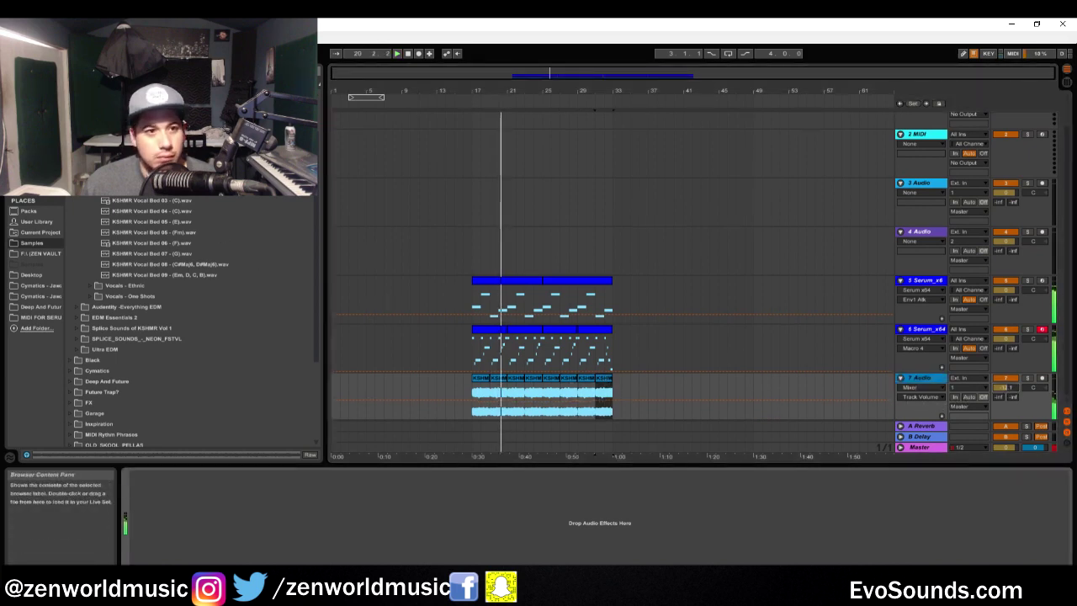
- Add an Auto Pan to the vocal bed track, raise its amount and play the result
scroll(253, 261, "up", 10)
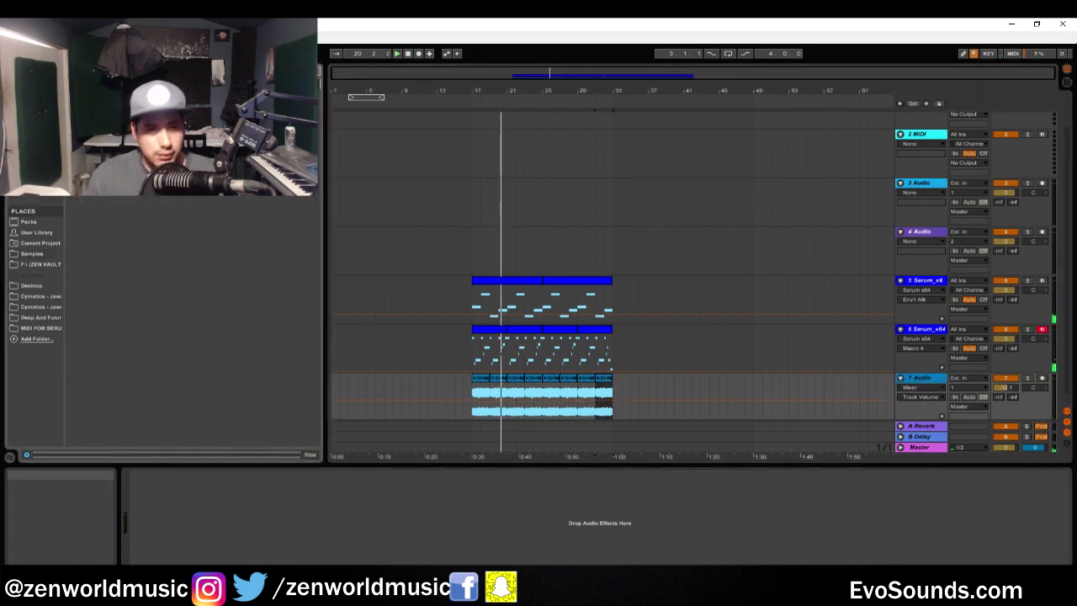
left_click(921, 378)
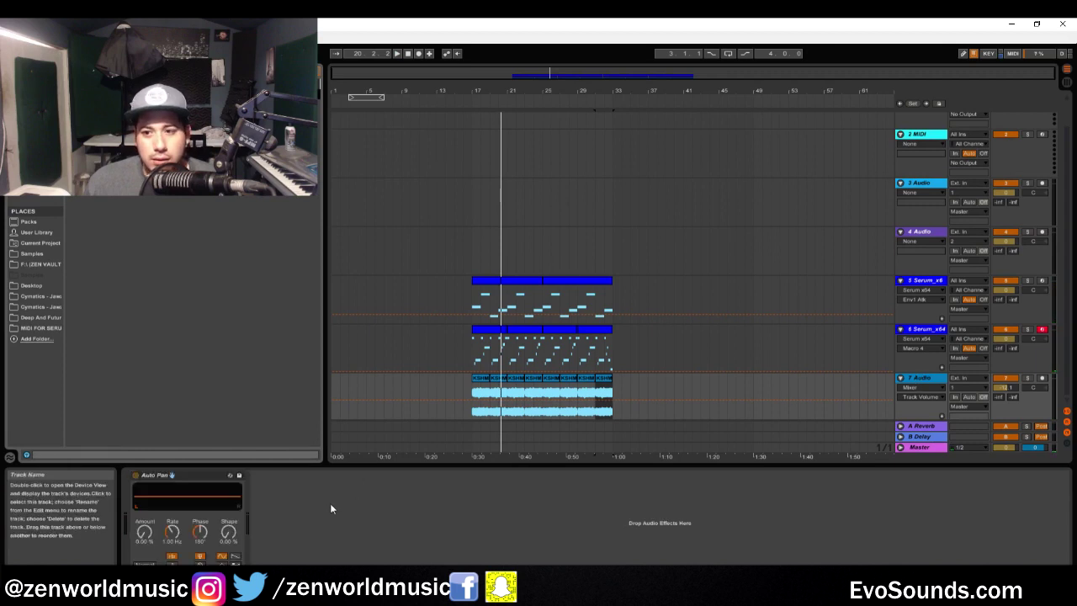
left_click_drag(145, 531, 145, 496)
key("space")
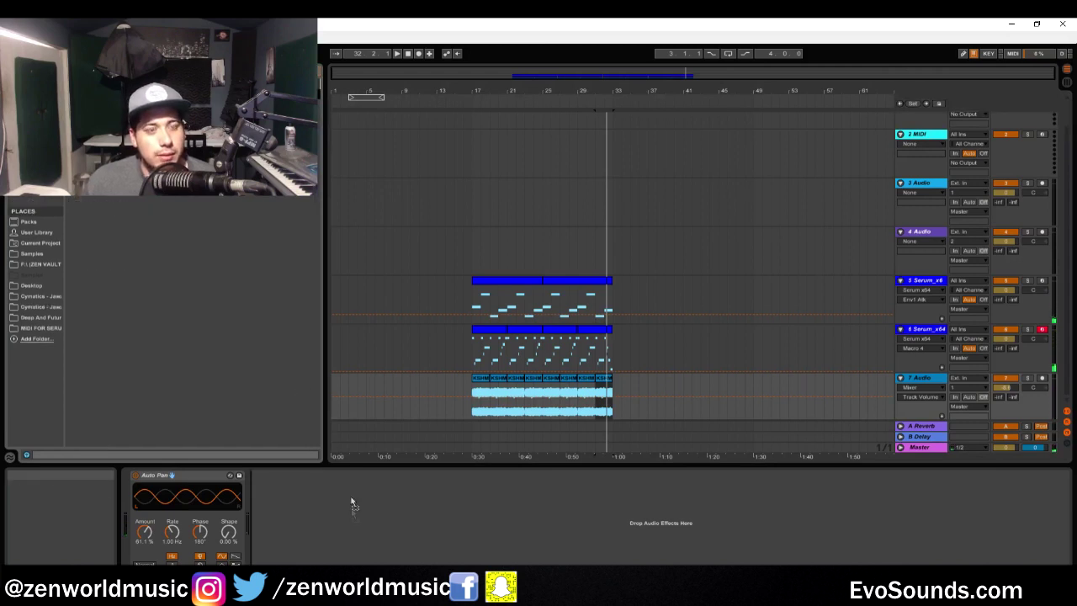
- Add a Reverb after the Auto Pan, set its quality to High and switch off Spin and Hi Cut
left_click_drag(351, 498, 354, 498)
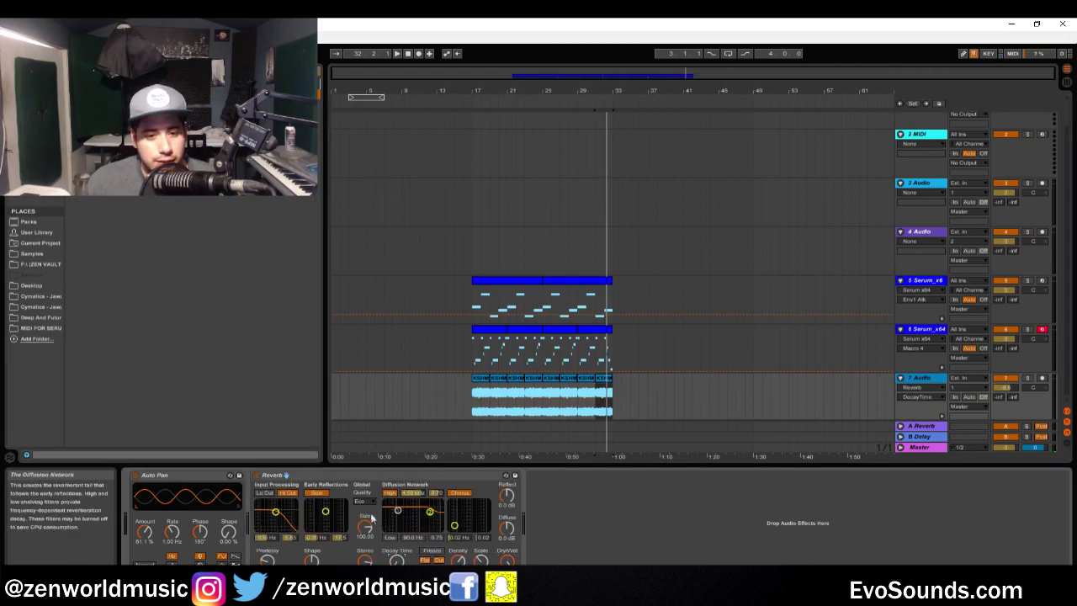
left_click(317, 492)
left_click(288, 492)
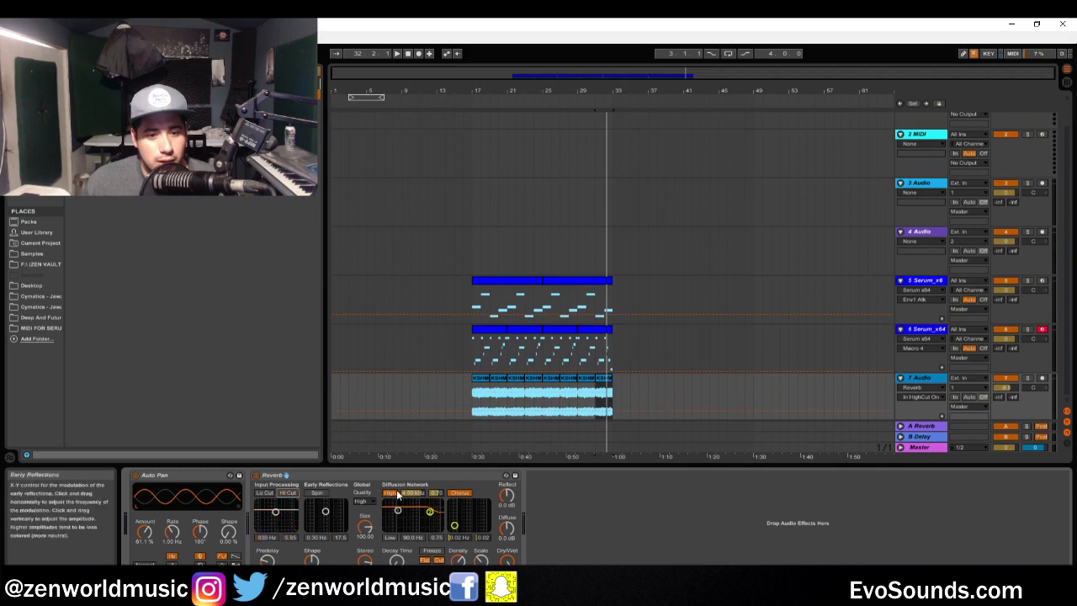
- Switch off the Reverb's High diffusion filter and Chorus, compare the device on and off in solo, and lower its Size
key("space")
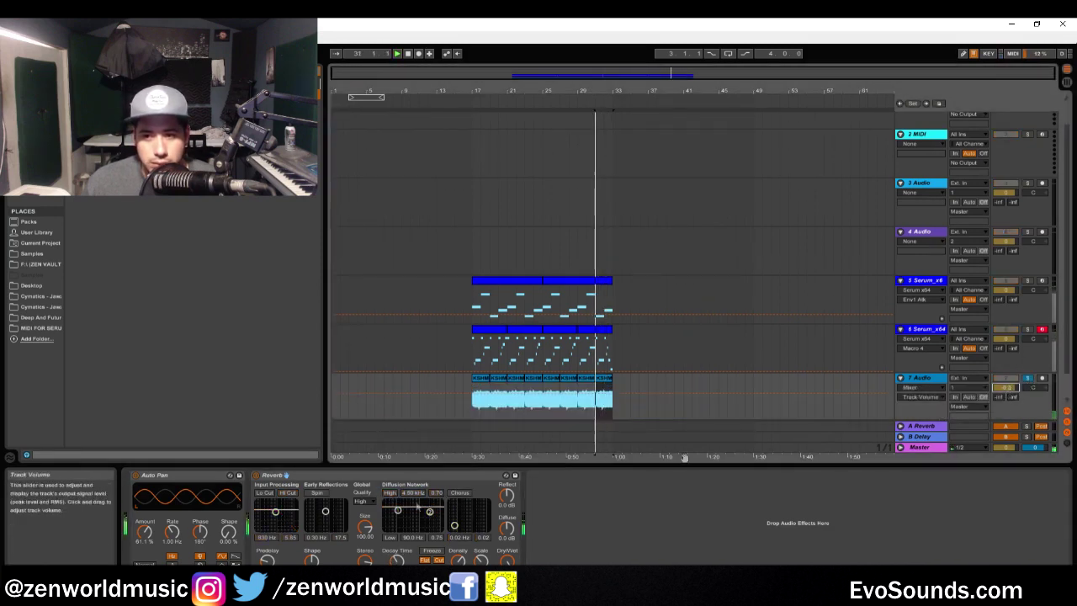
left_click(260, 476)
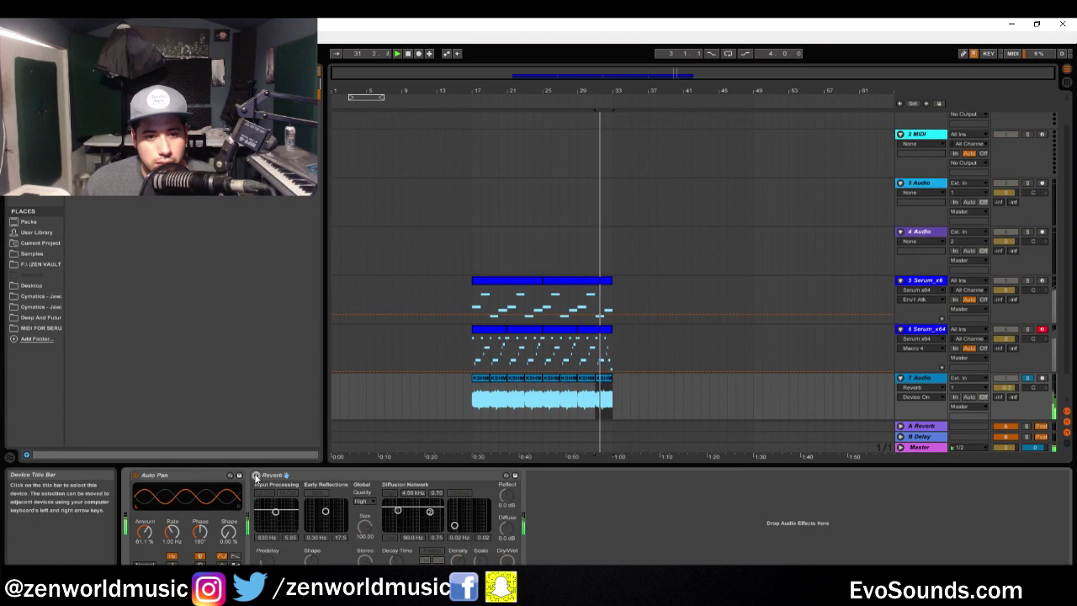
left_click(383, 562)
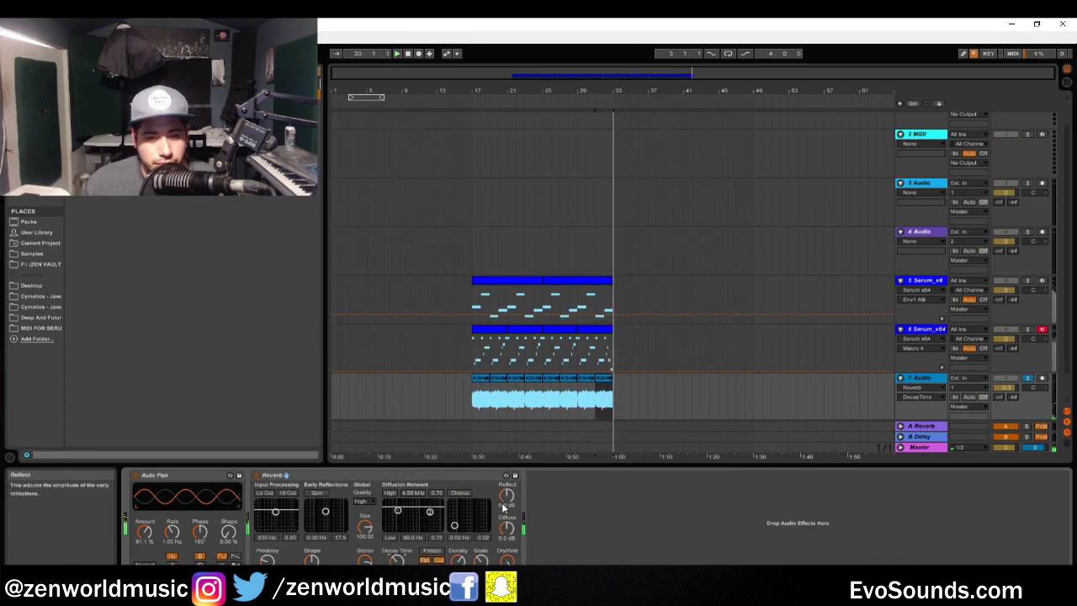
left_click(266, 561)
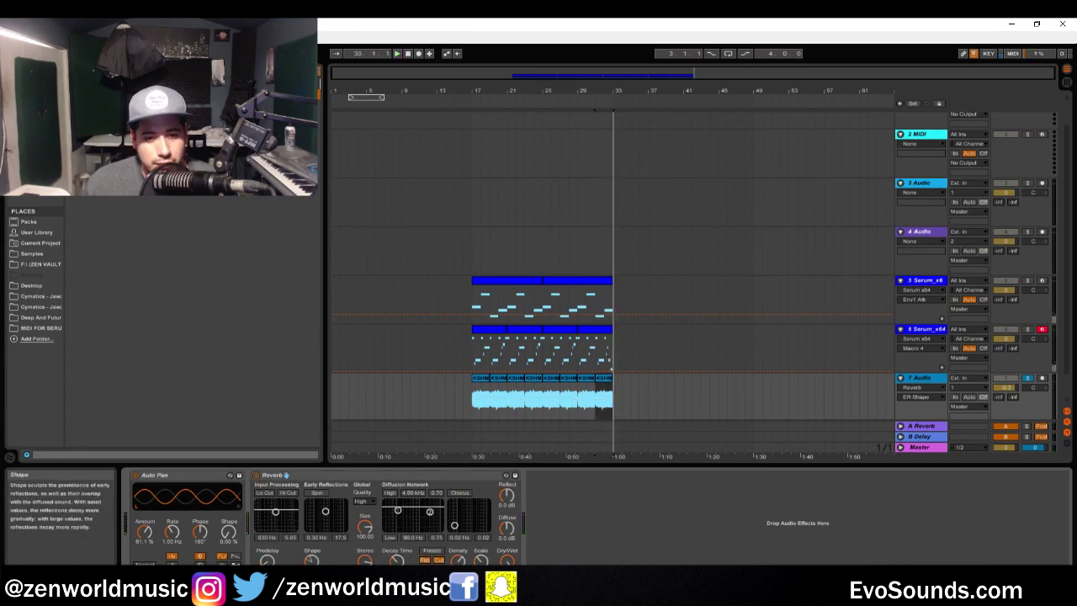
left_click(365, 528)
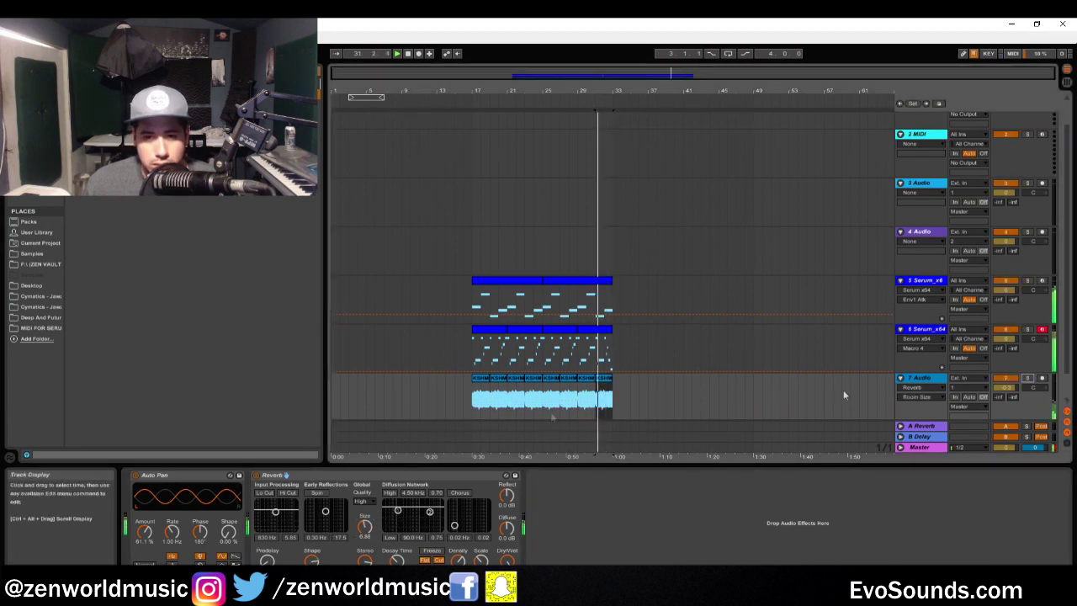
- Play the arrangement from bar 17 and look through the folders of the sample library
left_click(461, 348)
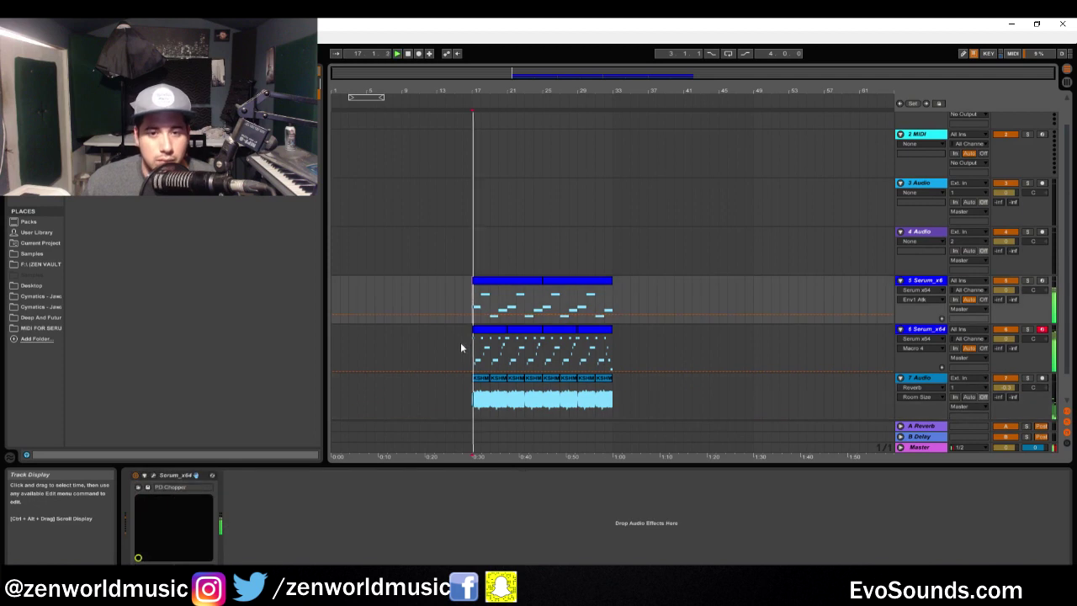
left_click_drag(582, 91, 582, 110)
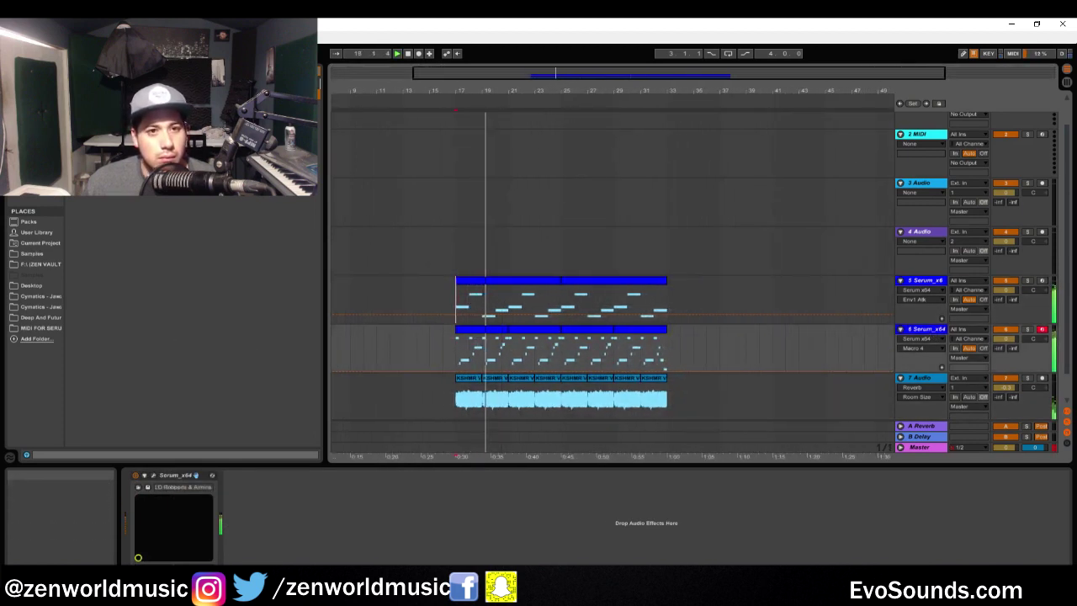
left_click(32, 242)
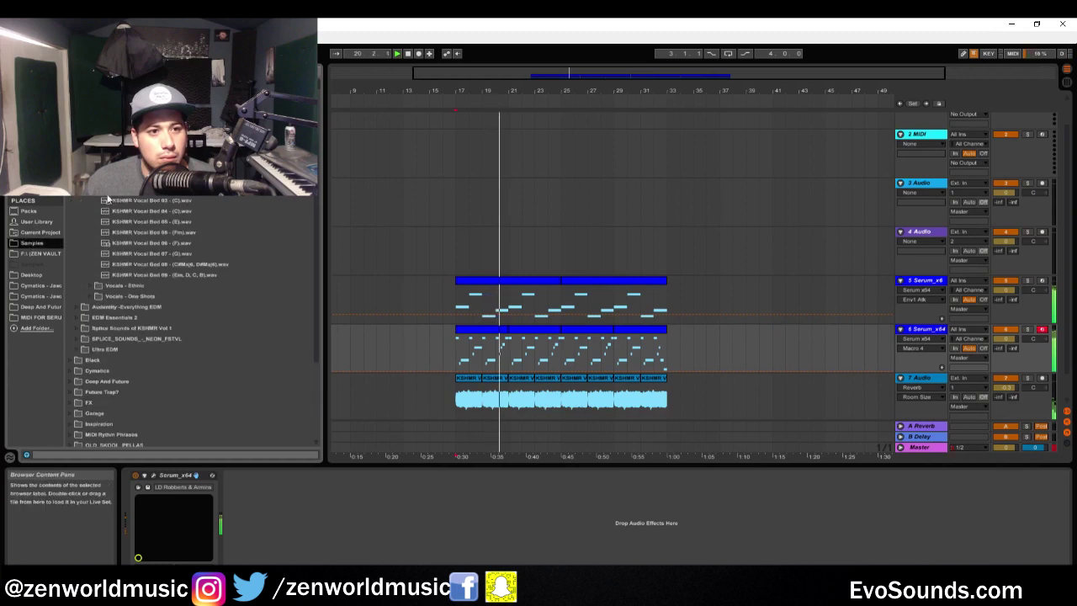
scroll(126, 319, "down", 3)
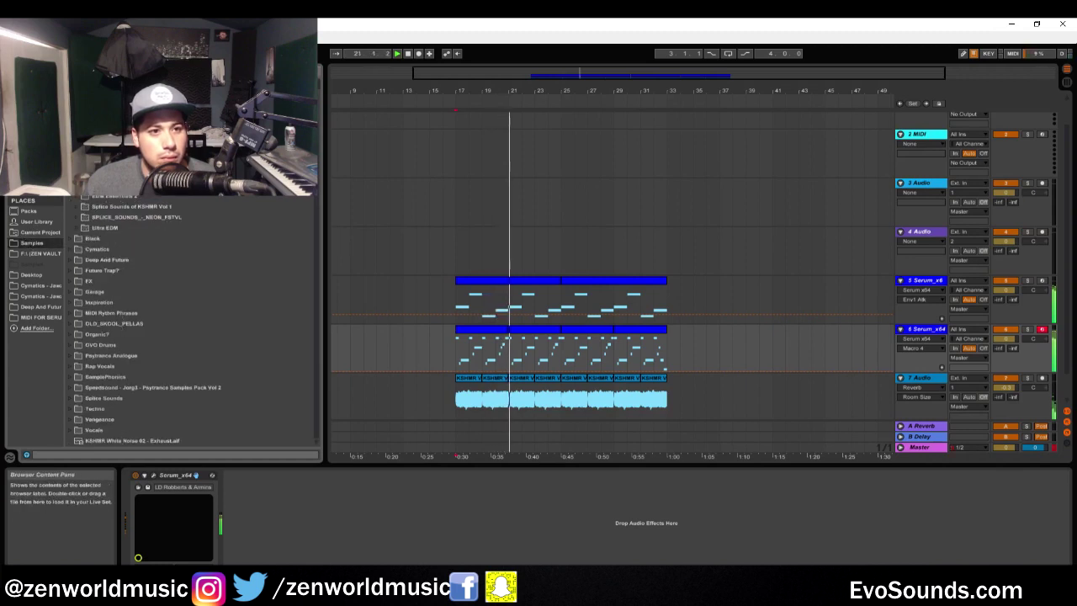
- Replace the notes in bar 4 of track 6's first melody clip with a copy of its bar 2 notes
double_click(484, 331)
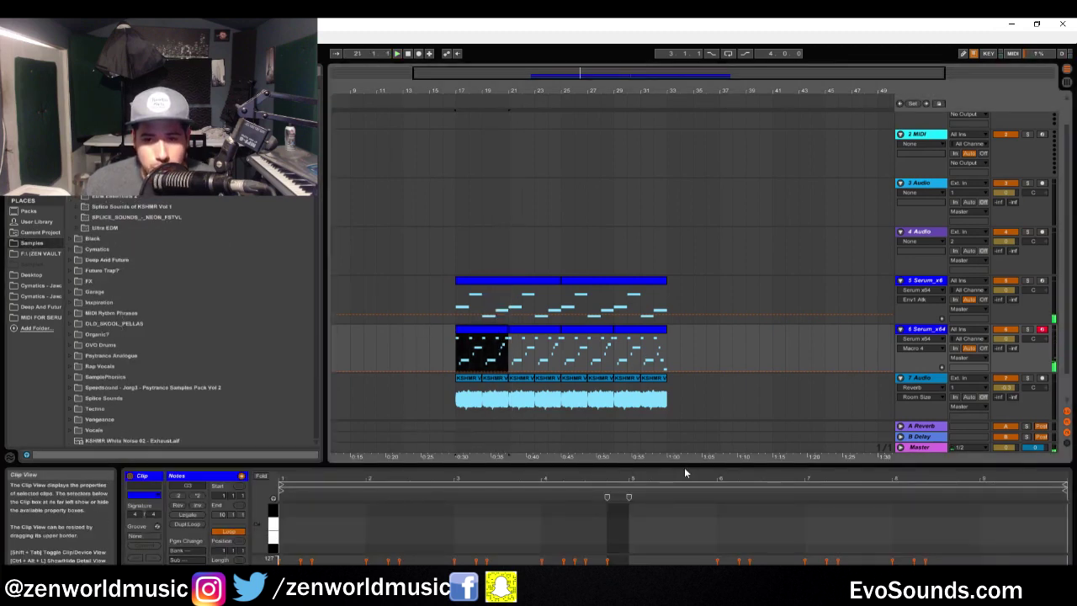
left_click_drag(684, 467, 673, 167)
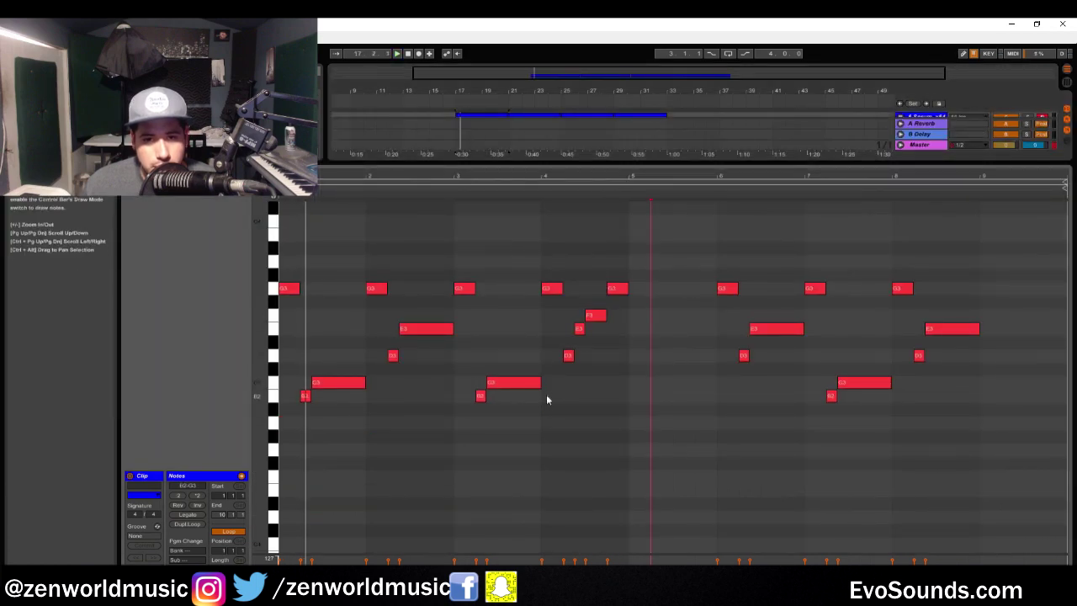
left_click_drag(547, 391, 610, 262)
key("Delete")
left_click_drag(442, 403, 370, 266)
key("ctrl+c")
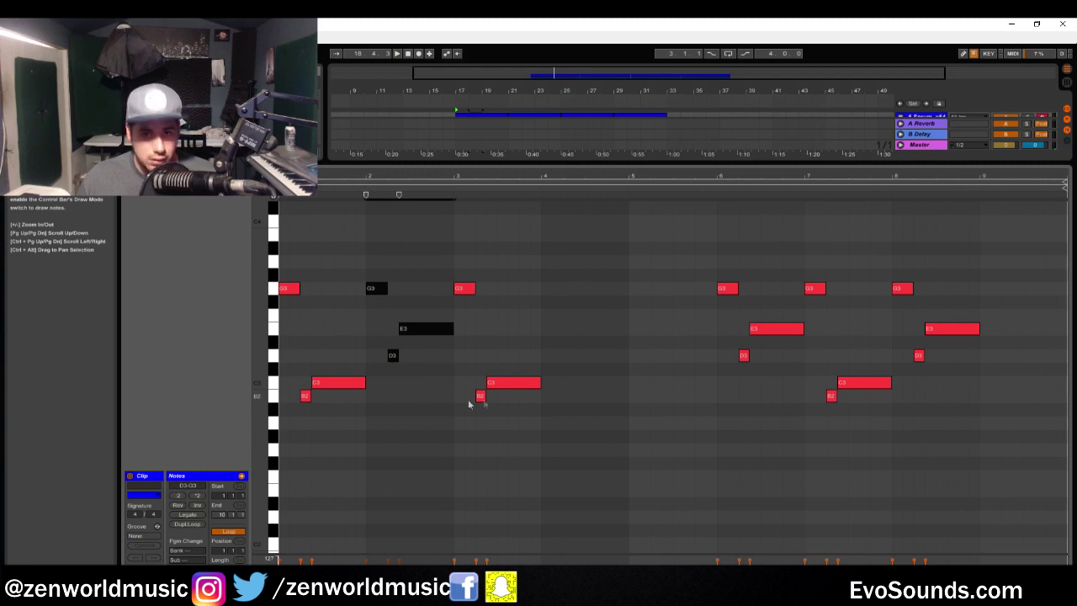
left_click(542, 345)
key("ctrl+v")
left_click(555, 288)
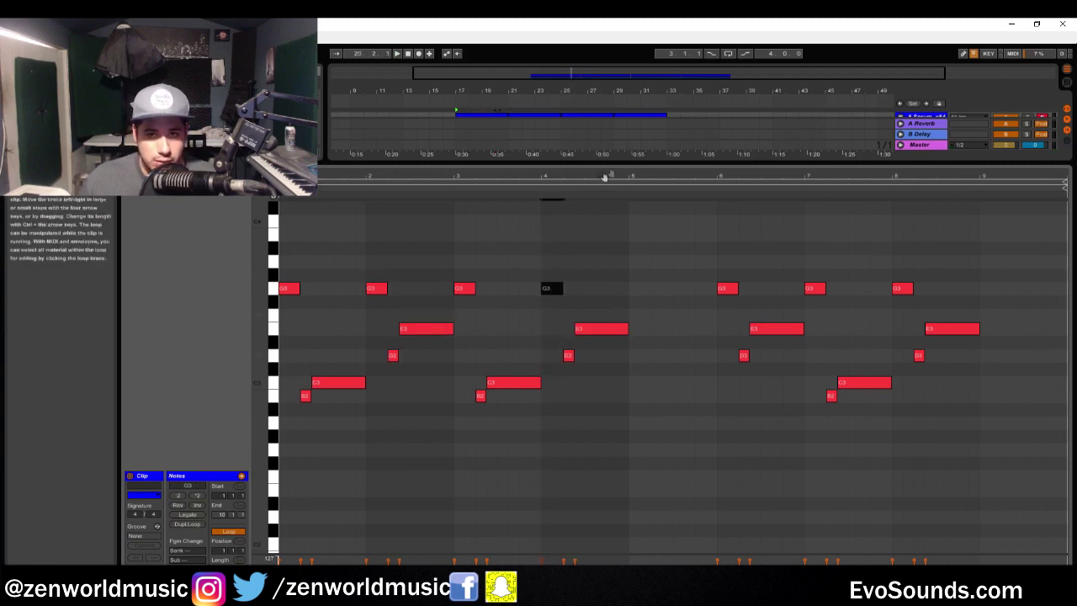
- Duplicate the edited four-bar melody over the remaining clips on track 6 and play from bar 17
left_click_drag(619, 481, 286, 277)
key("ctrl+d")
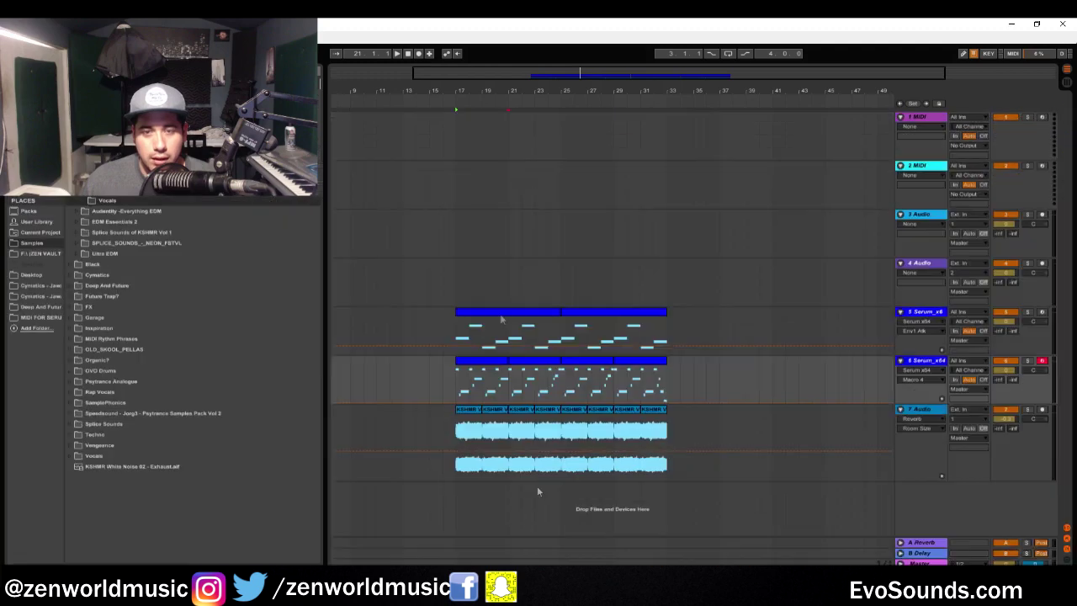
key("space")
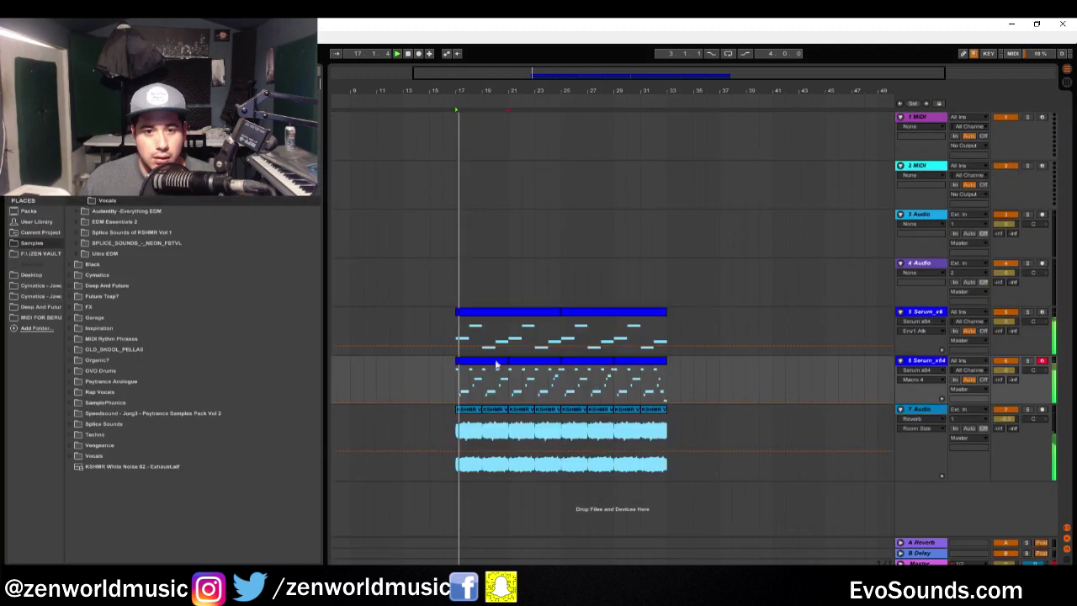
left_click(503, 243)
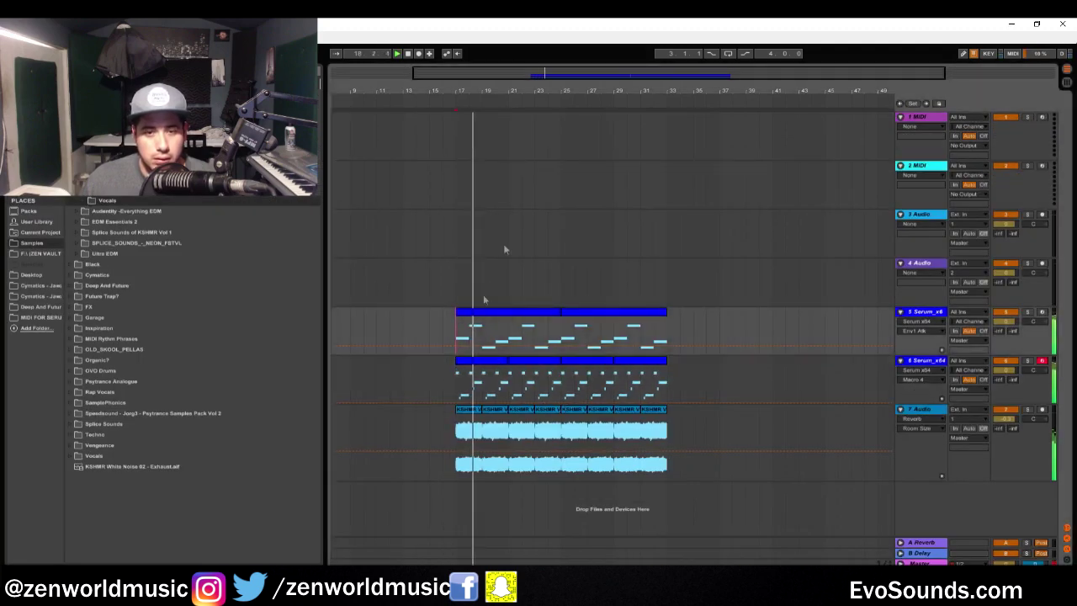
- Rename the vocal bed track as Atmo Vocals
key("plus")
left_click(959, 416)
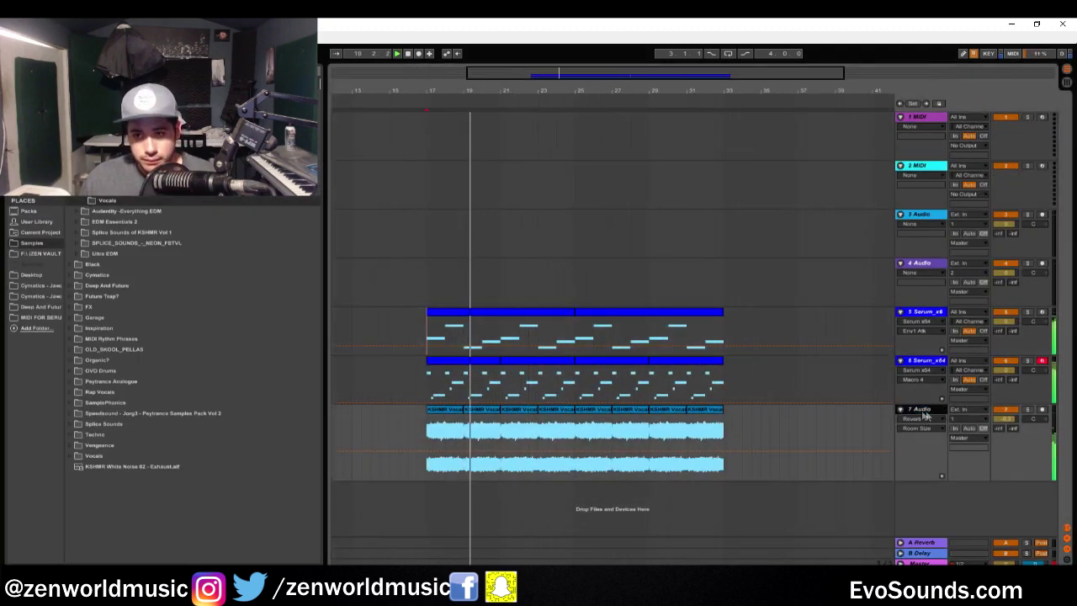
type("Atmo Vocals")
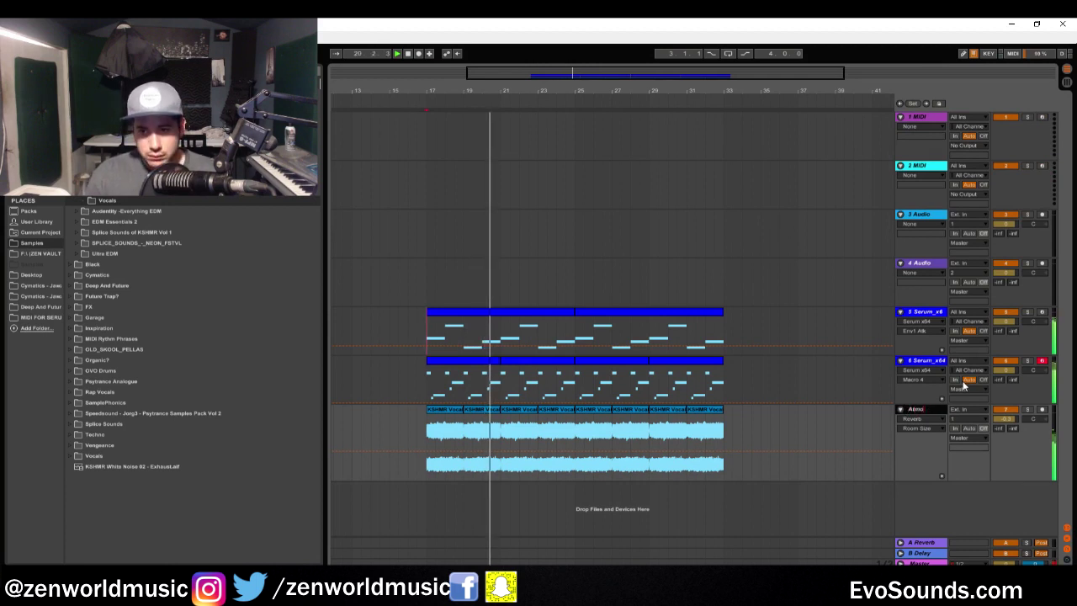
key("Return")
- Insert a MIDI track below track 6 and name it ARP
left_click(925, 363)
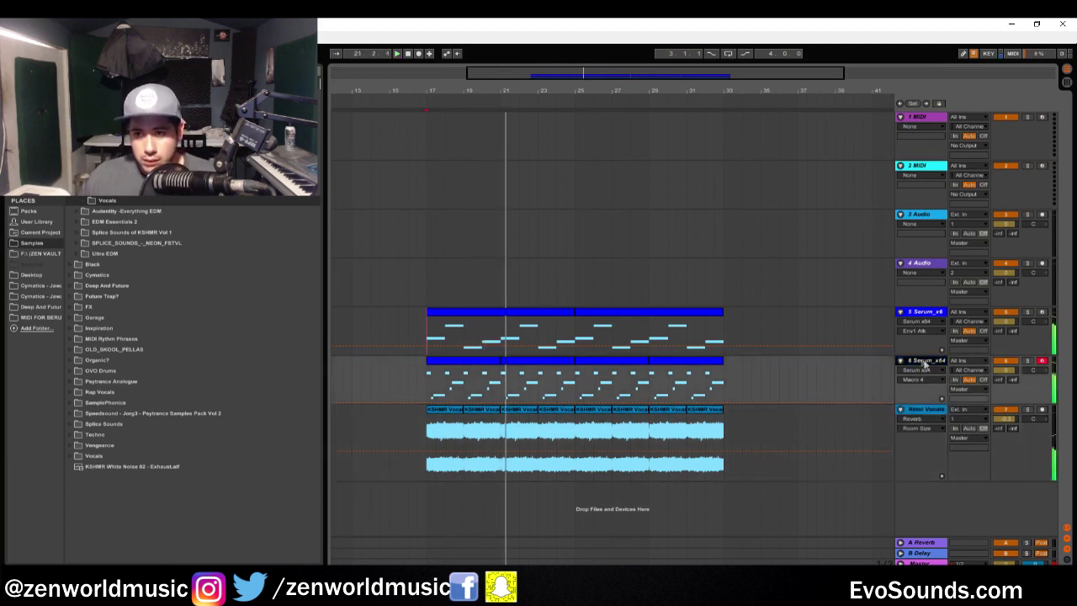
key("ctrl+shift+t")
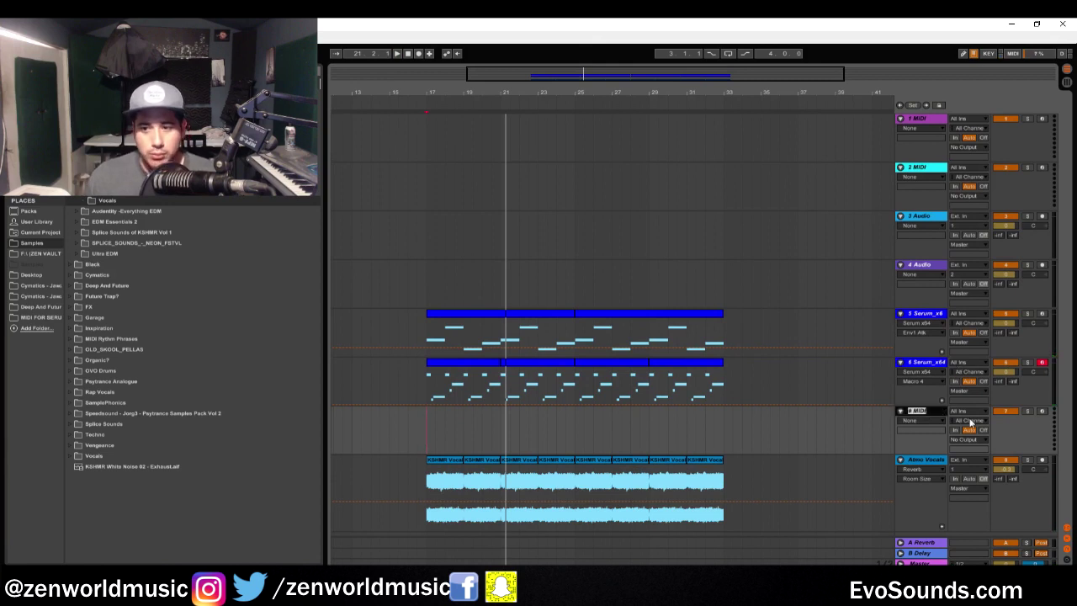
- Rename track 6 as Main MELO and track 5 as PAD BREAK, and play from bar 17
left_click(926, 364)
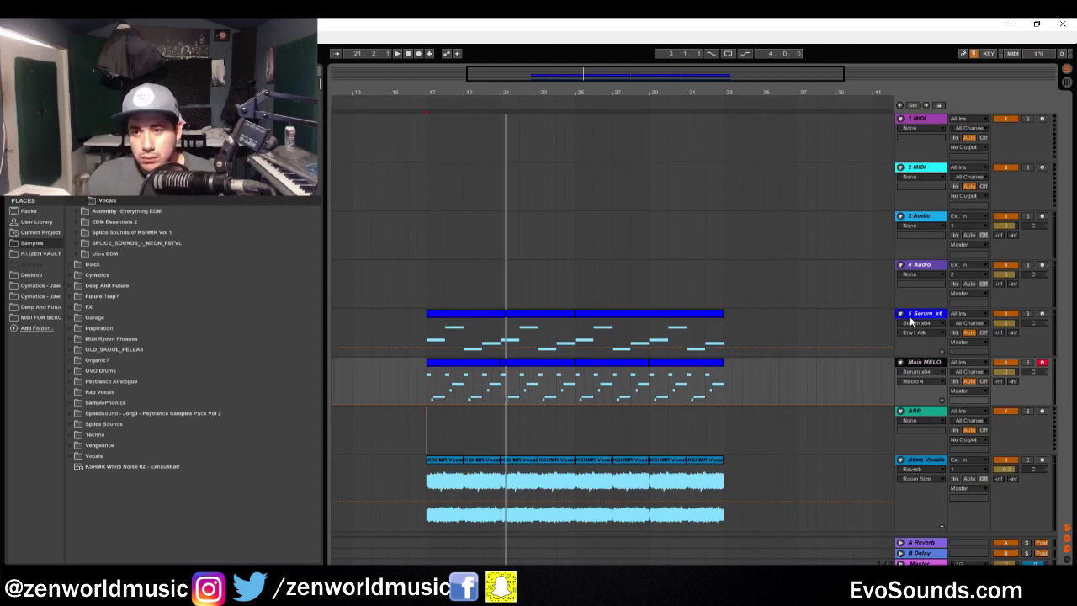
left_click(911, 320)
key("space")
left_click(920, 413)
left_click(925, 390)
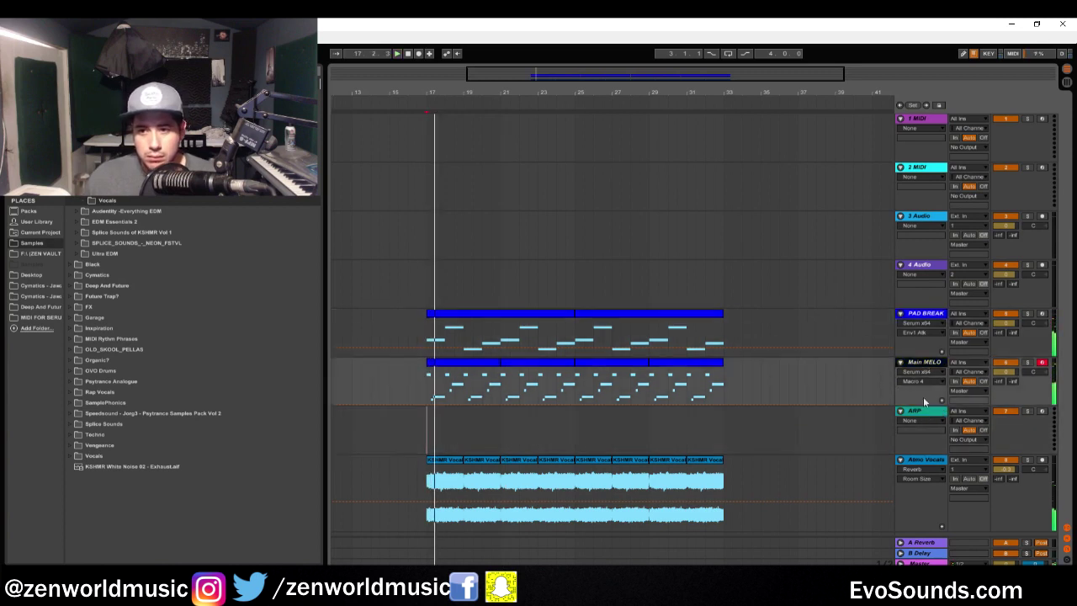
- Stop playback, copy the first PAD BREAK clip to bar 17 of the ARP track and duplicate it from bar 25
key("space")
left_click(505, 313)
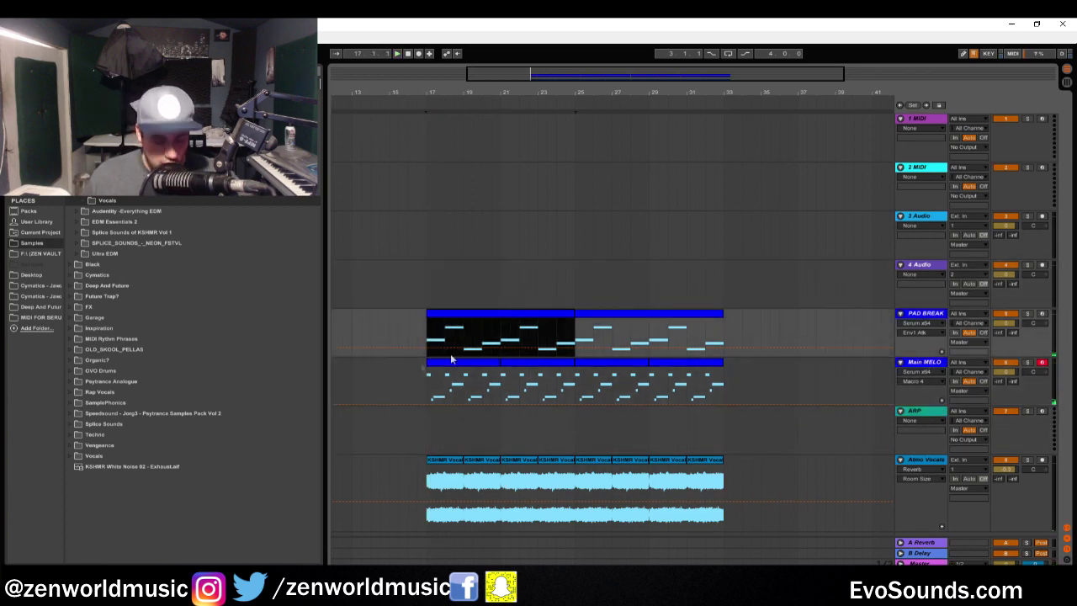
left_click(447, 432)
key("ctrl+v")
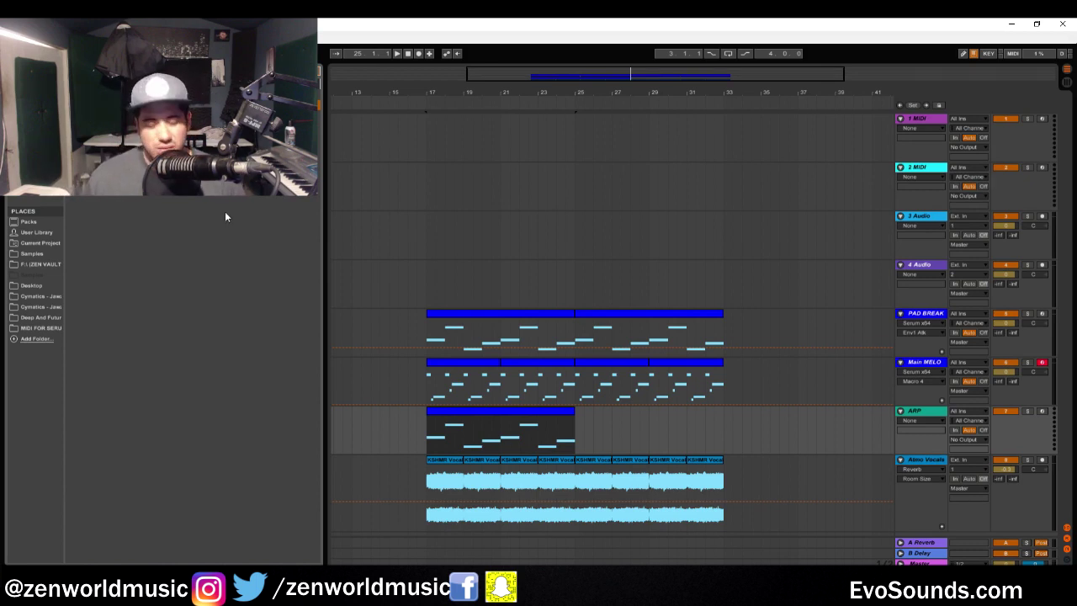
left_click(539, 415)
key("ctrl+d")
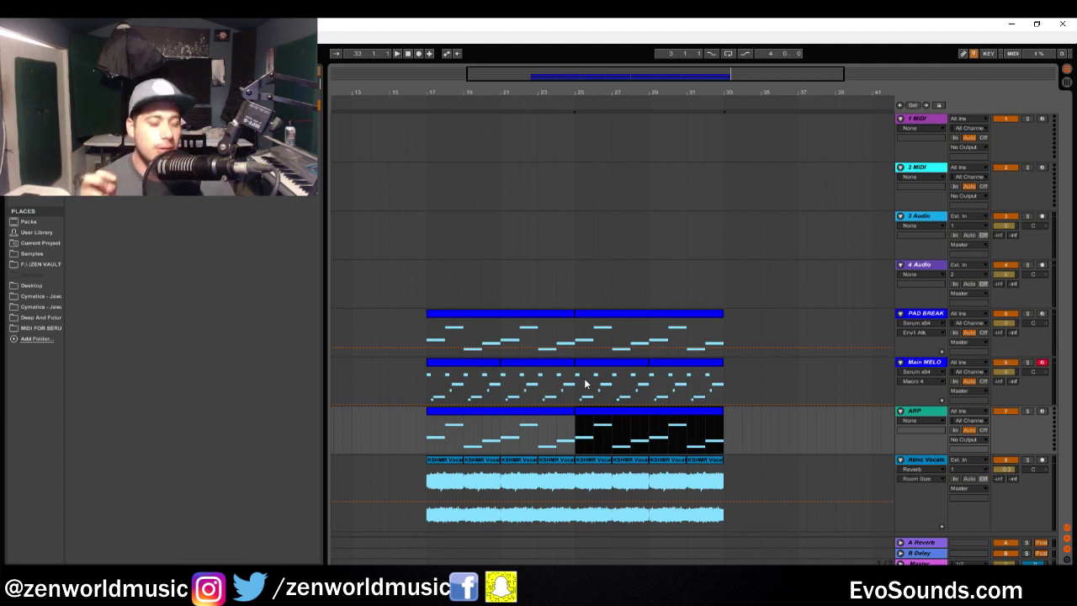
left_click(432, 363)
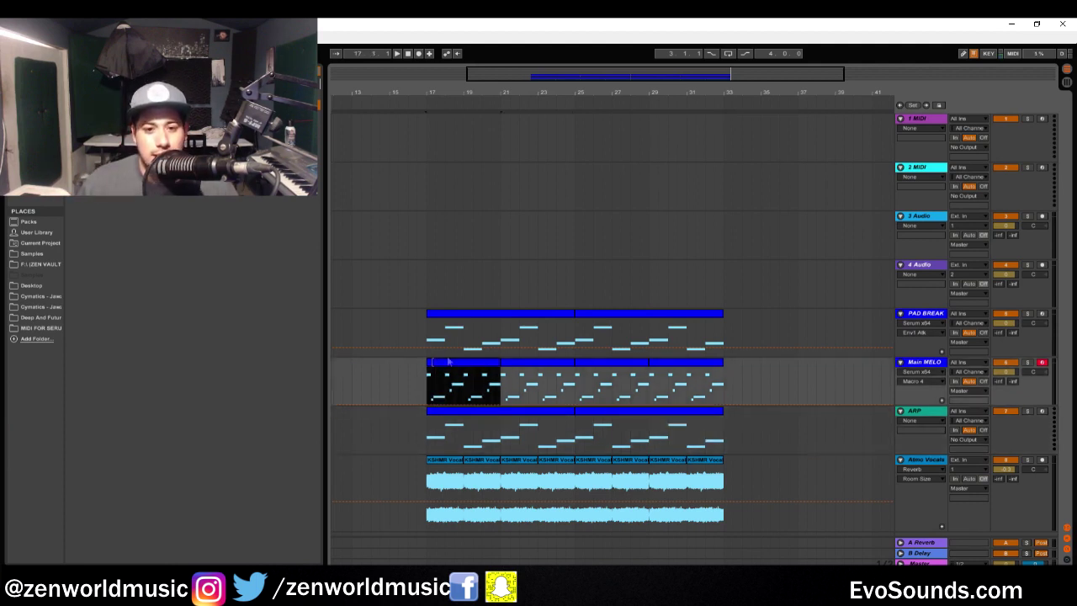
left_click_drag(787, 71, 787, 50)
mouse_move(494, 335)
left_mouse_down()
mouse_move(588, 497)
mouse_move(663, 451)
left_mouse_up()
left_click(663, 438)
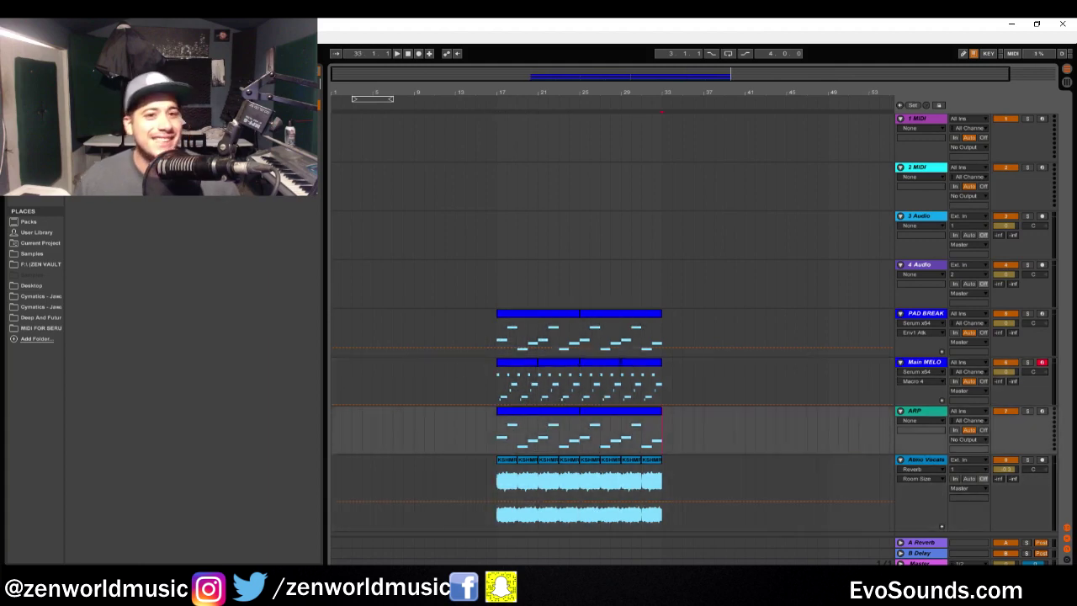
- Put Serum on the ARP track, arm the track and load the preset PL Miss Pluggy from Electronic Swiss Knife by Teknoclash Vol.1
double_click(915, 412)
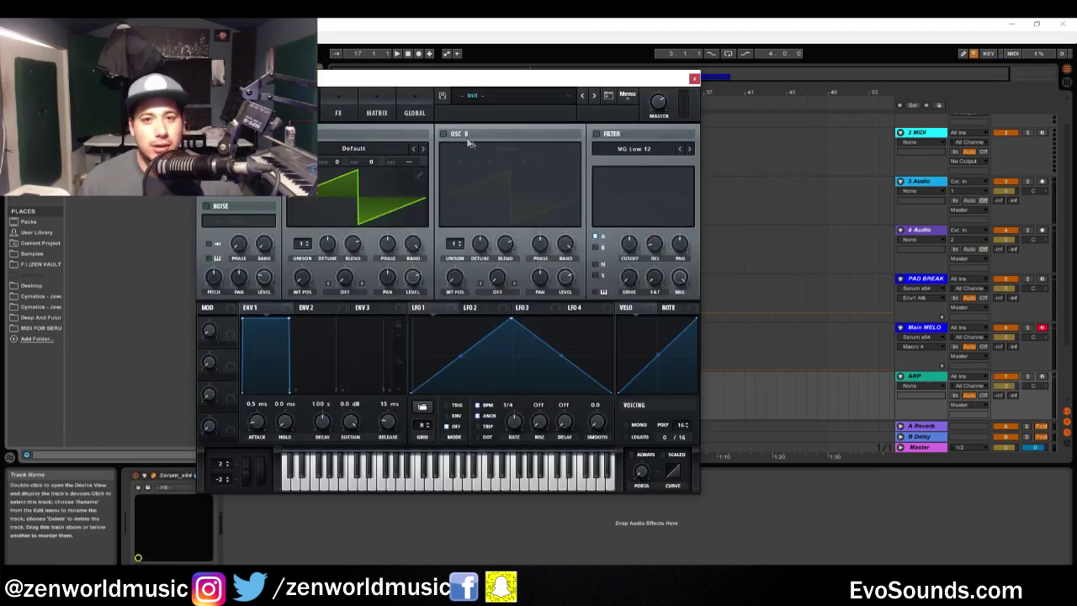
left_click(521, 103)
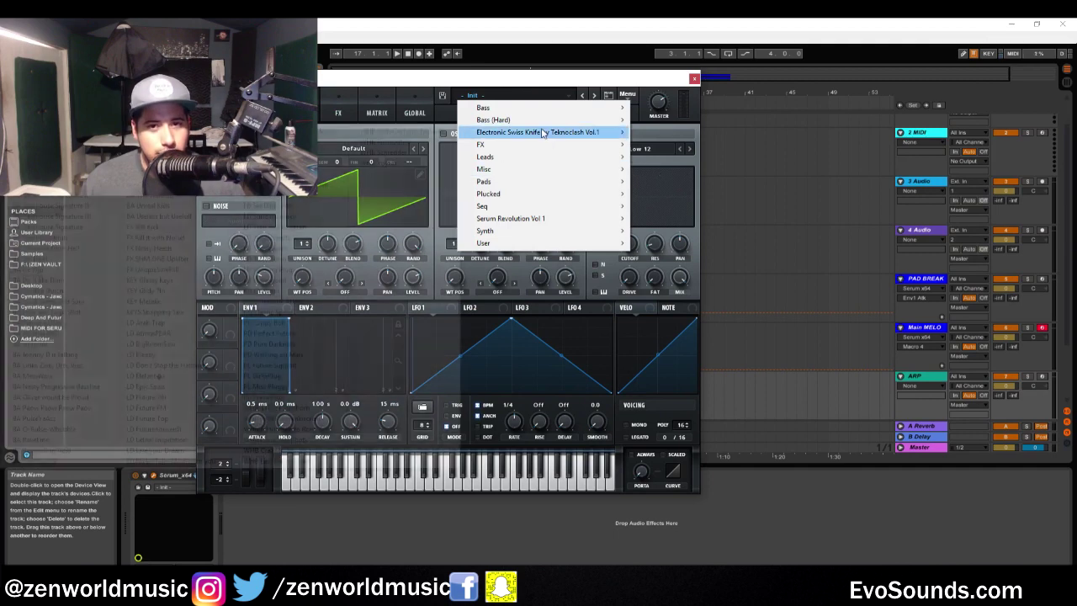
mouse_move(544, 134)
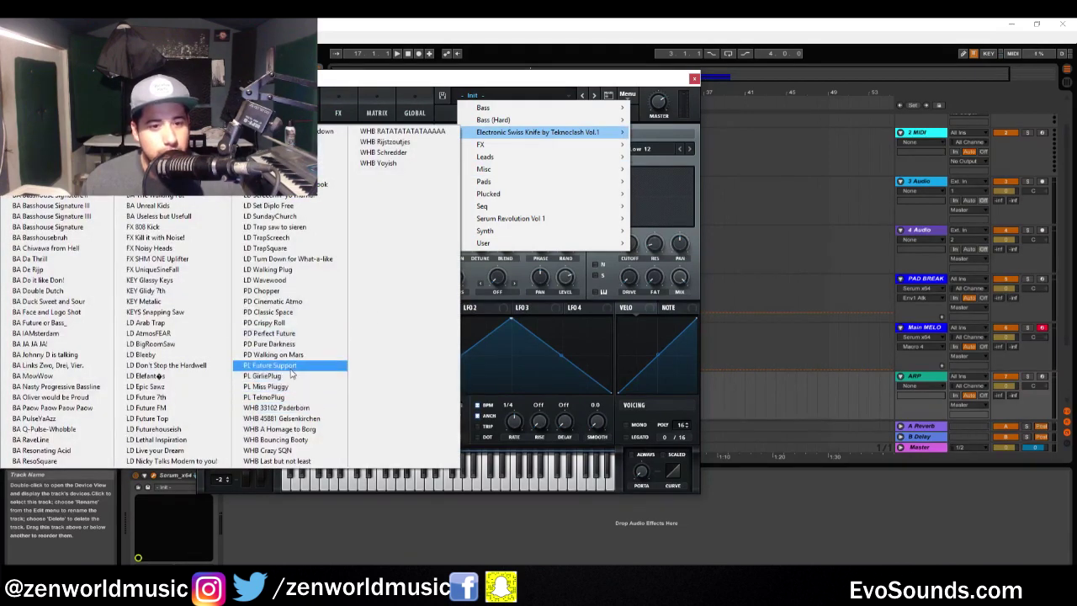
left_click(292, 375)
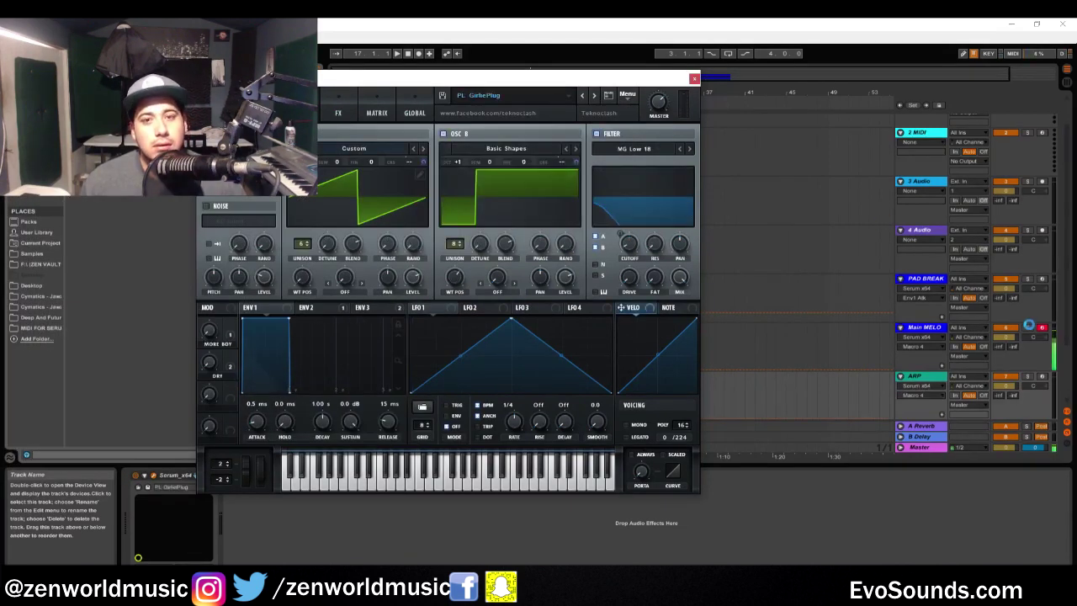
left_click(1041, 376)
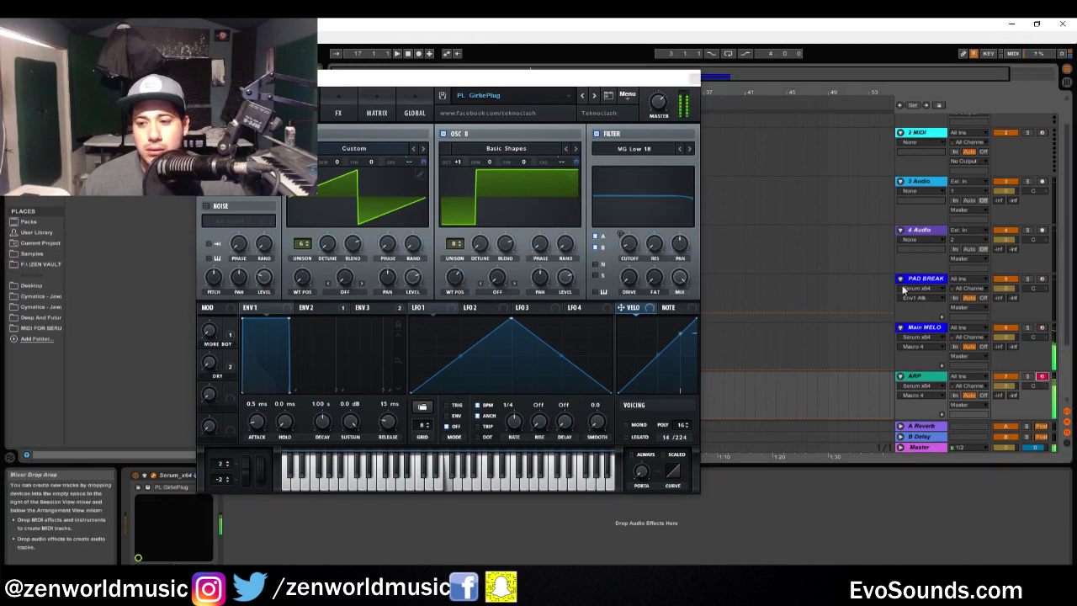
left_click(593, 96)
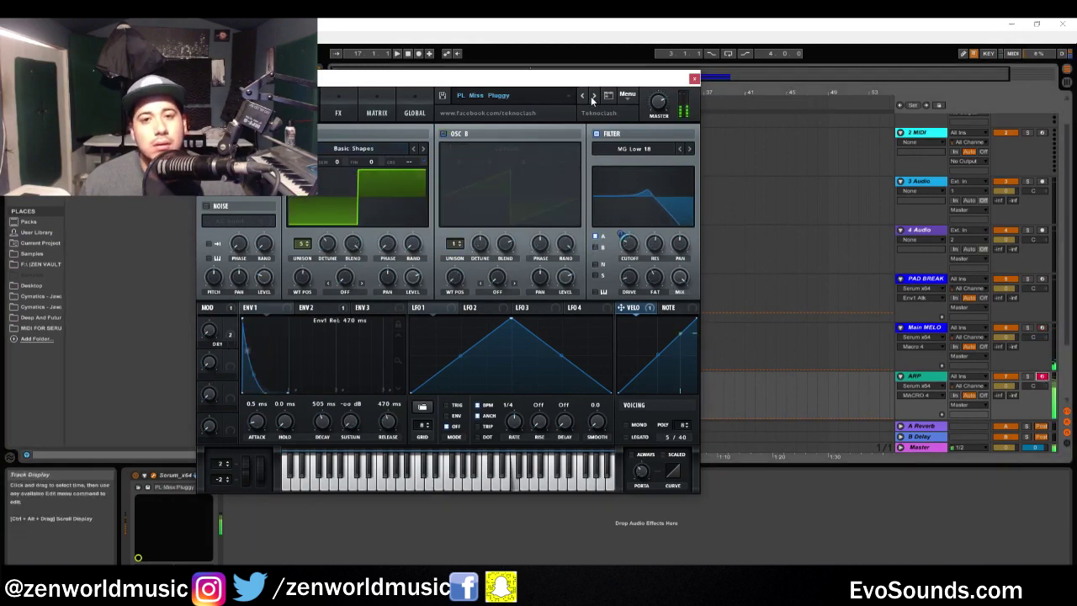
- Solo the ARP track, play it from bar 17 and add an Arpeggiator in front of Serum
key("ctrl+alt+p")
key("space")
scroll(1001, 360, "down", 1)
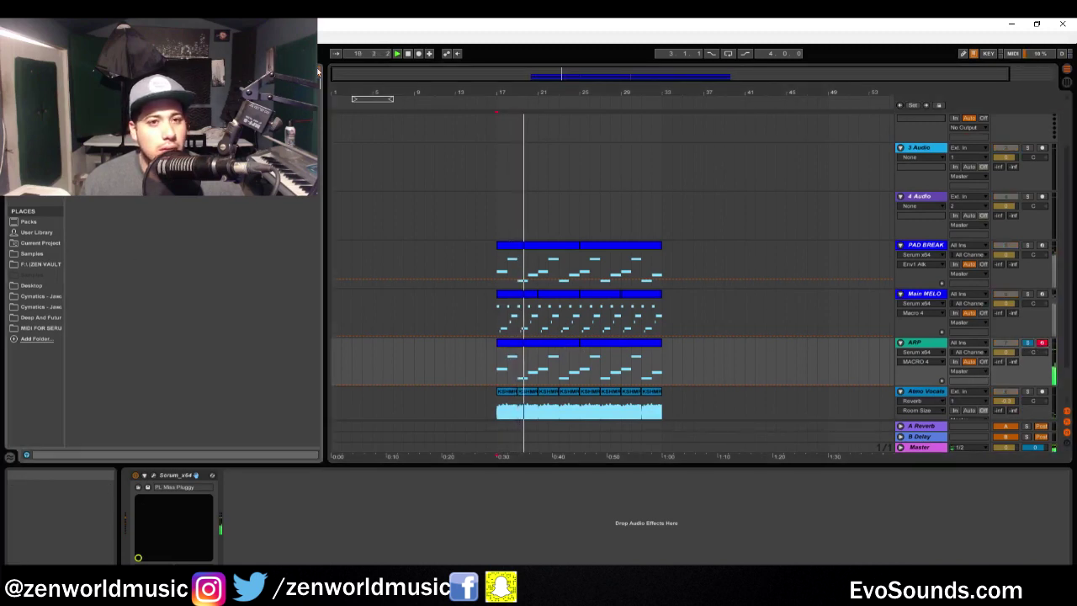
key("ctrl+z")
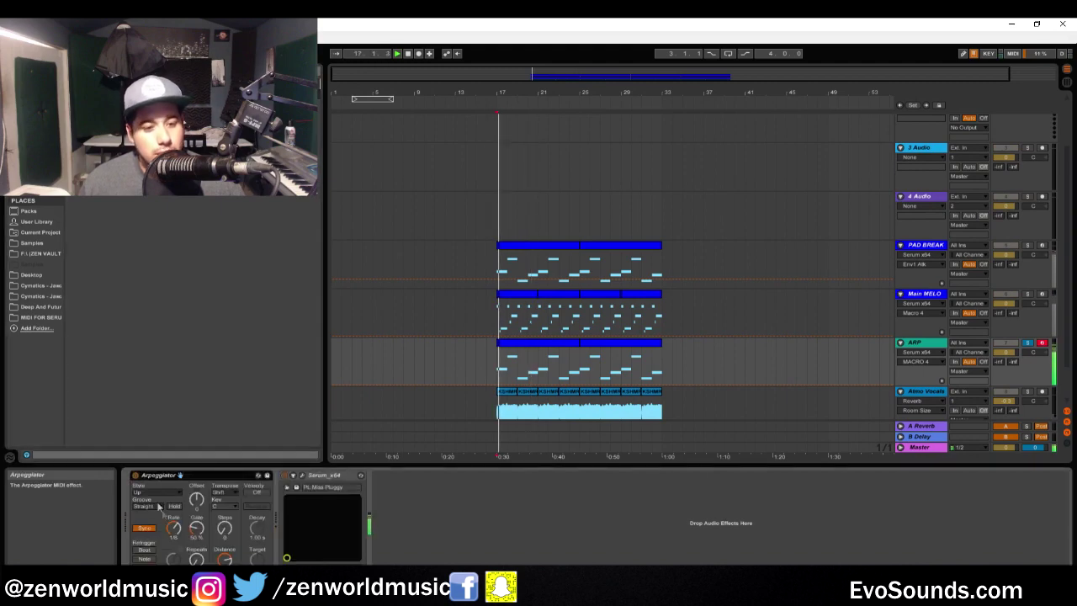
left_click(173, 532)
- Open the first ARP clip in an enlarged note editor and copy the bar 2 A1 note above F1 in bar 1
double_click(500, 370)
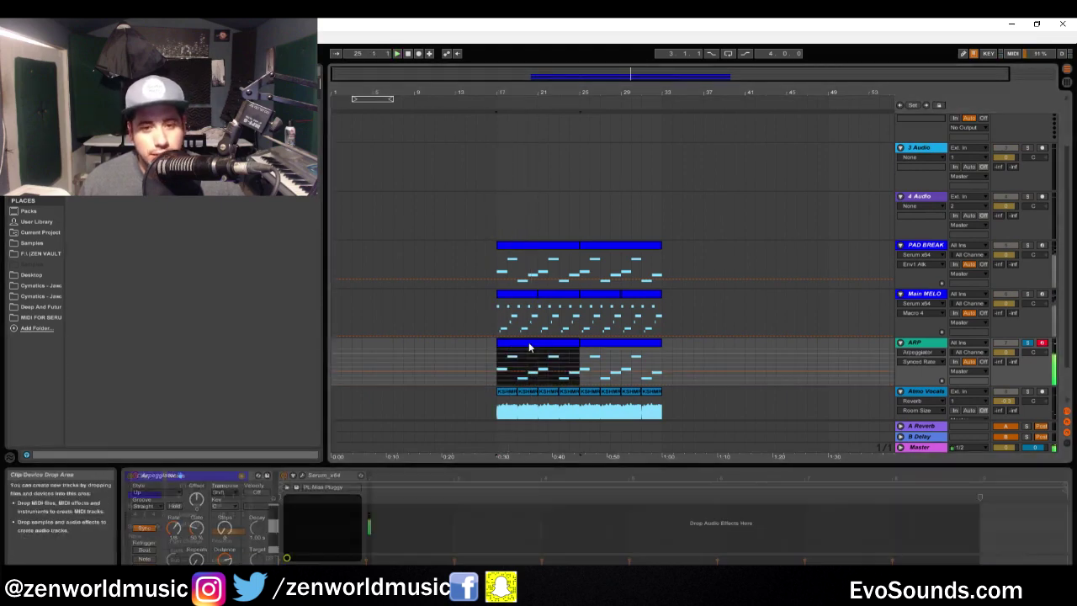
left_click_drag(608, 463, 612, 308)
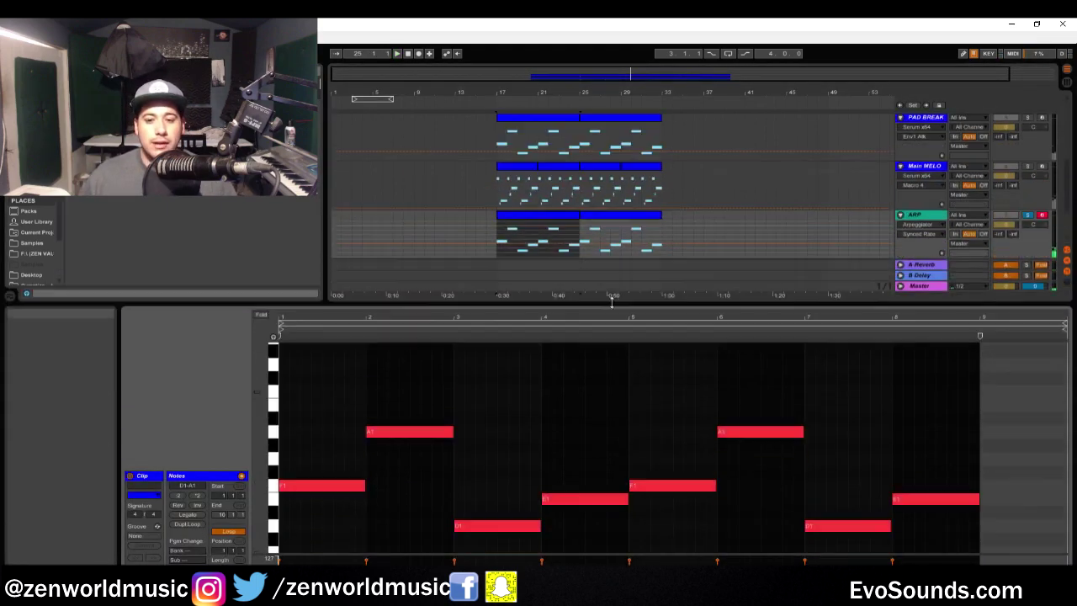
left_click_drag(273, 517, 304, 447)
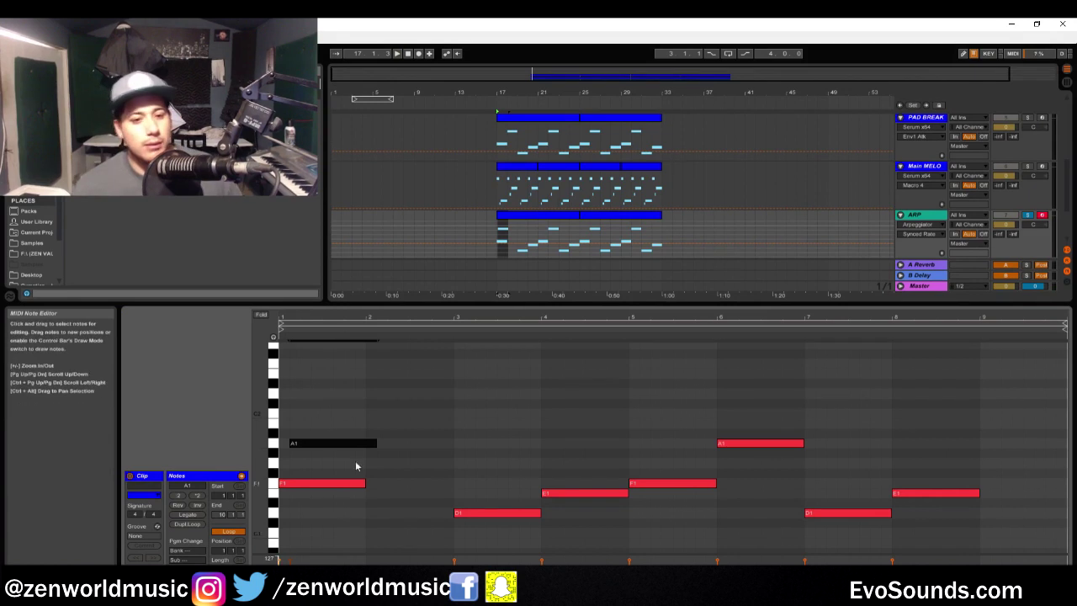
key("ctrl+z")
left_click_drag(401, 488, 302, 455)
- Transpose all notes of the first ARP clip up two octaves and play from bar 17
key("ctrl+z")
key("ctrl+z")
key("ctrl+z")
key("ctrl+z")
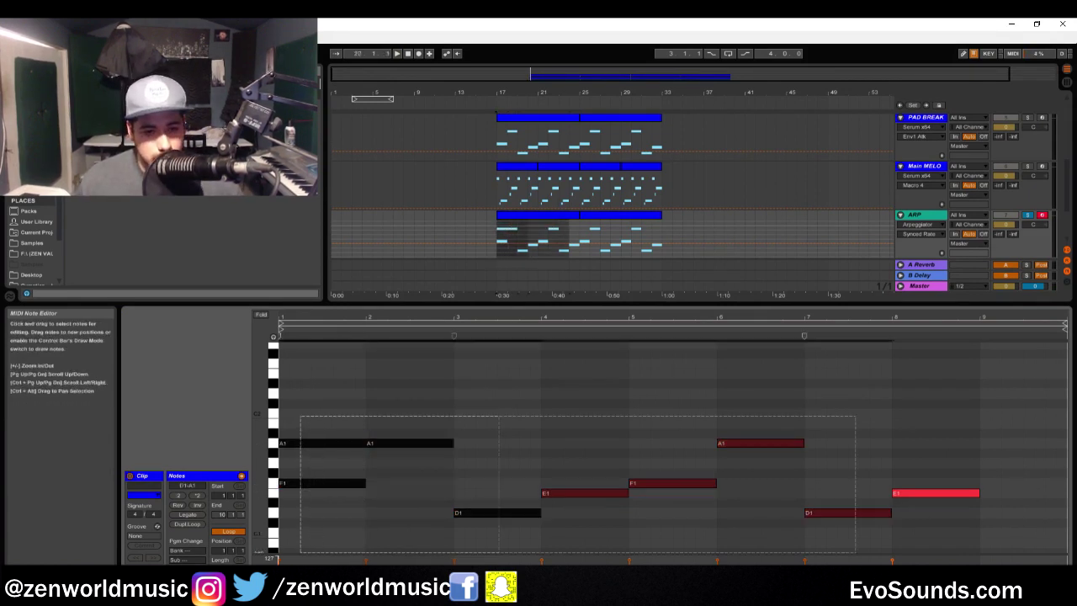
key("ctrl+z")
key("ctrl+z")
key("ctrl+z")
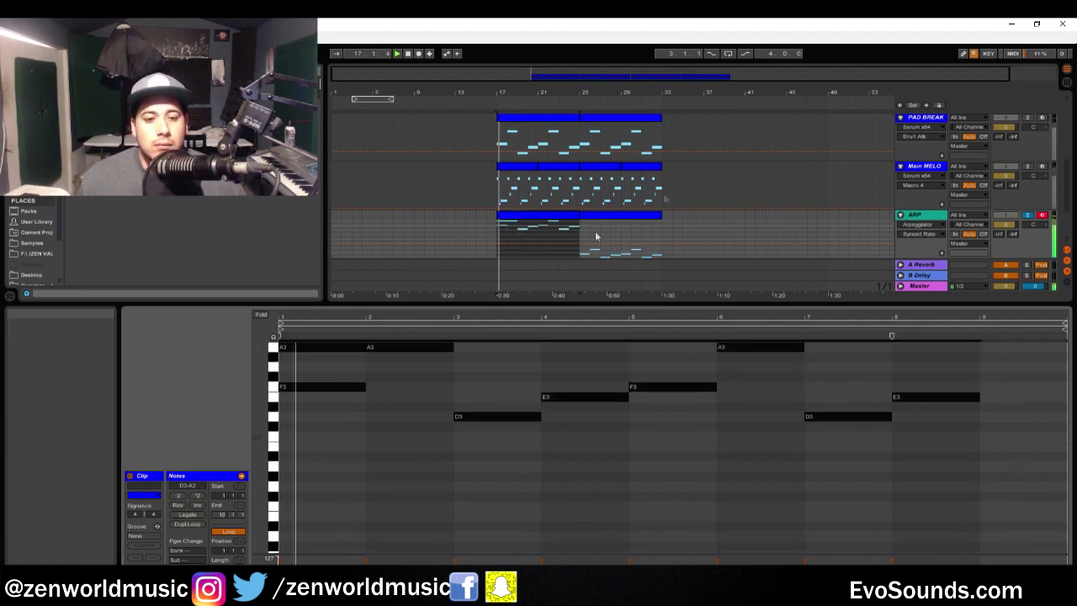
- Try duplicating the ARP clip's notes past its eighth bar and undo the duplication
key("ctrl+z")
key("ctrl+z")
key("ctrl+z")
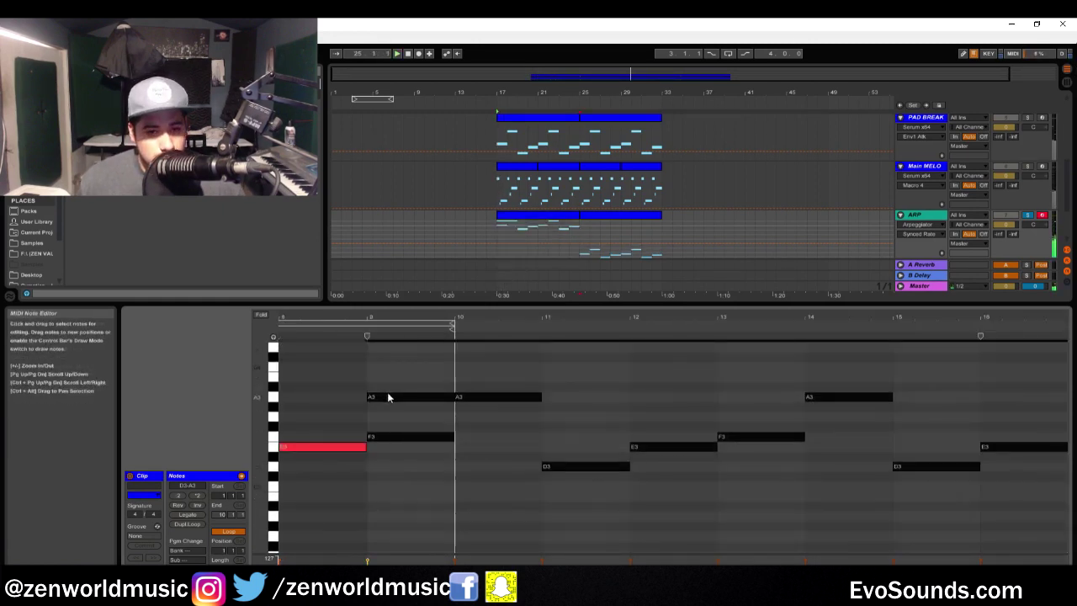
key("ctrl+z")
key("ctrl+z")
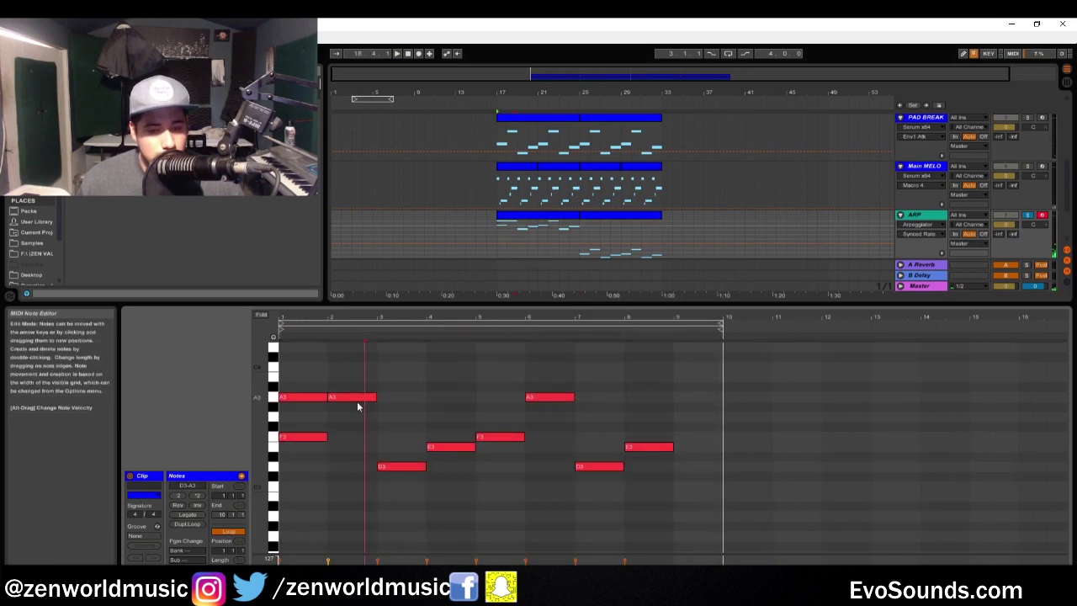
- Build chords in the ARP clip by adding C4 to bar 1 and C4 and E4 to bar 2
left_click(301, 398)
left_click(368, 398)
left_click_drag(367, 397, 357, 362)
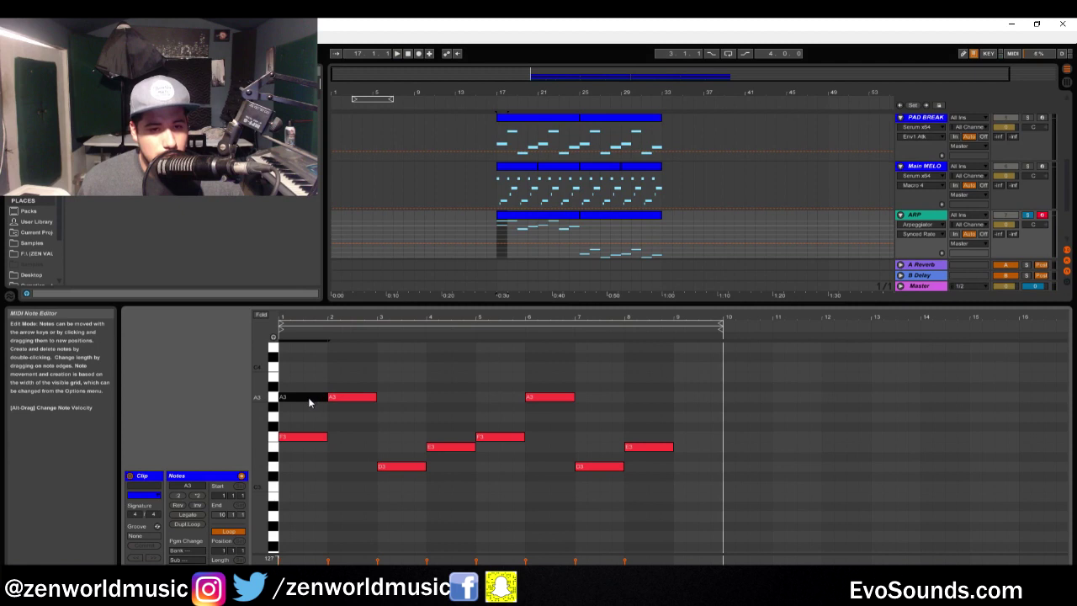
key("space")
key("ctrl+d")
left_click_drag(365, 409, 353, 368)
scroll(482, 434, "up", 2)
key("ctrl+d")
scroll(482, 434, "up", 1)
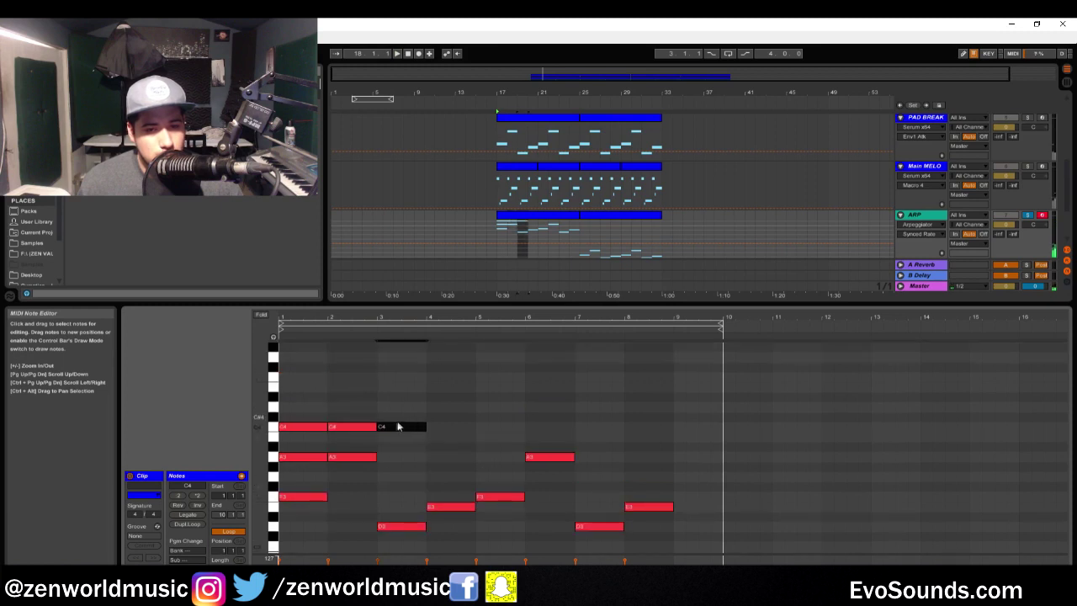
left_click_drag(392, 428, 341, 389)
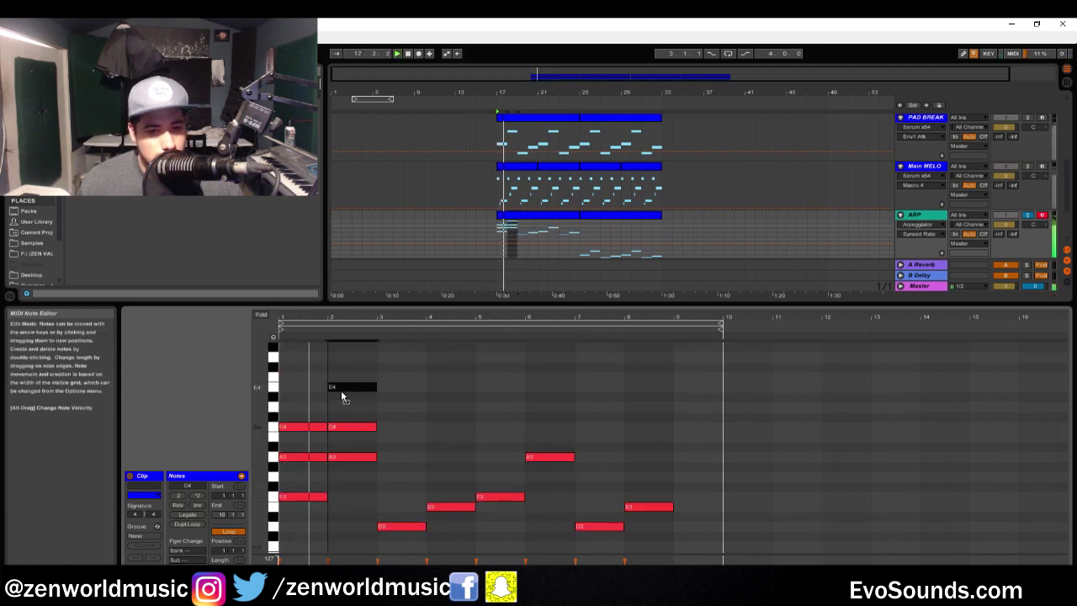
- Stack F3 and A3 above the D3 note in bar 3 of the ARP clip
left_click(391, 525)
key("ctrl+d")
left_click_drag(441, 530, 385, 478)
key("ctrl+d")
left_click(391, 526)
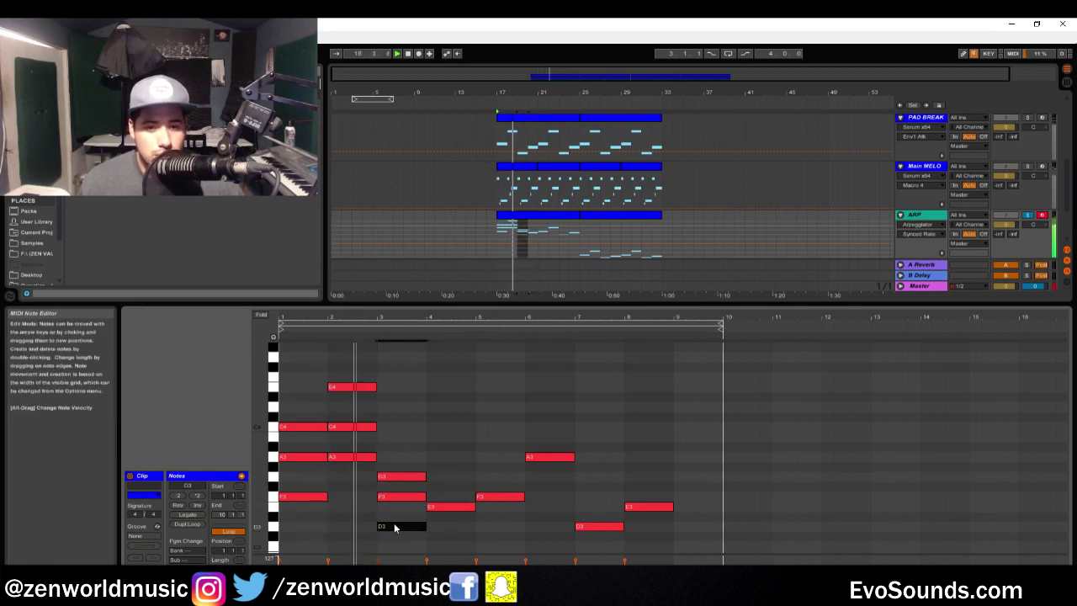
left_click(403, 477)
key("Up")
key("Up")
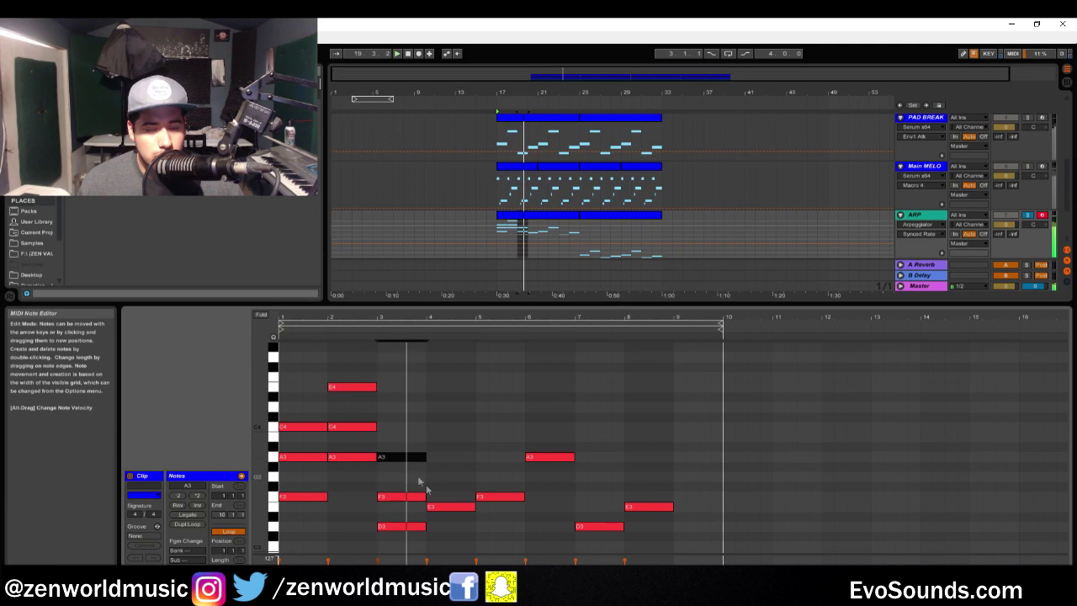
- Stack G3 and B3 above the E3 note in bar 4 of the ARP clip
left_click(440, 508)
key("ctrl+d")
left_click_drag(483, 505, 449, 442)
- Duplicate the ARP clip's first four bars of chords over bars 5 to 8
left_click(435, 530)
left_click_drag(435, 530, 276, 371)
key("ctrl+d")
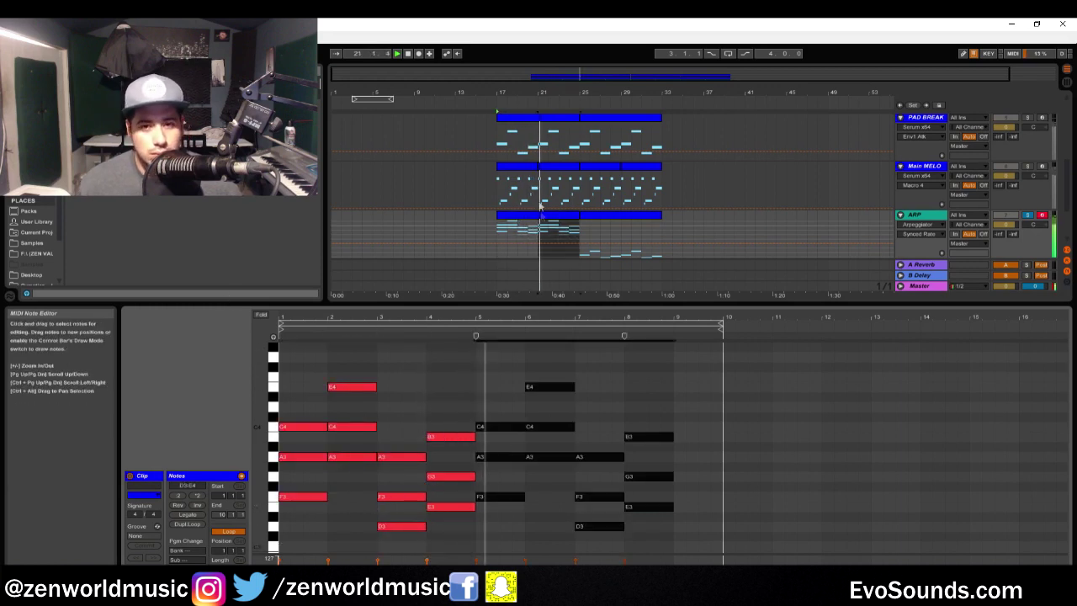
- Unsolo the ARP track, lower its volume slightly and play all tracks from bar 17
left_click(1005, 225)
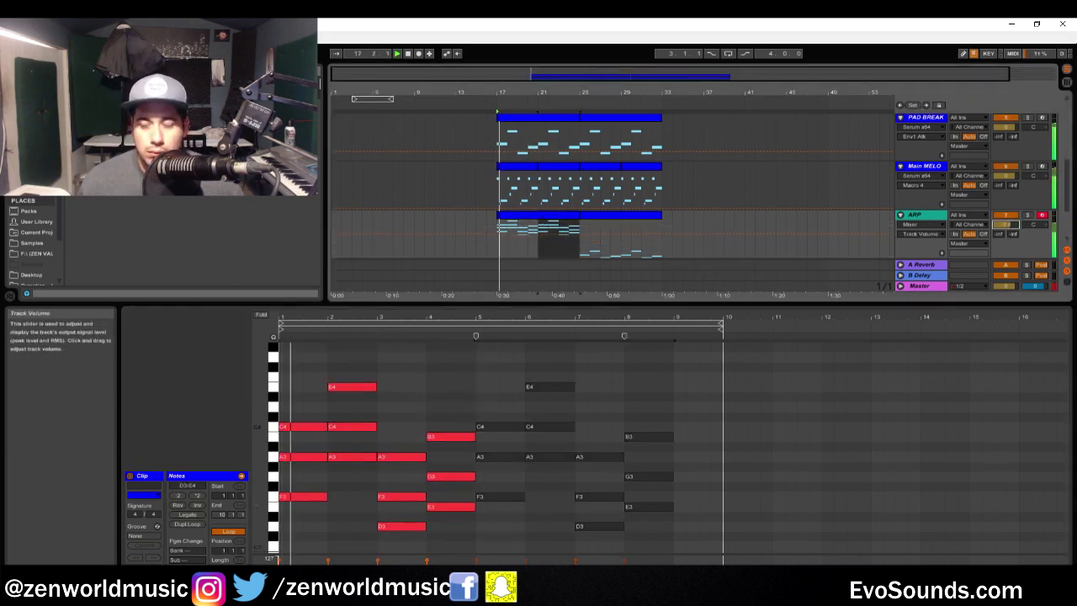
left_click(916, 215)
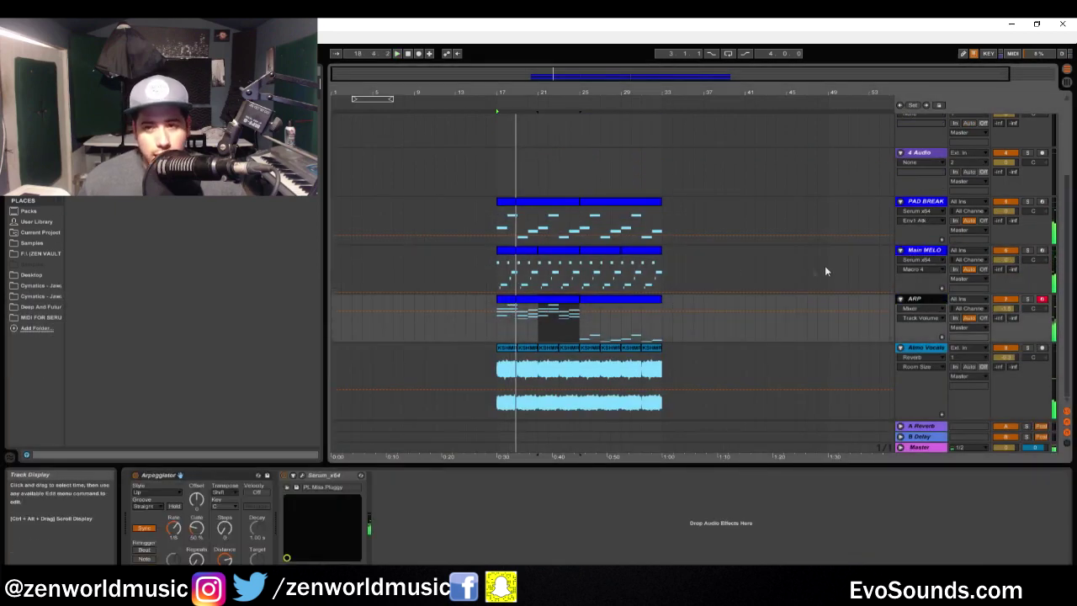
- Solo the Main MELO track, add the S1 Imager Stereo plugin after Serum and adjust its width
left_click(934, 251)
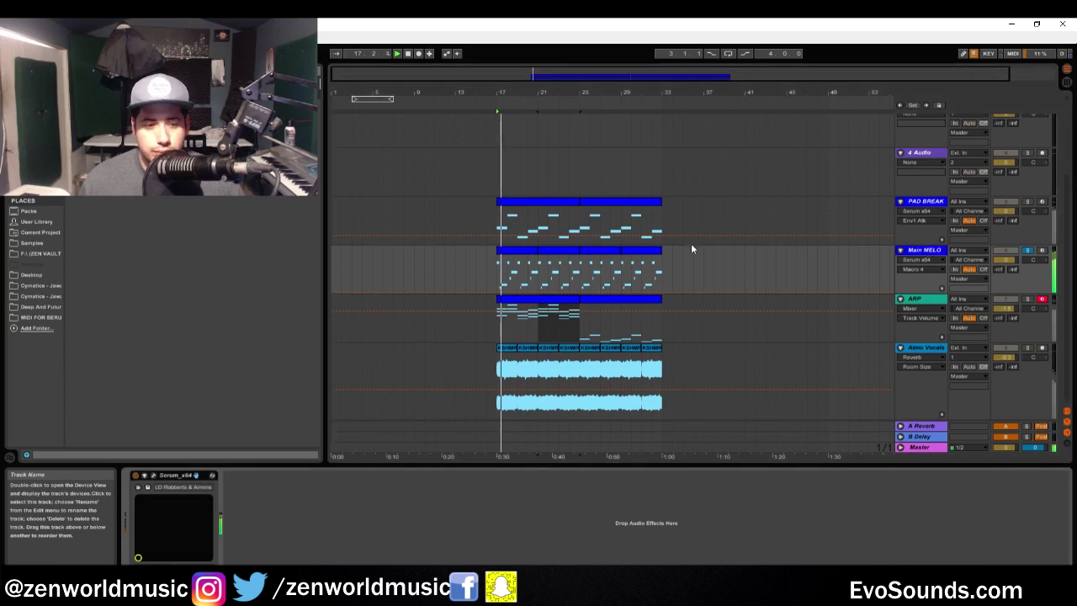
left_click(30, 185)
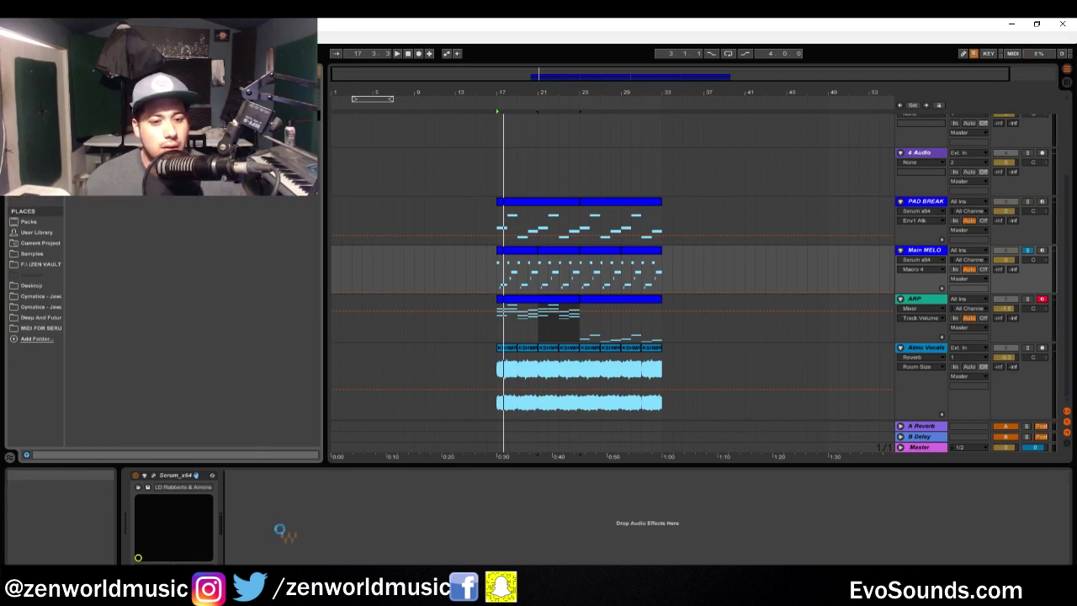
left_click_drag(338, 418, 336, 395)
key("space")
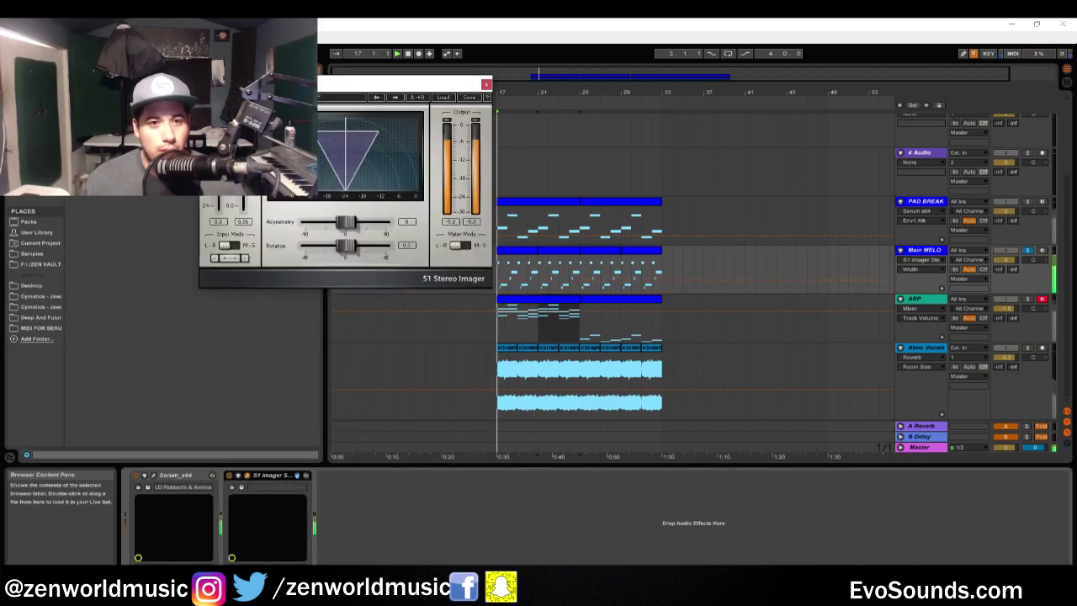
left_click(485, 84)
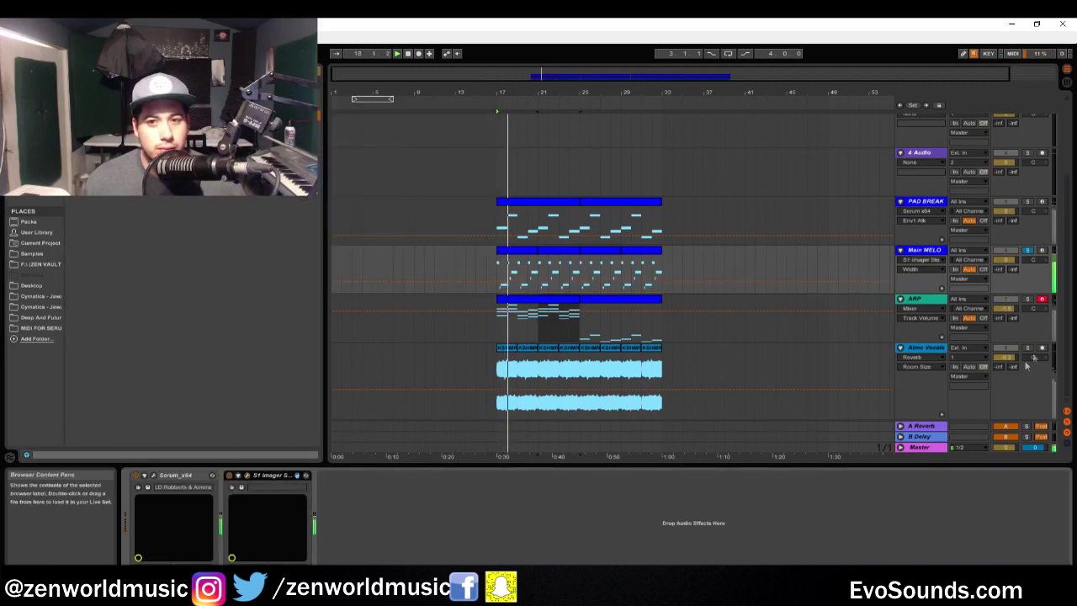
- Solo the ARP track, paste the S1 Imager Stereo plugin after Serum, widen the sound and listen to it alongside Main MELO
left_click(915, 299)
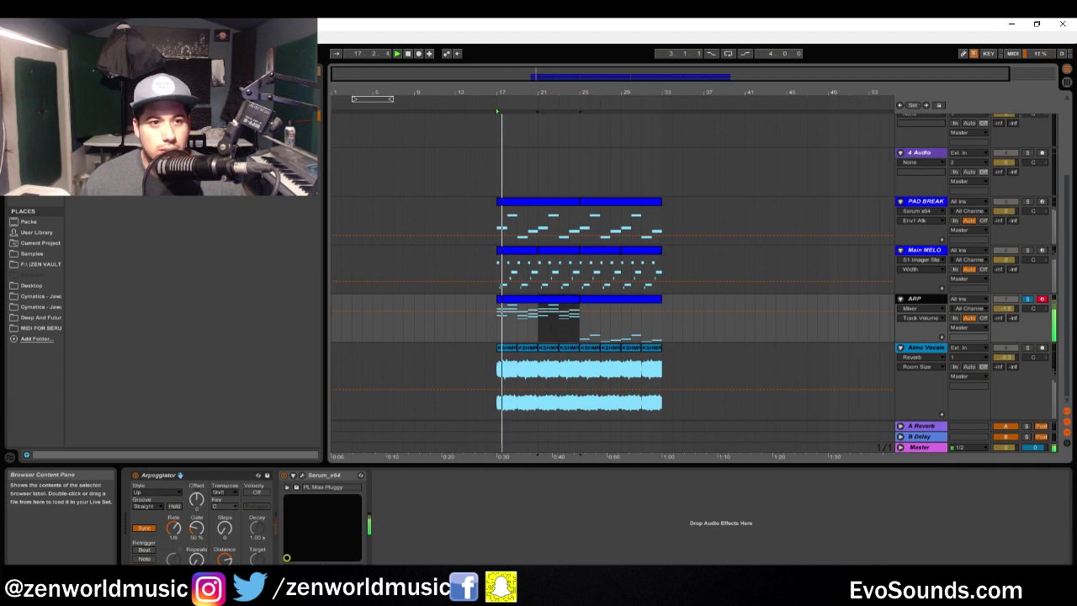
left_click(922, 304)
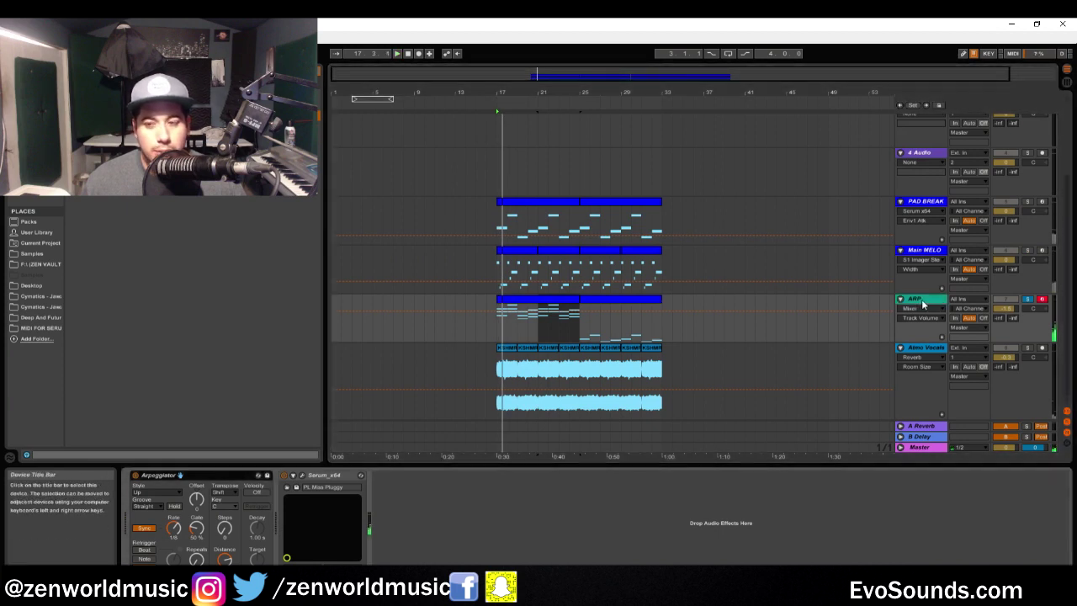
key("ctrl+v")
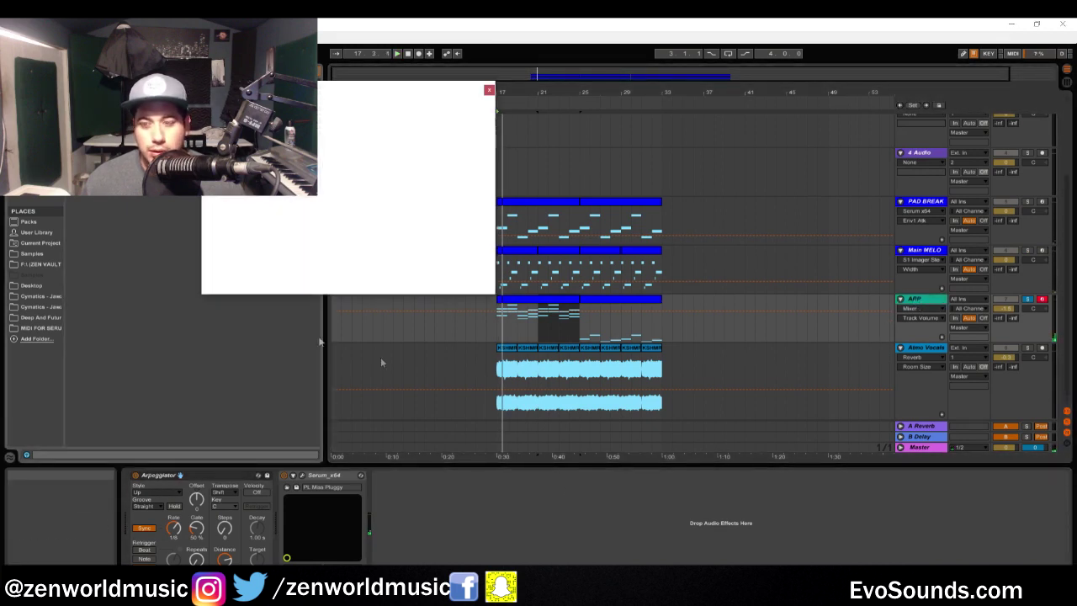
key("space")
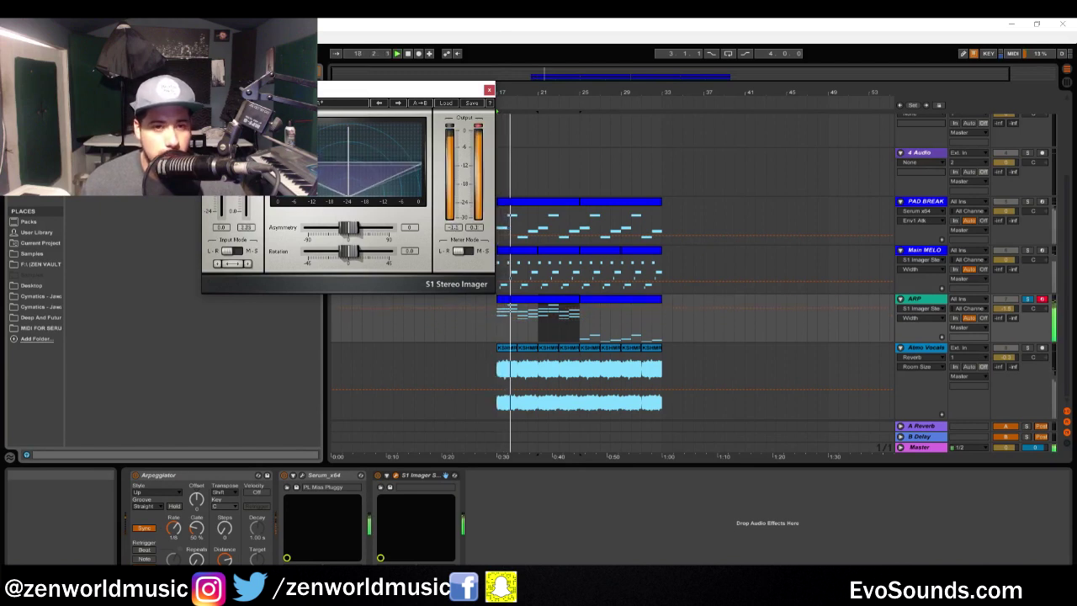
left_click(1012, 268)
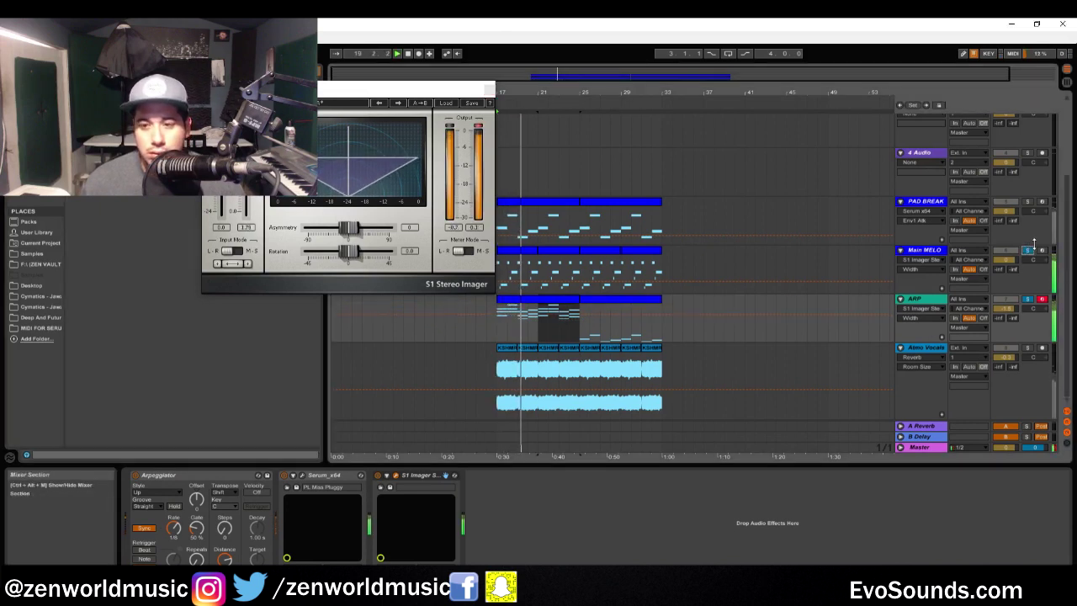
left_click(489, 89)
- With all tracks unsoloed, duplicate the ARP chord clip from bars 21 to 25 over bars 25 to 33
left_click(551, 309)
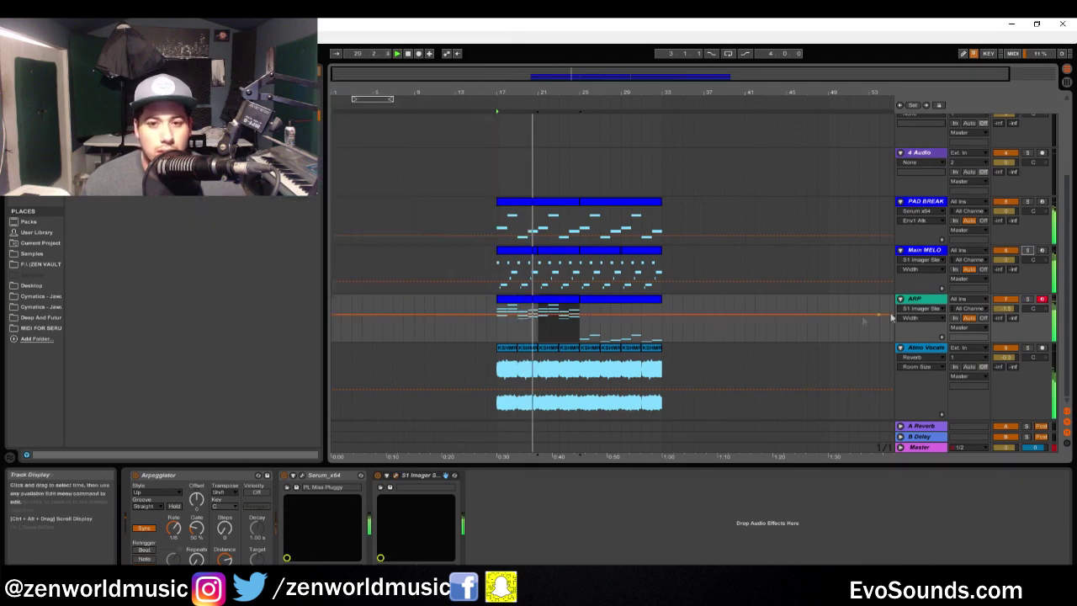
key("ctrl+d")
key("ctrl+d")
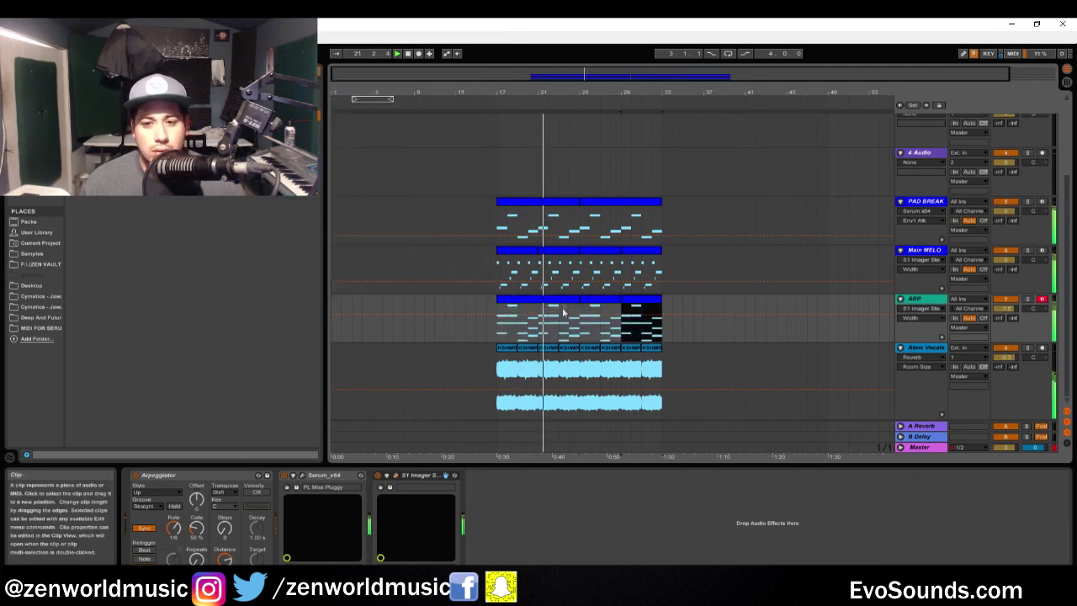
- Balance the mix with PAD BREAK at -3.7, Main MELO at -5.2 and ARP at -11.0 dB, and adjust the Atmo Vocals level
key("Tab")
left_click_drag(670, 290, 670, 213)
left_click_drag(621, 320, 656, 370)
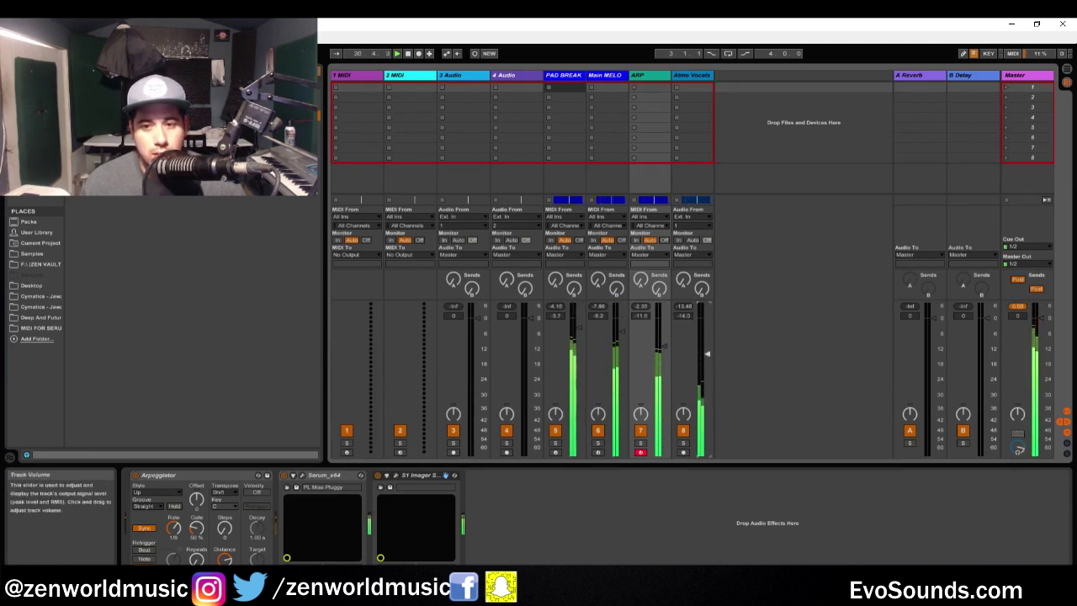
key("Tab")
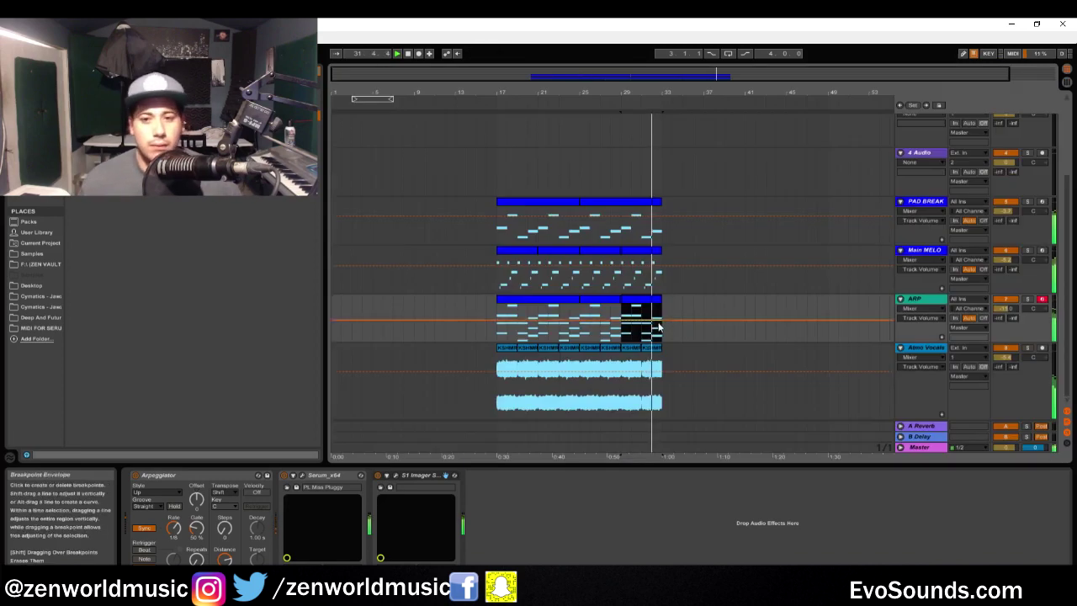
- Duplicate bars 25 to 33 of the Main MELO, PAD BREAK, ARP and Atmo Vocals tracks over bars 33 to 41
left_click_drag(660, 275, 580, 272)
key("ctrl+d")
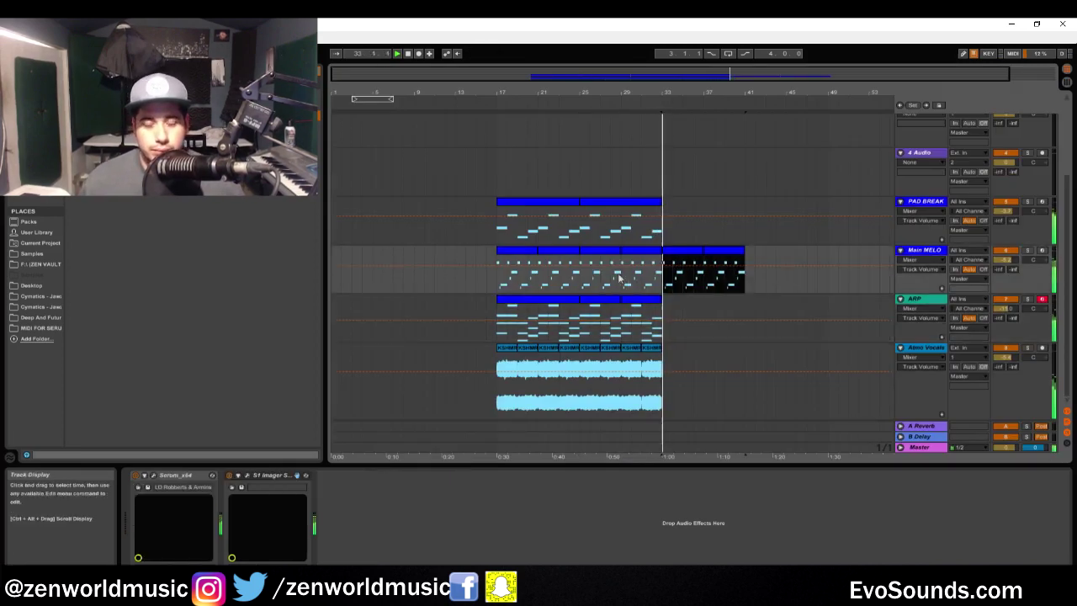
left_click_drag(661, 223, 579, 223)
key("ctrl+d")
left_click(659, 334)
left_click_drag(659, 334, 579, 403)
key("ctrl+d")
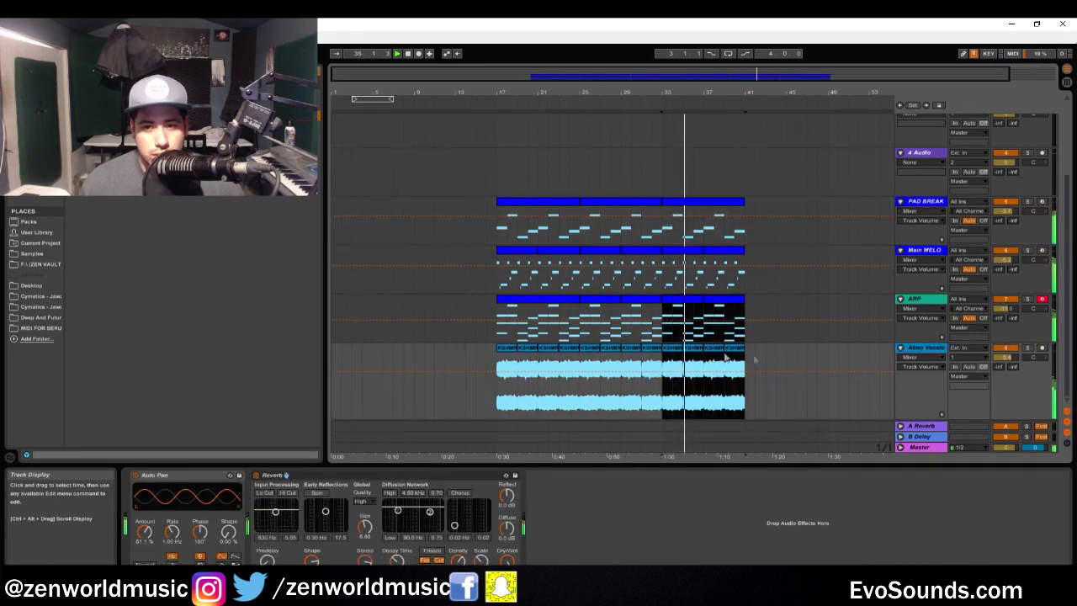
- Select the clips of all four tracks from bar 17 to 41 and listen to the arrangement from bar 17
left_click(762, 318)
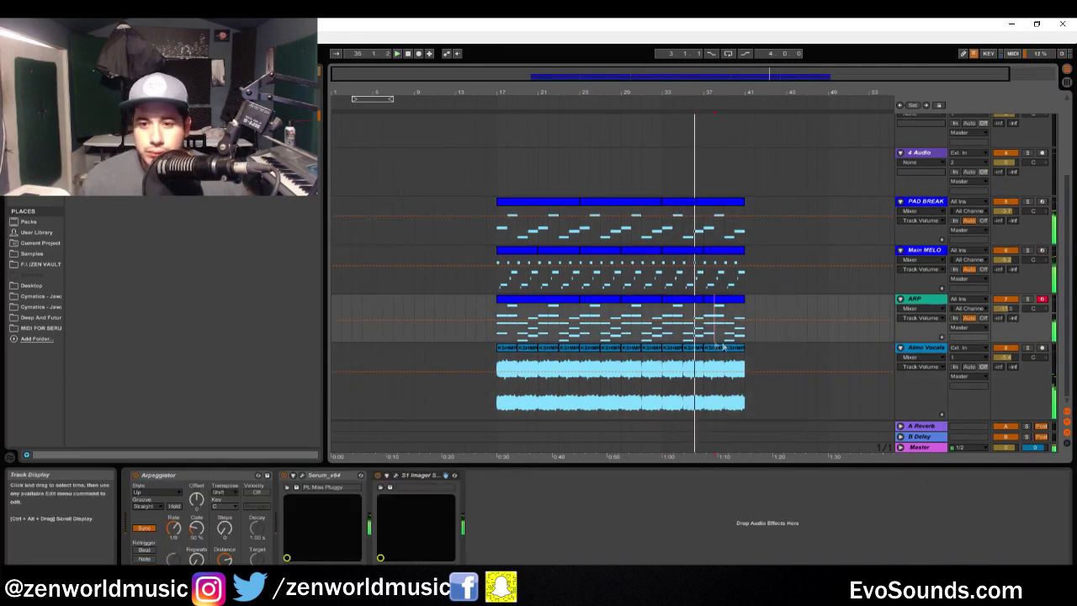
left_click_drag(662, 318, 746, 210)
left_click_drag(736, 168, 845, 454)
left_click(498, 183)
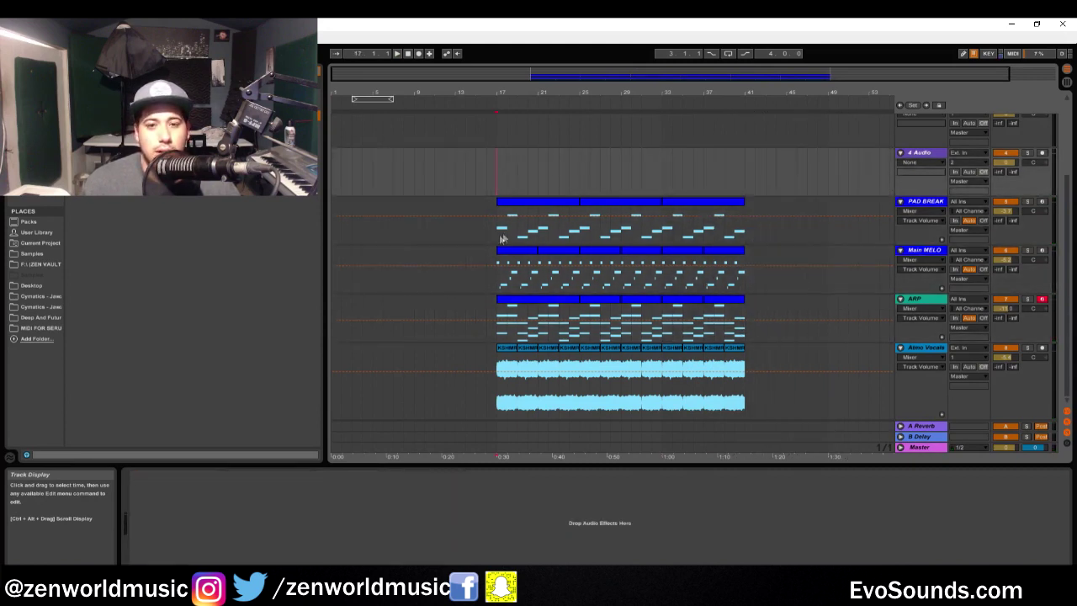
left_click_drag(496, 240, 745, 398)
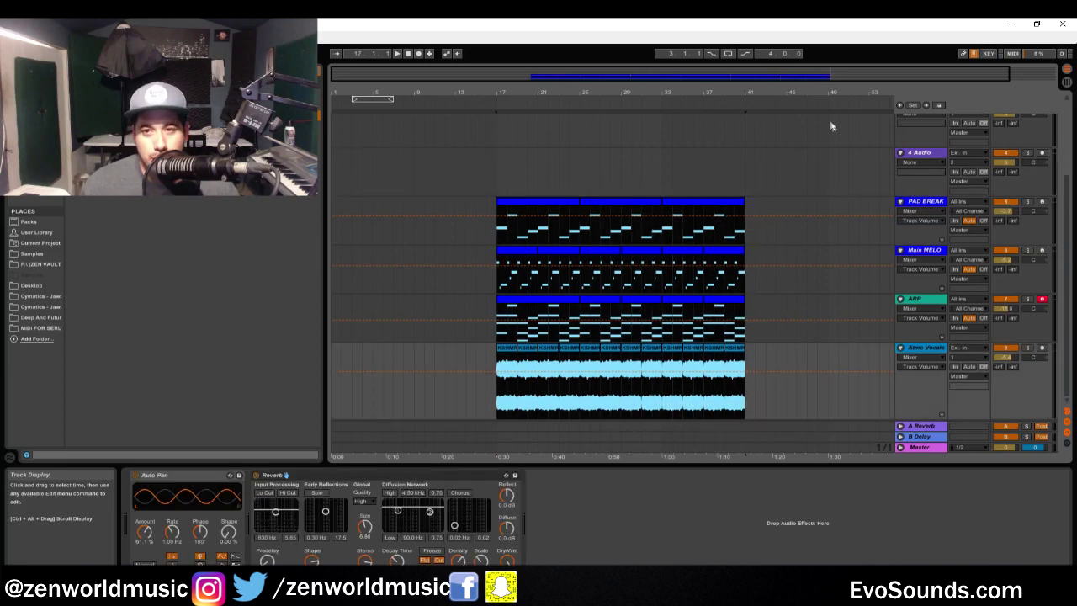
key("z")
key("x")
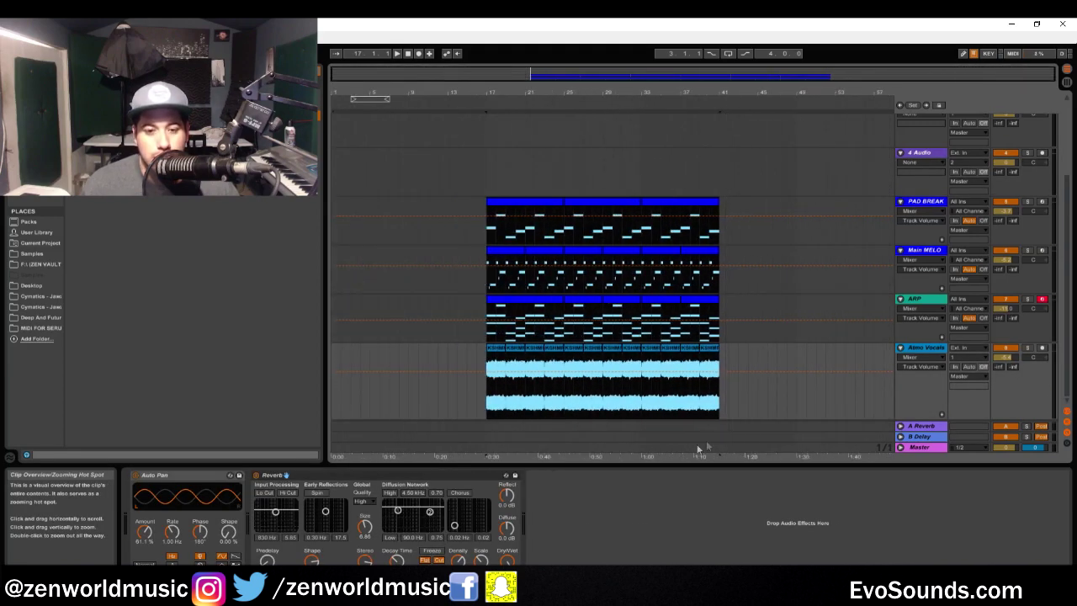
key("space")
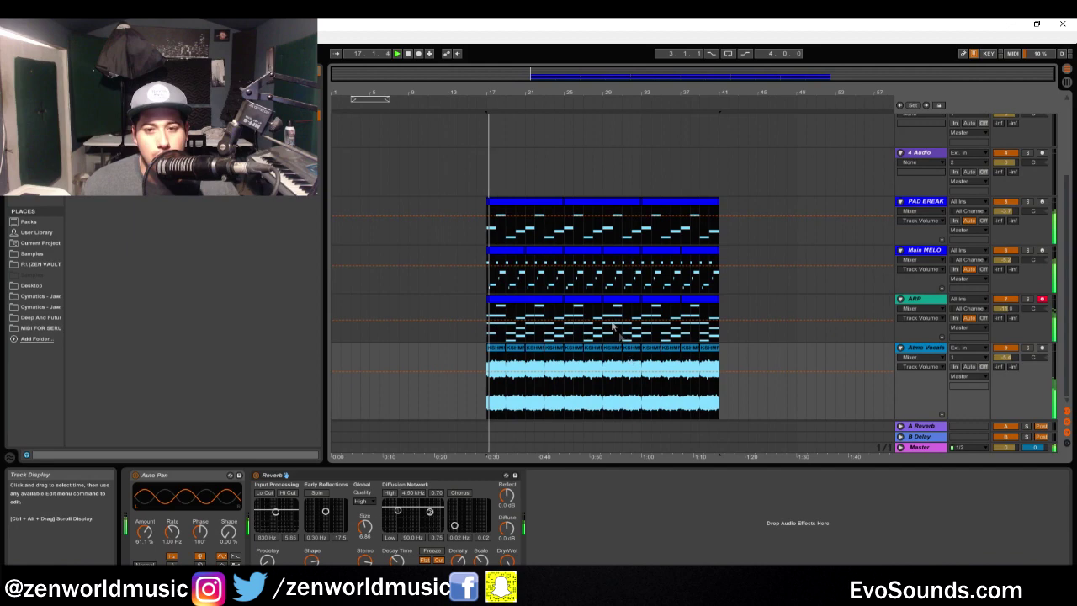
left_click(554, 323)
key("Up")
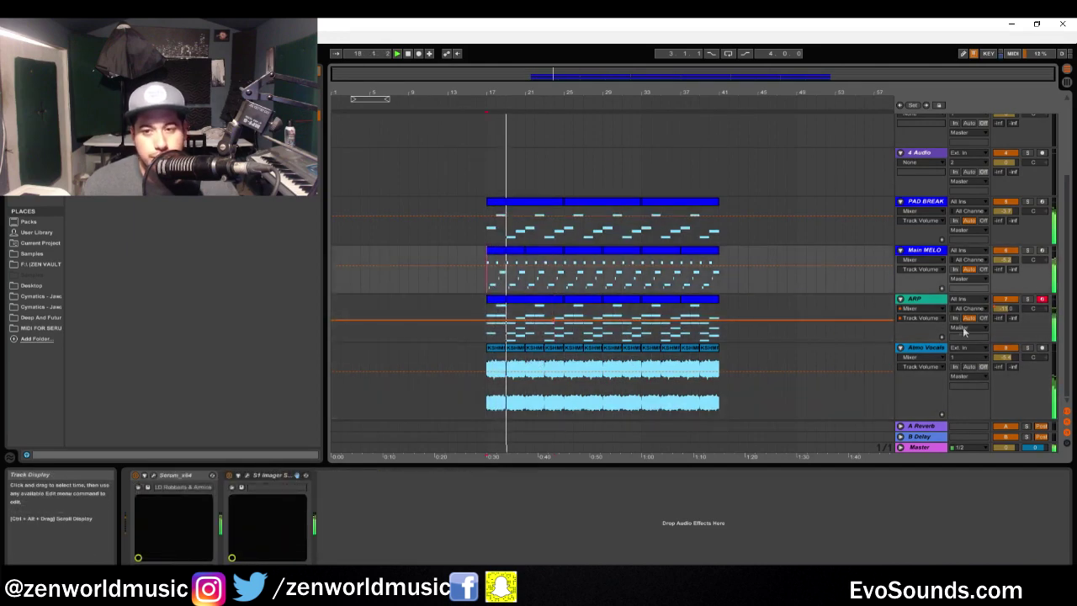
key("space")
- Browse the Samples folder and preview the KSHMR 128BPM Long Fill samples
left_click(31, 244)
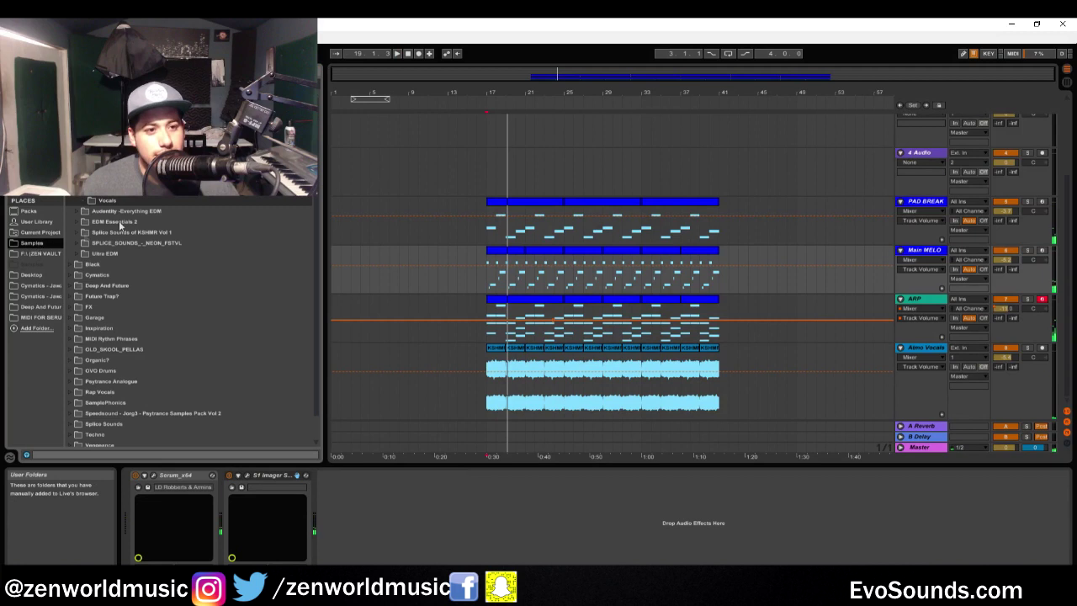
scroll(189, 324, "up", 2)
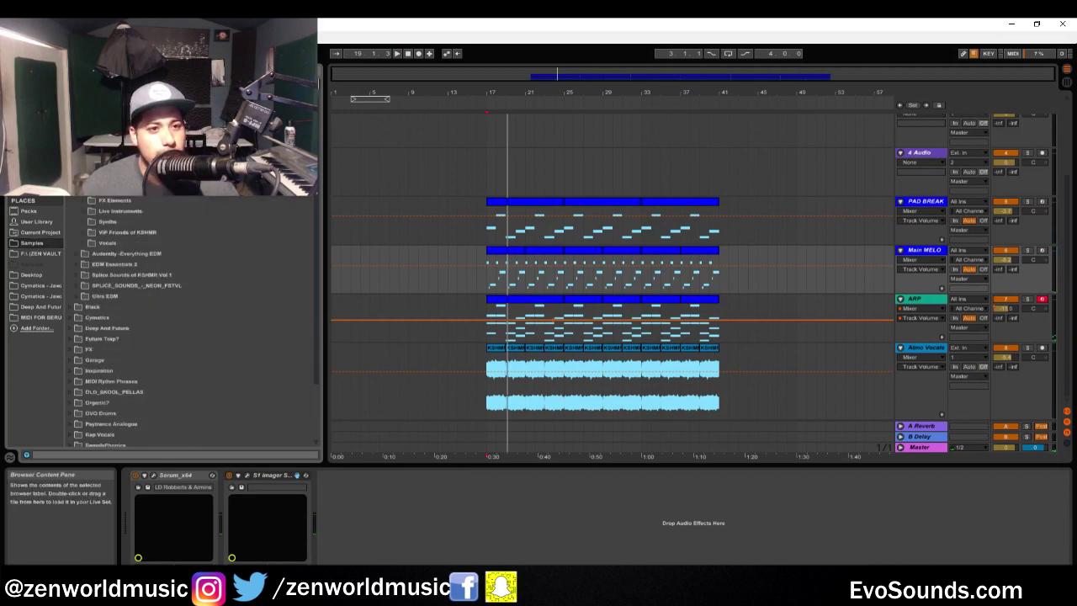
scroll(182, 241, "up", 4)
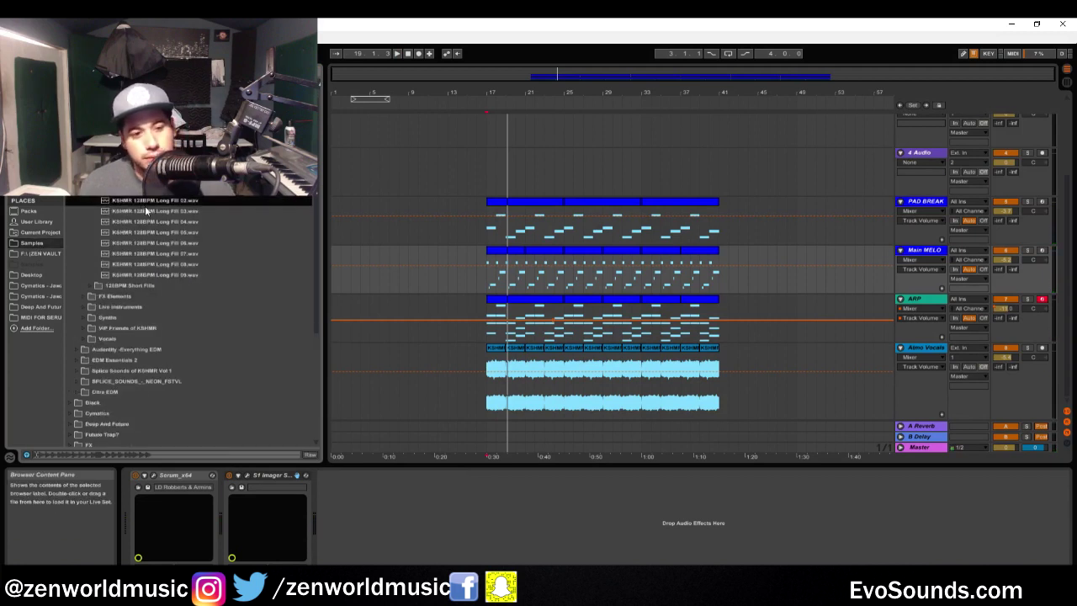
left_click(181, 241)
left_click(182, 264)
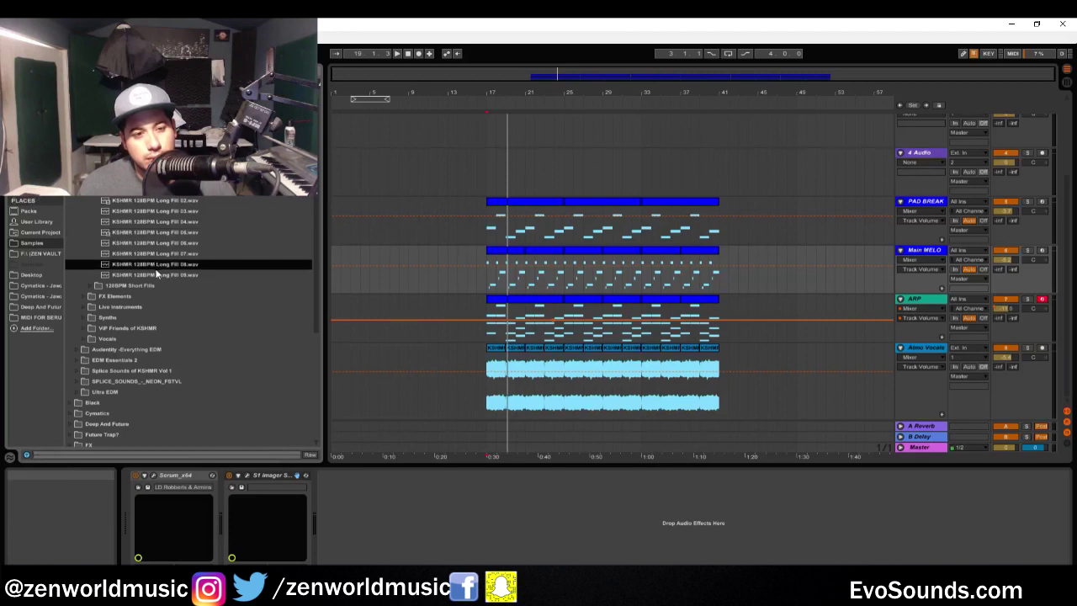
left_click(173, 285)
left_click(177, 274)
left_click(171, 224)
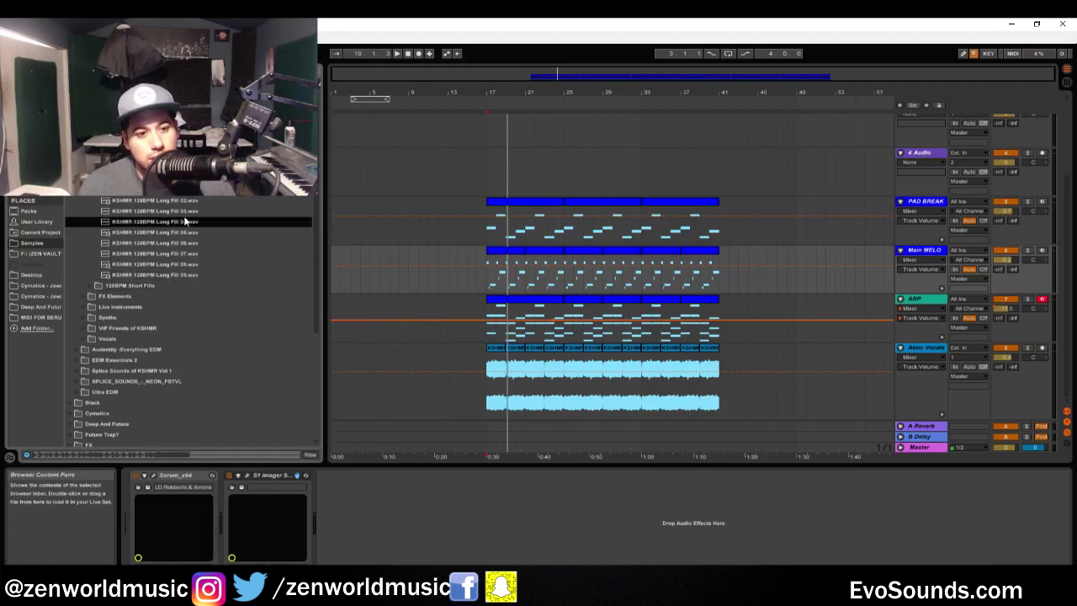
left_click(187, 213)
- Place KSHMR 128BPM Long Fill 03 on a new audio track from bar 33 to 41 and raise its volume to 4.1 dB
left_click_drag(185, 217, 800, 383)
scroll(801, 345, "down", 1)
left_click_drag(801, 345, 694, 391)
key("space")
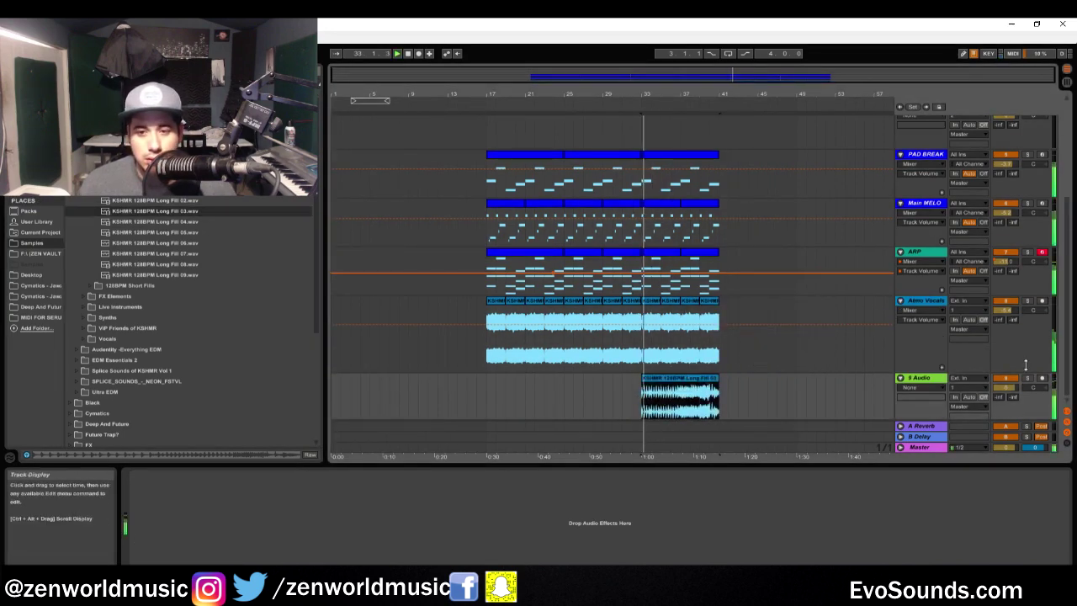
left_click(680, 341)
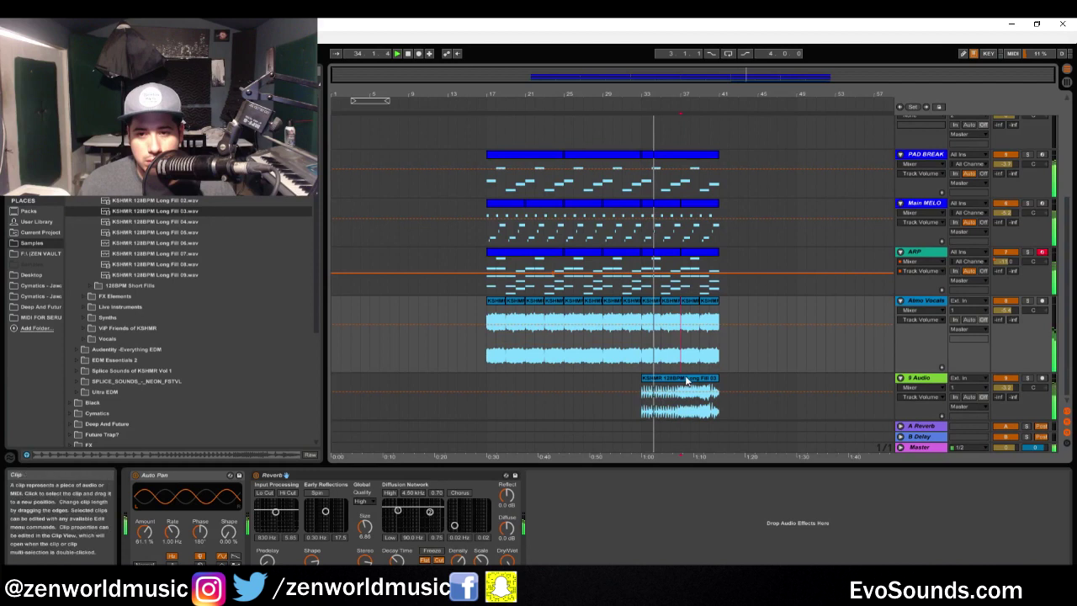
left_click(686, 381)
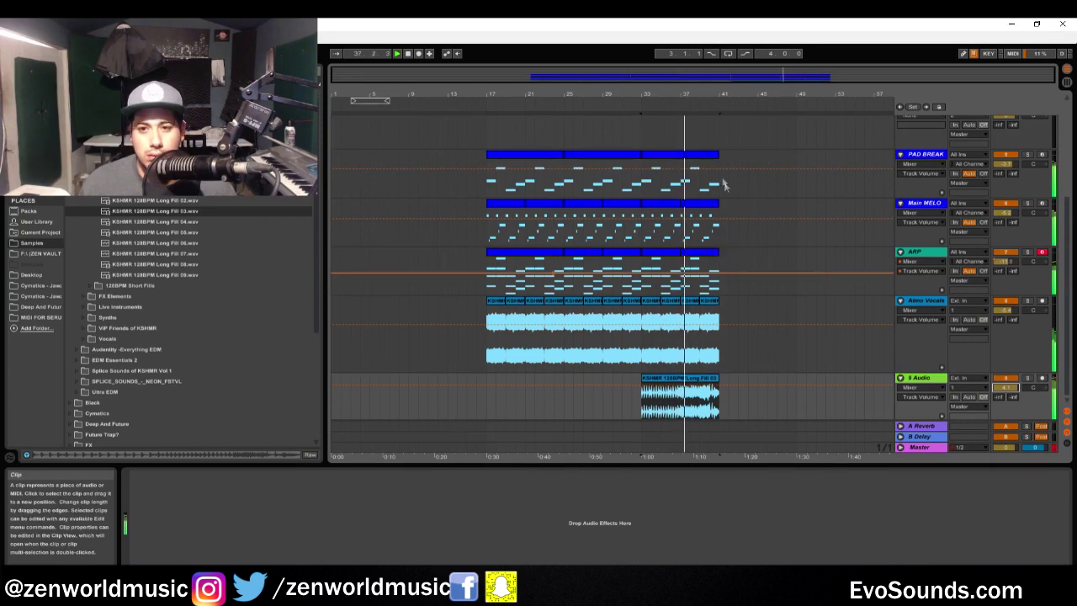
- Shorten PAD BREAK to end at bar 40 and ARP at bar 39, and leave a one-bar Atmo Vocals gap before bar 41
left_click_drag(720, 181, 710, 180)
left_click(721, 255)
left_click_drag(720, 254, 699, 255)
left_click_drag(720, 318, 742, 310)
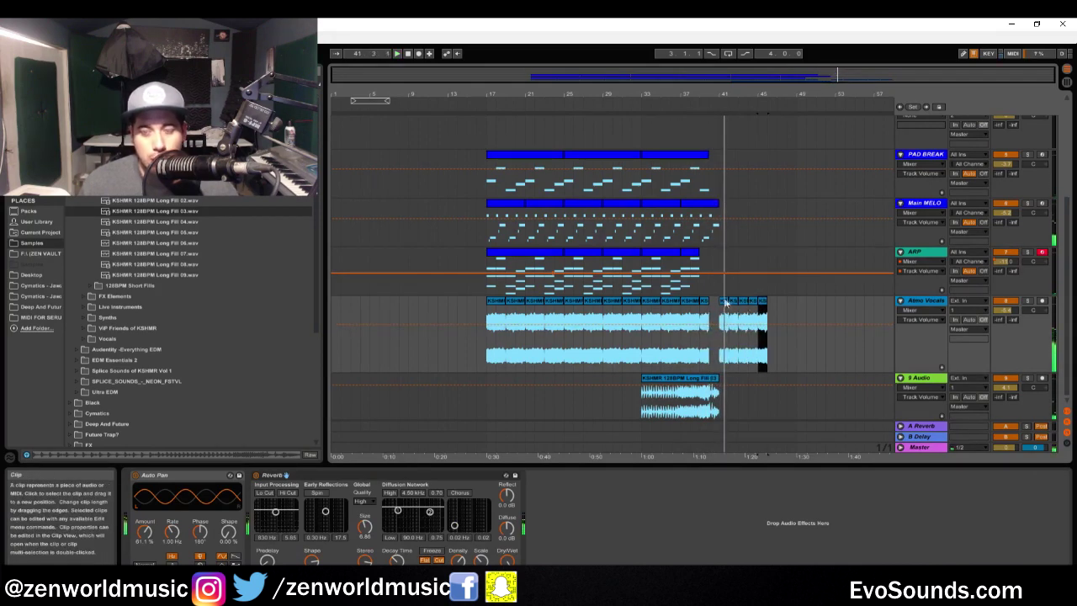
- Repeat the one-bar vocal clip on the Atmo Vocals track from bar 46 up to bar 61
left_click_drag(847, 89, 841, 127)
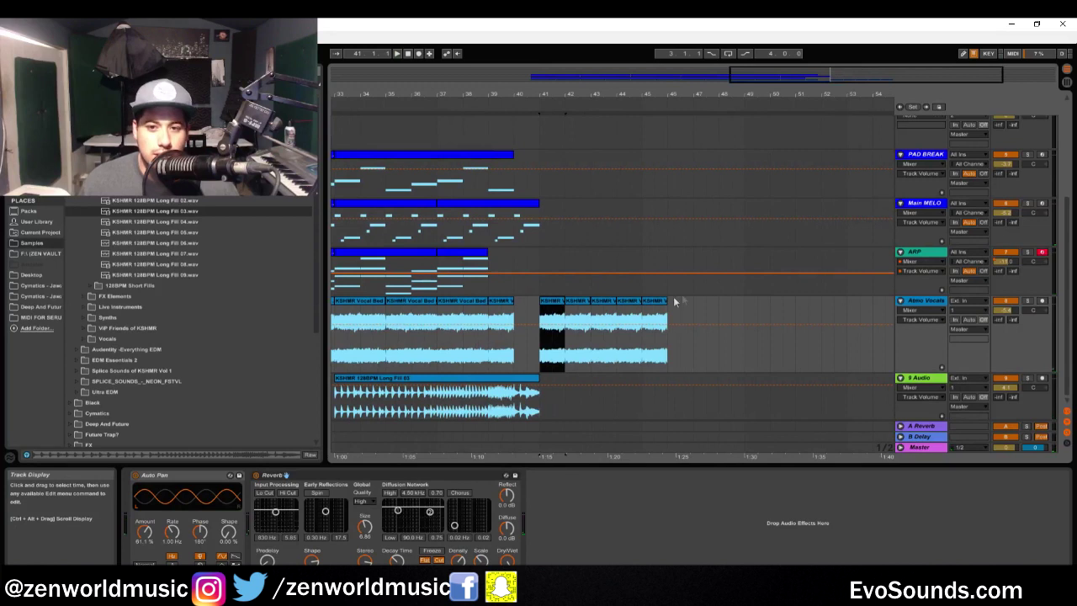
left_click(664, 311)
key("ctrl+d")
key("ctrl+d")
key("ctrl+d")
key("ctrl+d")
key("ctrl+d")
key("ctrl+d")
key("ctrl+d")
key("ctrl+d")
key("ctrl+d")
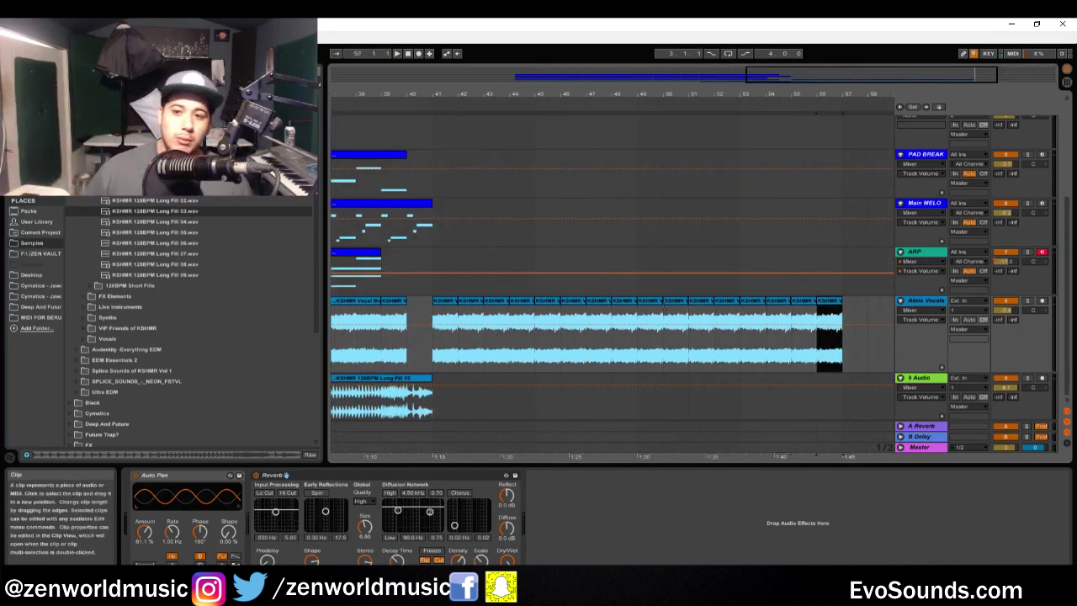
left_click_drag(958, 75, 909, 88)
key("ctrl+d")
key("ctrl+d")
key("ctrl+d")
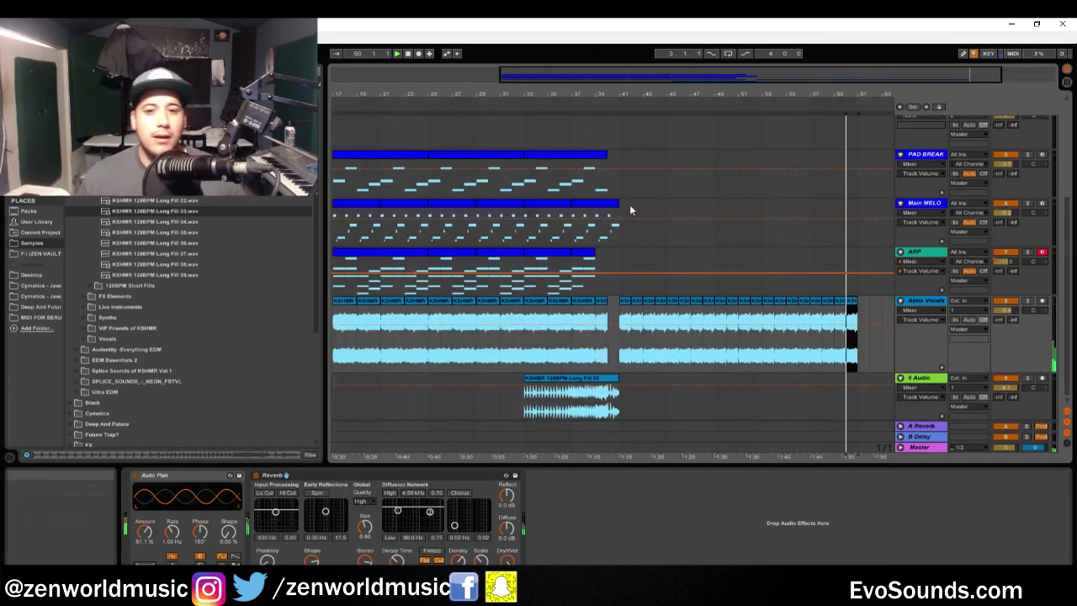
- Play the arrangement from bar 37 to check the transition into bar 41
left_click(573, 223)
key("space")
scroll(604, 276, "up", 2)
left_click(600, 260)
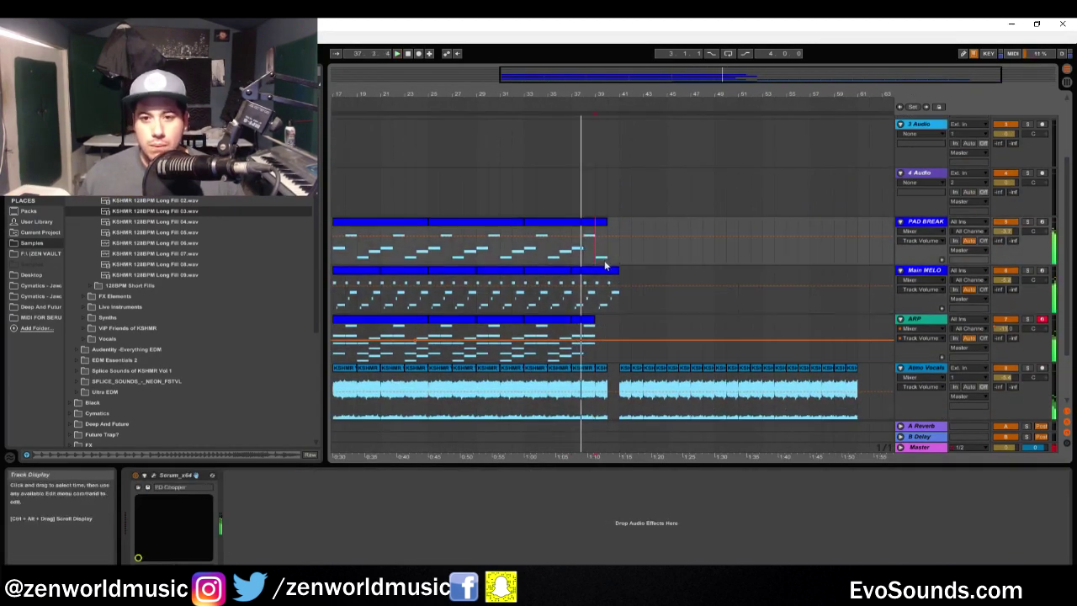
- Delete the four empty tracks 1 MIDI, 2 MIDI, 3 Audio and 4 Audio
left_click_drag(849, 77, 846, 84)
key("ctrl+shift+t")
key("ctrl+shift+t")
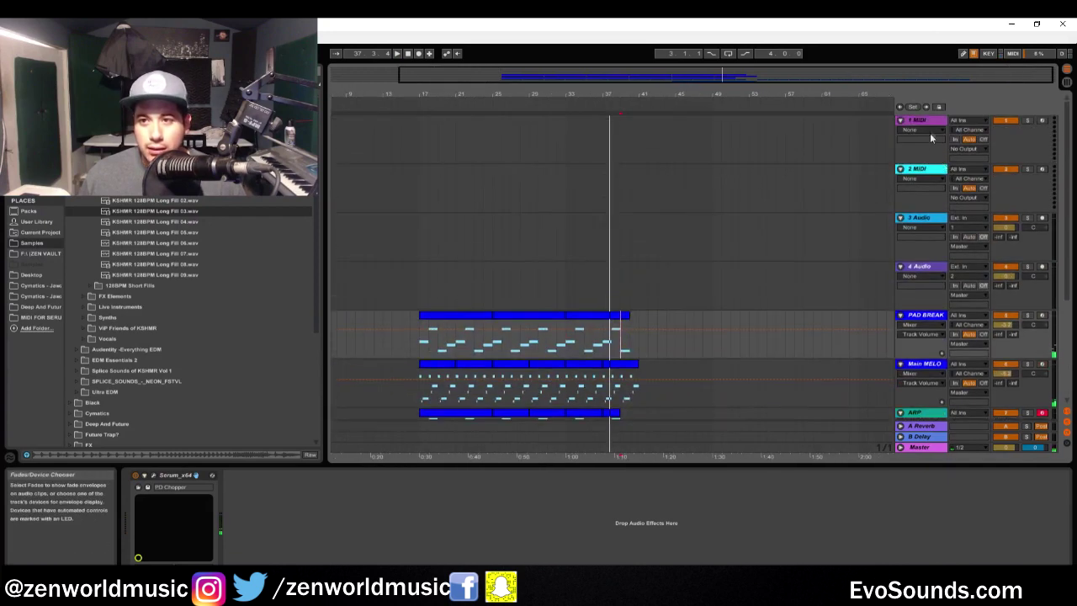
key("Delete")
key("Delete")
key("Delete")
key("Delete")
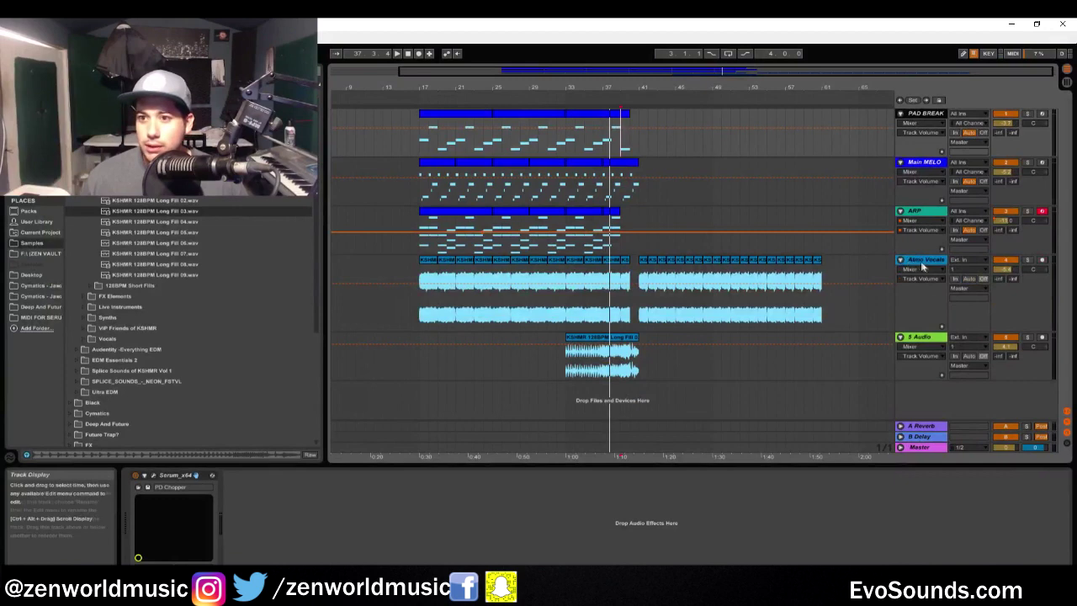
- Replay the transition before bar 41 and add an audio track named Kick below the fill track
left_click(936, 338)
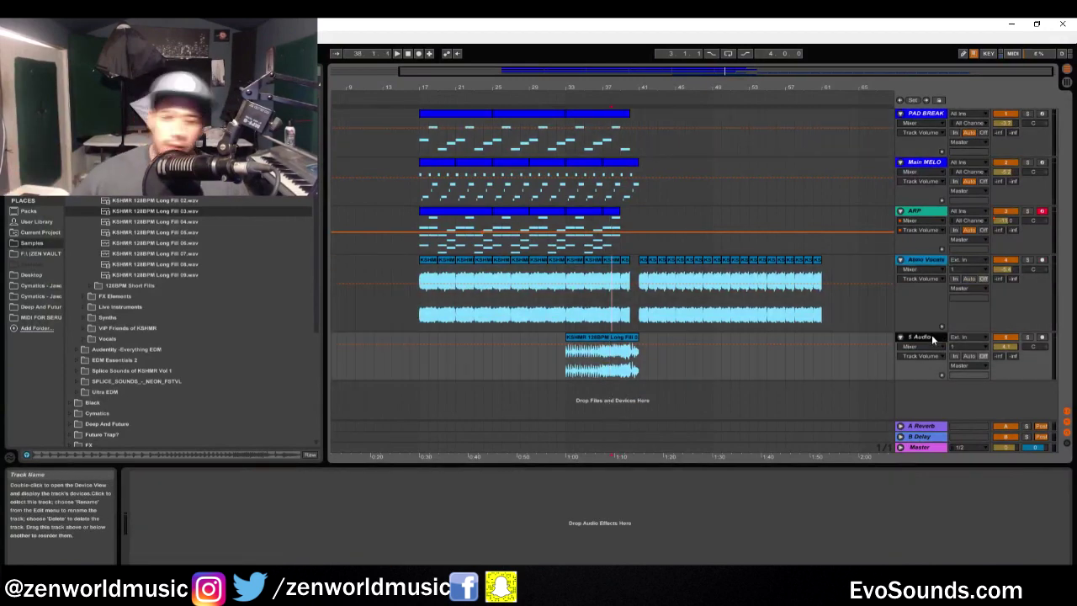
left_click(624, 233)
left_click(630, 222)
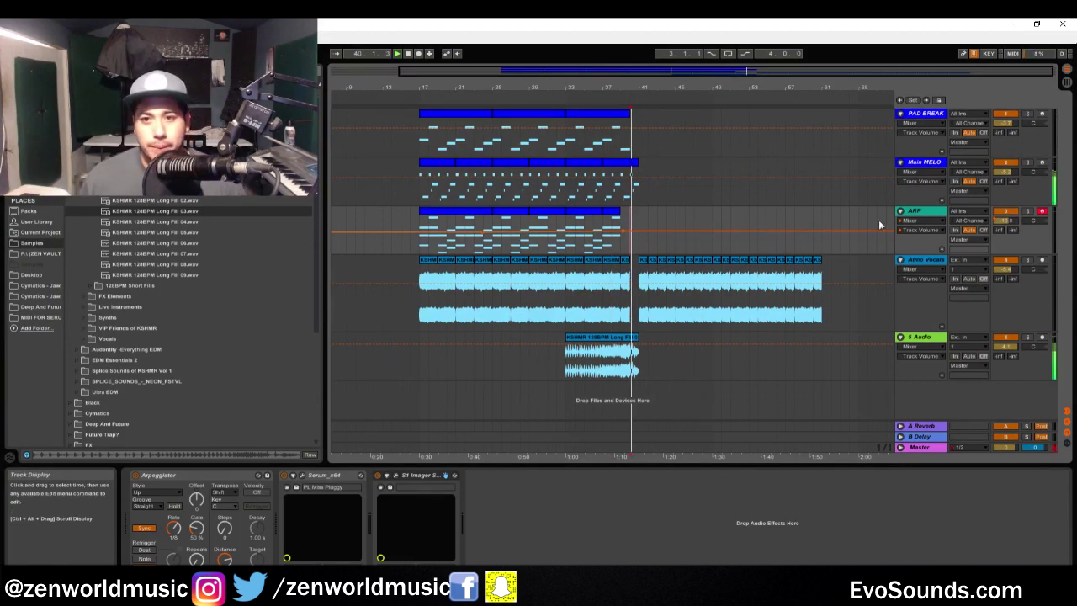
key("ctrl+t")
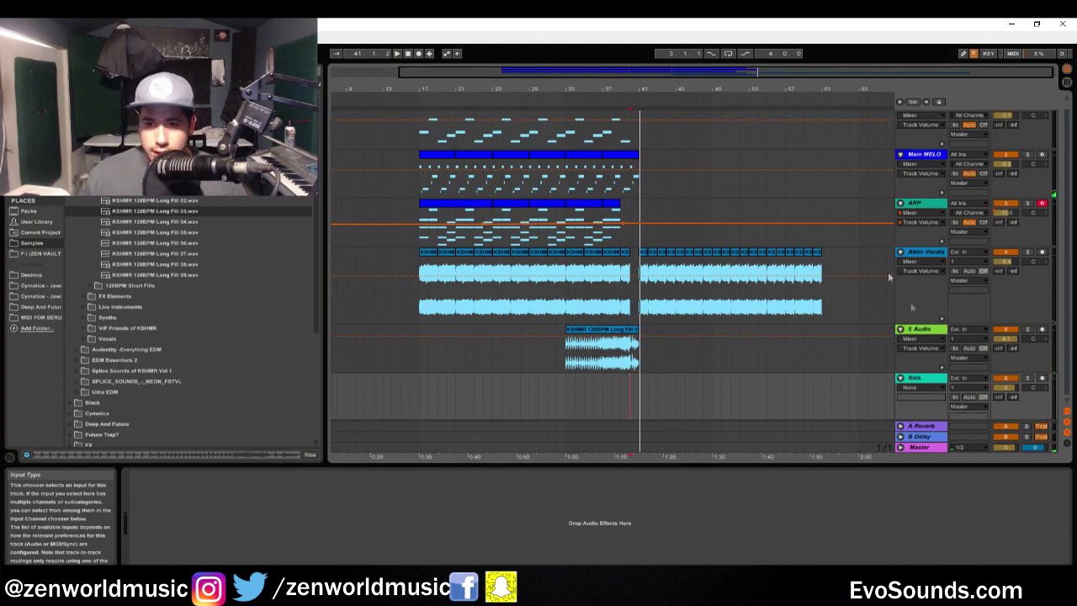
left_click(615, 330)
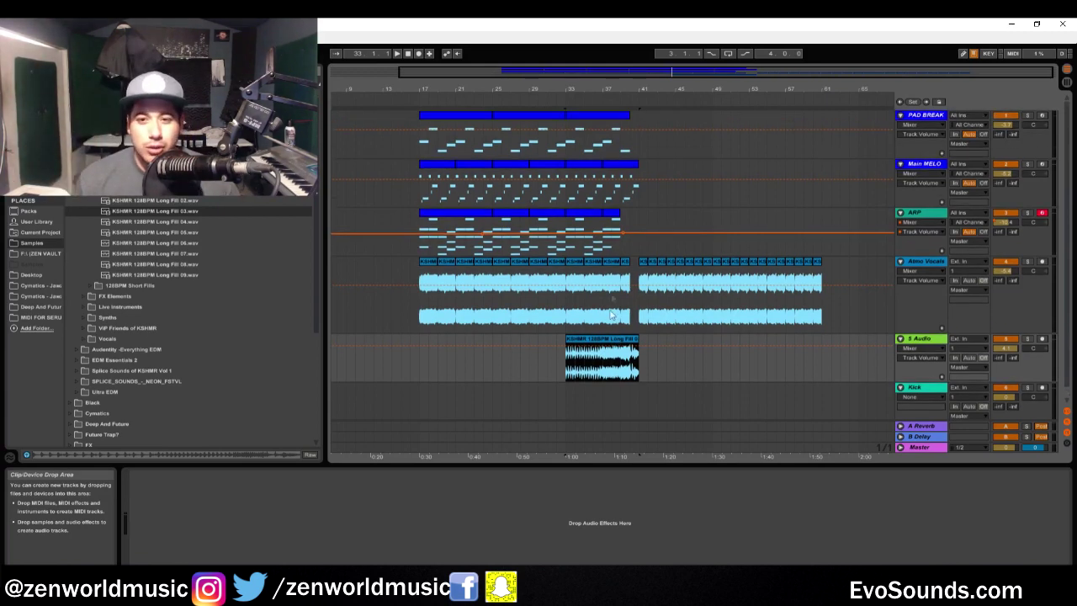
left_click(673, 222)
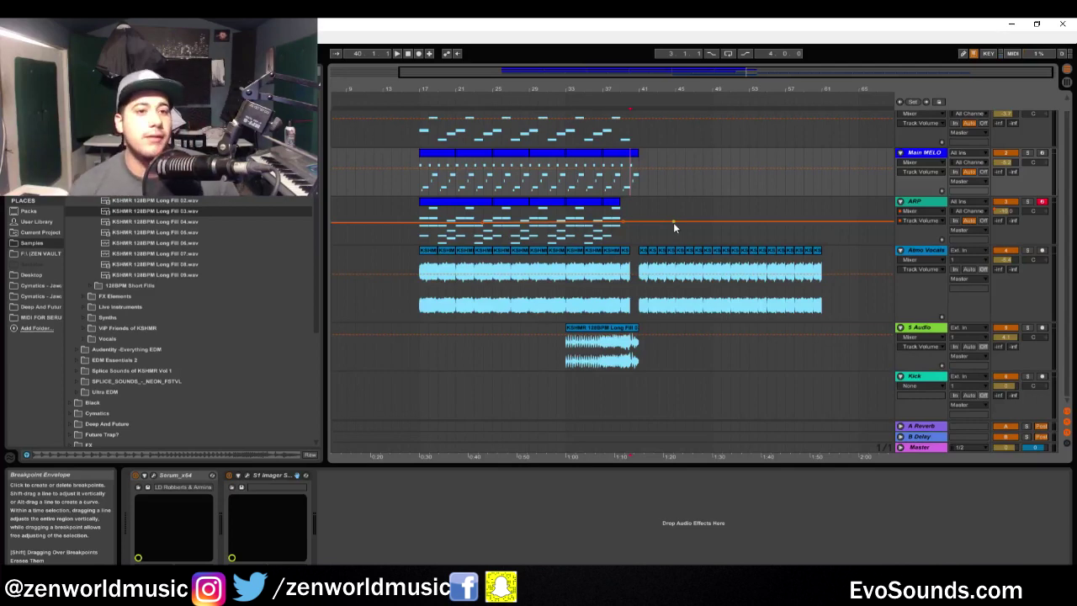
scroll(649, 193, "up", 1)
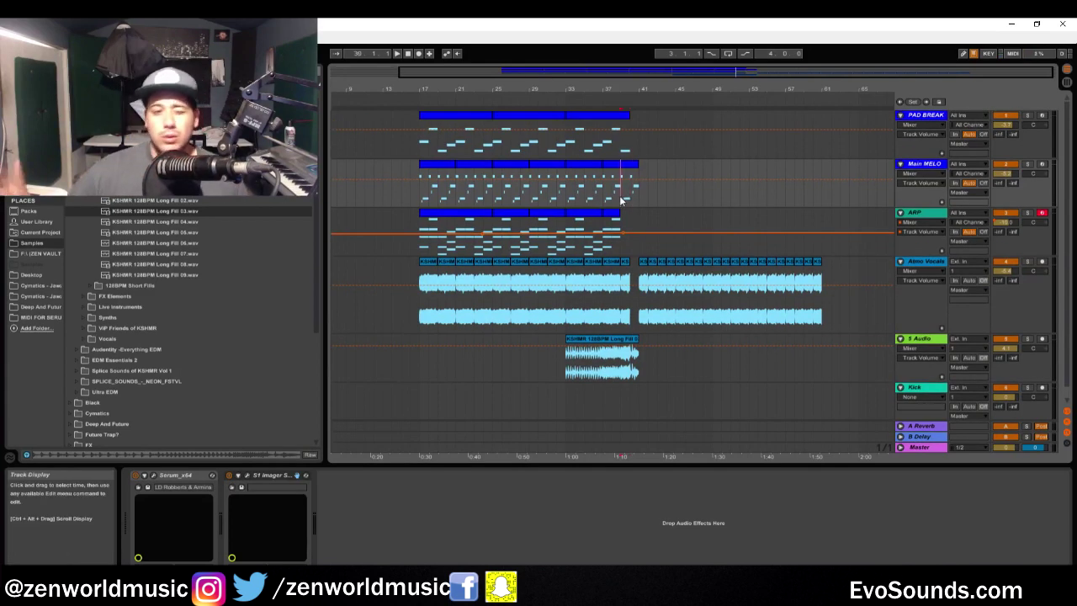
left_click(633, 194)
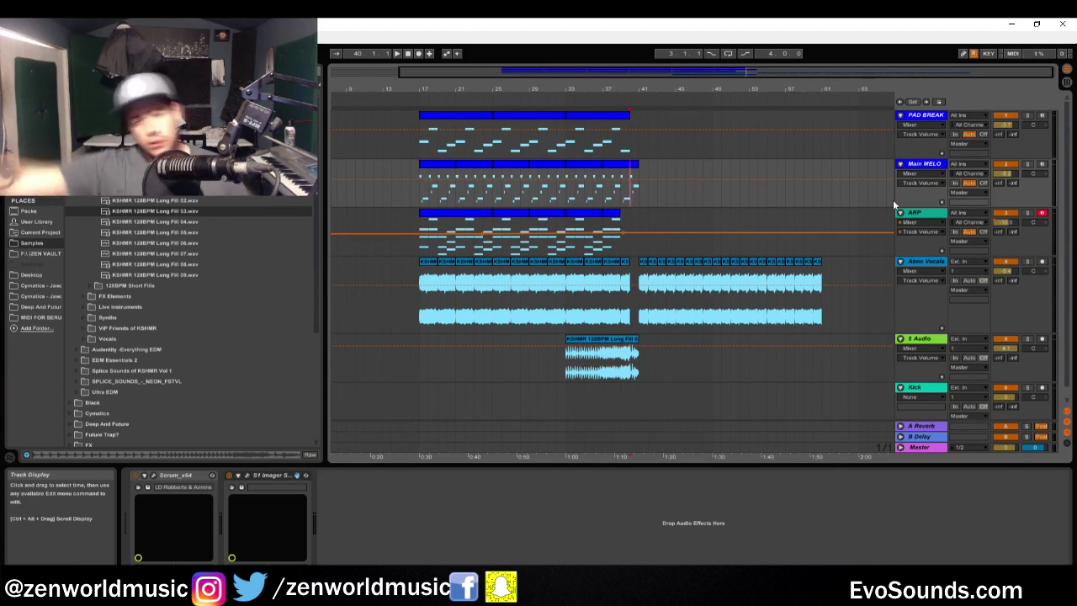
left_click(627, 233)
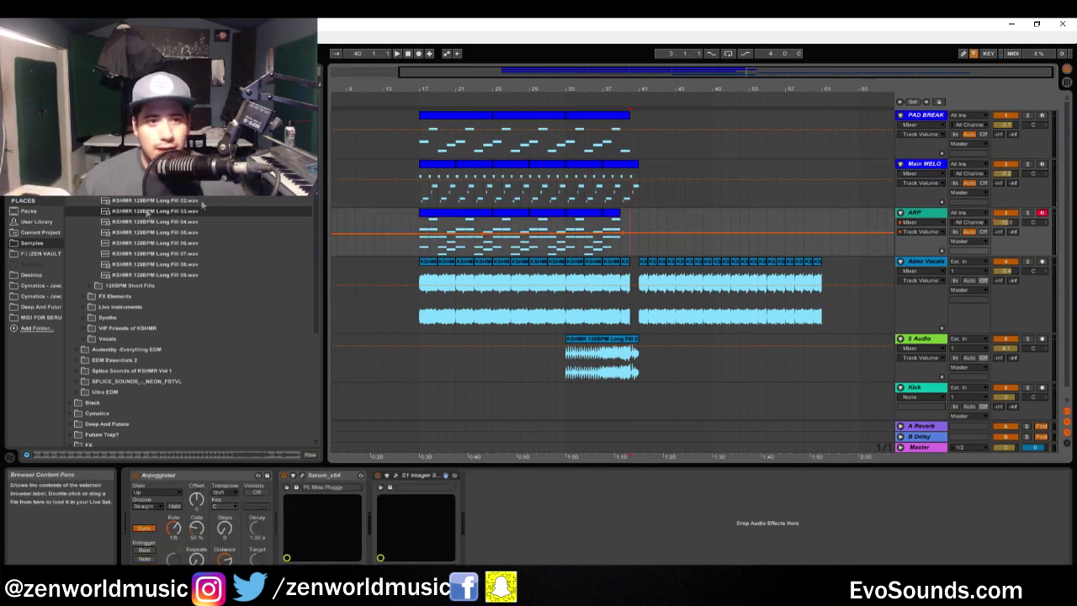
- Find the KSHMR Punchy Kick samples in the sample library's drum folders
scroll(194, 336, "down", 5)
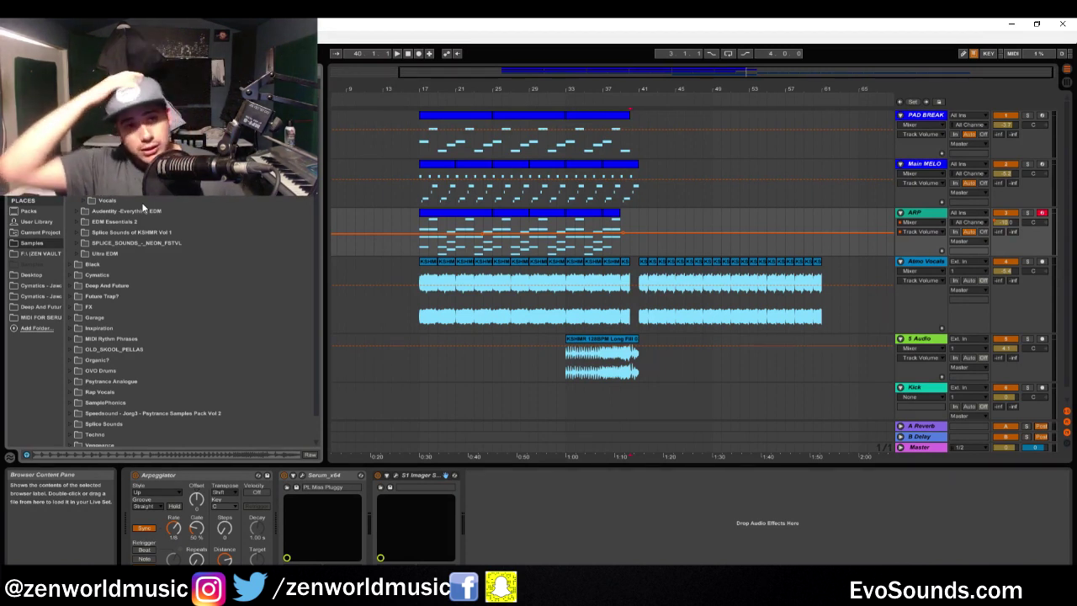
left_click(627, 202)
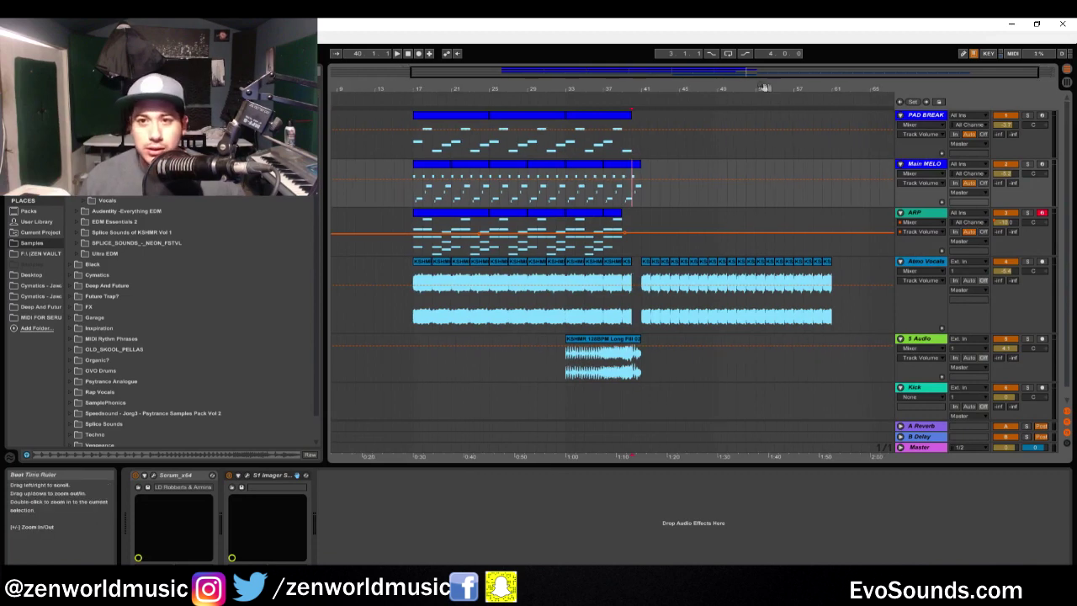
key("plus")
scroll(193, 337, "up", 3)
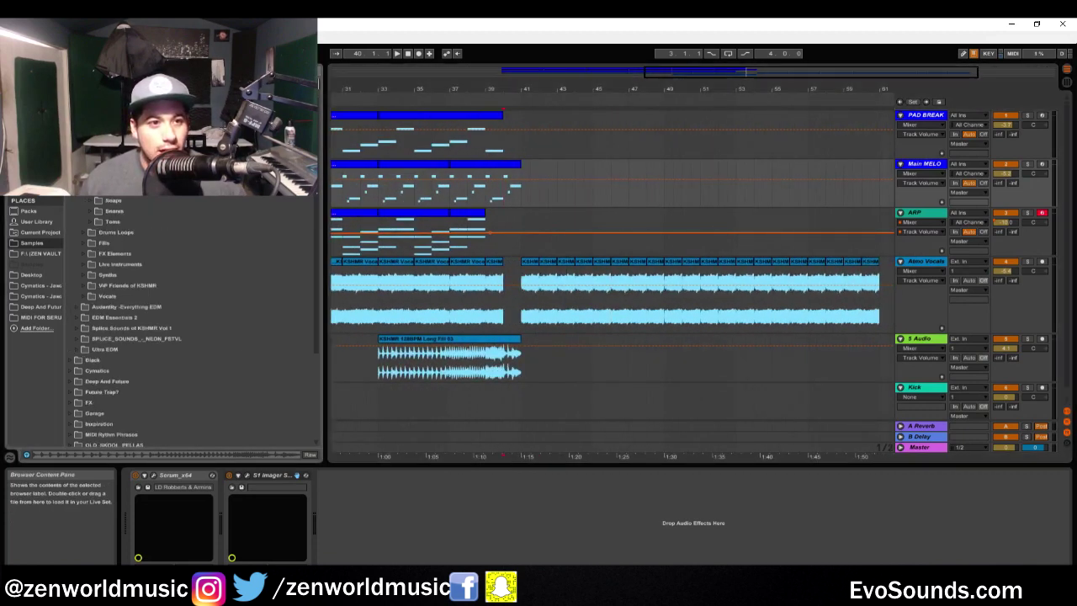
scroll(193, 324, "up", 2)
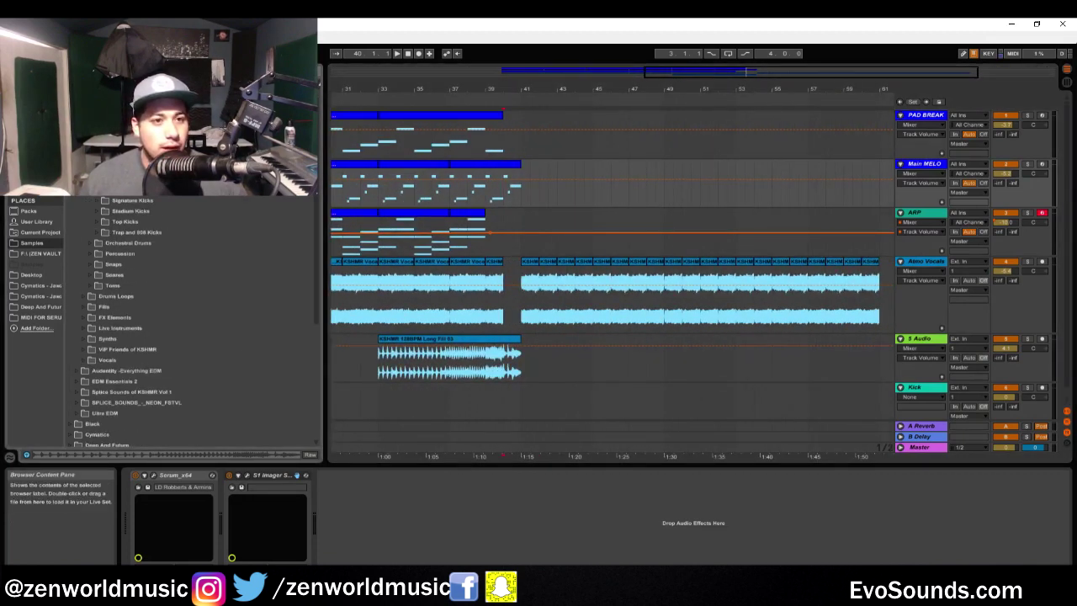
left_click(101, 198)
- Audition several KSHMR Punchy Kick samples, including kicks 02, 03 and 04, to compare them
left_click(157, 211)
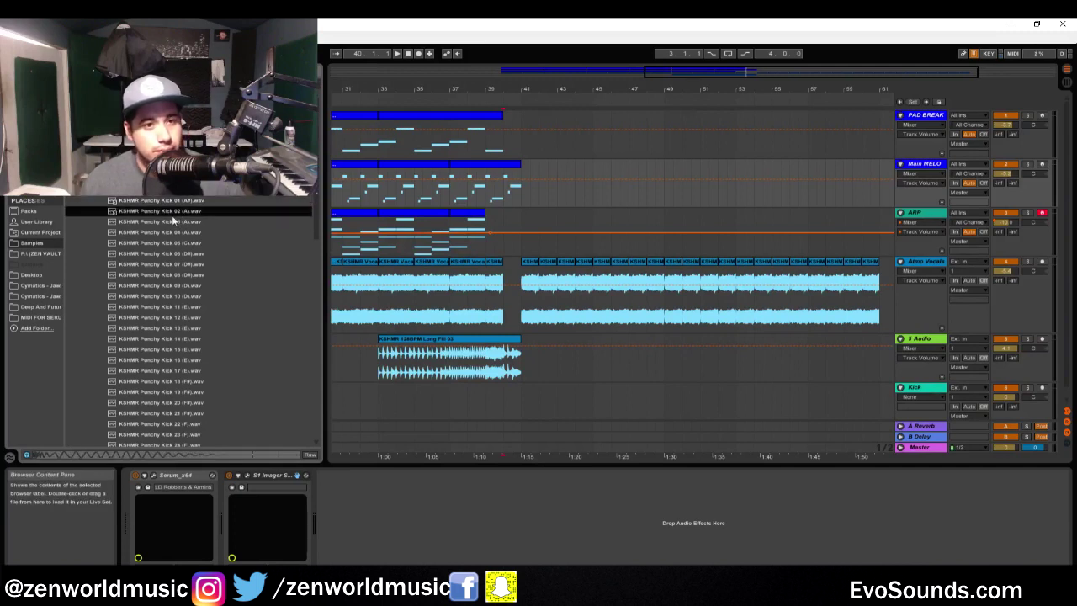
left_click(188, 272)
left_click(188, 296)
left_click(179, 222)
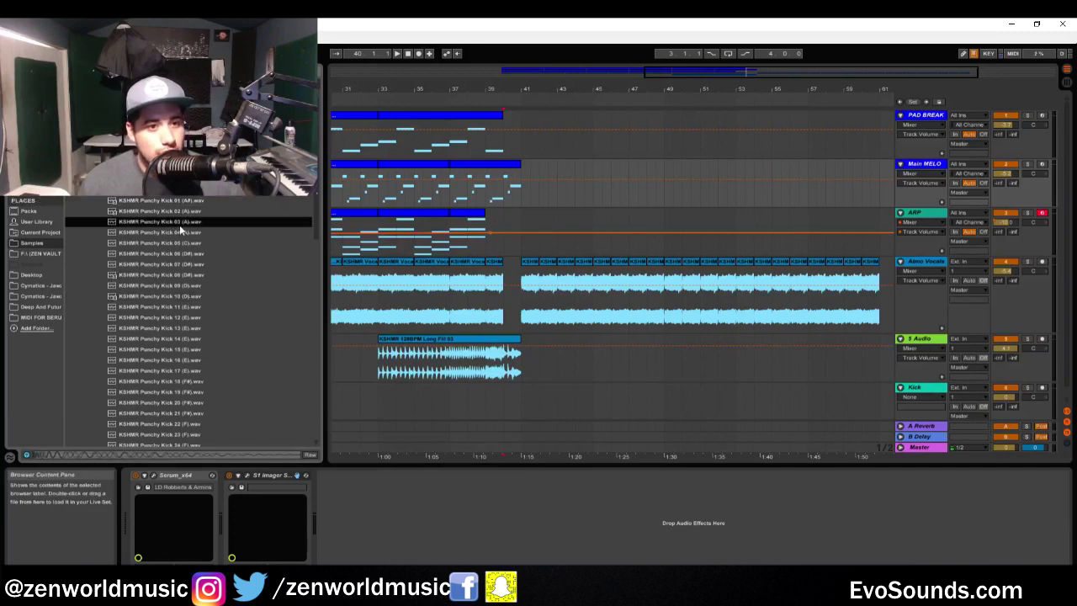
left_click(189, 229)
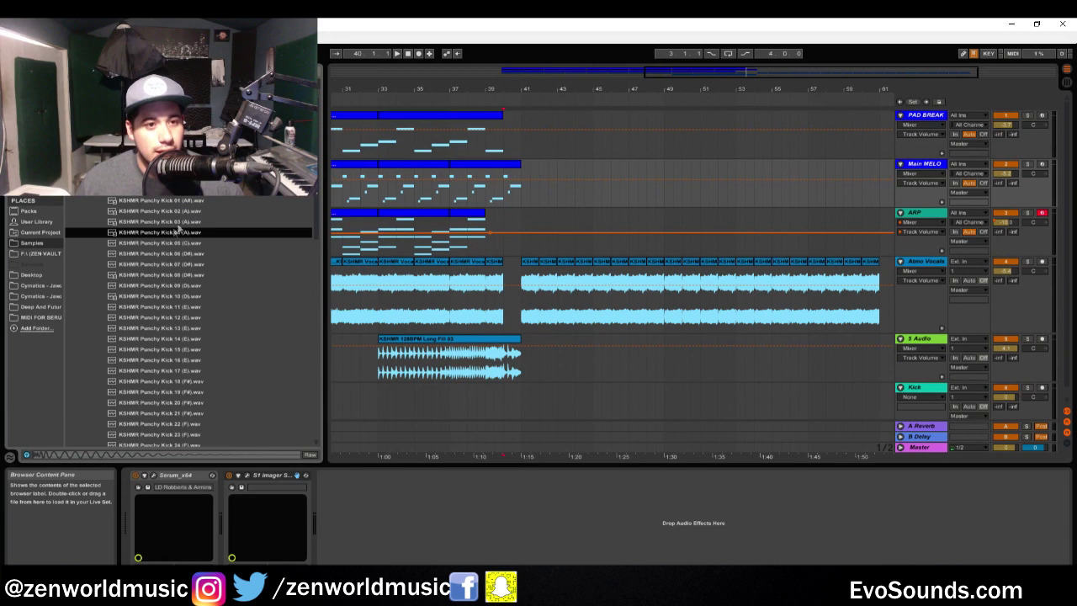
left_click(201, 210)
left_click(174, 233)
- Place a KSHMR Punchy Kick sample on the Kick track at bar 41
scroll(175, 251, "down", 3)
scroll(175, 251, "down", 1)
left_click_drag(548, 214, 524, 407)
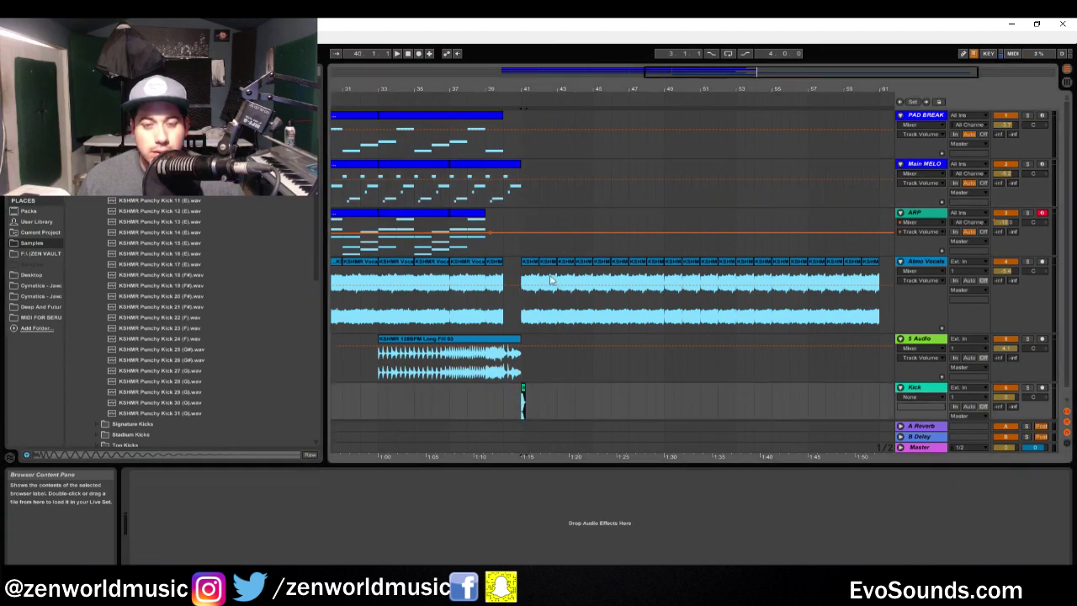
- Play the transition into bar 41 and lower the Kick track's volume in the mixer
left_click(493, 286)
key("space")
key("Tab")
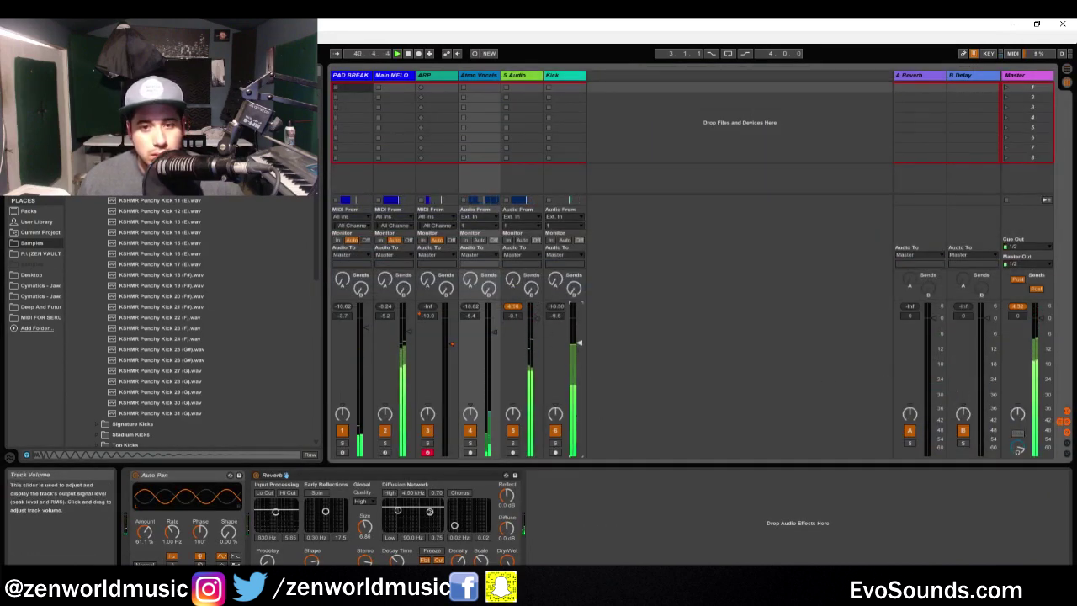
key("Tab")
- Duplicate the kick clip three times so four kicks fill bar 41
left_click_drag(713, 71, 663, 414)
left_click(623, 395)
key("ctrl+d")
key("ctrl+d")
key("ctrl+d")
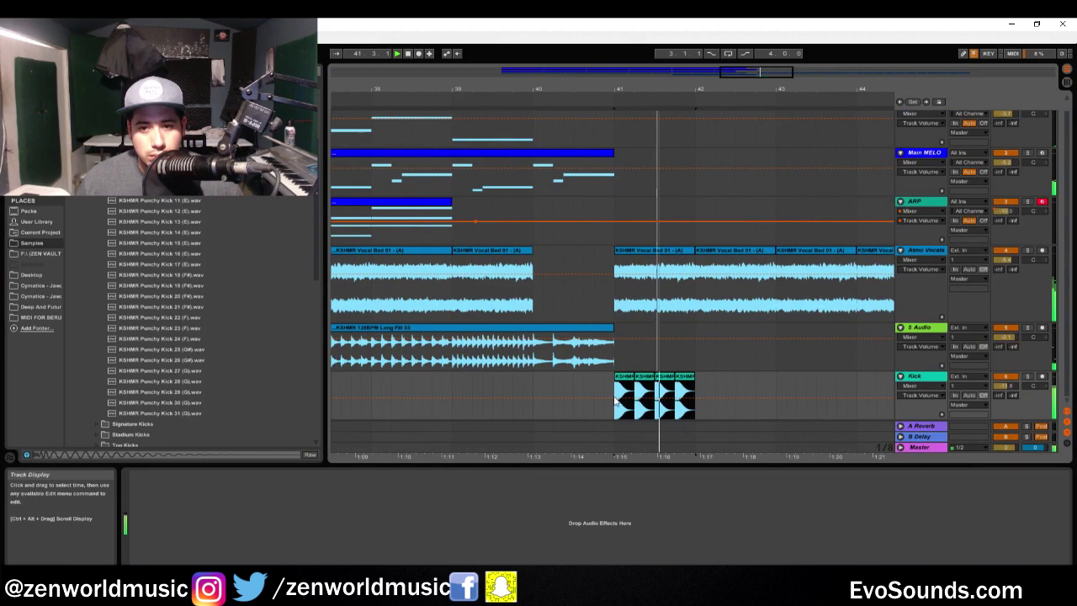
- Open the first kick clip at bar 41 and show the Kick track's fades
double_click(619, 402)
right_click(623, 216)
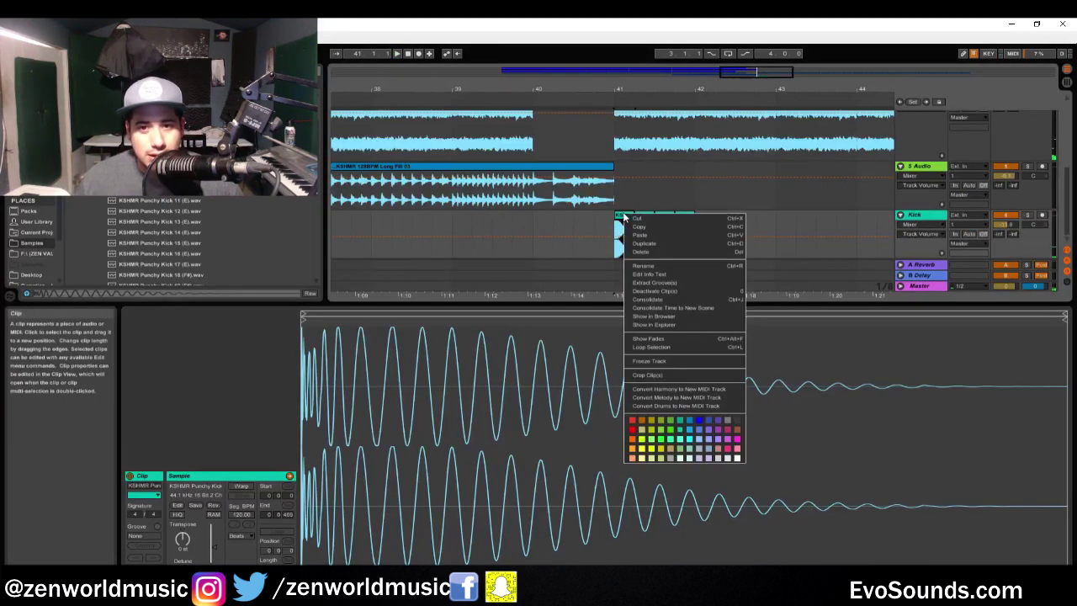
left_click(659, 337)
- Shape a fade-out on the first kick during playback and raise the Kick track's volume
key("space")
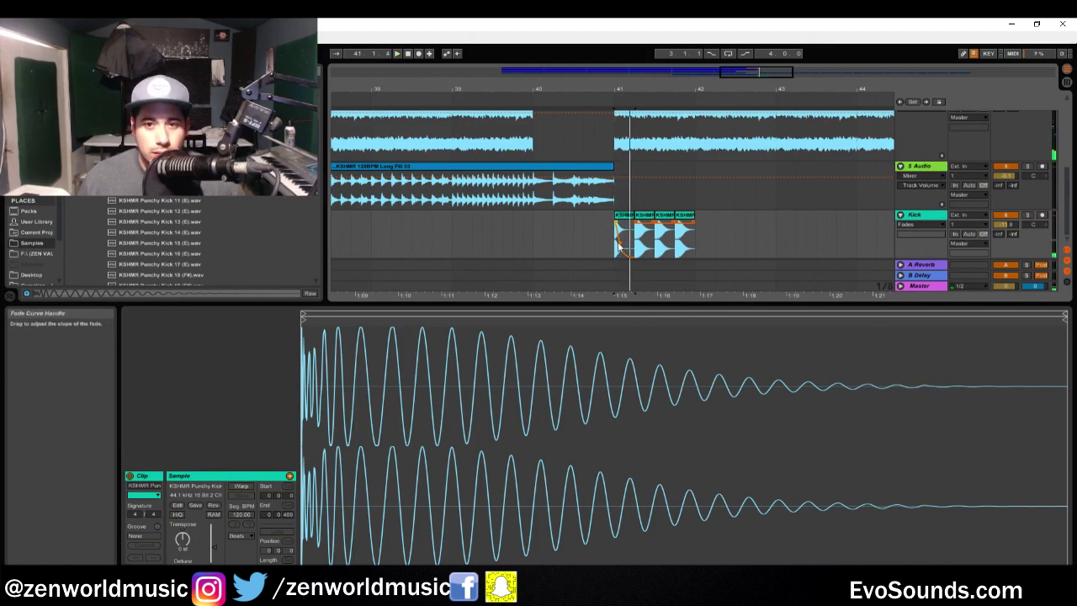
left_click(614, 249)
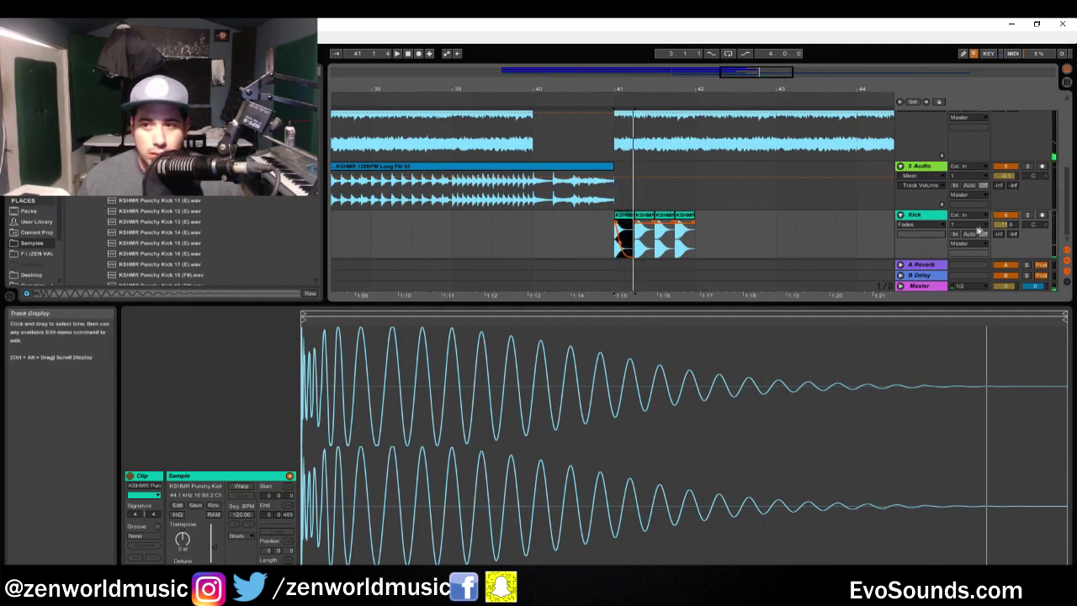
key("Tab")
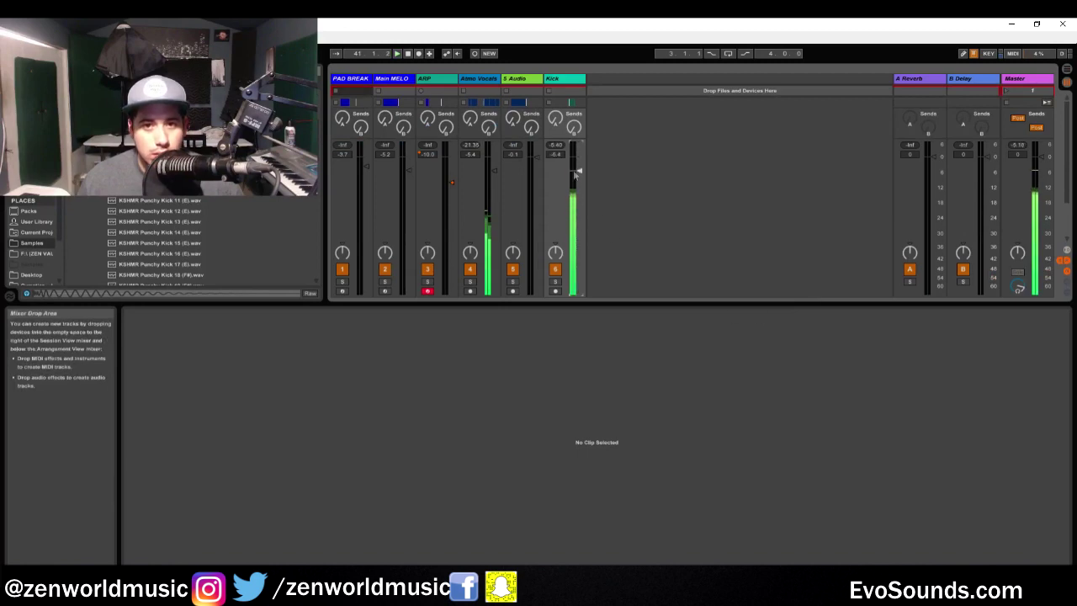
key("Tab")
- Repeat the one-bar pattern of four kicks from bar 41 up to bar 49
left_click_drag(611, 259, 698, 231)
key("ctrl+d")
key("ctrl+d")
key("ctrl+d")
left_click_drag(751, 74, 769, 105)
key("ctrl+d")
key("ctrl+d")
key("ctrl+d")
key("ctrl+d")
left_click_drag(781, 300, 804, 466)
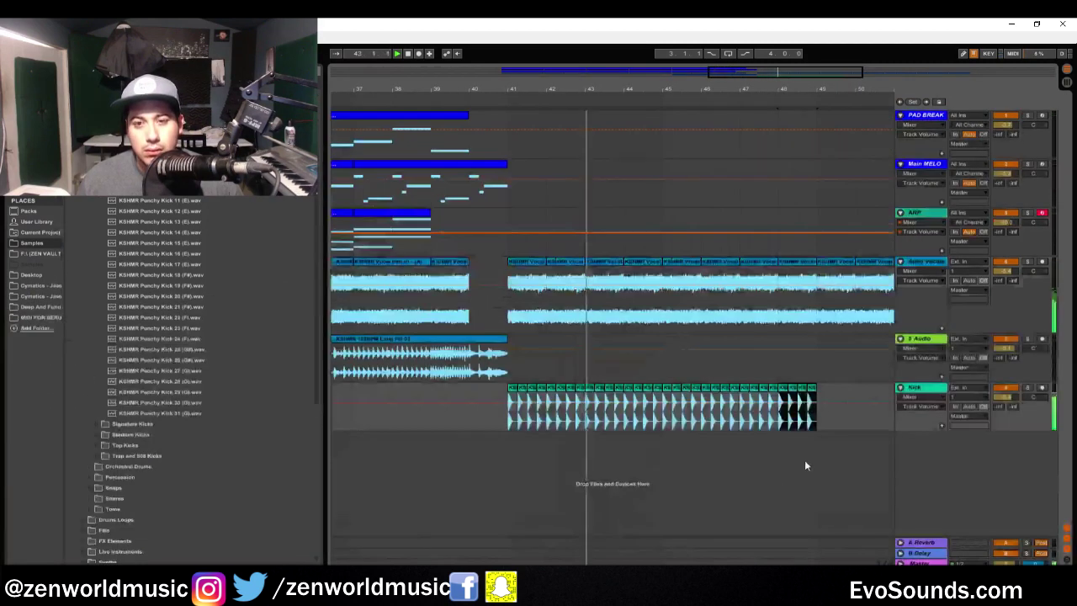
- Continue duplicating the one-bar kick pattern from bar 49 up to bar 61, level with the vocals' end
key("ctrl+d")
key("ctrl+d")
key("ctrl+d")
key("ctrl+d")
key("ctrl+d")
key("ctrl+d")
key("ctrl+d")
key("ctrl+d")
key("minus")
key("minus")
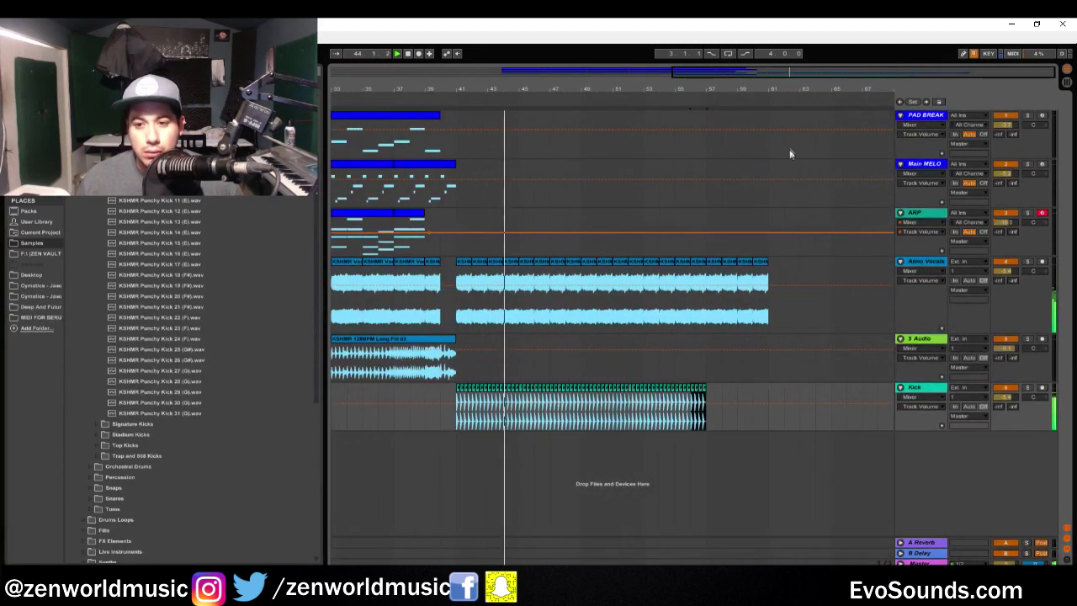
key("ctrl+d")
key("ctrl+d")
key("ctrl+d")
key("ctrl+d")
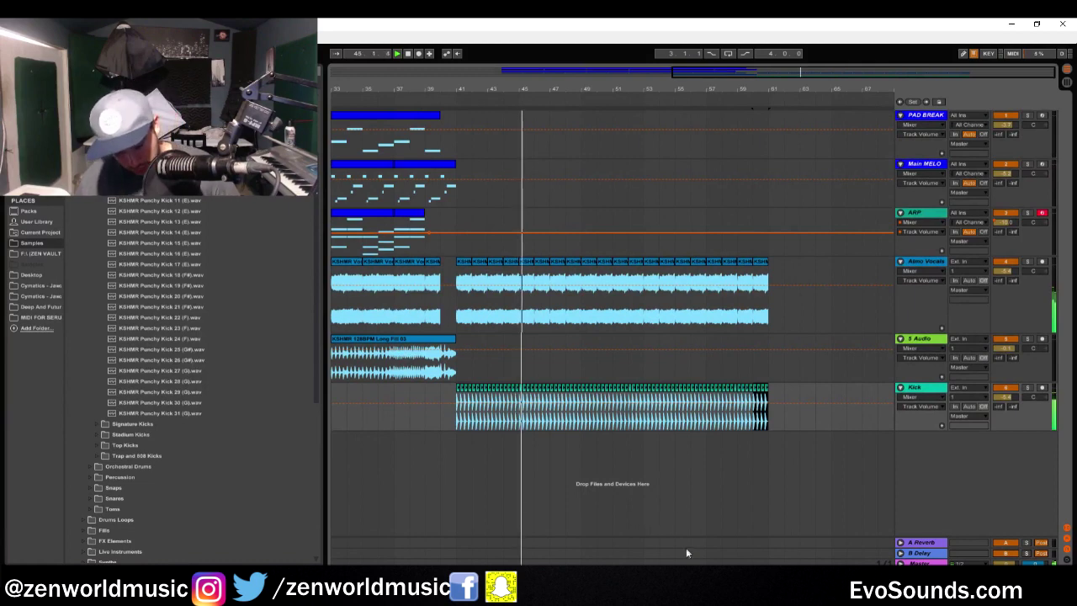
- Copy the first PAD BREAK clip and add a MIDI track named Bass below the ARP track
left_click(927, 166)
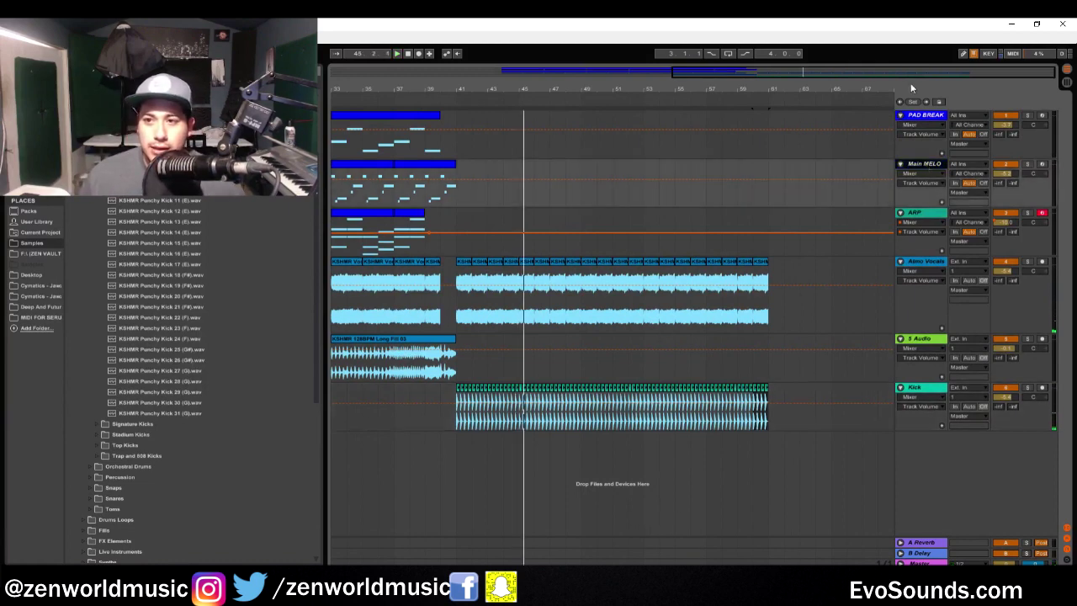
left_click_drag(758, 71, 342, 116)
left_click(408, 113)
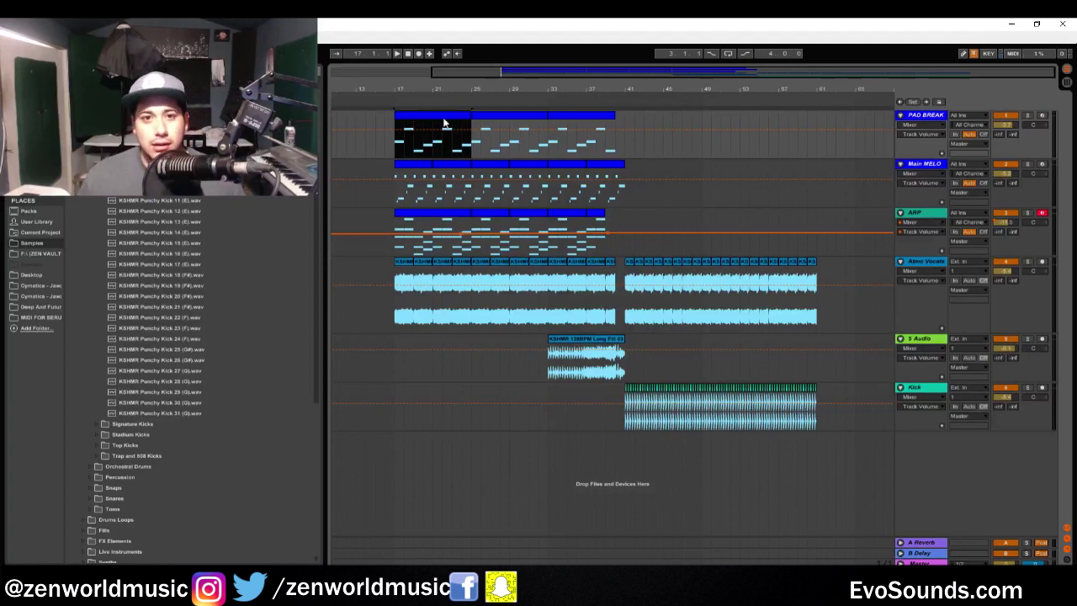
left_click(921, 213)
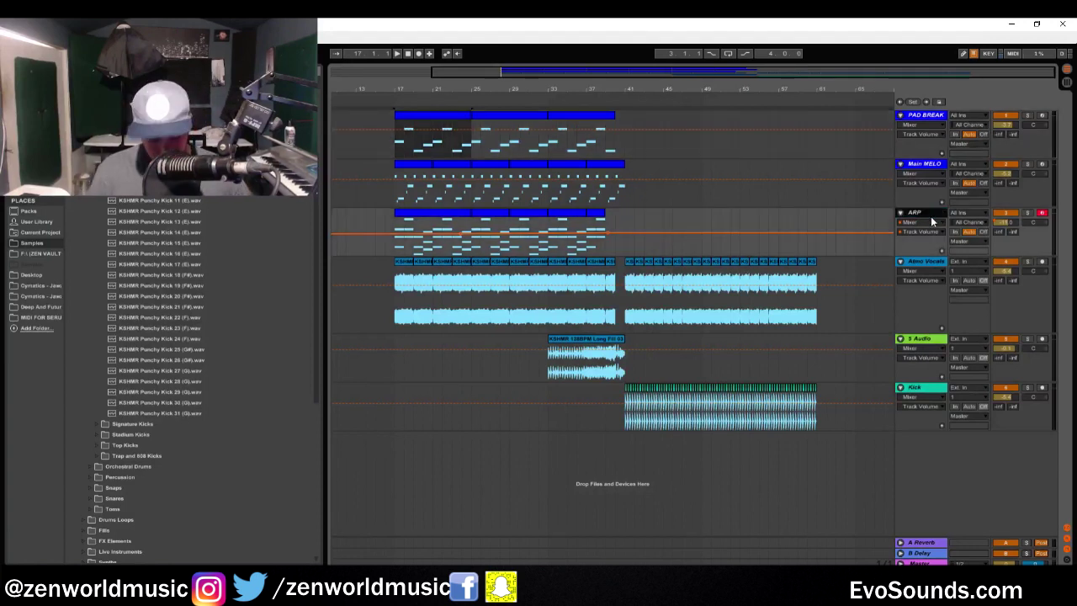
key("ctrl+shift+t")
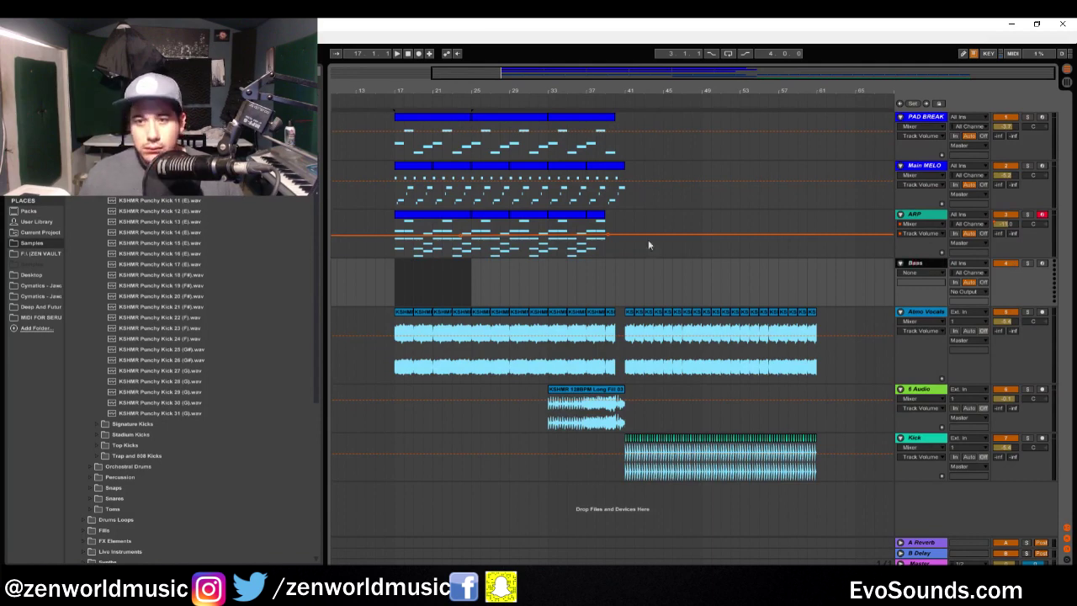
- Copy the Serum_x64 device from the Main MELO track to the Bass track
left_click(34, 172)
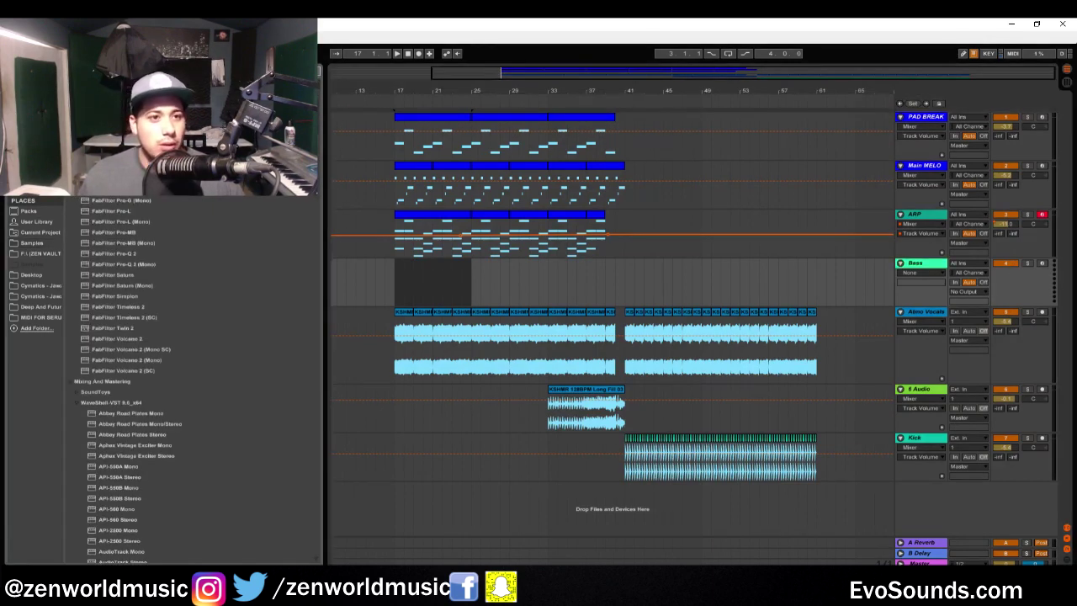
left_click(612, 298)
left_click_drag(835, 81, 922, 175)
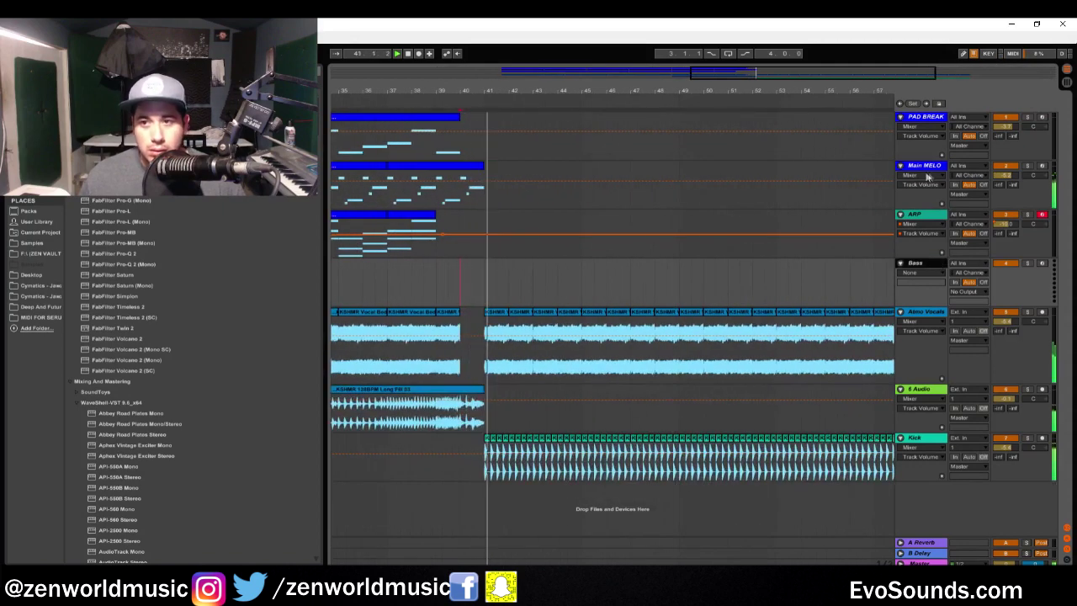
double_click(930, 173)
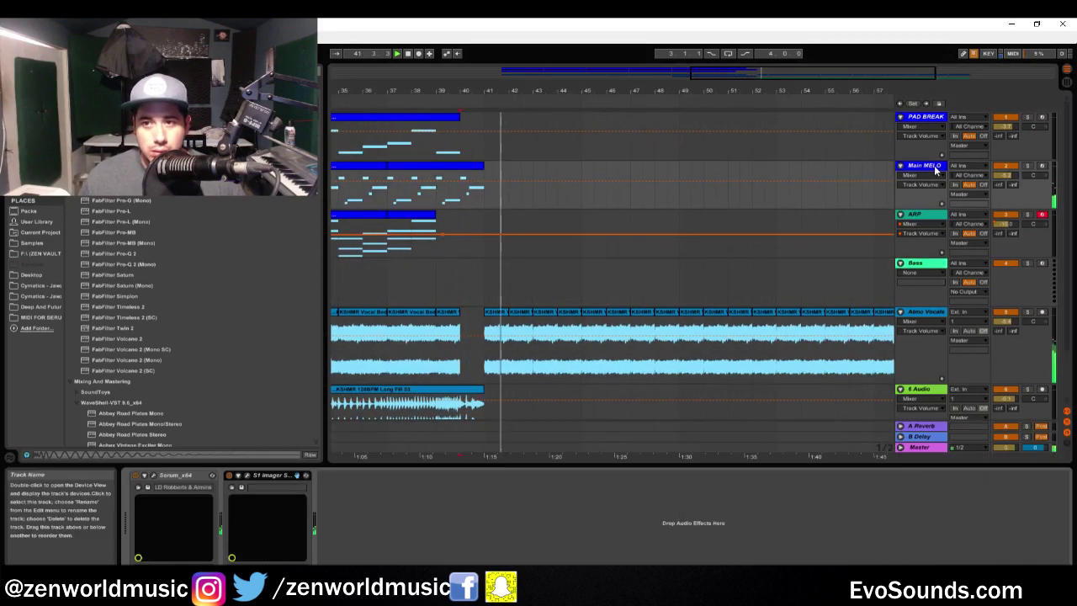
left_click(170, 482)
key("Delete")
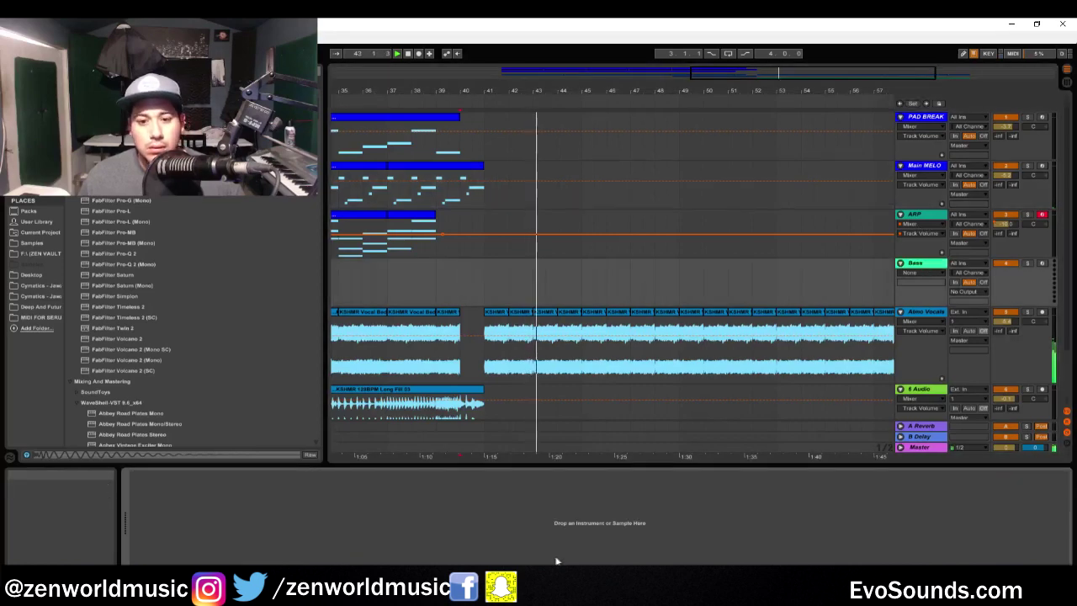
- Paste the copied PAD BREAK clip onto the Bass track at bar 41
scroll(633, 157, "down", 3)
left_click(489, 283)
left_click(516, 291)
key("ctrl+v")
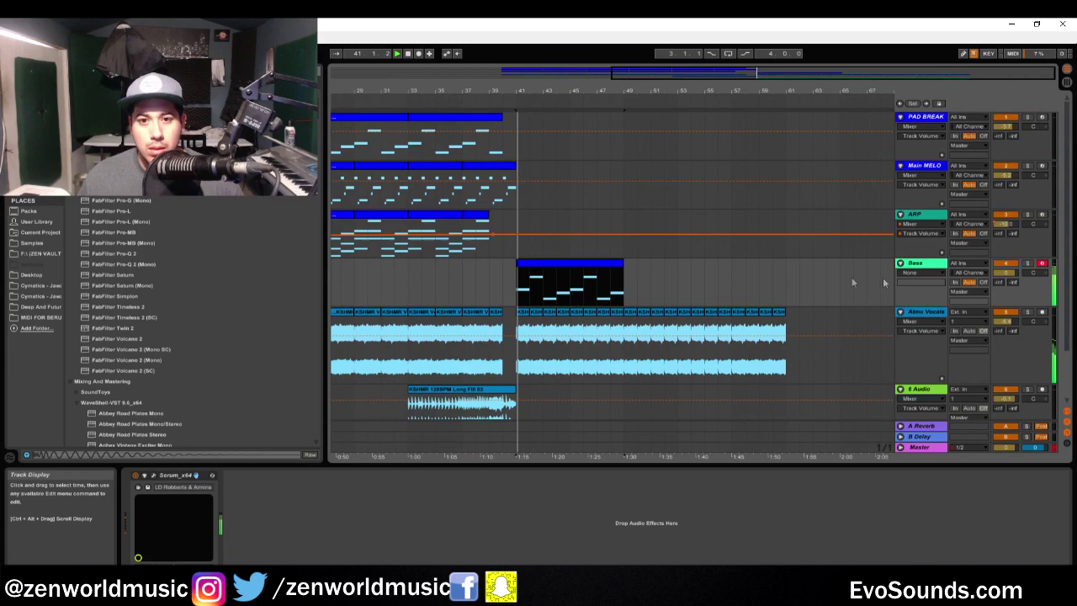
- Add a Compressor after Serum on the Bass track and expand its sidechain settings
left_click(34, 157)
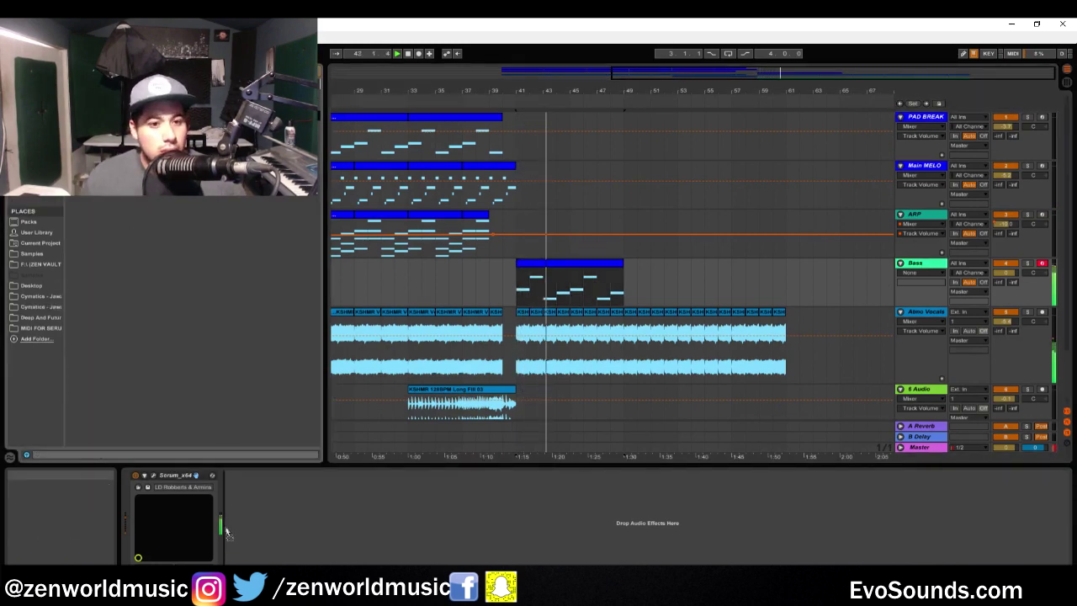
left_click_drag(101, 391, 238, 478)
left_click(237, 476)
- Sidechain the Bass track's Compressor from the Kick track with an infinite ratio and a lowered threshold
left_click(245, 502)
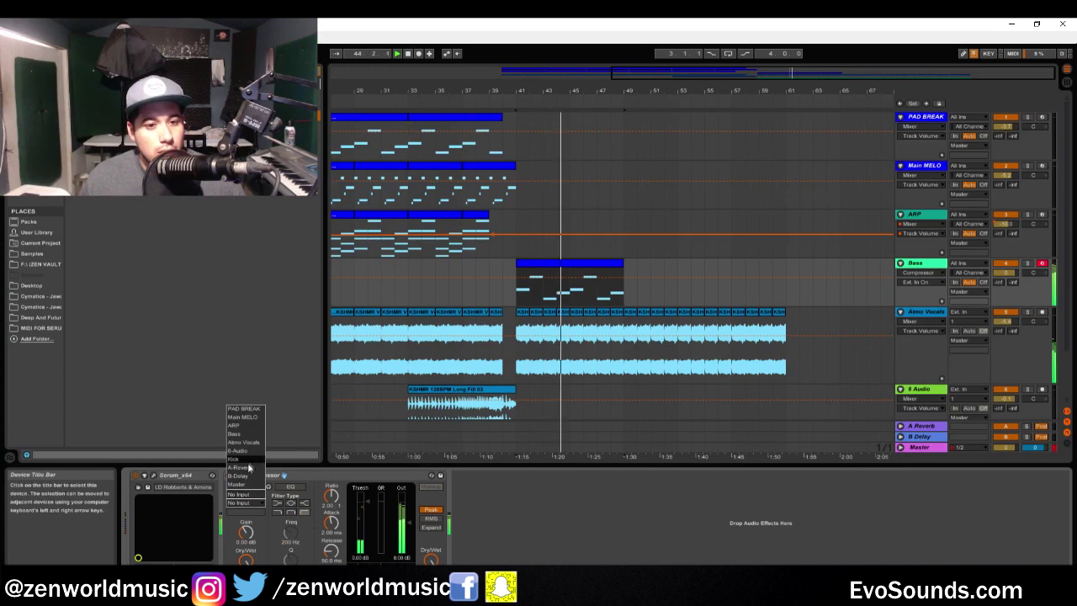
left_click(248, 460)
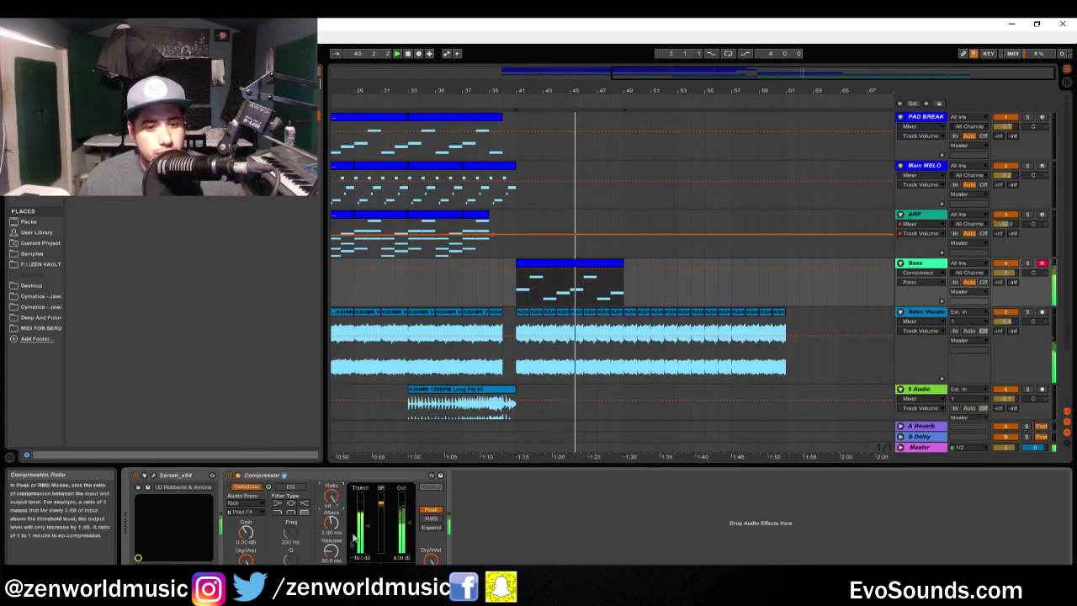
left_click_drag(361, 497, 361, 535)
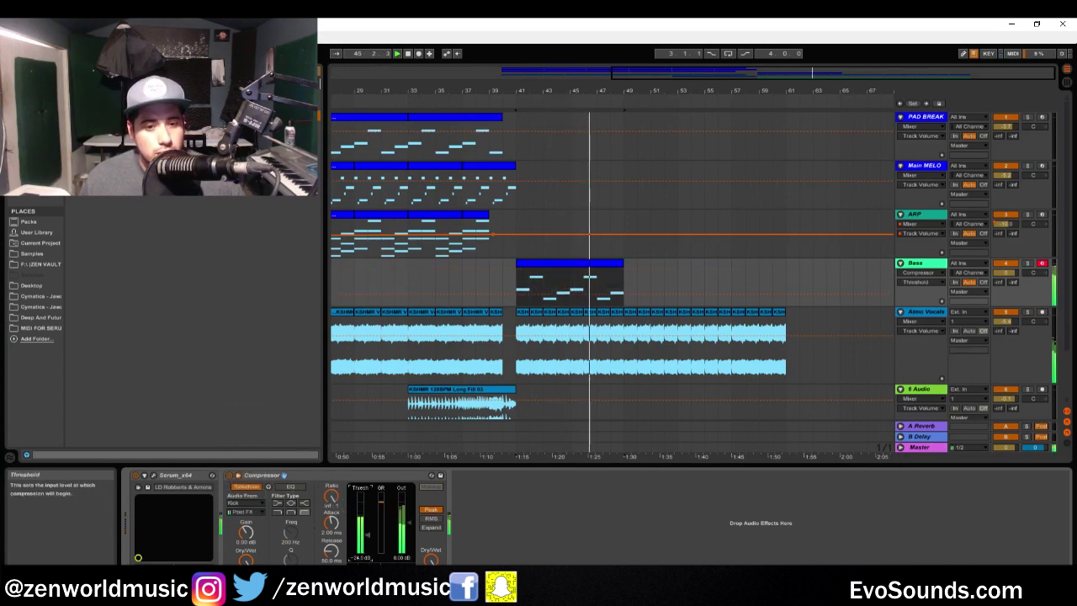
- Duplicate the Main MELO section from bar 33 to 41 so it continues from bar 41 to bar 49
left_click(488, 220)
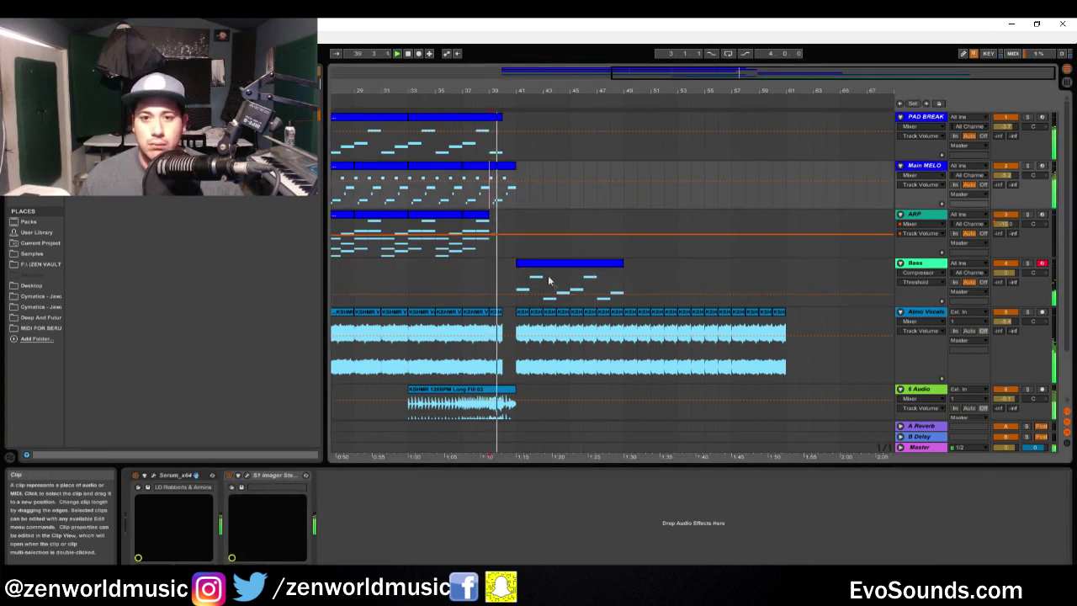
left_click_drag(515, 187, 409, 187)
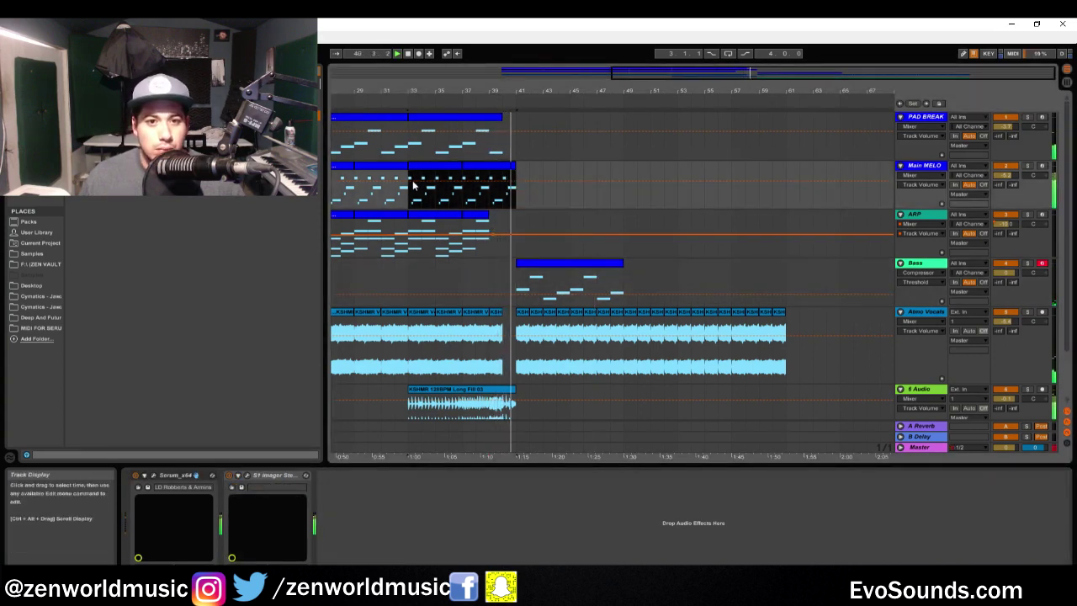
key("ctrl+d")
left_click(810, 190)
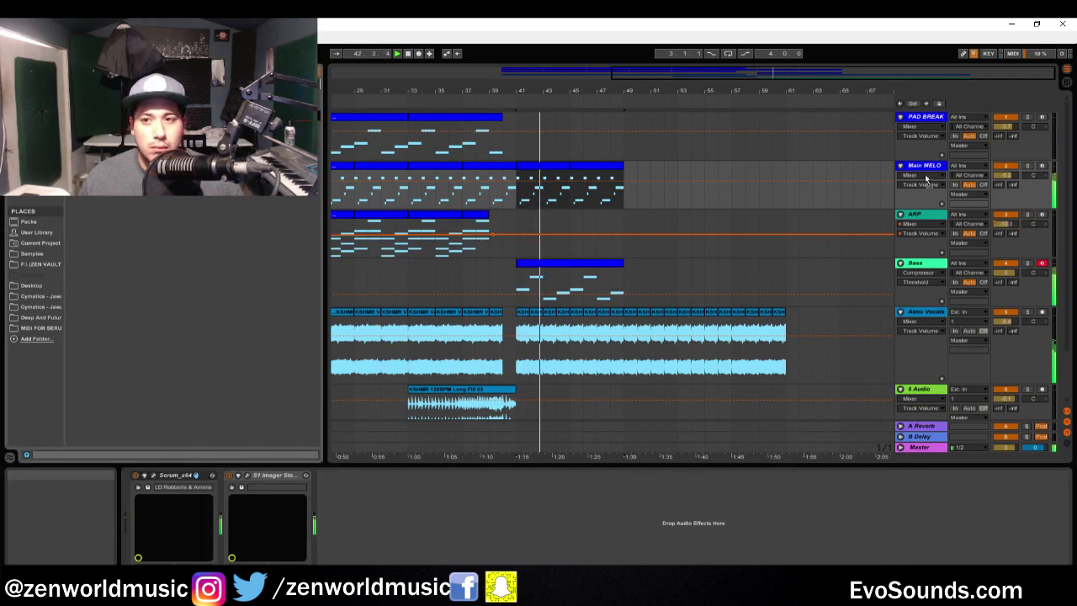
- Add a Compressor to the Main MELO track, sidechained from the Kick track with an infinite ratio and a lowered threshold
left_click(915, 262)
left_click(331, 475)
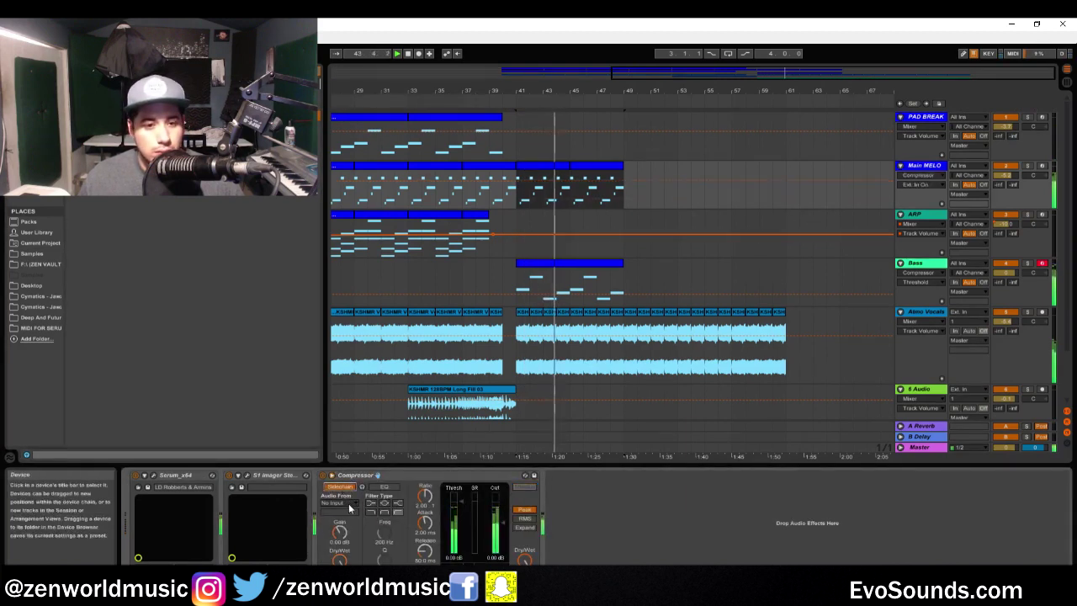
left_click(336, 494)
left_click(332, 459)
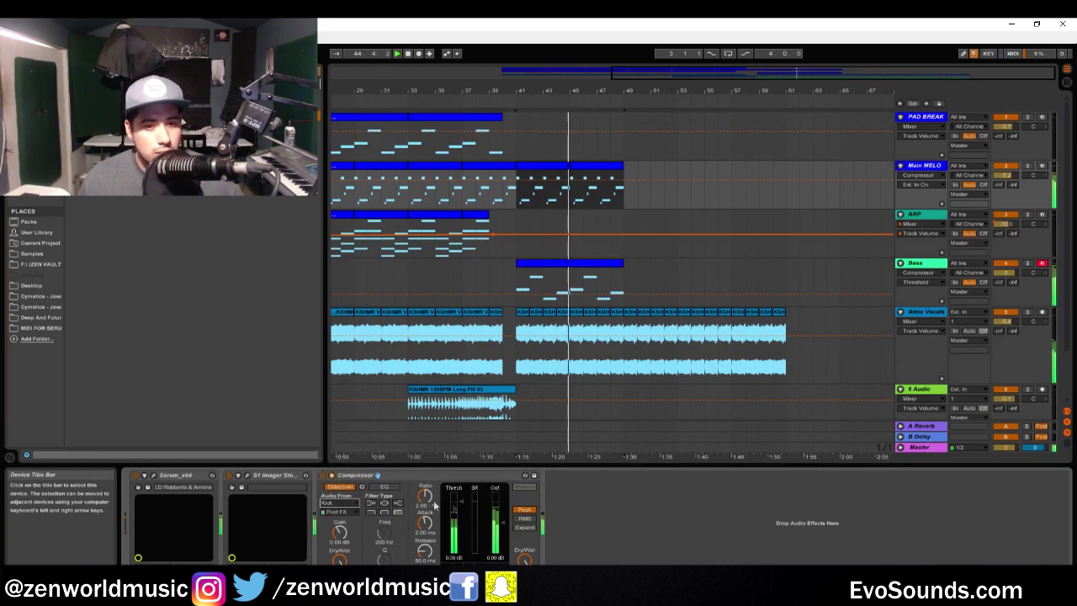
left_click_drag(468, 535, 469, 529)
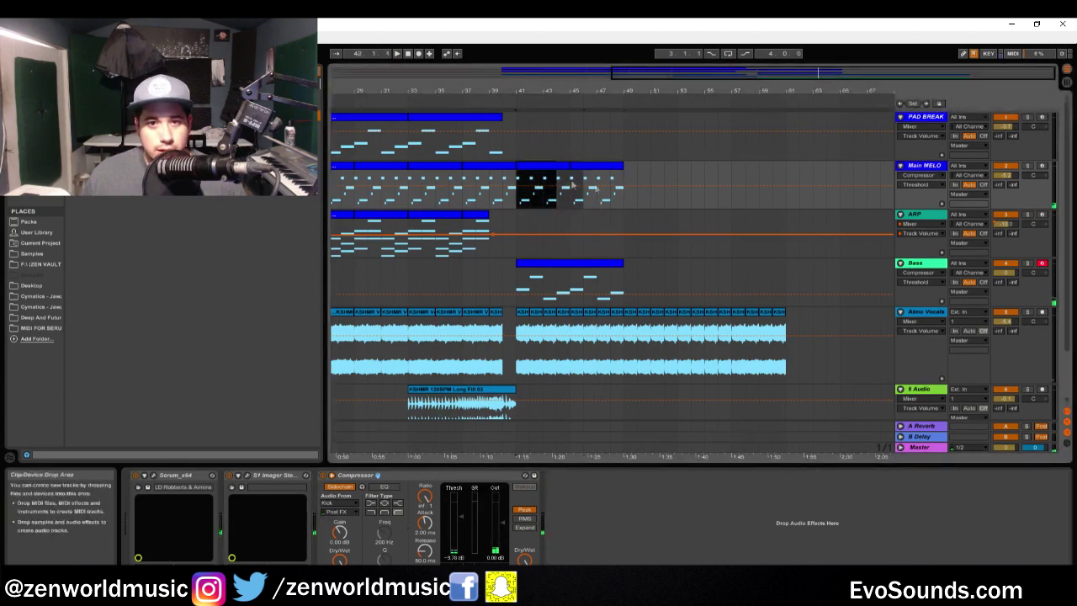
- Duplicate the Main MELO section from bar 41 to 49 twice, extending the melody to bar 65
key("ctrl+d")
key("ctrl+d")
- Open Serum on the Bass track, move its window below the Bass clip, and solo the track during playback
left_click(929, 274)
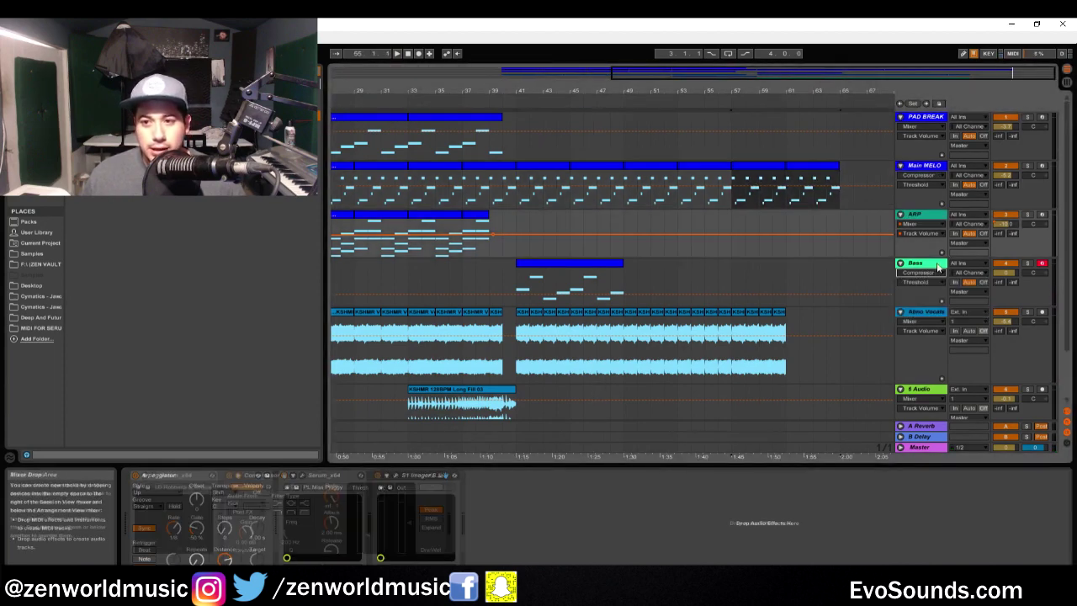
left_click(153, 475)
key("space")
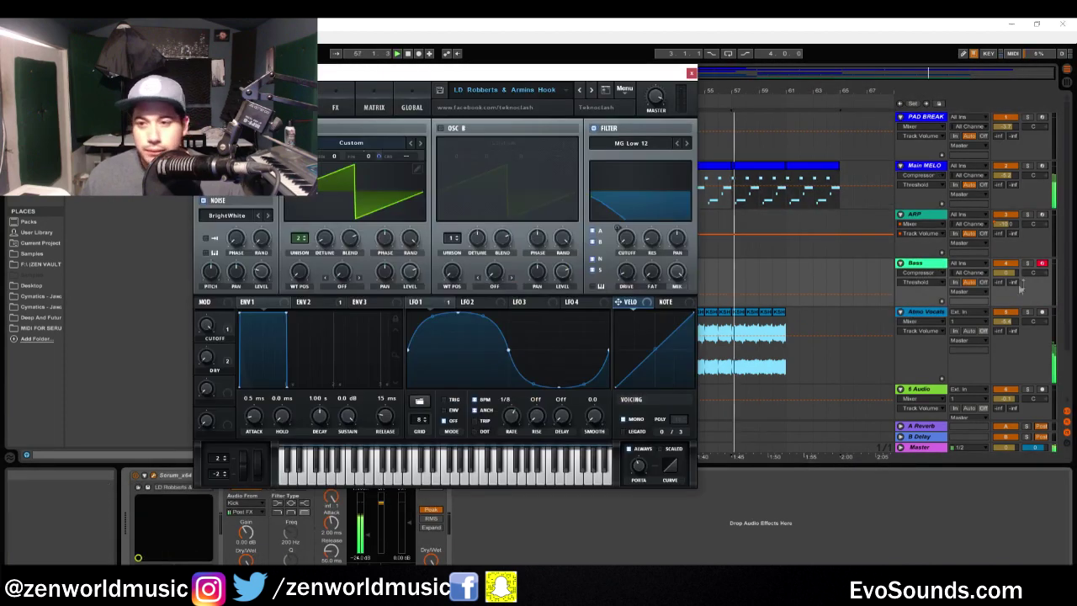
left_click_drag(592, 76, 591, 365)
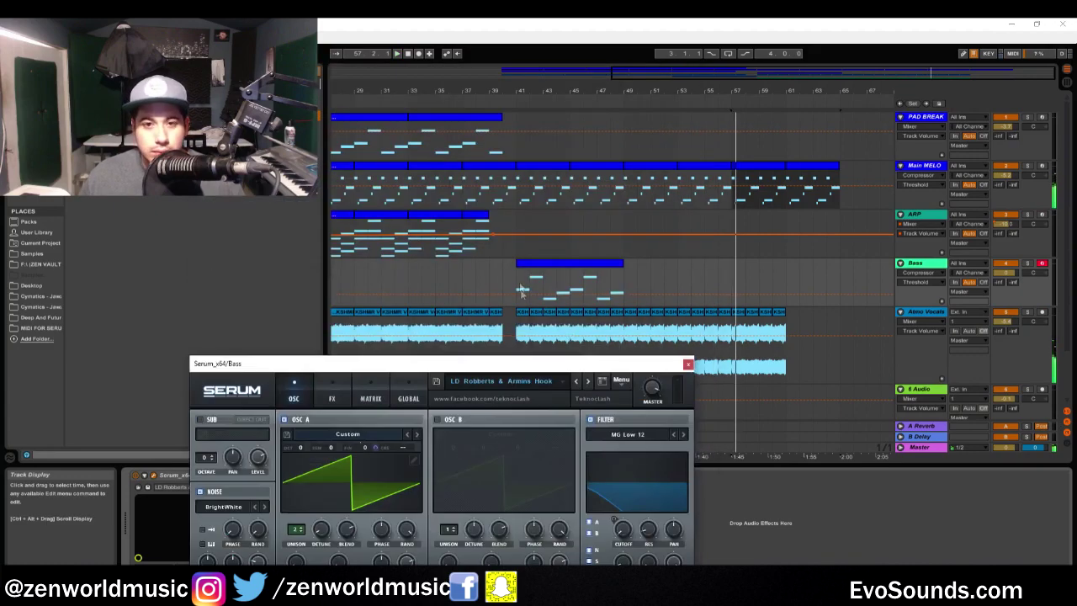
left_click(1028, 264)
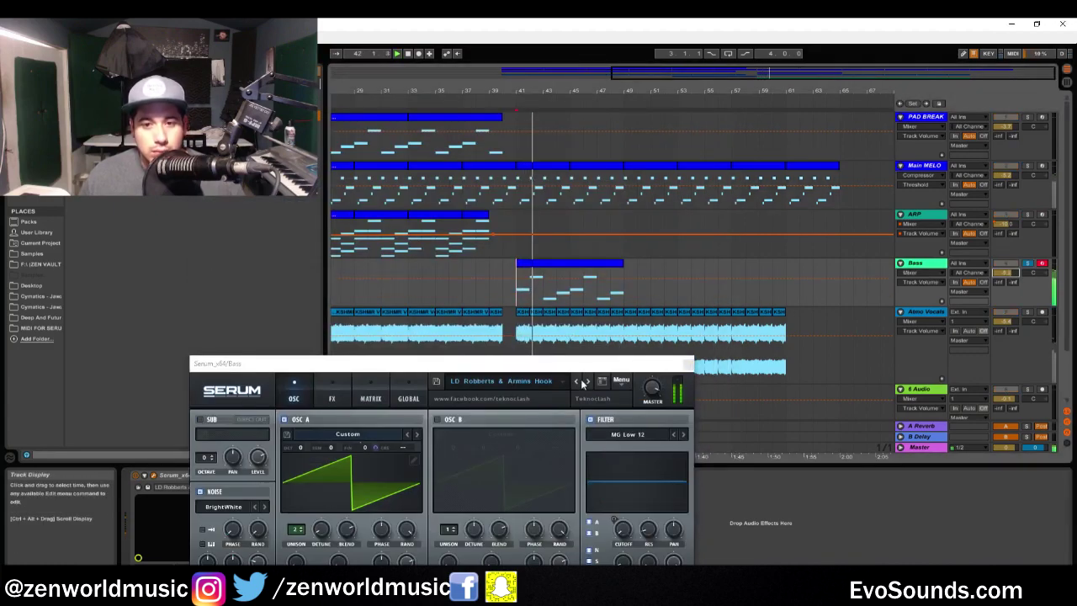
- Audition the Teknoclash bass presets in the Bass track's Serum, stepping from BA Again this Oliver to BA BassDub
left_click(556, 381)
mouse_move(547, 418)
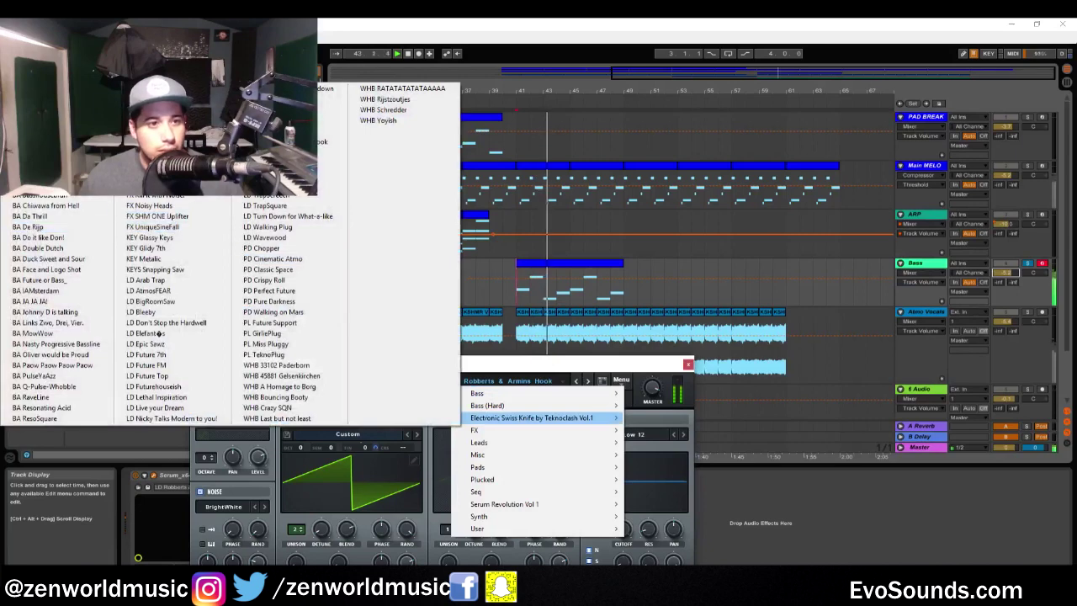
left_click(586, 382)
left_click(587, 381)
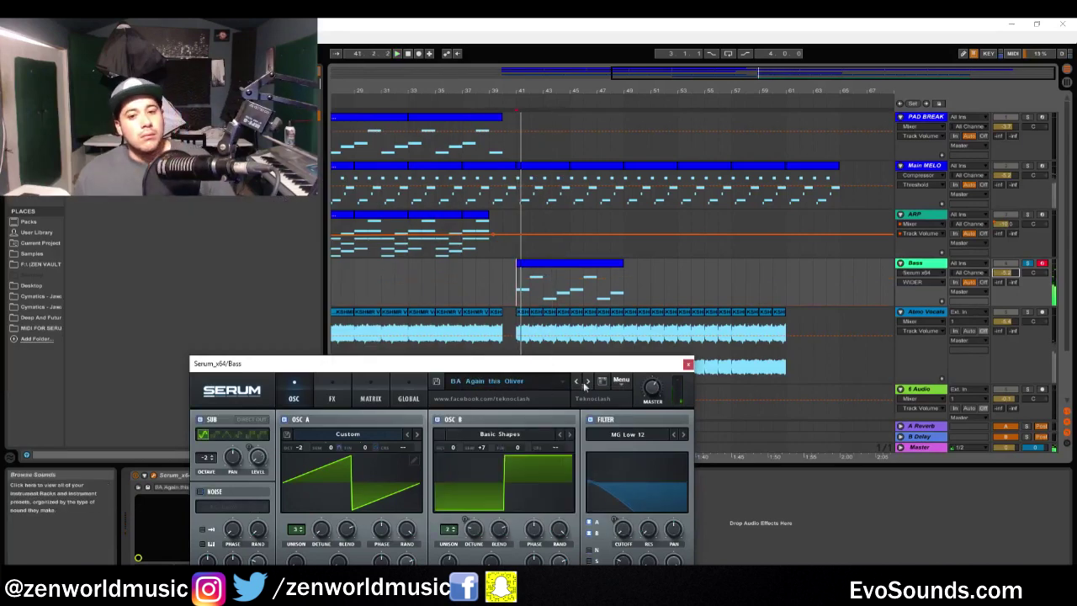
left_click(586, 383)
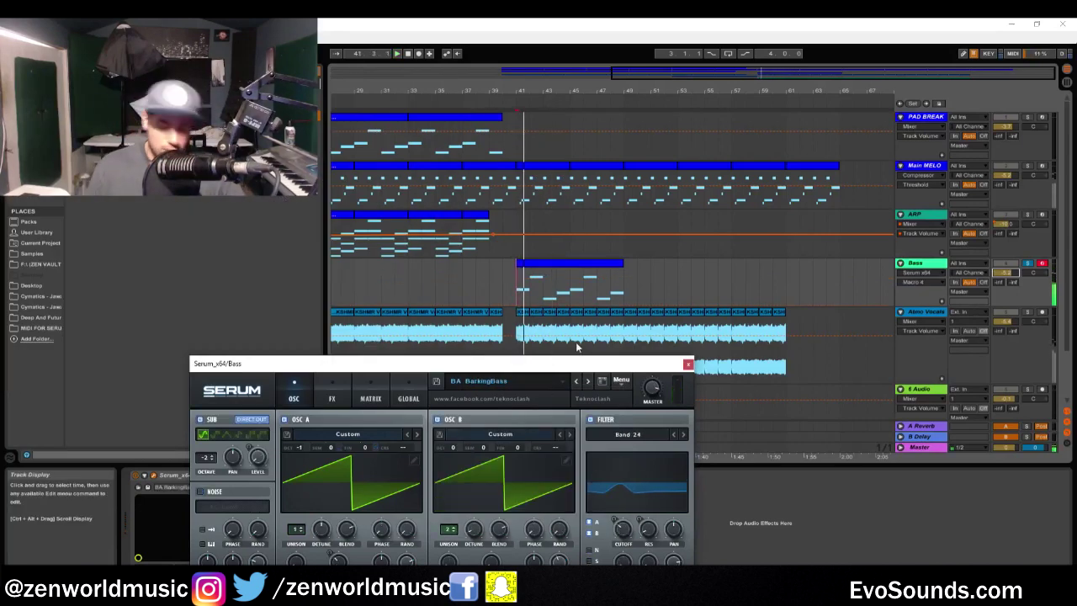
left_click(599, 388)
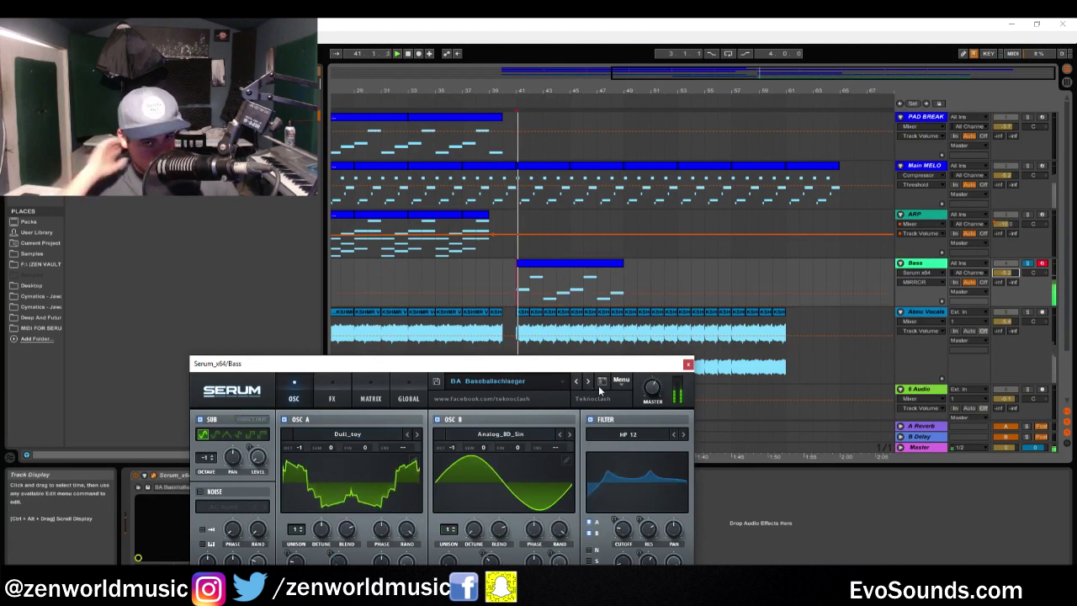
left_click(590, 385)
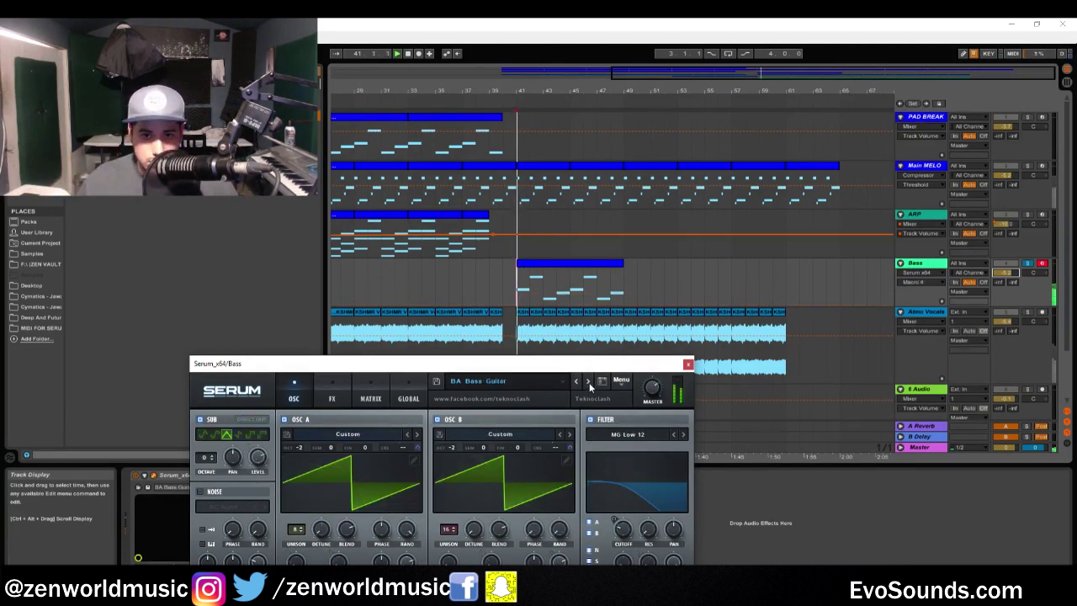
left_click(591, 385)
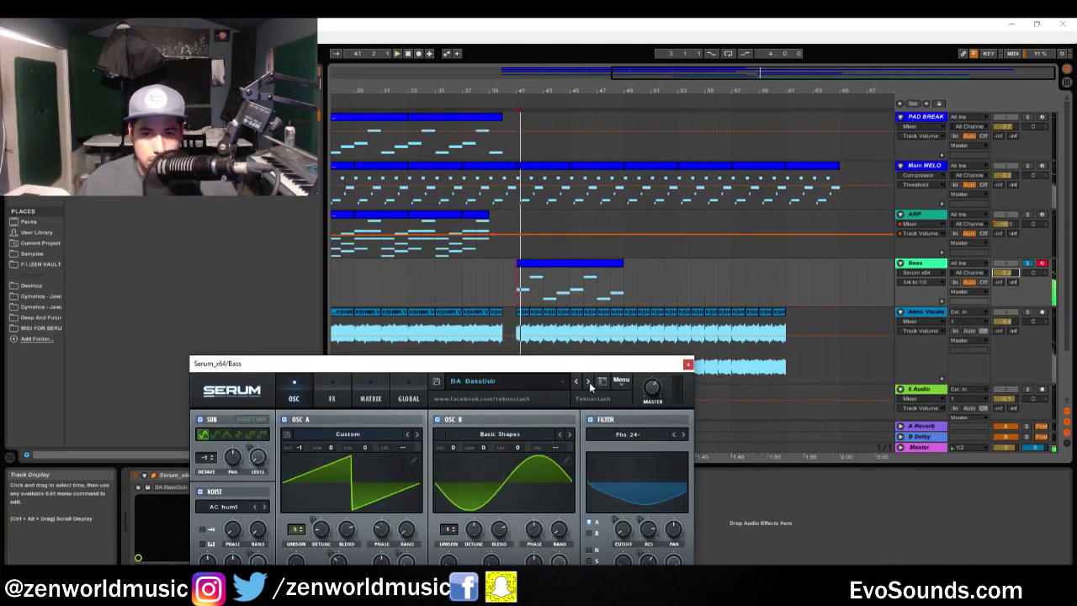
- Transpose all notes in the Bass track's clip up one octave and reopen the track's Serum synth
left_click(687, 364)
double_click(547, 265)
left_click_drag(551, 458, 551, 261)
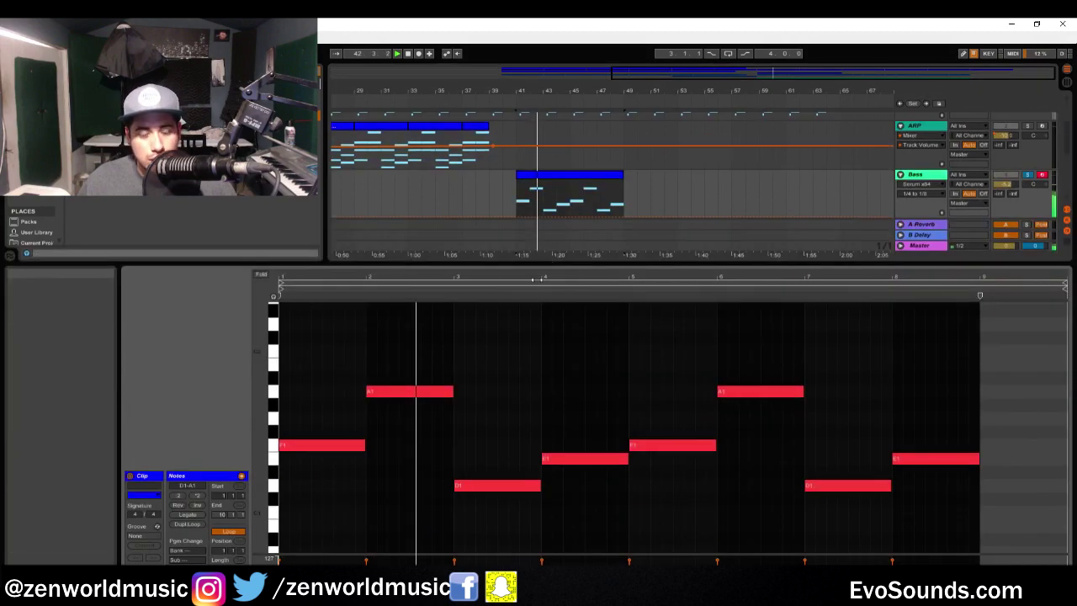
left_click(925, 180)
key("shift+Up")
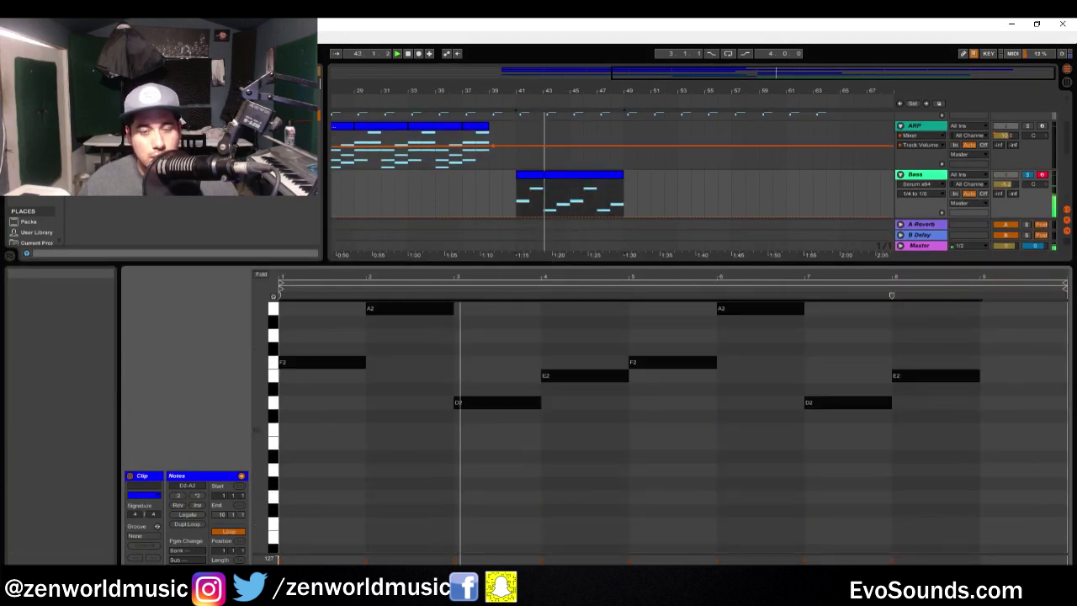
double_click(925, 179)
left_click(161, 476)
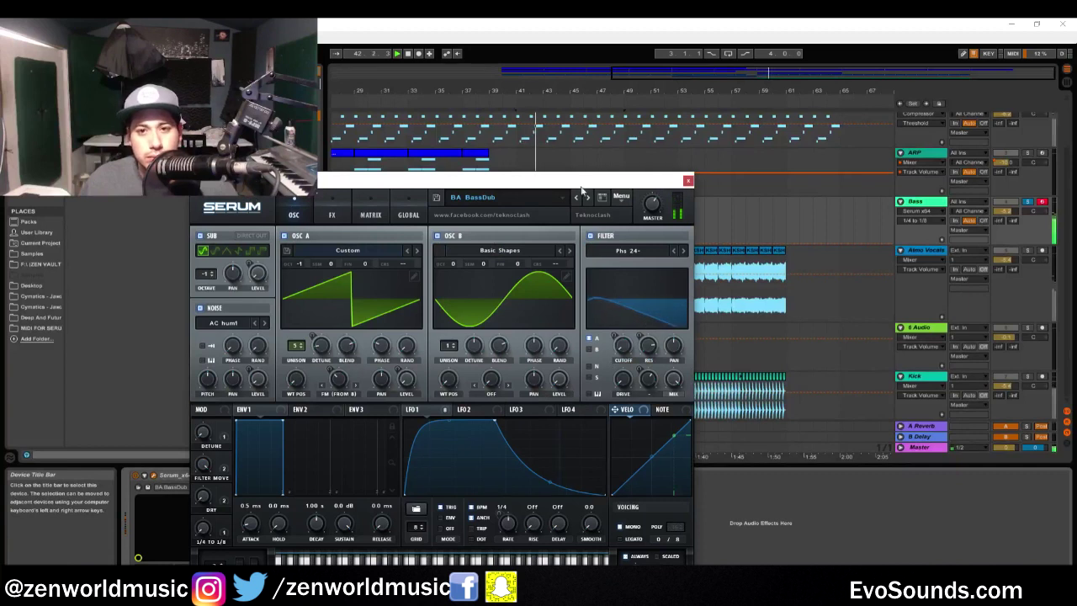
- Audition the successive Serum bass presets following BA BassDub up to BA Duck Sweet and Sour while the loop plays
left_click(588, 198)
left_click(587, 200)
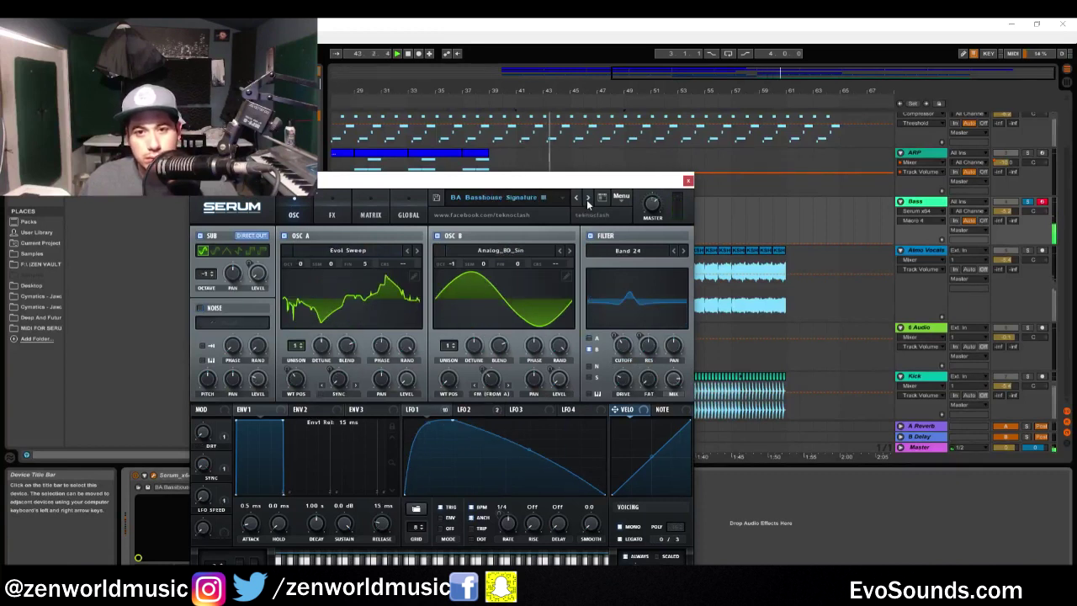
left_click(587, 200)
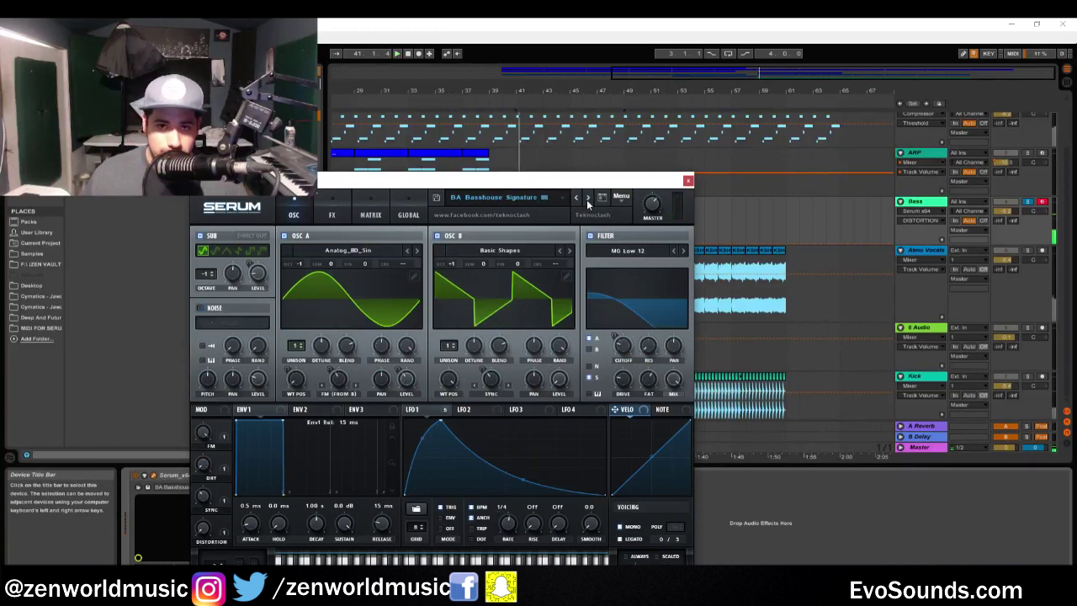
left_click(587, 199)
left_click(587, 198)
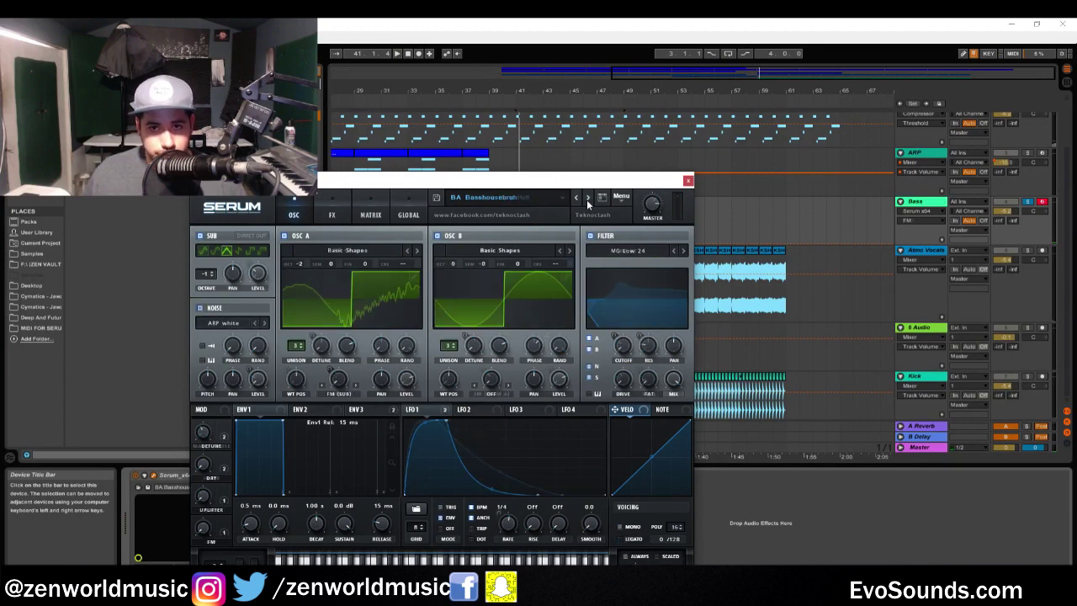
left_click(587, 199)
left_click(587, 199)
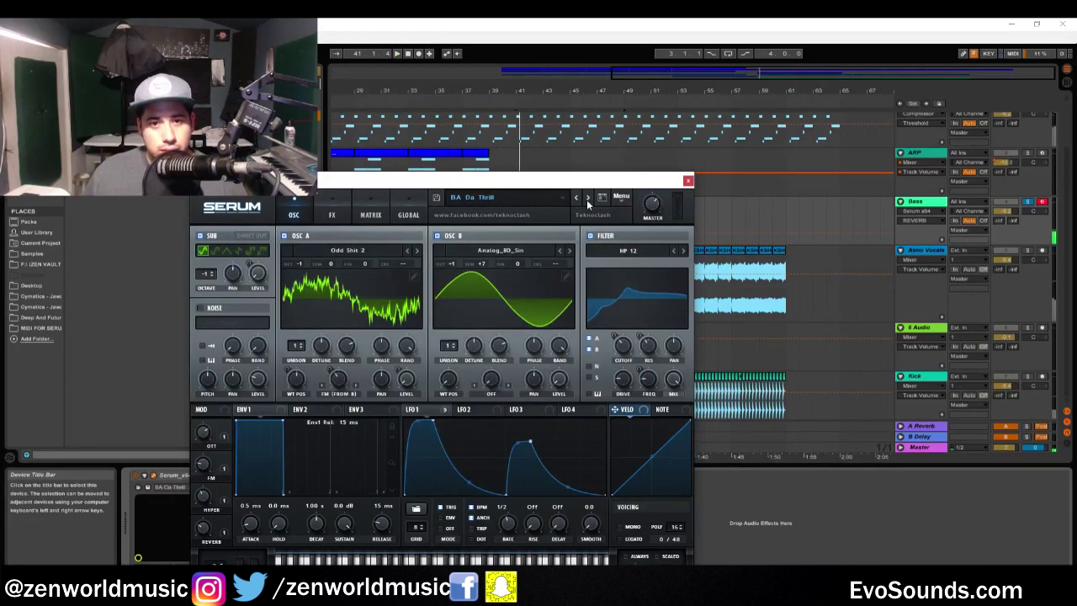
left_click(587, 200)
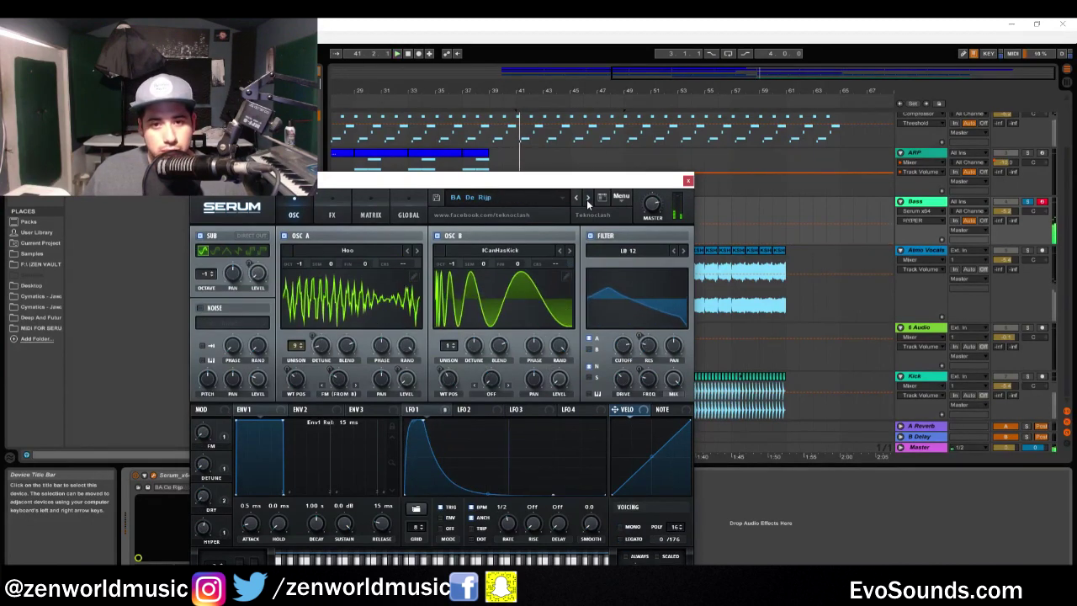
left_click(588, 200)
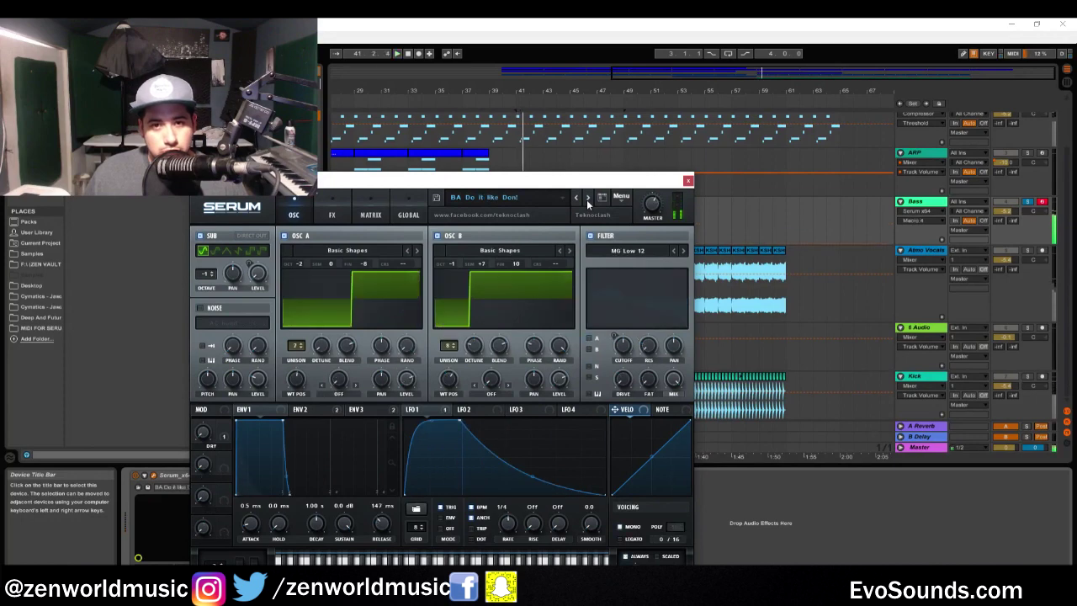
left_click(587, 199)
left_click(587, 200)
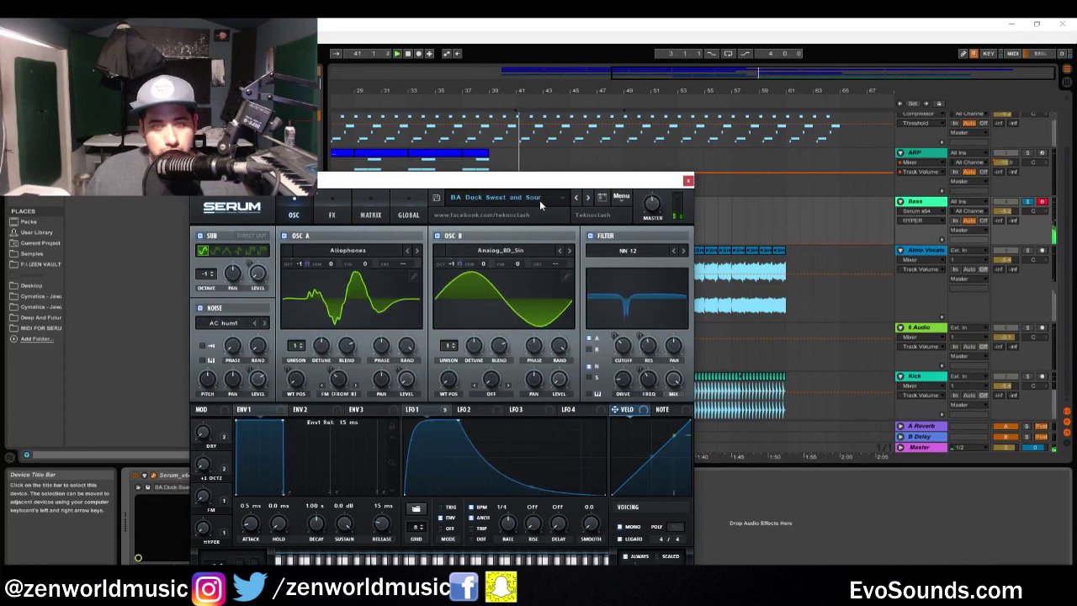
- Load the BA Nasty Progressive Bassline preset from Electronic Swiss Knife by Teknoclash Vol.1 and paste an EQ Eight before the Bass track's Compressor
left_click(539, 201)
mouse_move(539, 234)
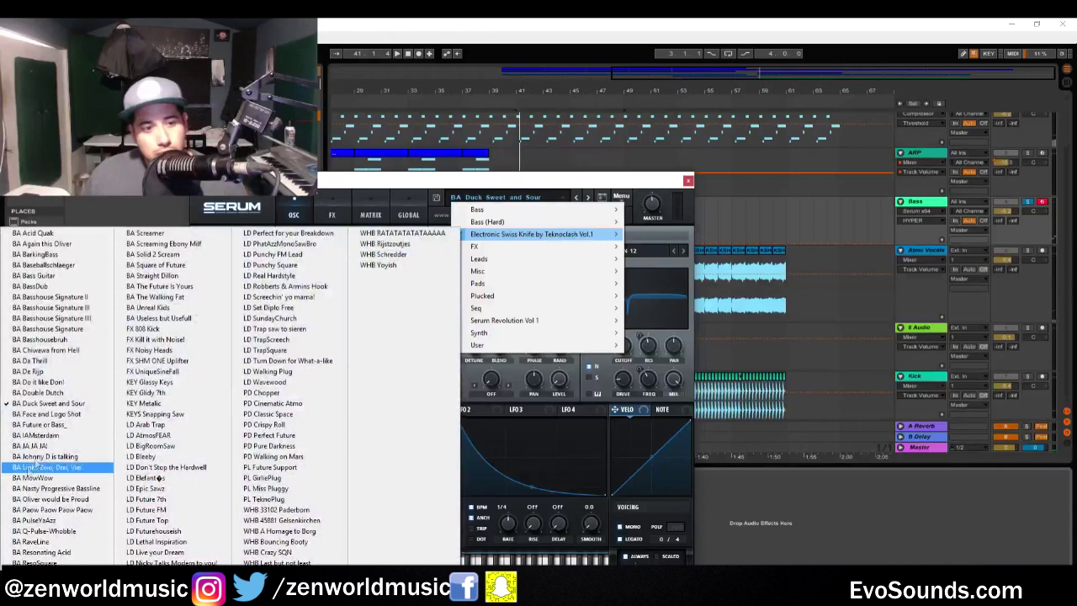
left_click(92, 488)
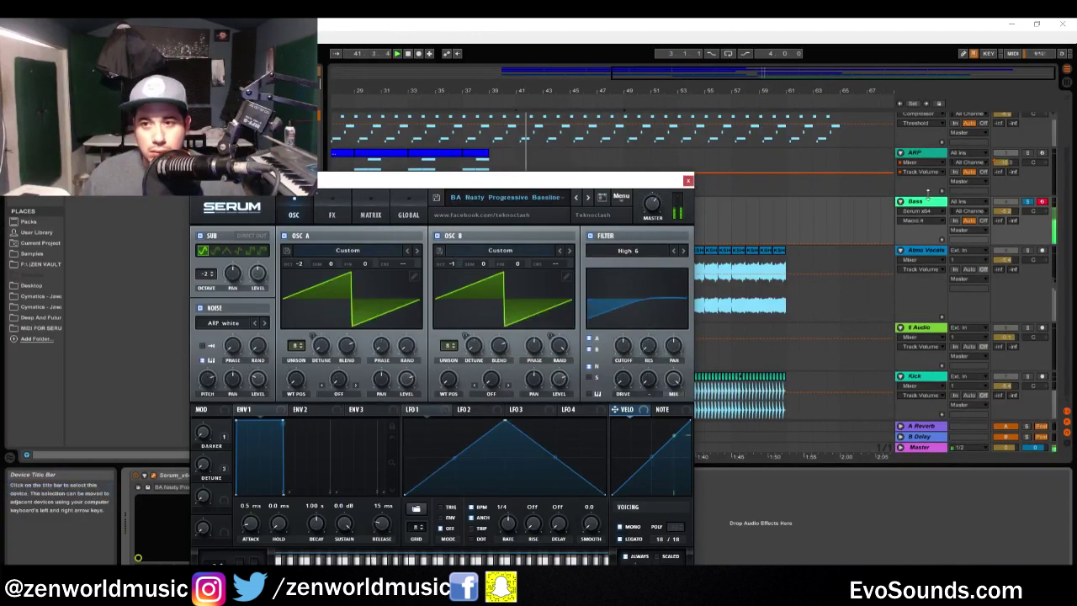
left_click(687, 180)
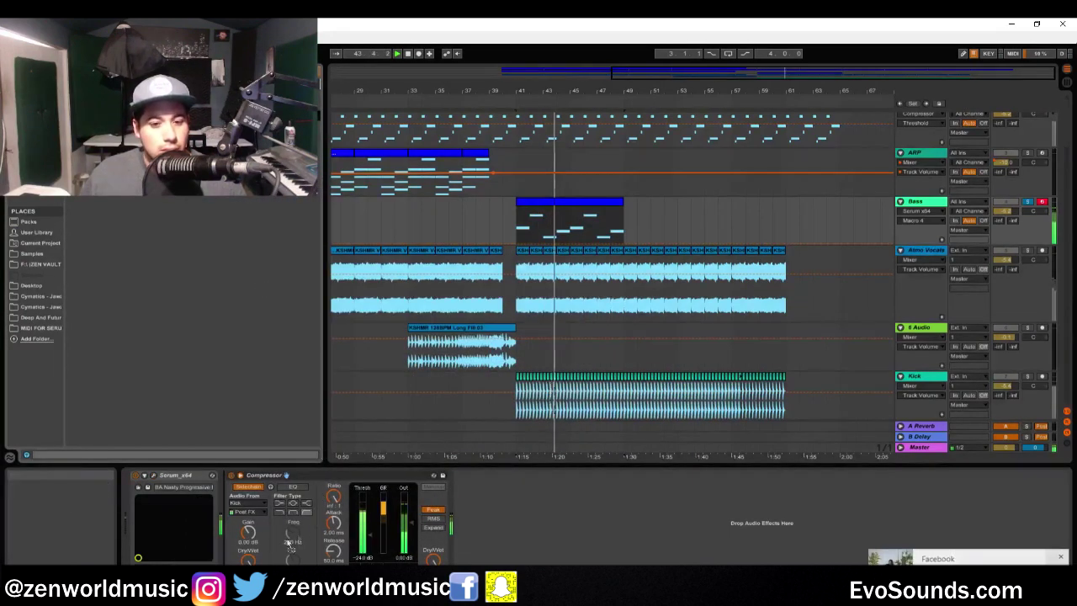
key("ctrl+v")
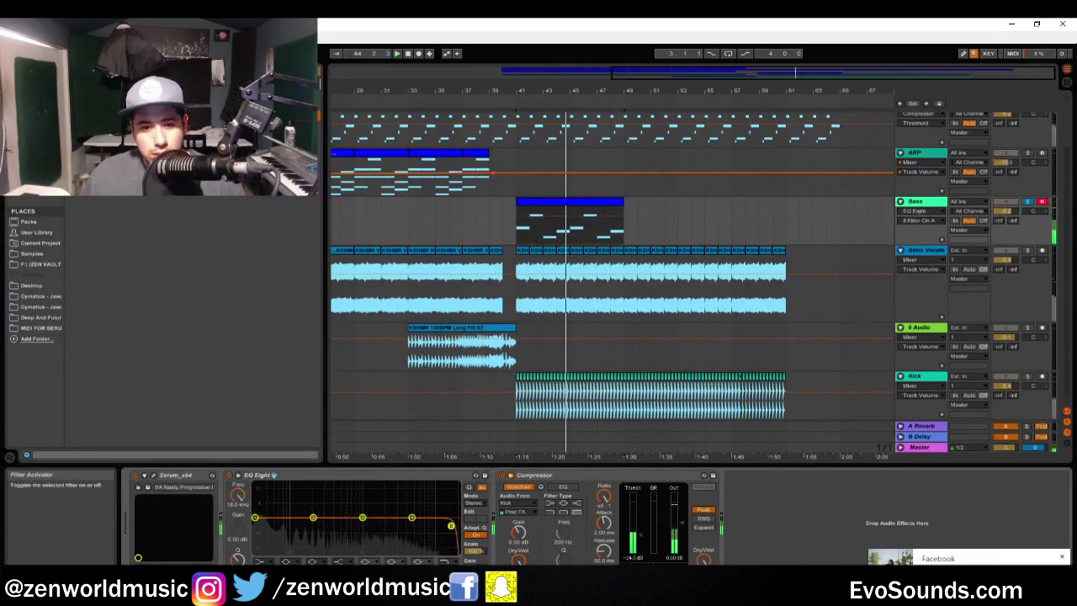
- Switch to Facebook in the web browser and view the image message in an open chat conversation
key("alt+Tab")
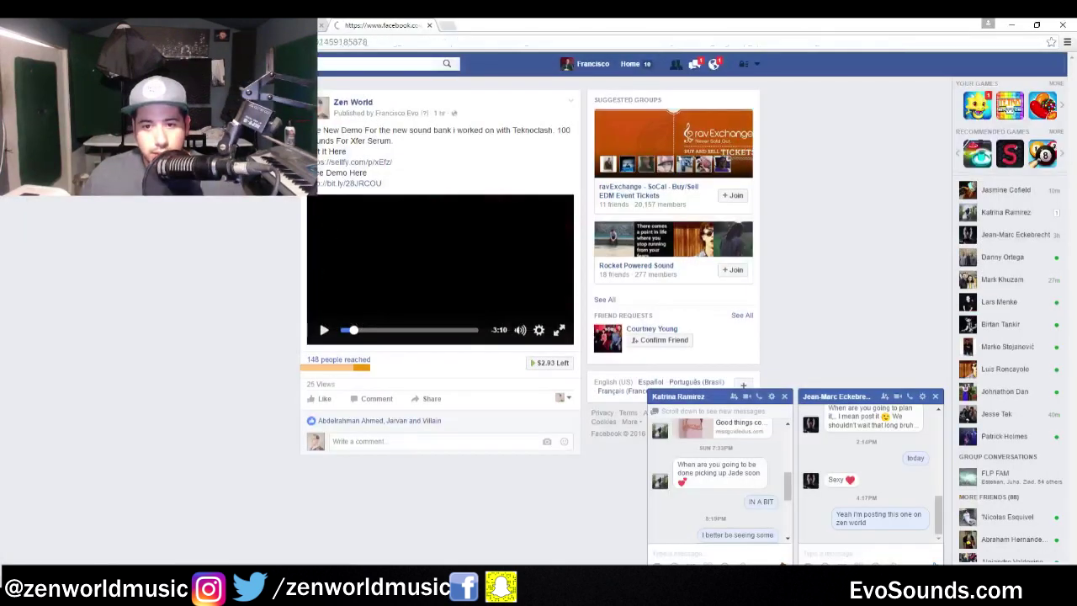
left_click(709, 501)
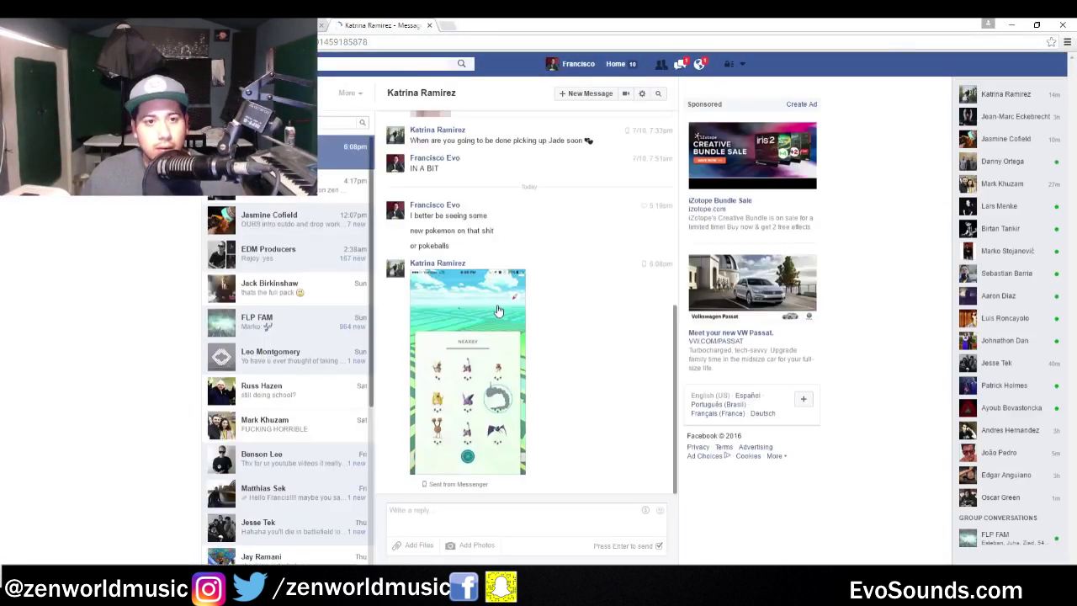
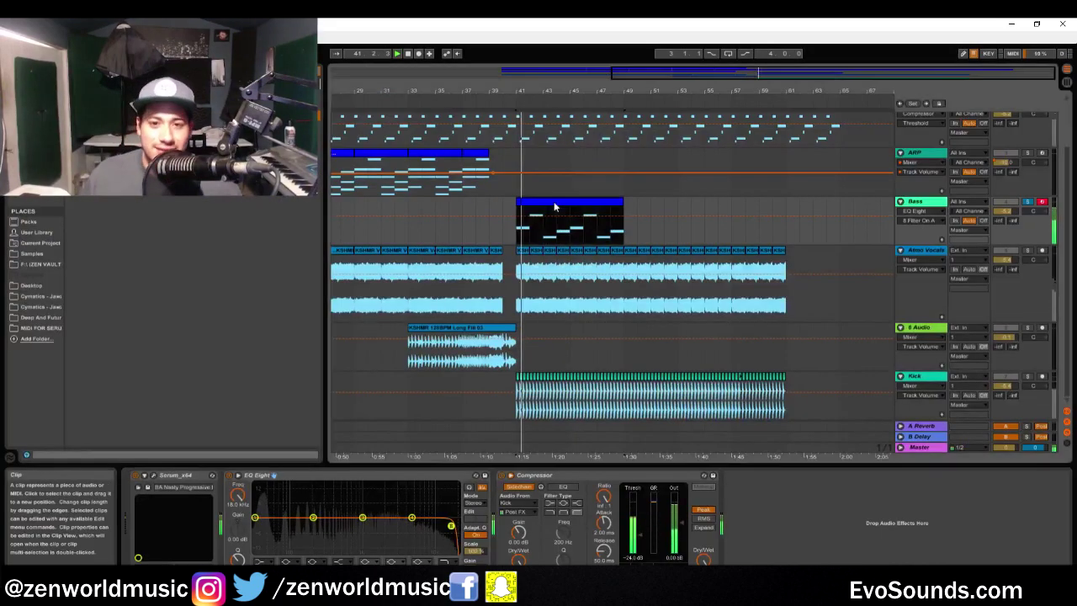
- Add the Mono utility device with 0% width after the Compressor on the Bass track and play the section from bar 41
double_click(554, 207)
key("shift+Tab")
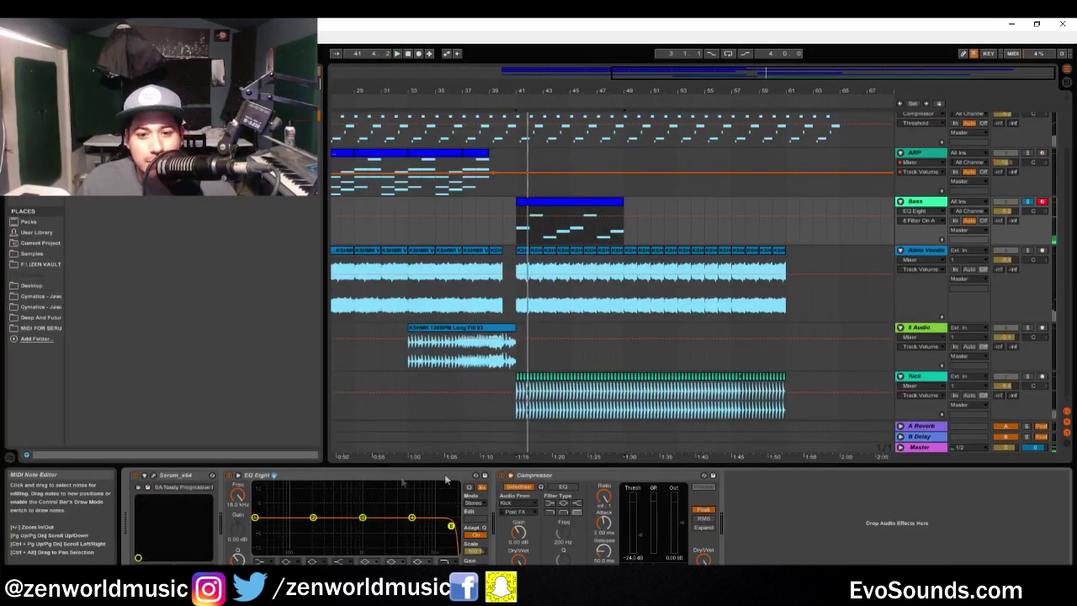
left_click(34, 142)
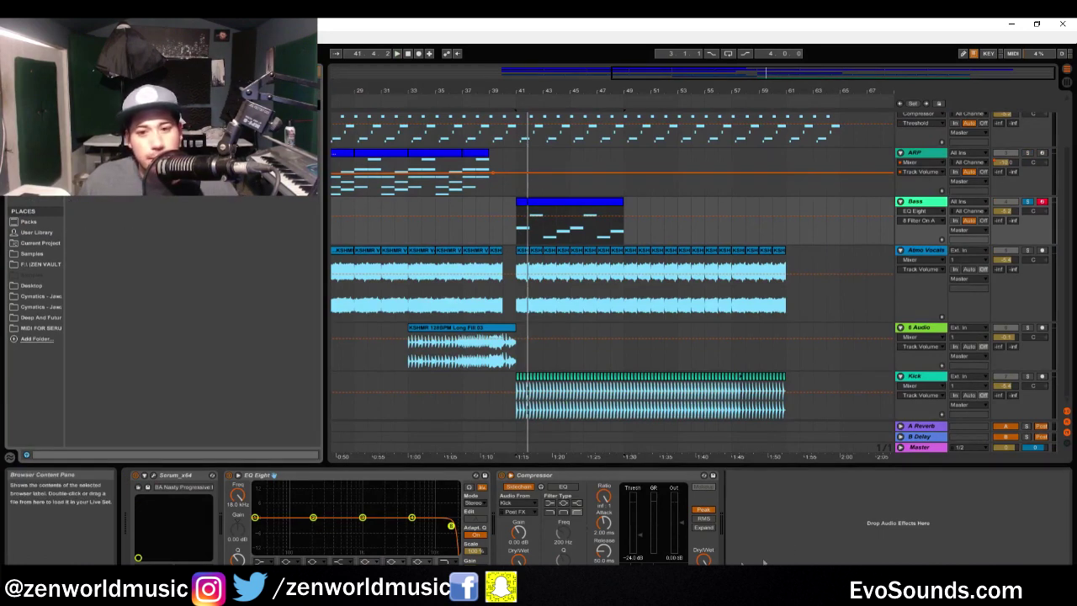
key("space")
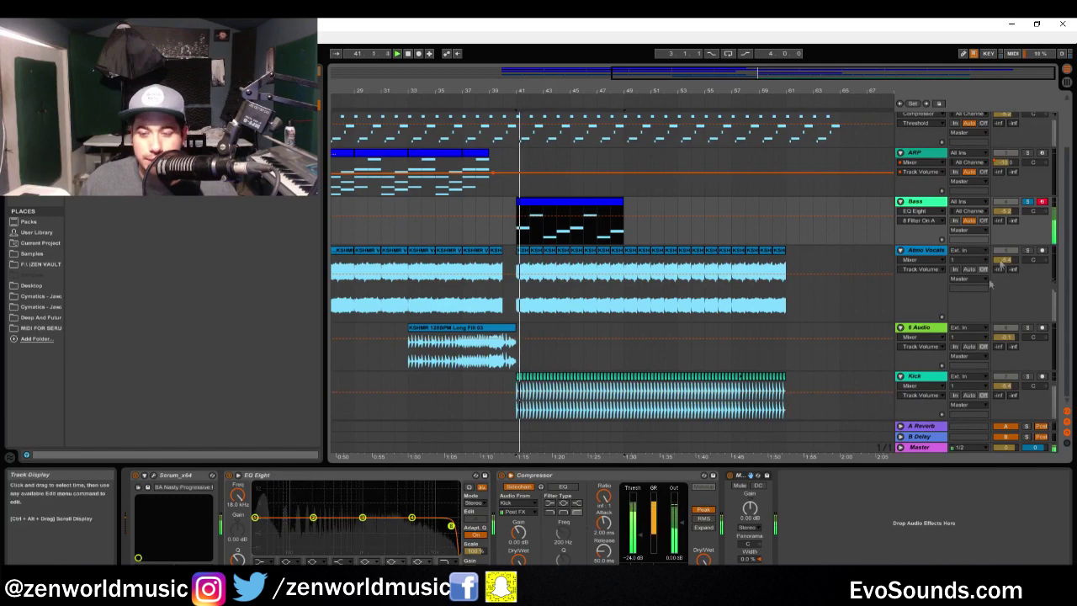
- Set the Bass track's volume to about -4.5 dB in the mixer and turn off its solo
key("Tab")
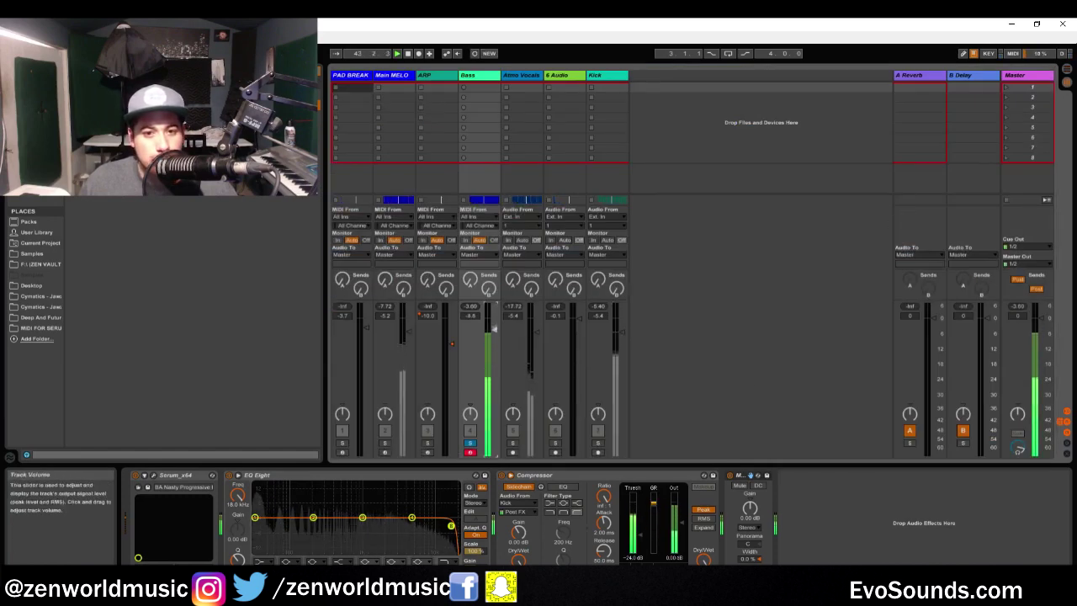
left_click(470, 442)
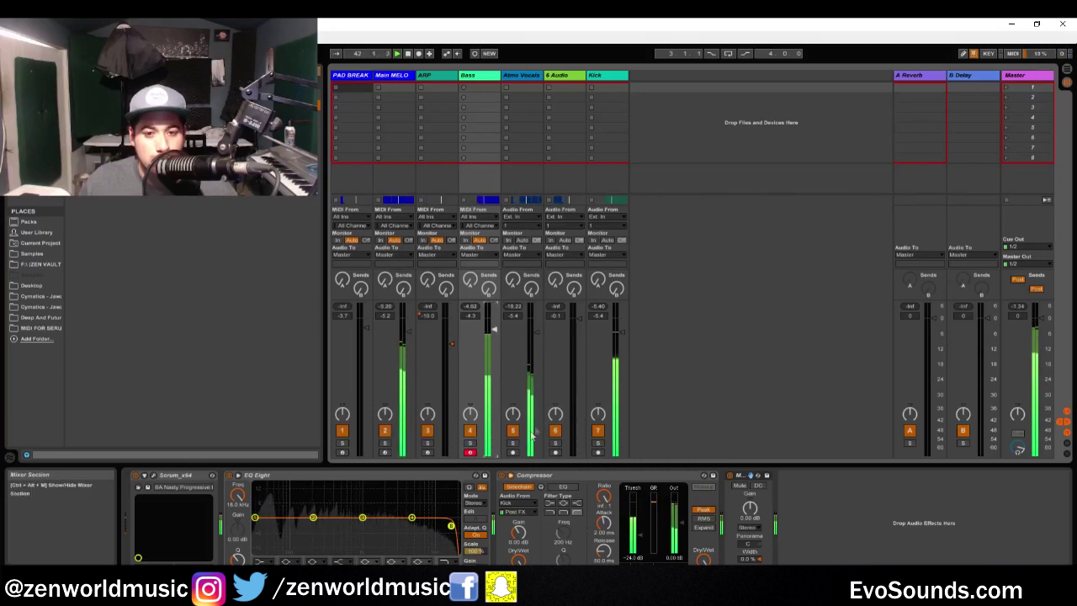
key("Tab")
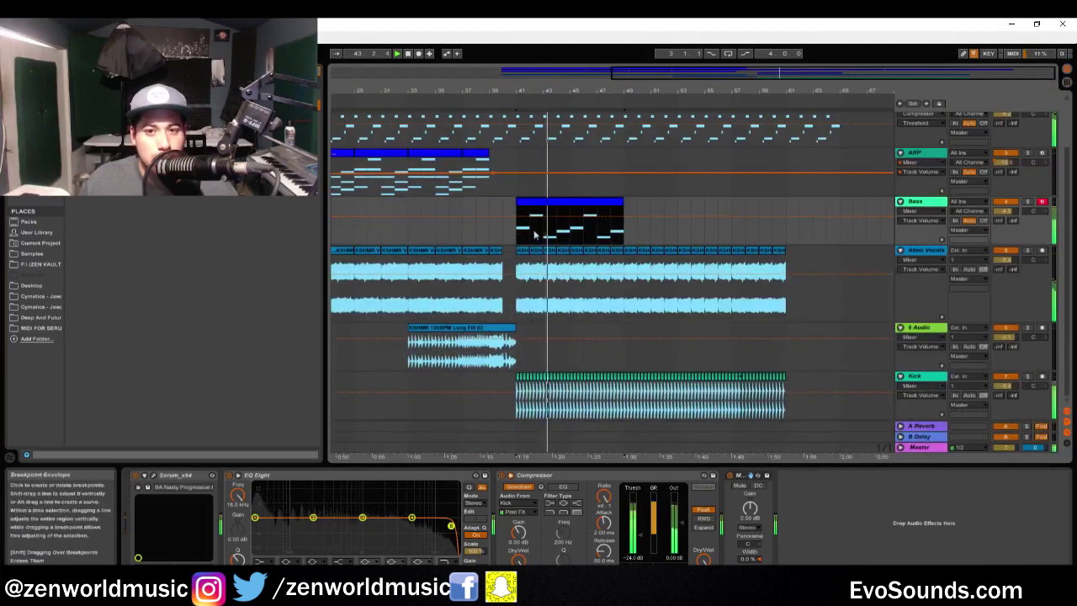
- Delete the ARP track's volume automation, and set the ARP volume to -14.4 dB and the 6 Audio volume to about -2.8 dB
double_click(524, 204)
key("Tab")
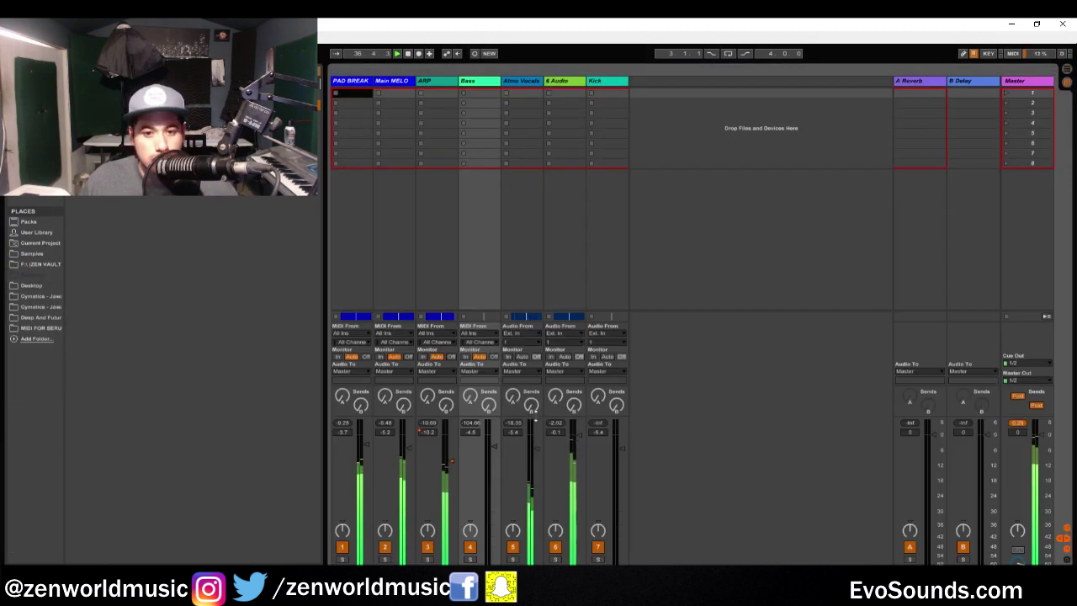
right_click(449, 462)
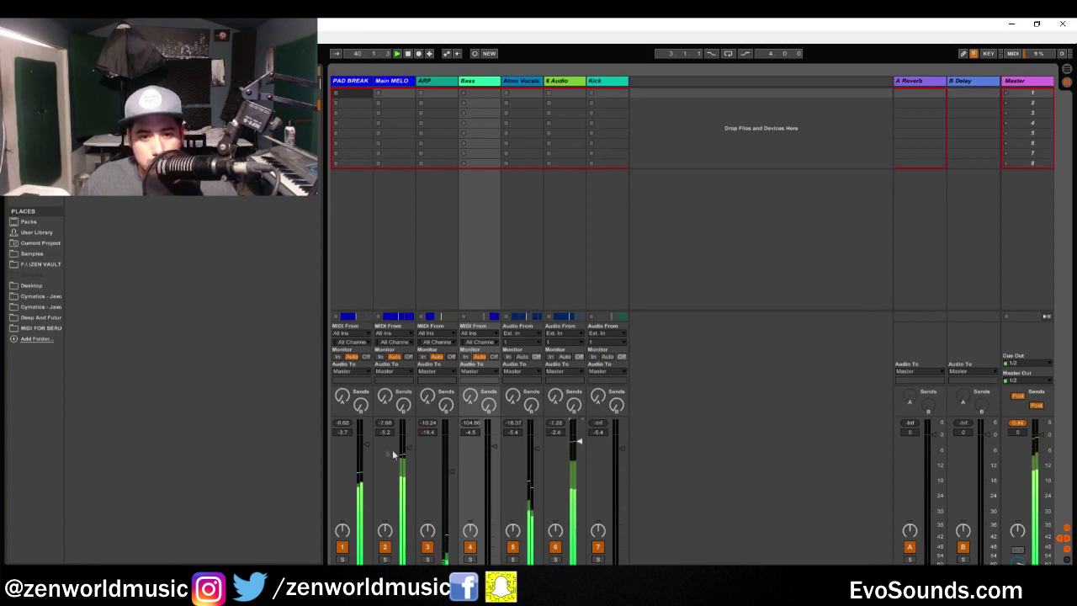
- Paste an EQ Eight before Main MELO's Compressor and automate its filter 8 frequency to dip just before bar 41 and open to 22 kHz there
double_click(388, 82)
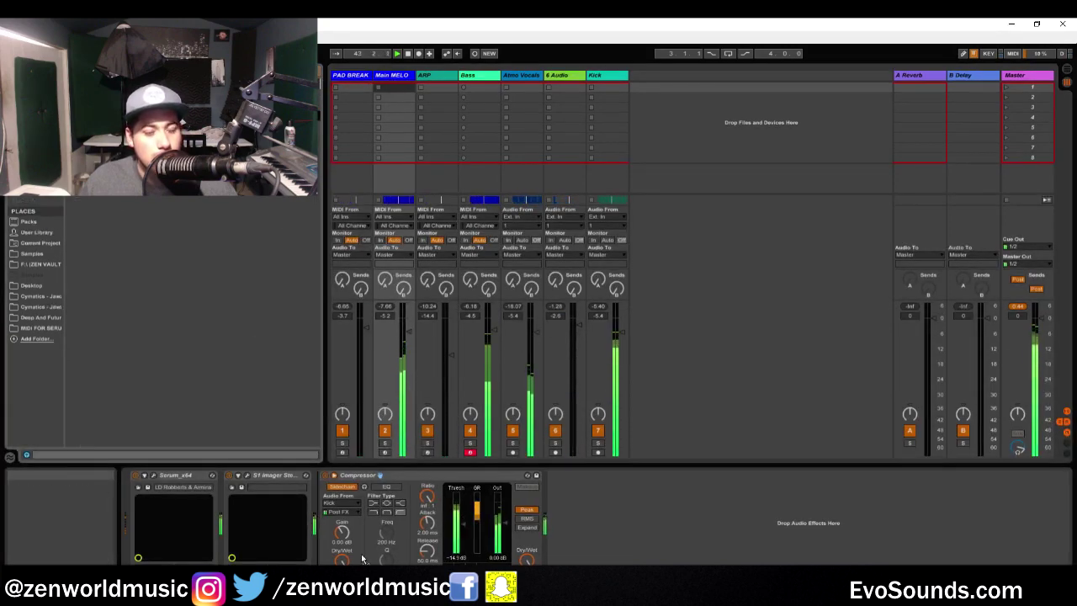
key("ctrl+z")
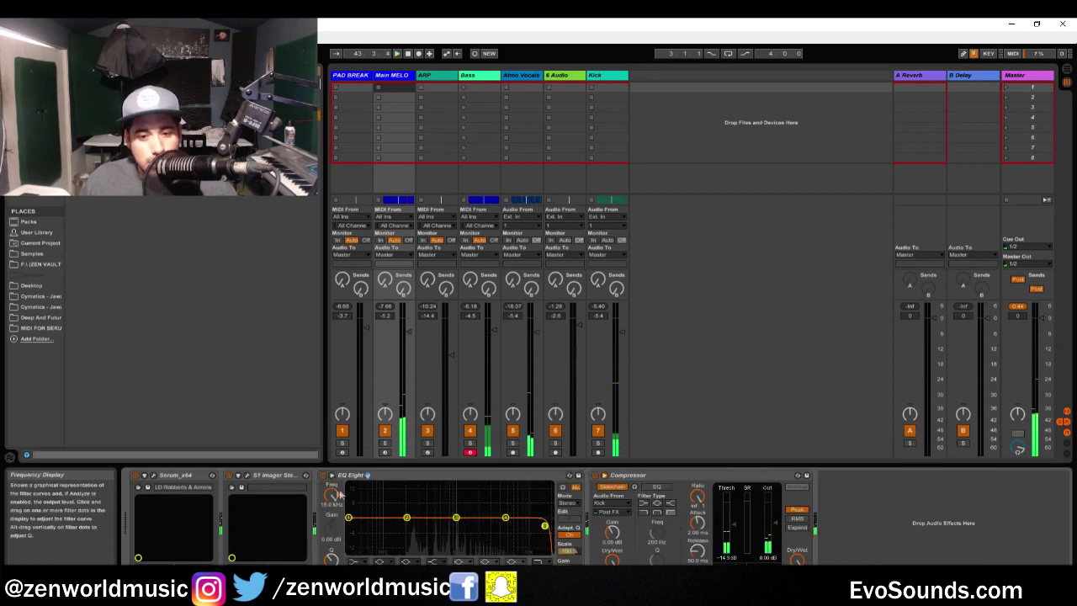
key("Tab")
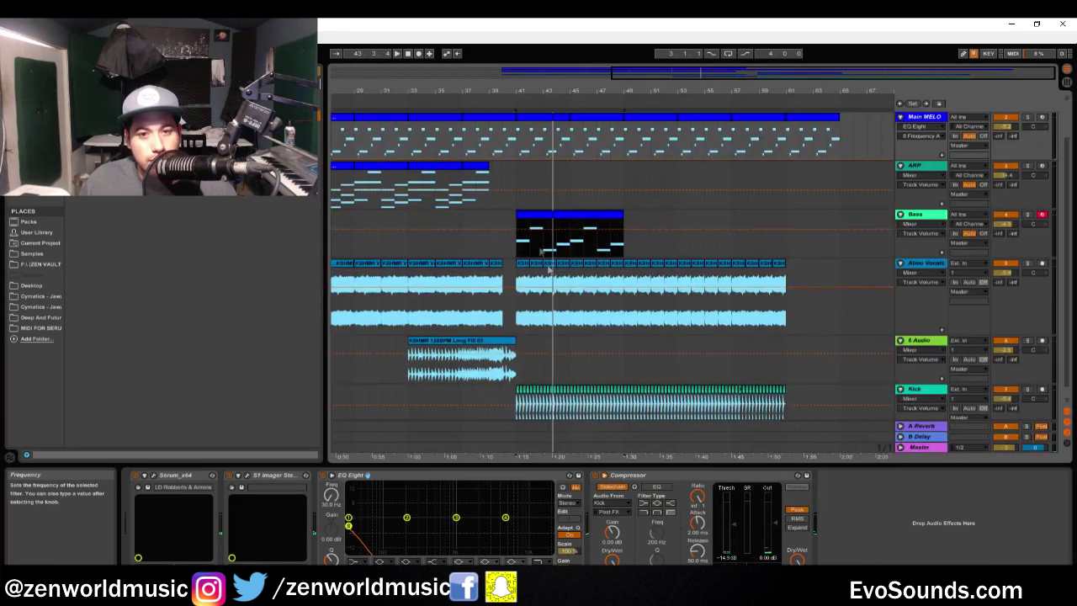
left_click(477, 177)
key("space")
mouse_move(505, 160)
left_mouse_down()
mouse_move(505, 147)
mouse_move(515, 154)
left_mouse_up()
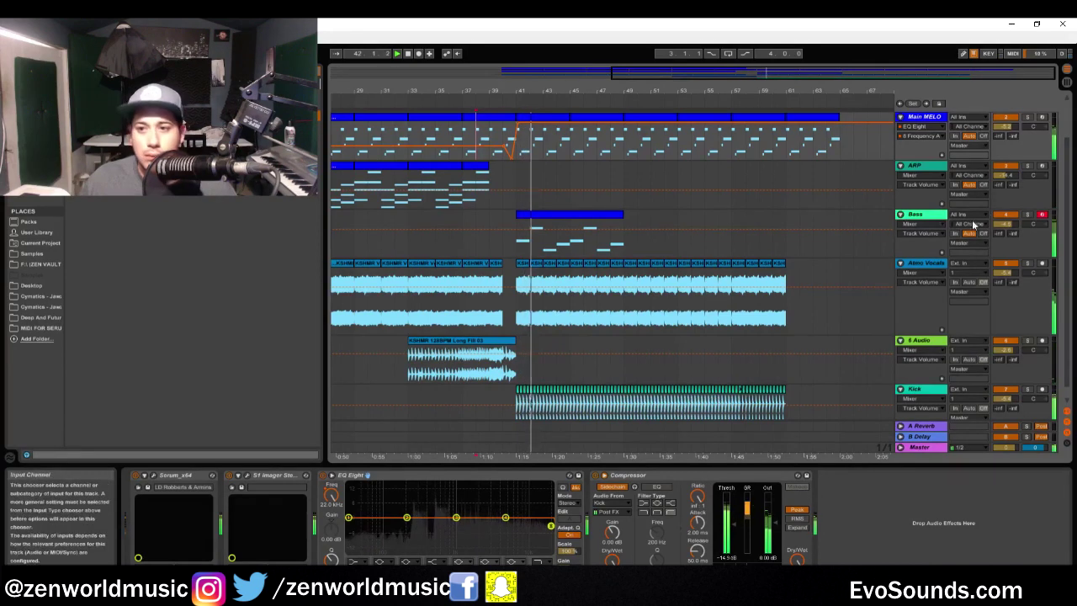
- Solo the Bass track, duplicate it and rename the copy SUB
left_click(944, 223)
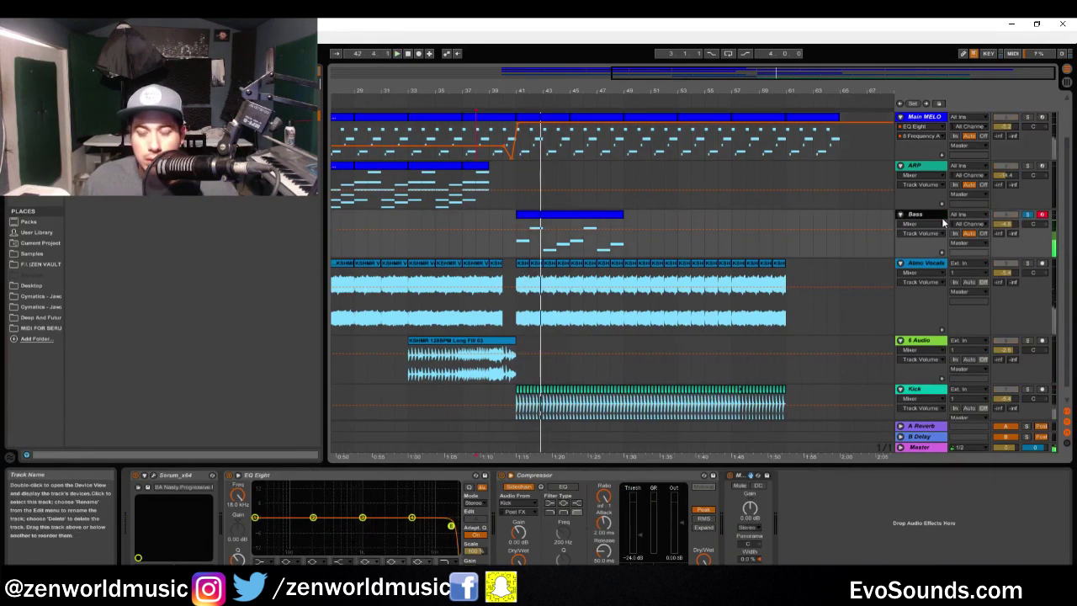
key("ctrl+d")
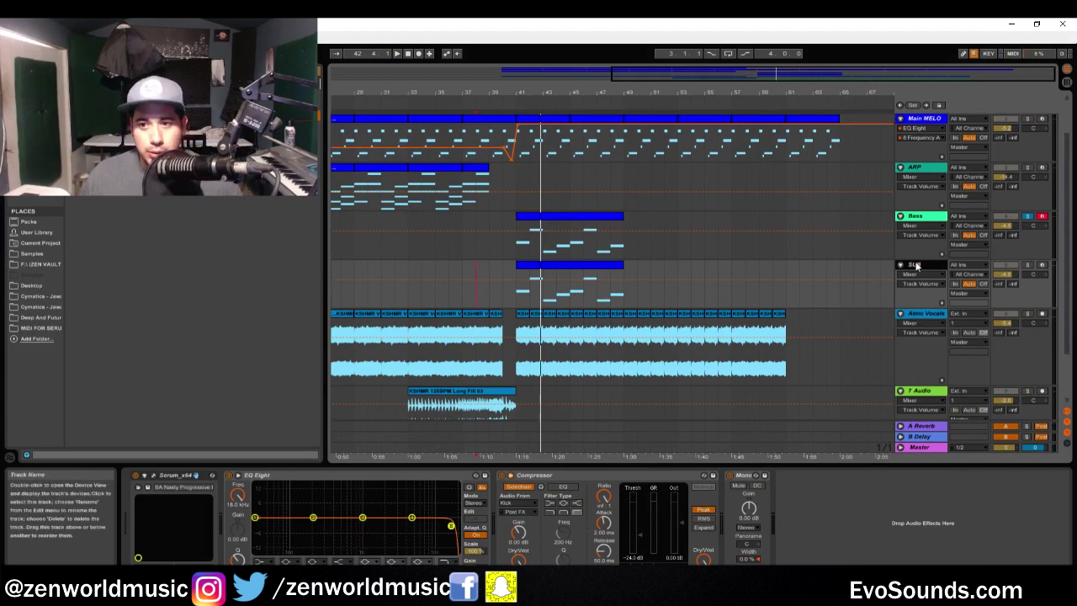
key("Return")
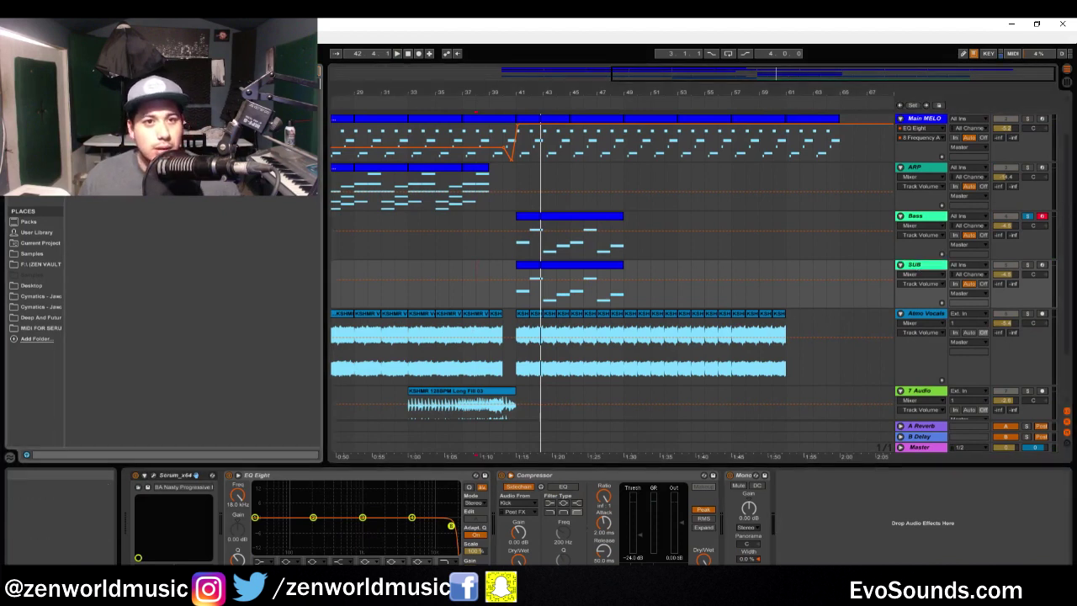
- Replace Serum on the SUB track with Sylenth1 and clear its preset to Init
left_click(34, 191)
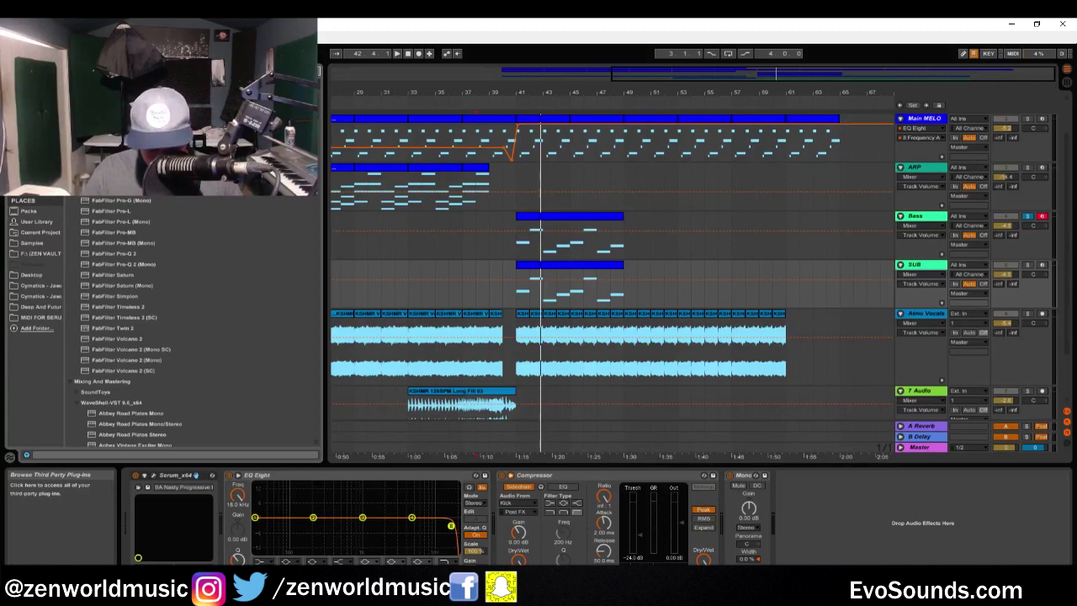
scroll(193, 324, "down", 10)
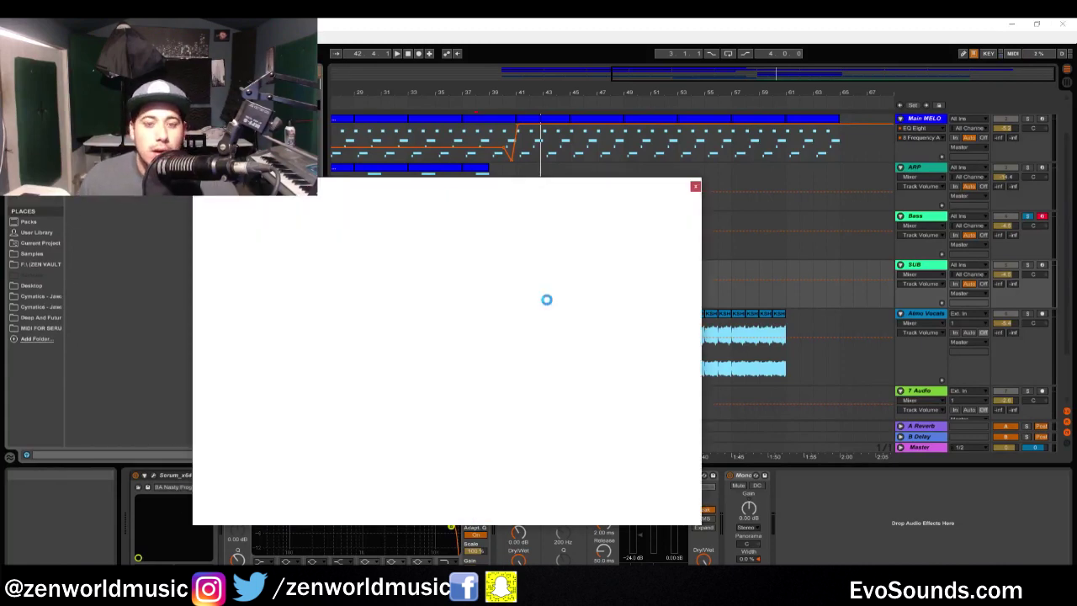
left_click(363, 298)
mouse_move(387, 310)
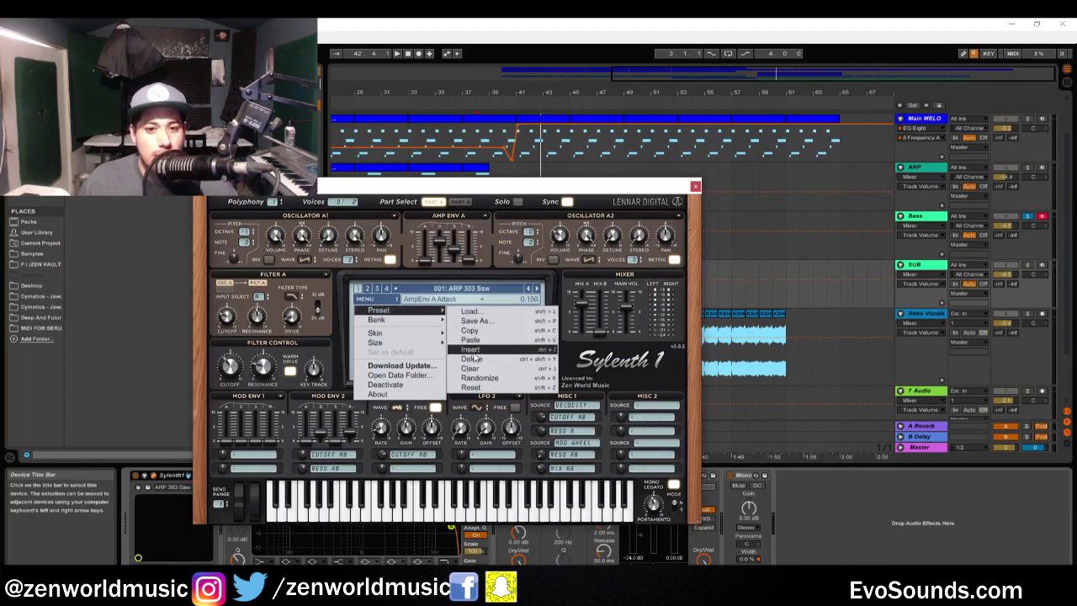
left_click(470, 368)
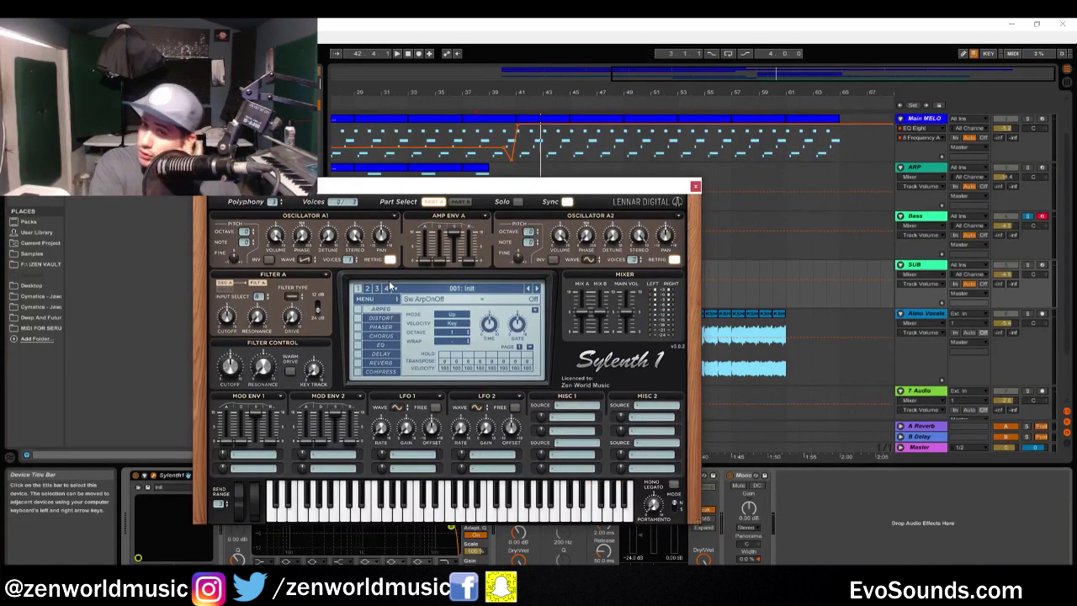
- Set Sylenth1's oscillator A1 to a sine wave, adjust its voices and octave, and audition the SUB part in solo
left_click(370, 296)
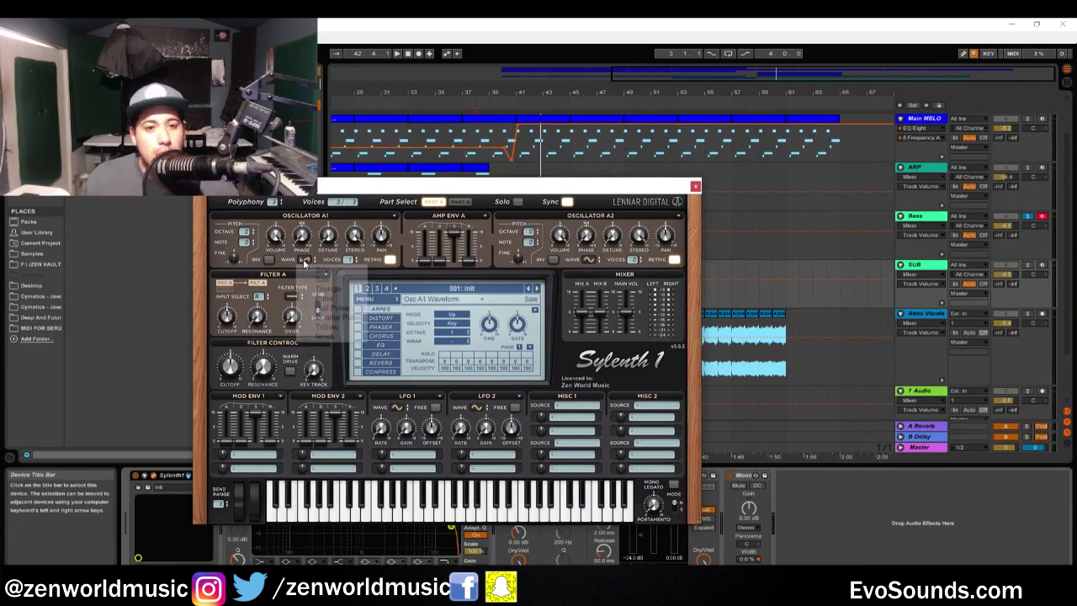
left_click(434, 290)
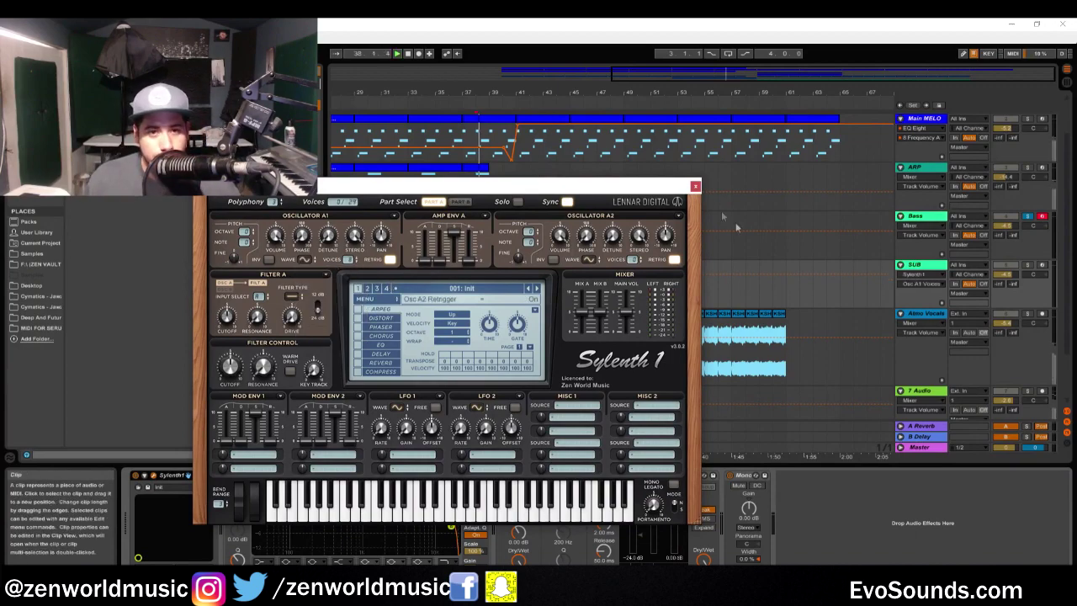
left_click_drag(642, 188, 641, 476)
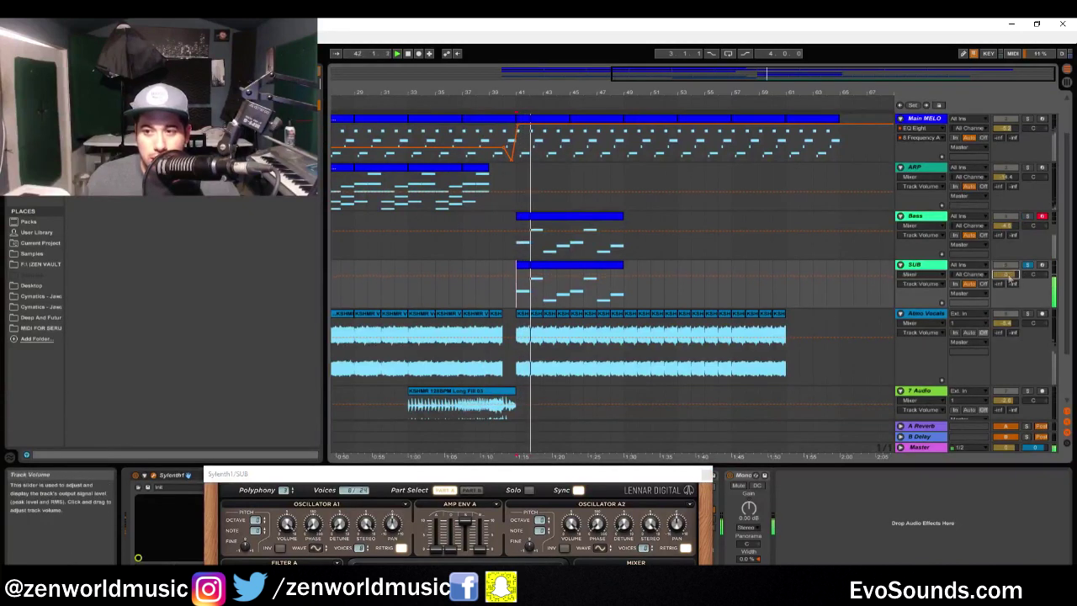
left_click(376, 495)
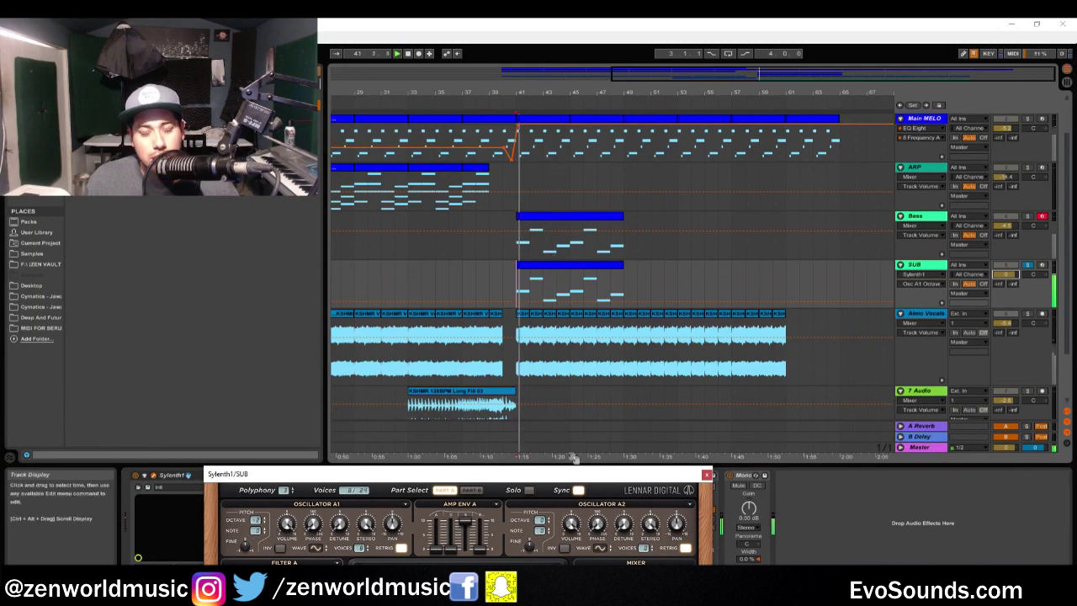
- Close Sylenth1, set the SUB track's volume to 3.4 dB in the mixer and turn off its solo
left_click(707, 475)
key("Tab")
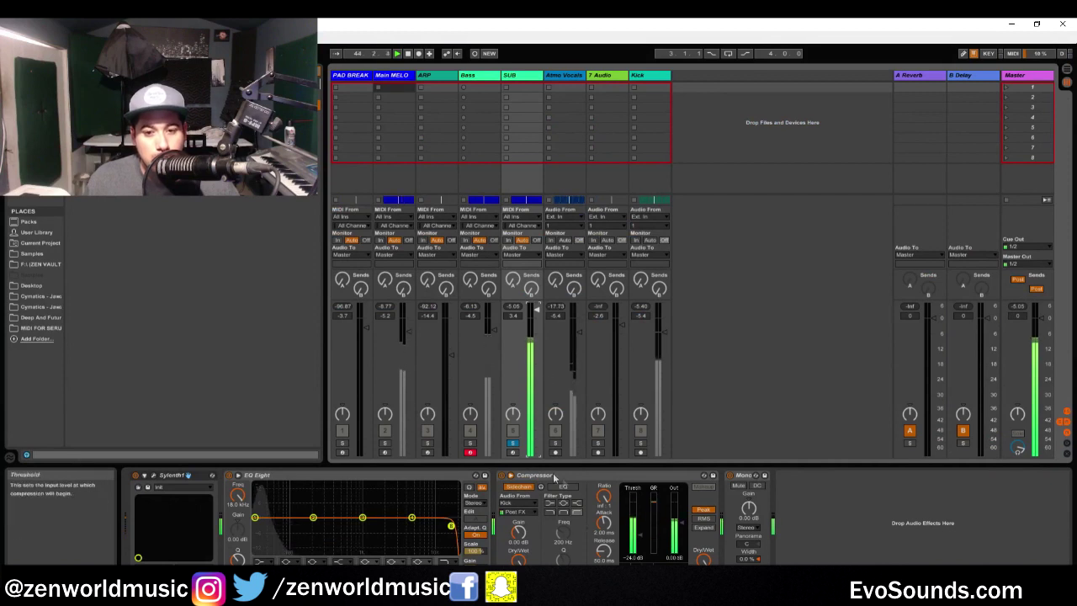
left_click(513, 442)
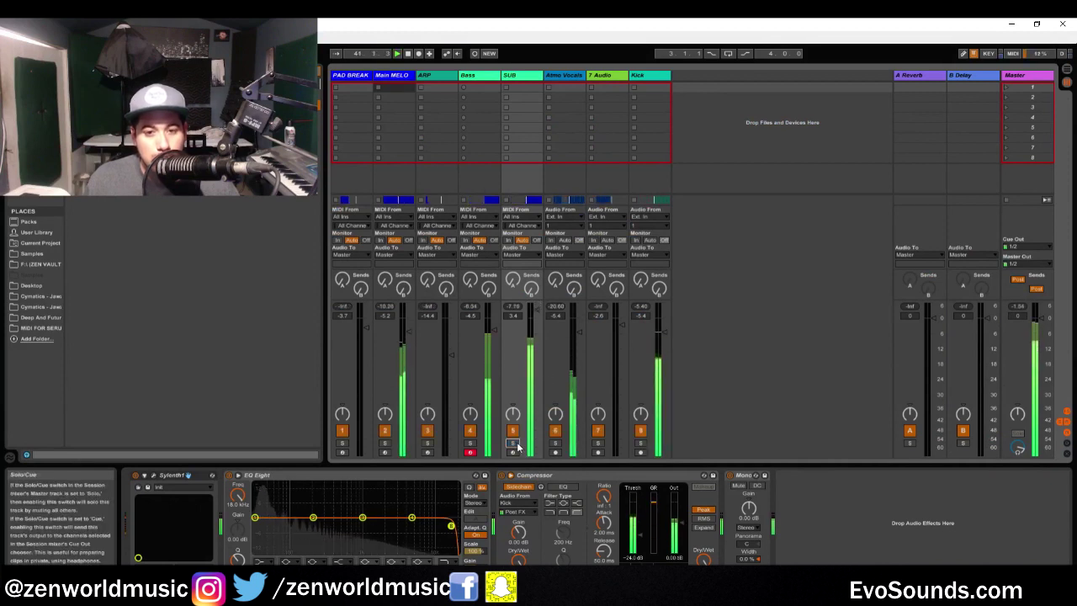
- Change filter 1 of the Bass track's EQ Eight to a low cut at about 46.5 Hz while playing back
left_click(476, 85)
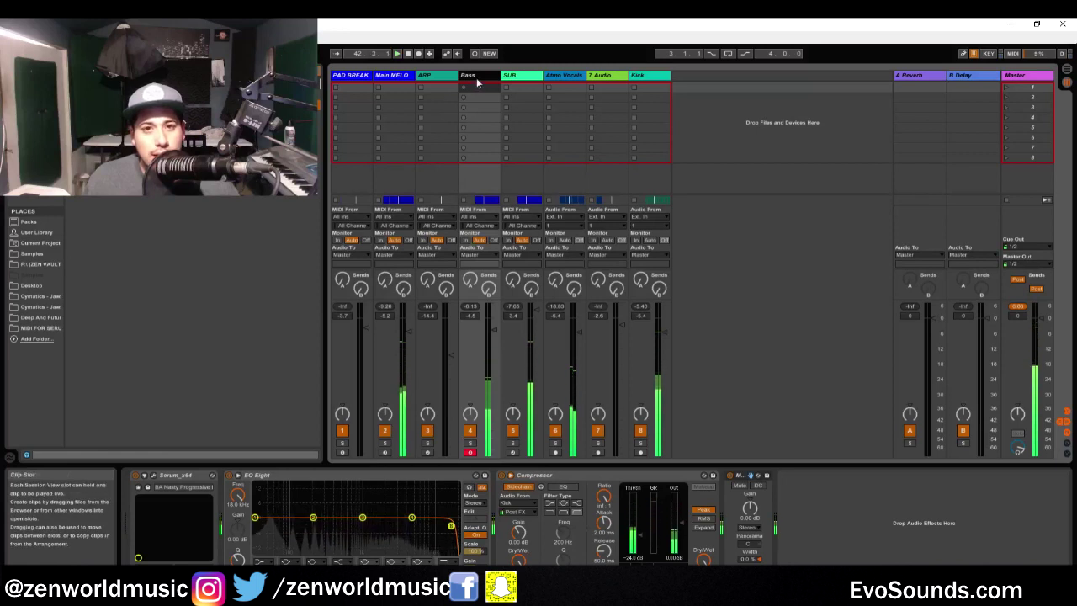
left_click(269, 499)
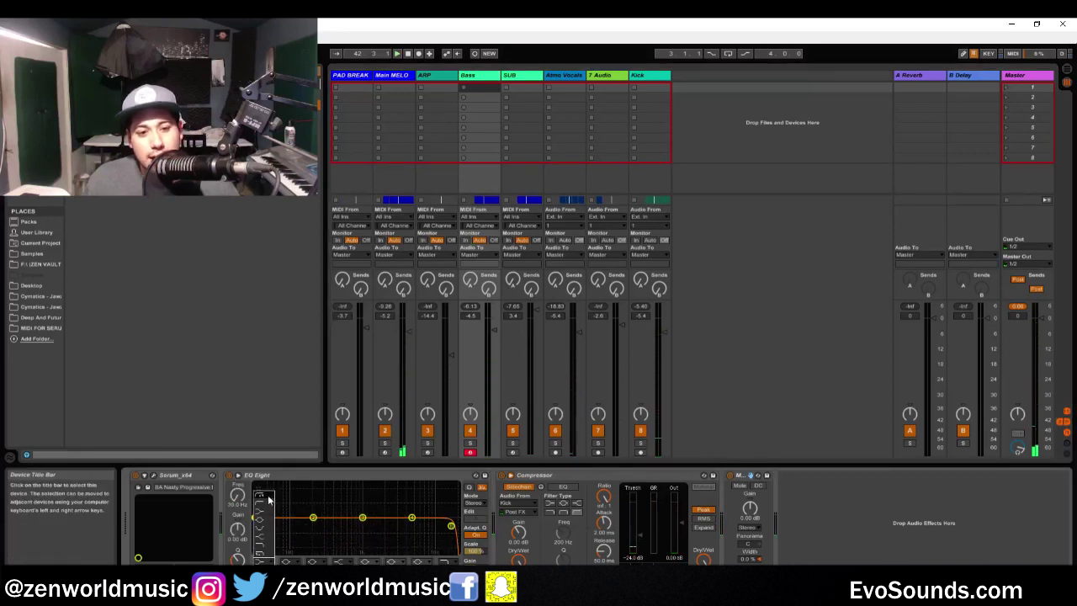
left_click(262, 522)
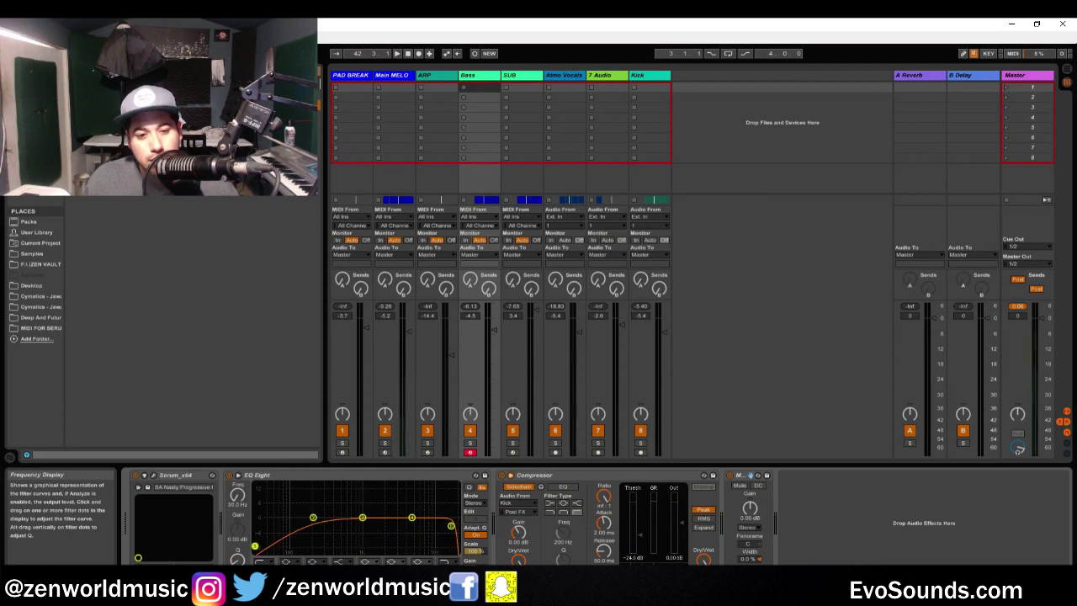
key("space")
left_click_drag(261, 544, 269, 538)
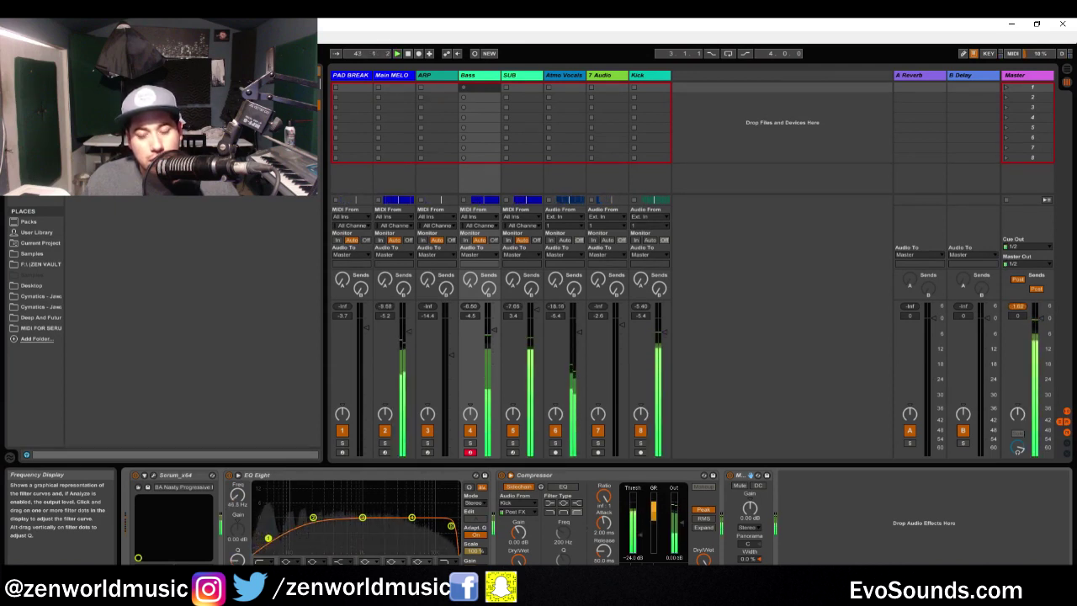
- Delete the mono Utility device from the end of the Bass track's device chain
key("Tab")
left_click(453, 179)
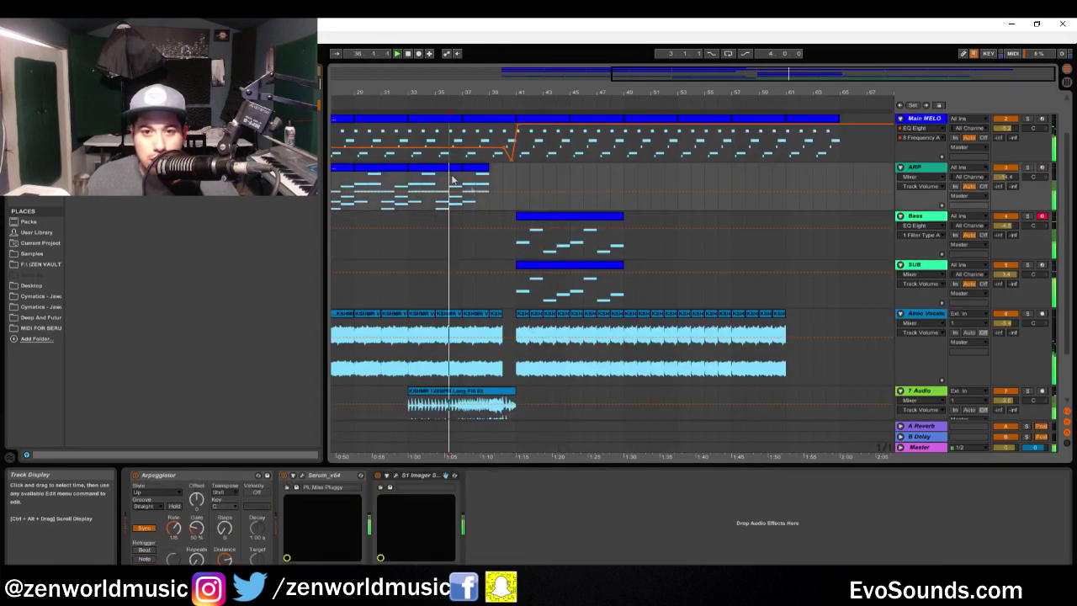
left_click(570, 228)
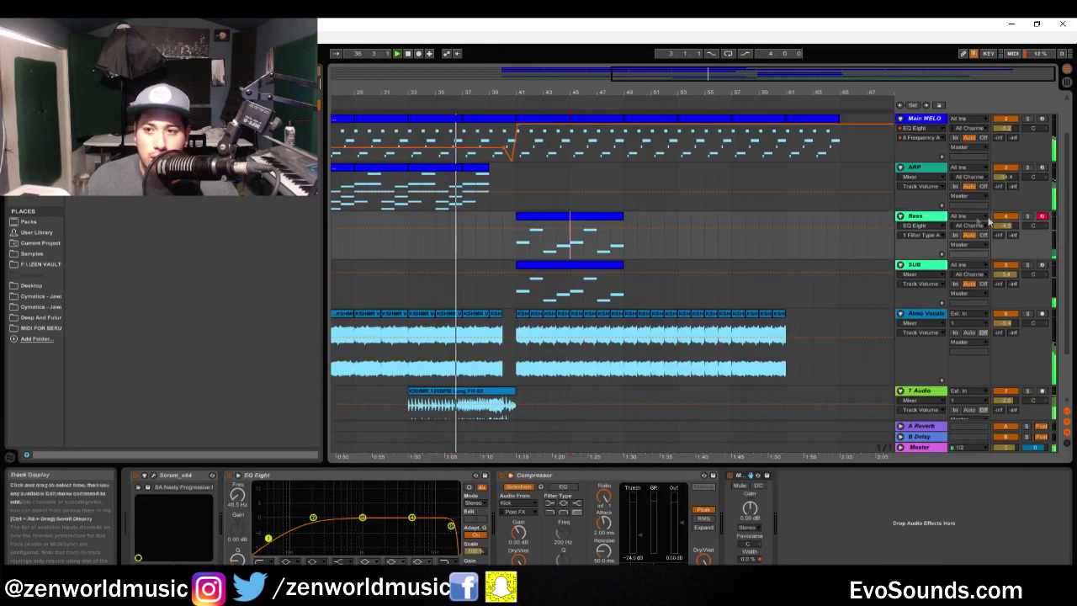
left_click(738, 476)
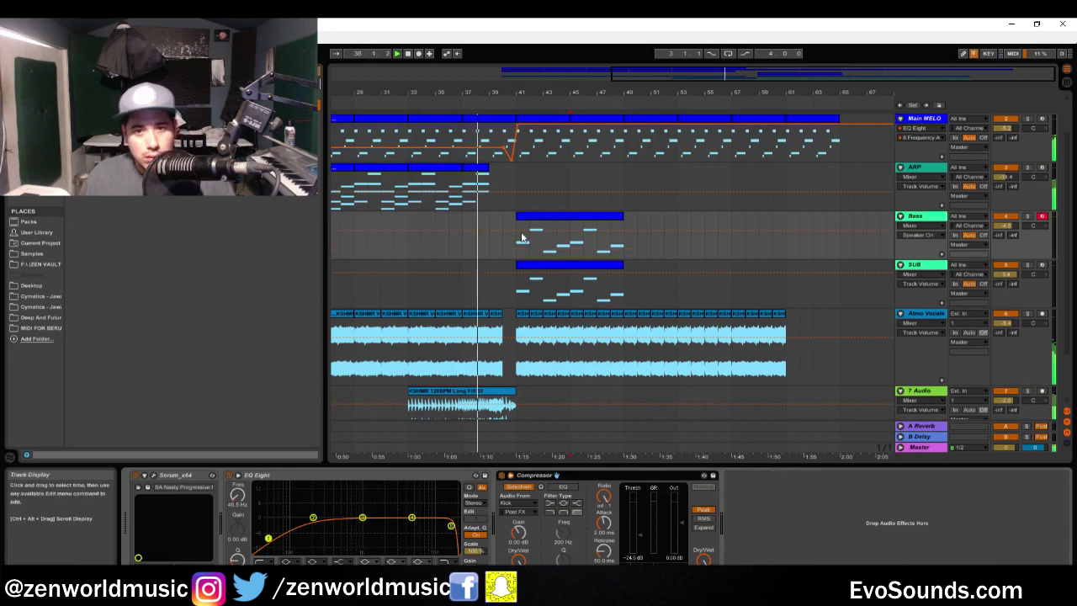
key("Delete")
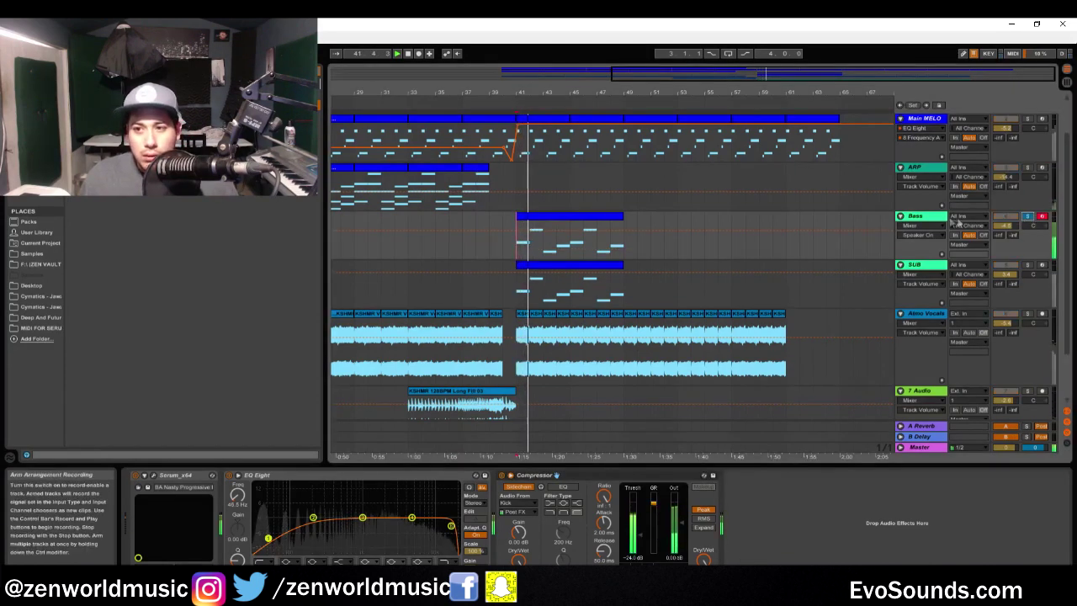
- Audition the Bass and SUB tracks in solo, one after the other
left_click(1026, 216)
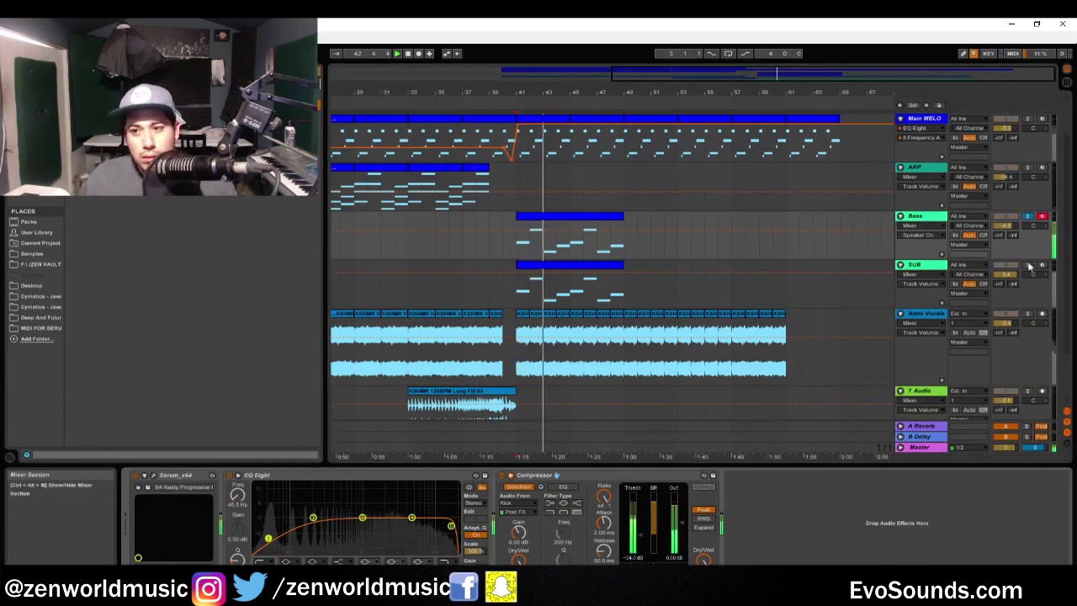
left_click(915, 265)
left_click(1026, 265)
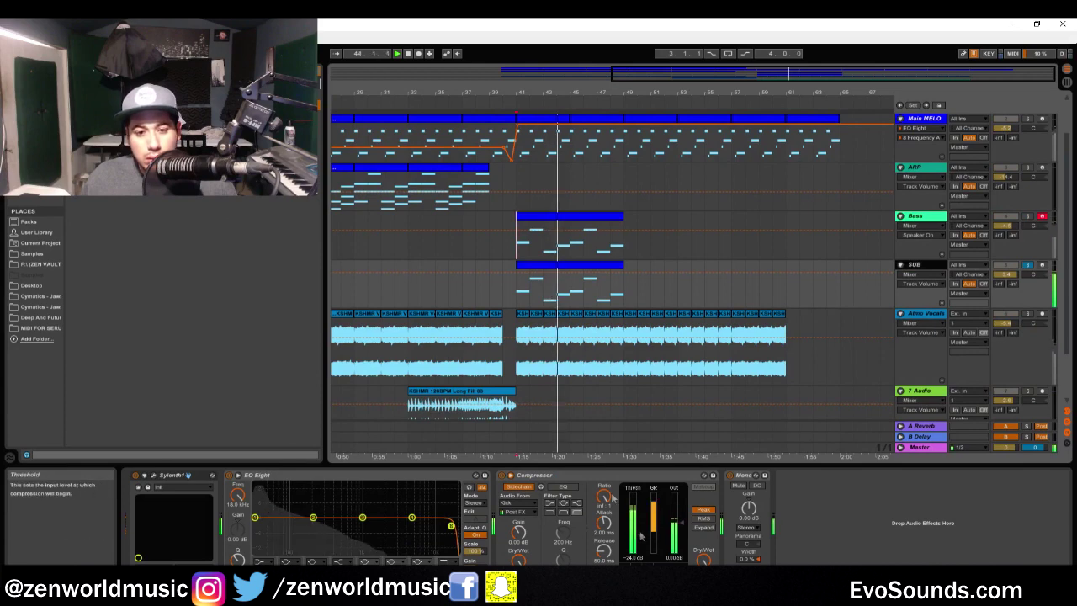
- Set SUB's volume to 0 dB against the soloed Kick, clear the solos and lower the Bass volume slightly
key("Tab")
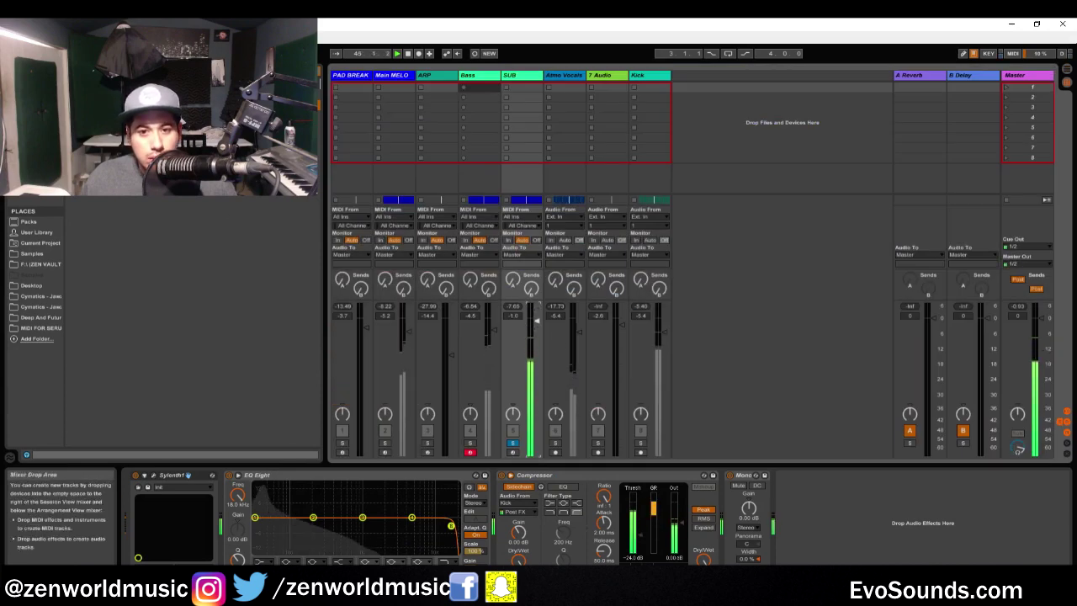
left_click(640, 443, "ctrl")
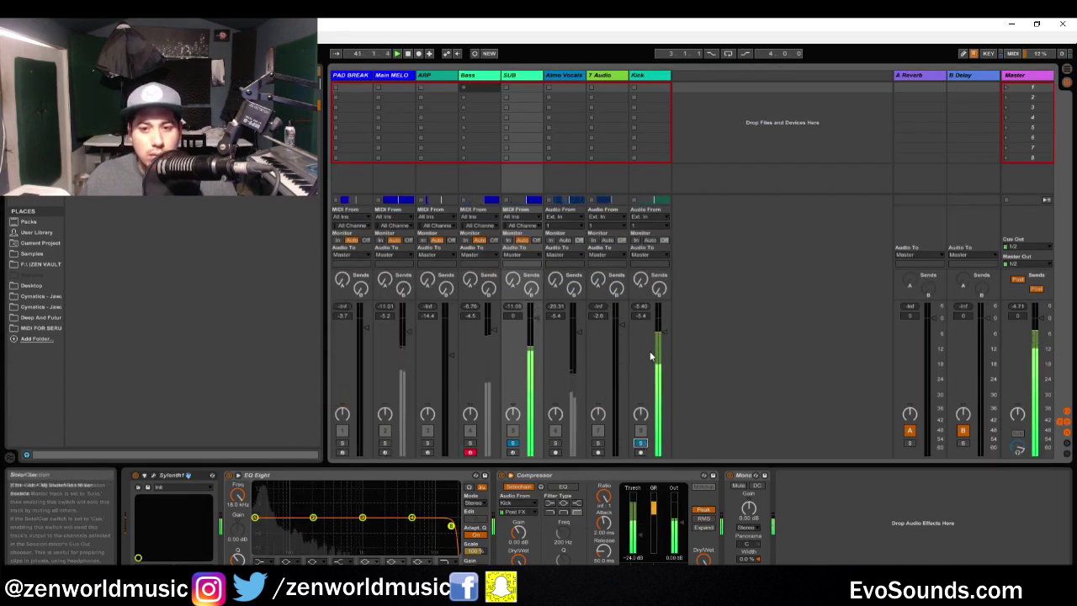
left_click(515, 444)
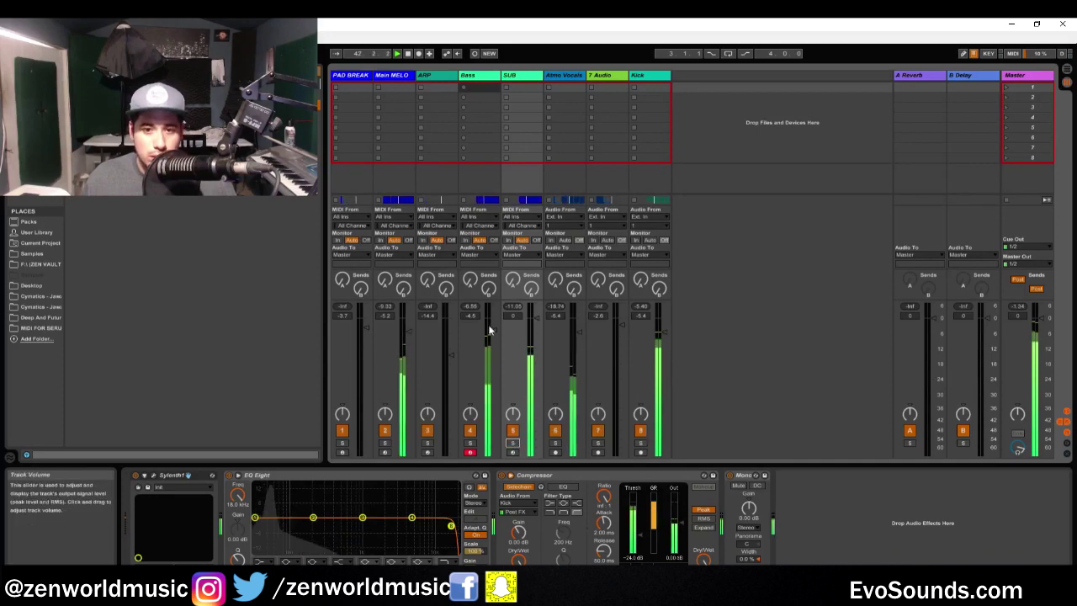
key("Tab")
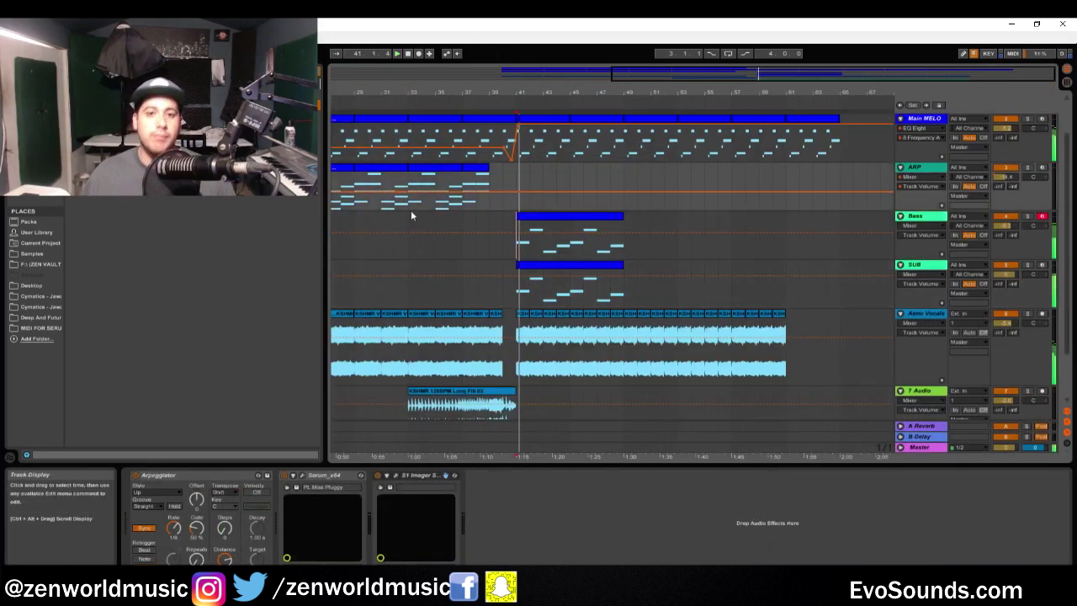
- Lower Main MELO's filter 8 frequency automation up to bar 33 so that it sweeps open from there towards the drop
left_click(410, 210)
scroll(966, 171, "down", 1)
scroll(580, 149, "up", 1)
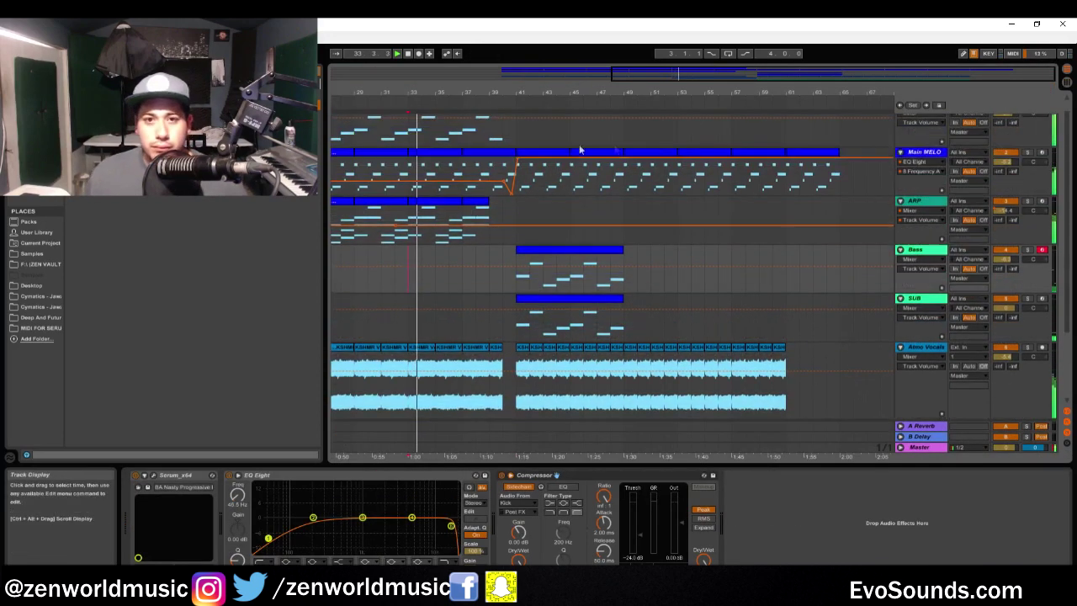
left_click(496, 185)
key("minus")
scroll(505, 232, "up", 1)
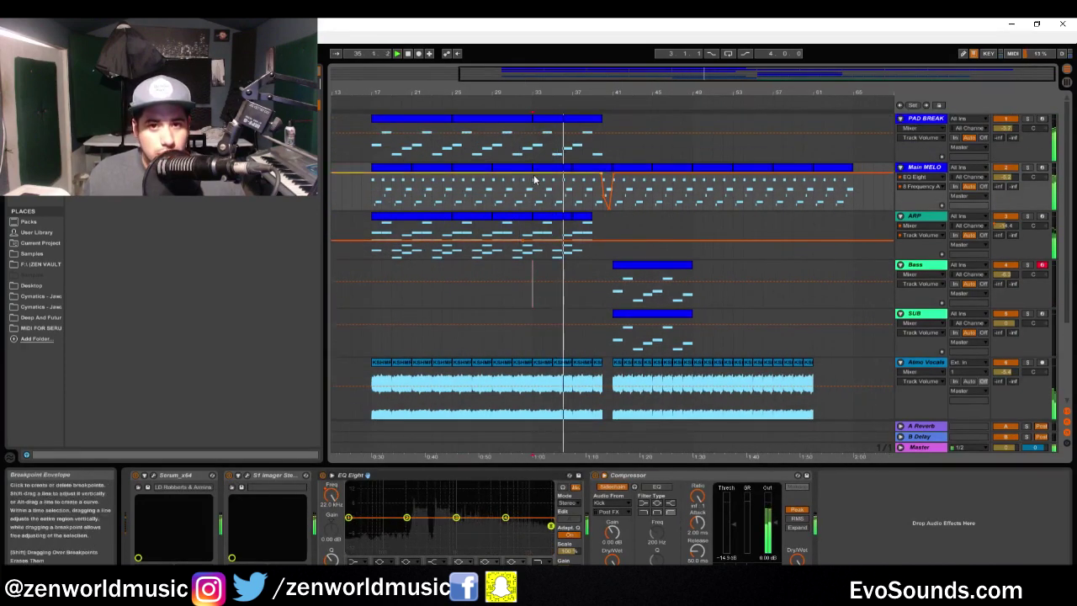
left_click_drag(534, 178, 539, 209)
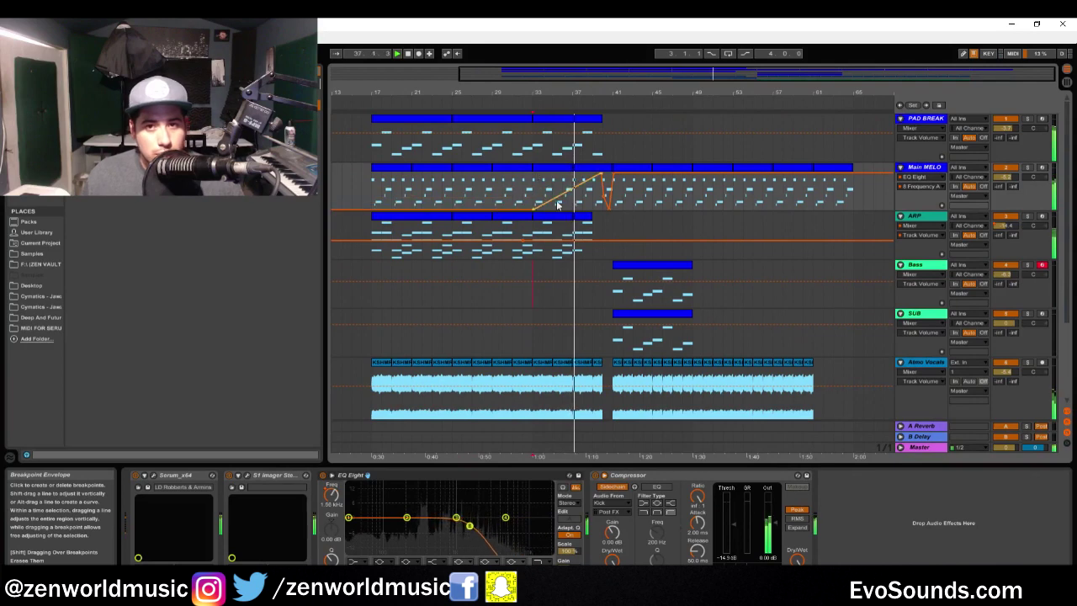
- Rename the 7 Audio track as fx
scroll(959, 365, "down", 5)
left_click(969, 329)
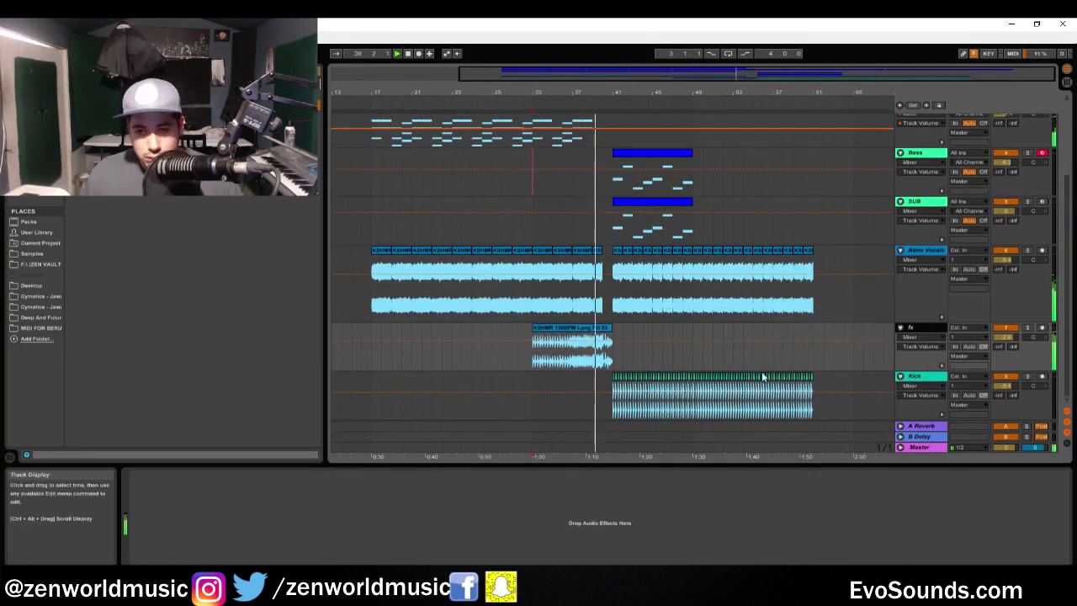
- Add a Compressor to Atmo Vocals, sidechain it to the Kick, and set the threshold to about -23 dB
left_click(913, 250)
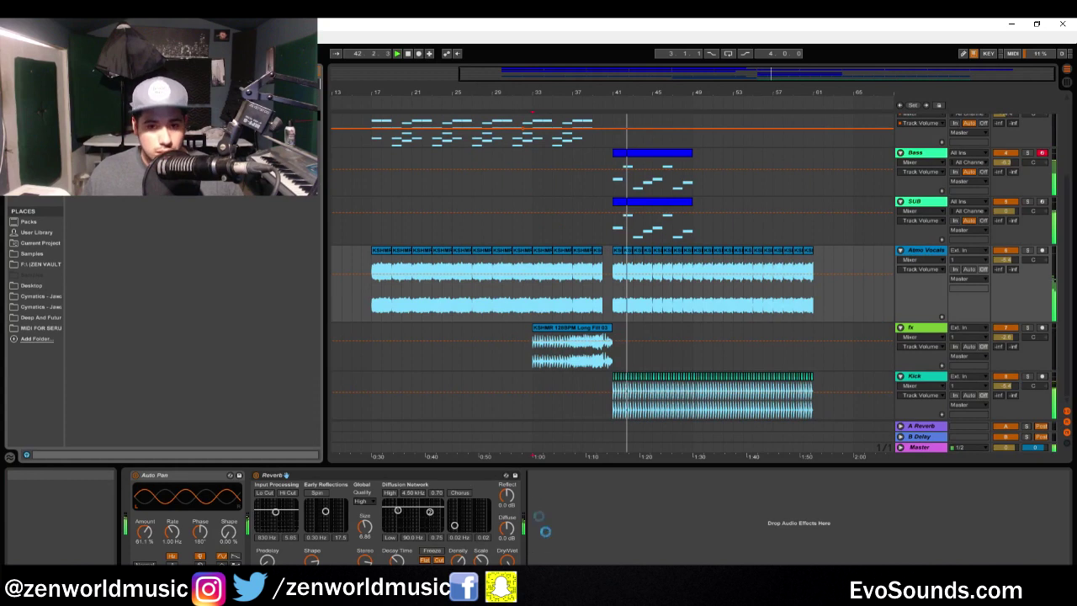
left_click(546, 496)
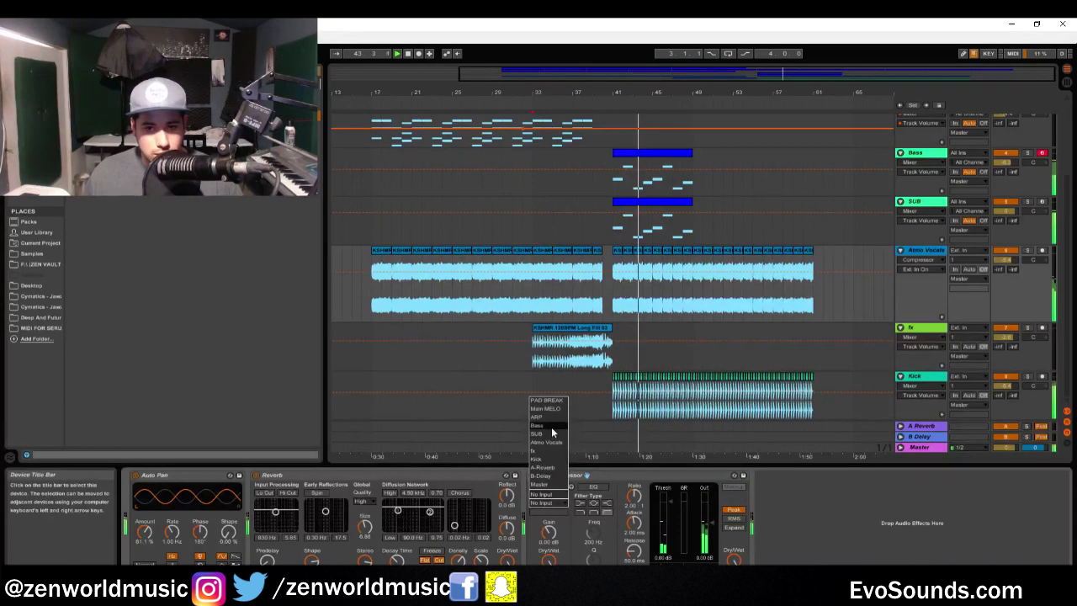
left_click(556, 458)
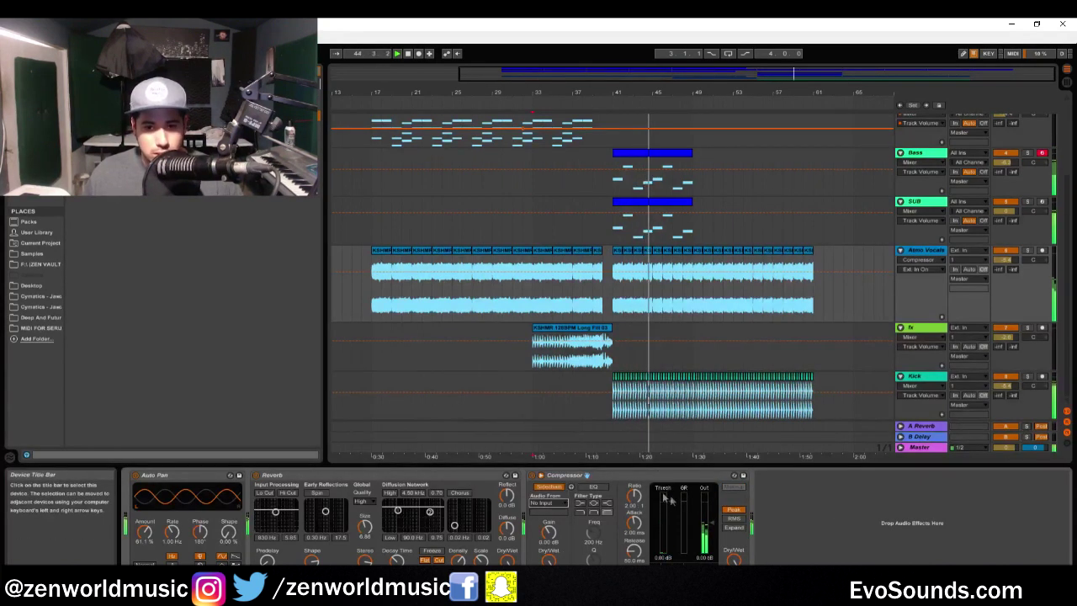
left_click_drag(636, 506, 636, 492)
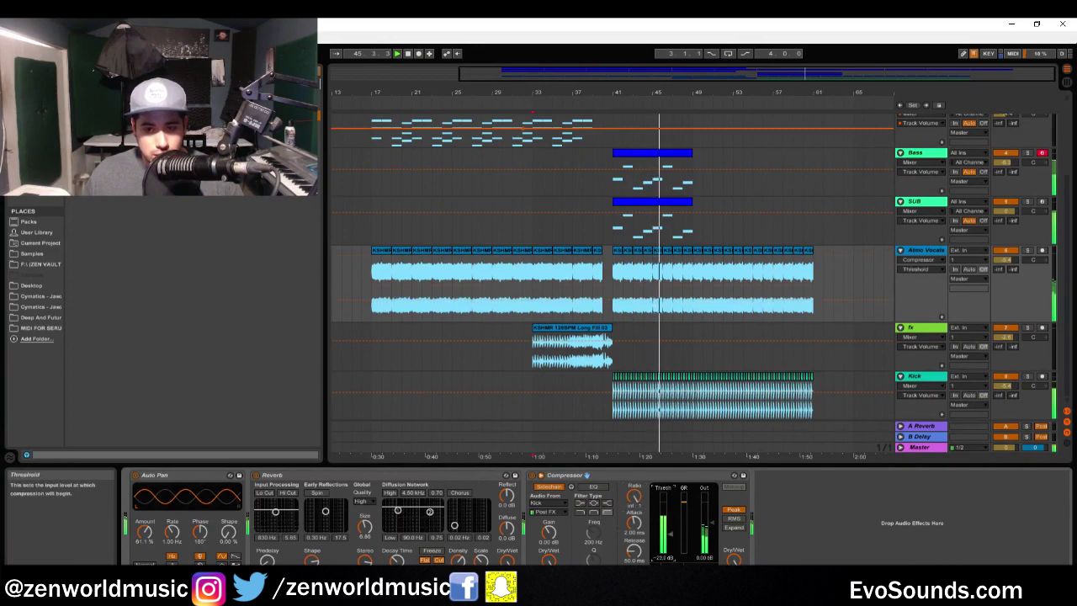
- Insert a new audio track below fx and name it Uplifter
key("ctrl+z")
key("ctrl+z")
key("ctrl+z")
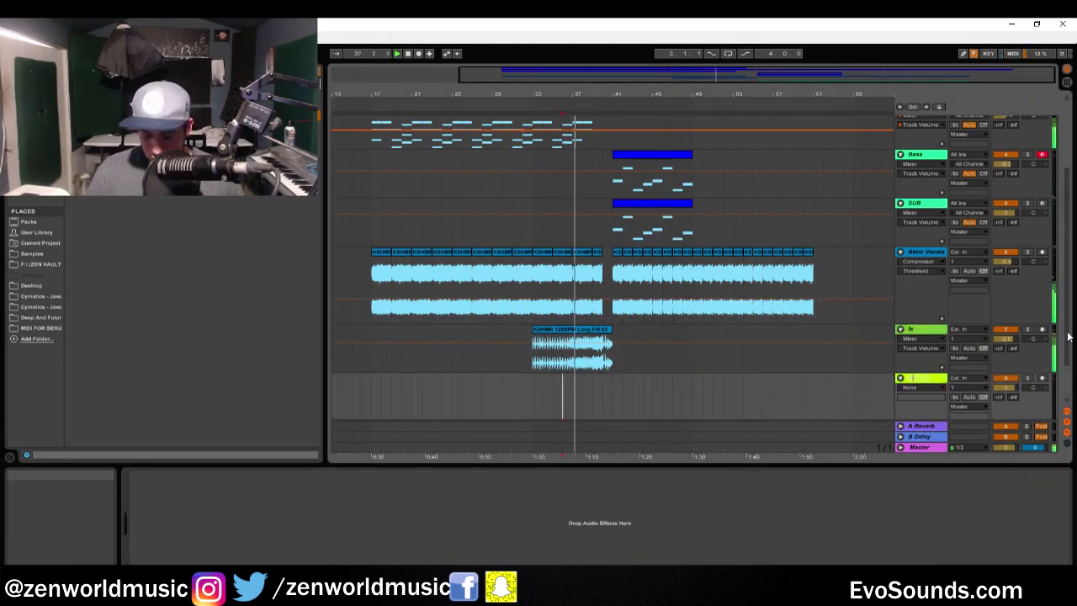
type("Uplifter")
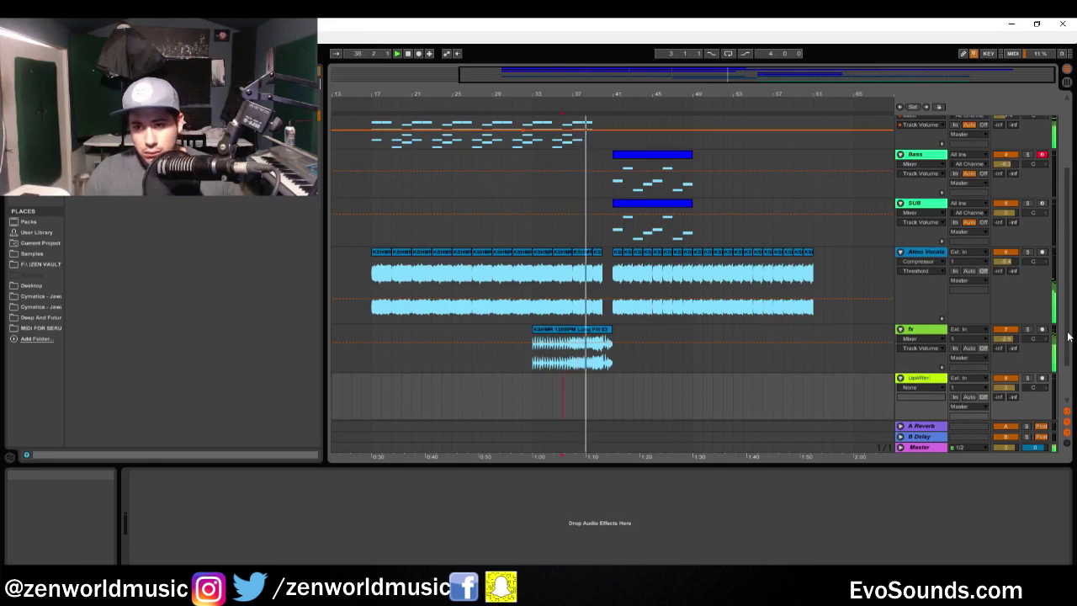
key("Return")
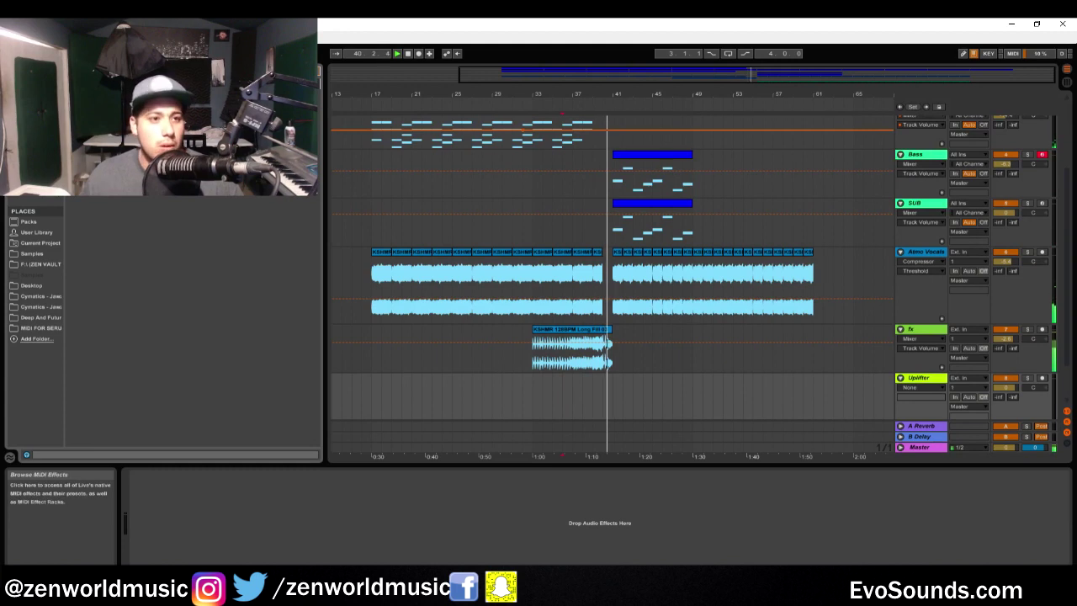
- Browse the KSHMR sample collection to FX Elements, Sweep Ups, and open the Long Sweeps folder
left_click(32, 254)
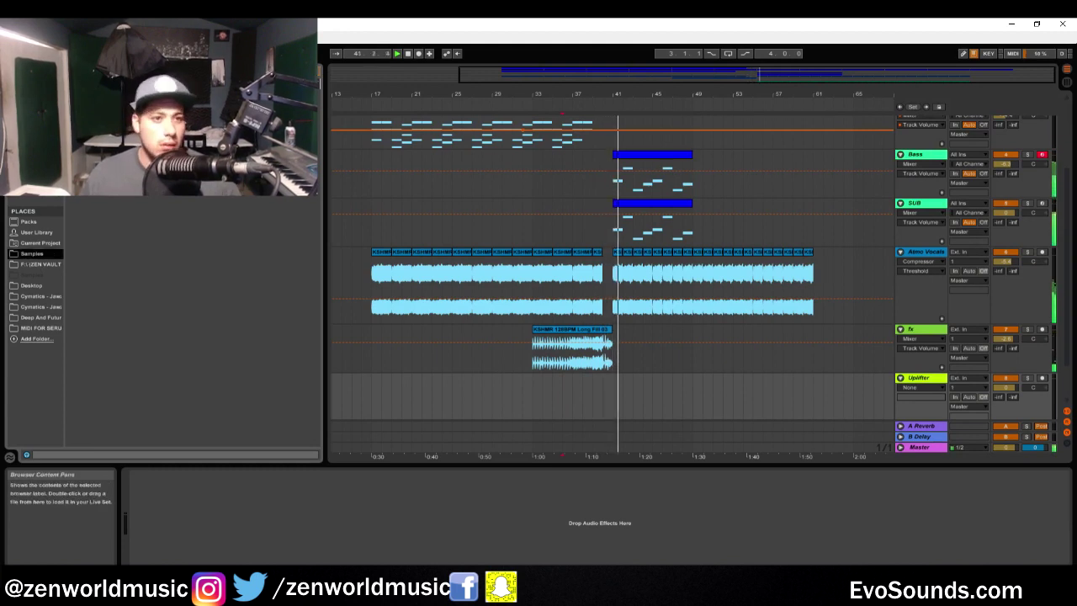
scroll(208, 281, "down", 3)
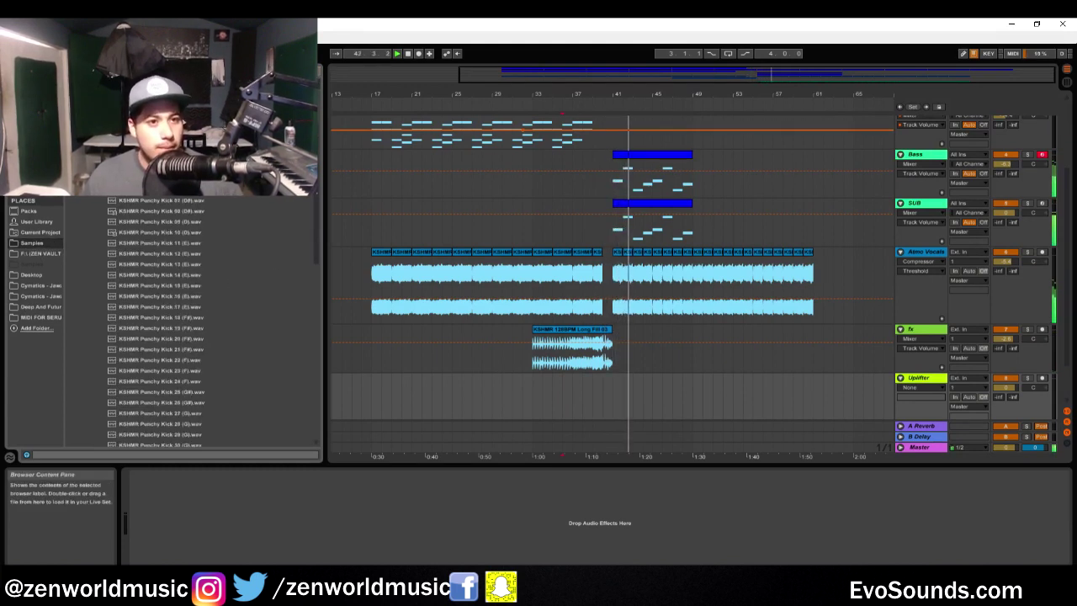
scroll(107, 200, "up", 5)
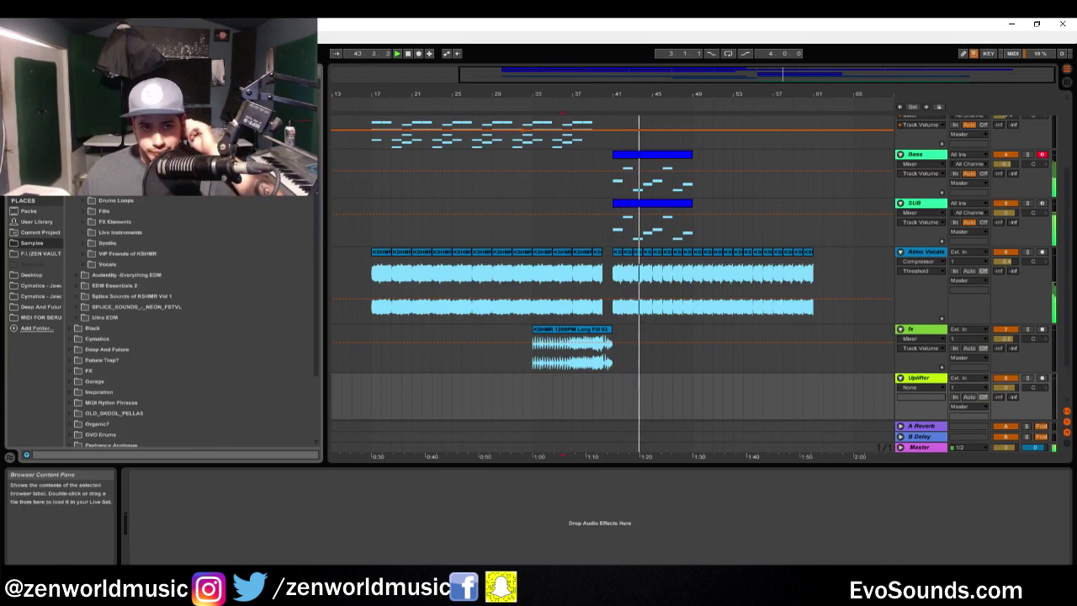
left_click(86, 222)
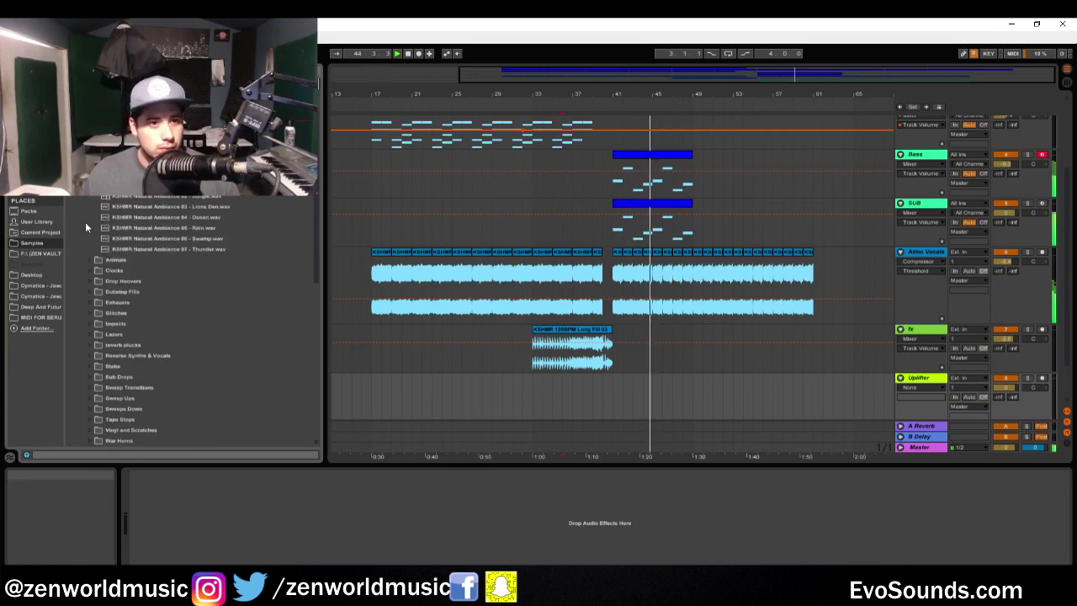
scroll(101, 252, "down", 3)
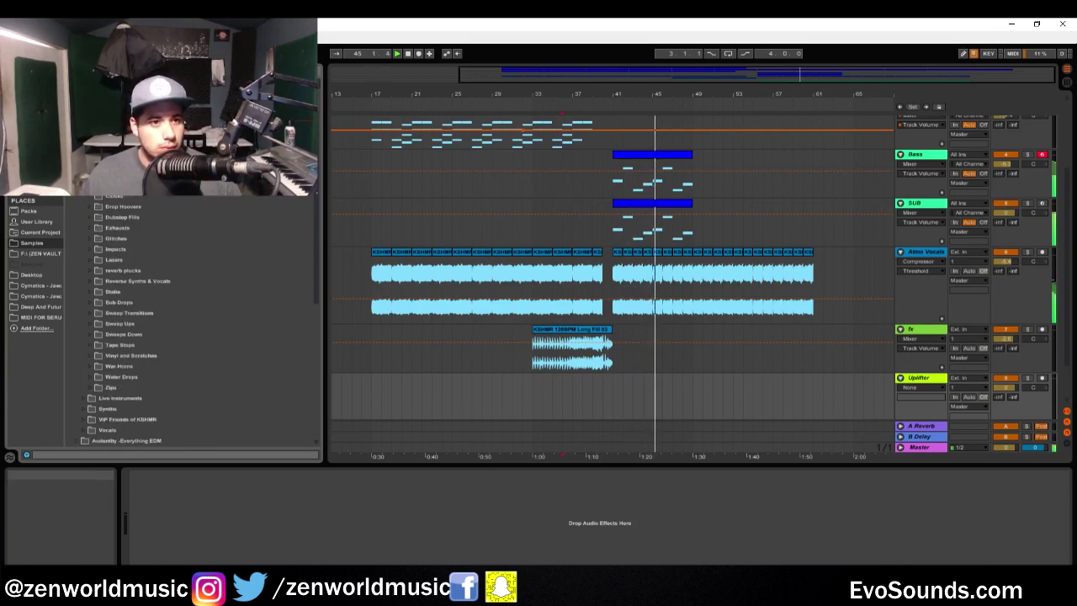
left_click(93, 327)
key("Down")
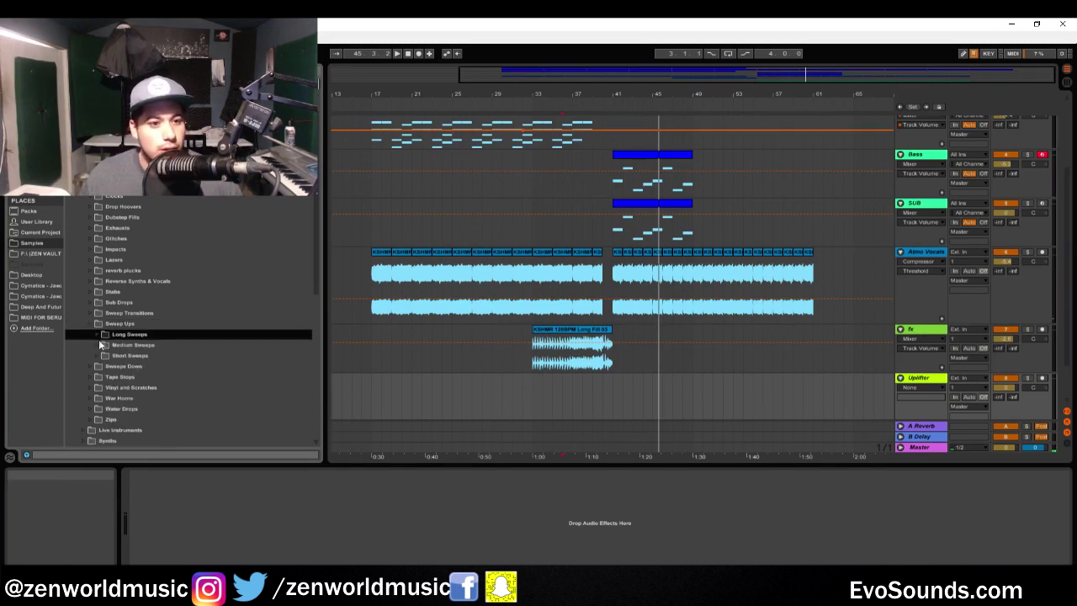
left_click(98, 336)
- Place KSHMR Long Sweep 02 on the Uplifter track at bar 33 and cut its end off at bar 40
left_click(139, 354)
scroll(166, 410, "down", 1)
left_click_drag(169, 336, 533, 394)
key("space")
left_click(599, 377)
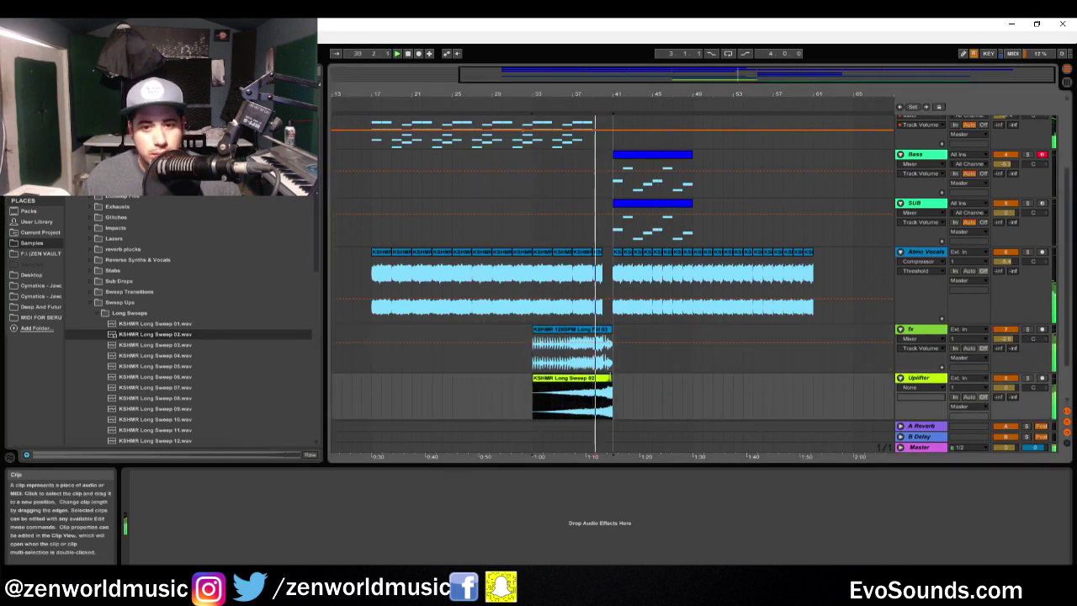
- Set the Uplifter track's volume to -5.7 dB and the fx track's volume to -7.1 dB
left_click_drag(1008, 389, 1008, 413)
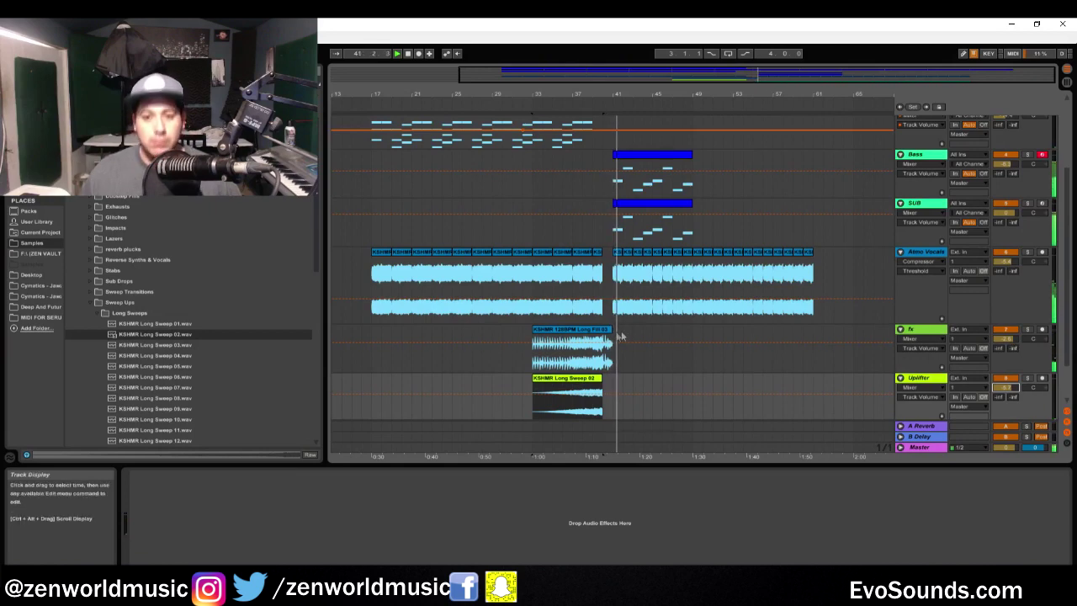
left_click(971, 349)
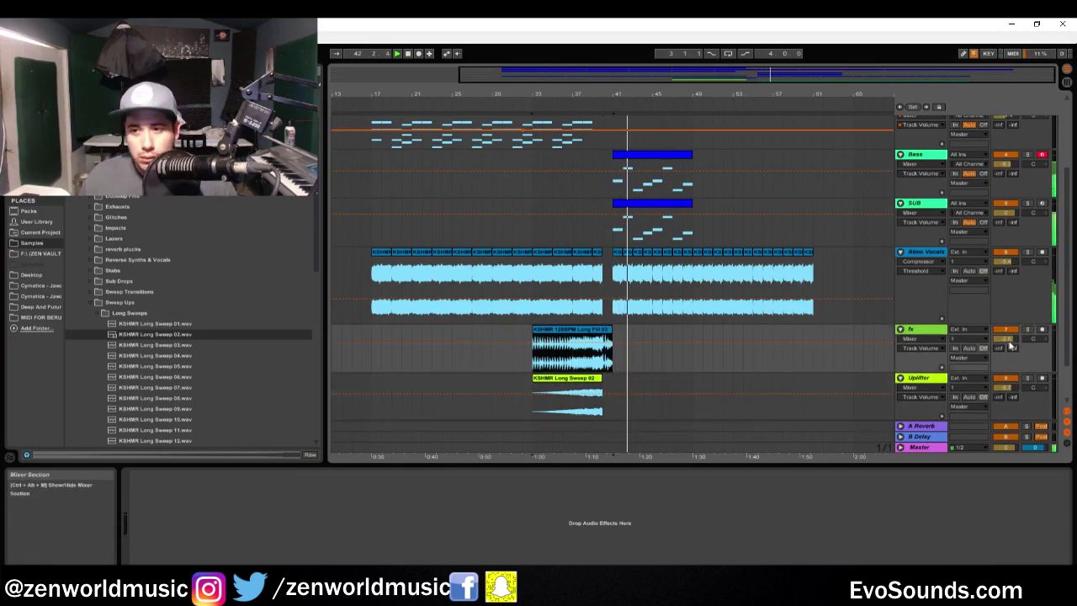
- Adjust the dip in Main MELO's filter 8 frequency automation between bars 40 and 41, and set the track's volume to -4.3 dB
scroll(668, 237, "up", 4)
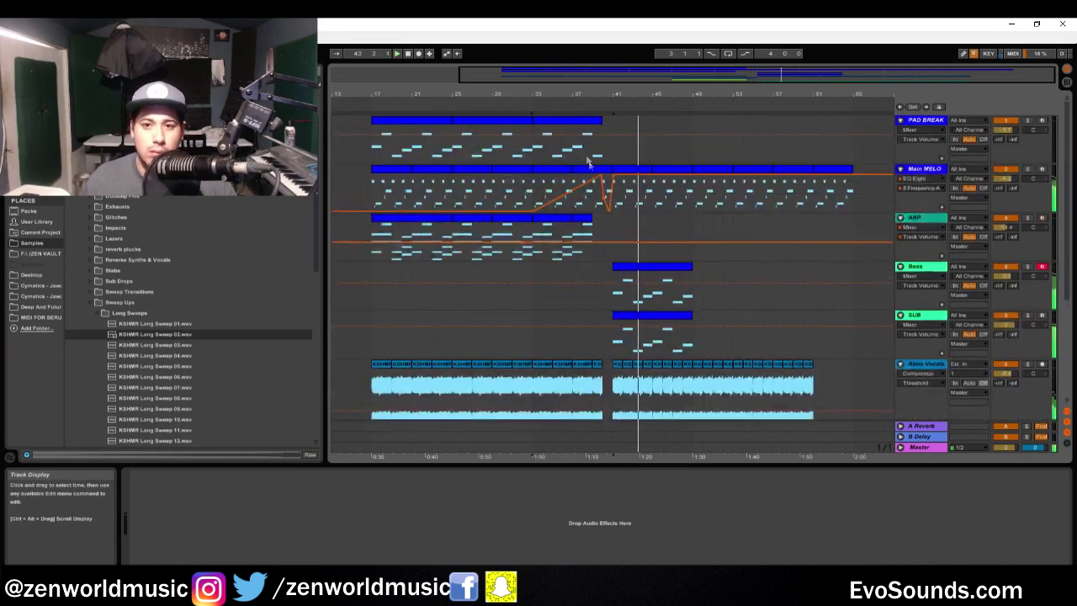
left_click(589, 163)
left_click_drag(532, 147, 594, 124)
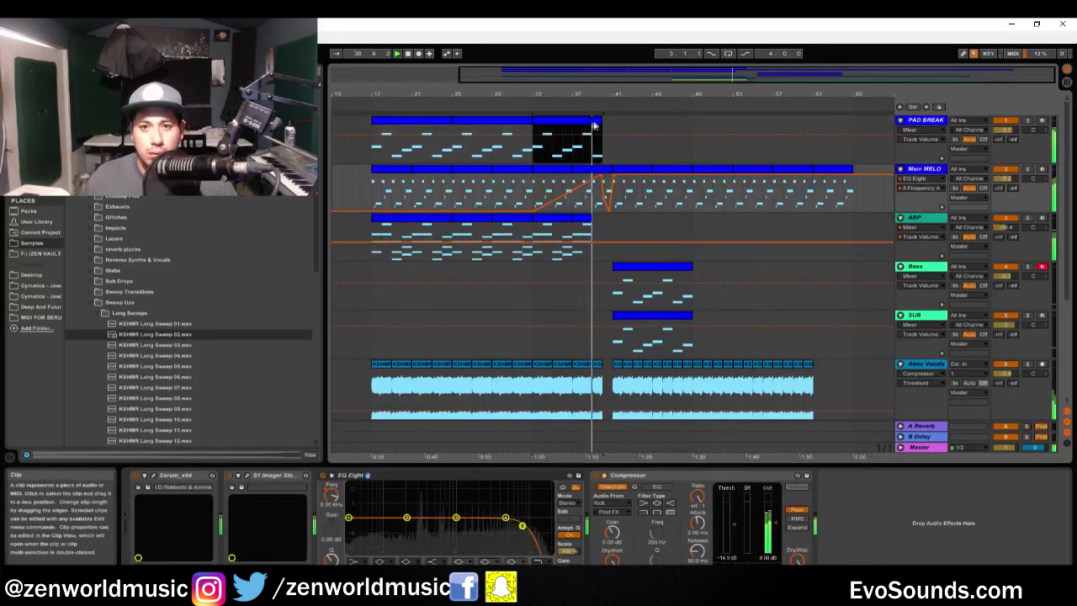
left_click_drag(675, 85, 671, 114)
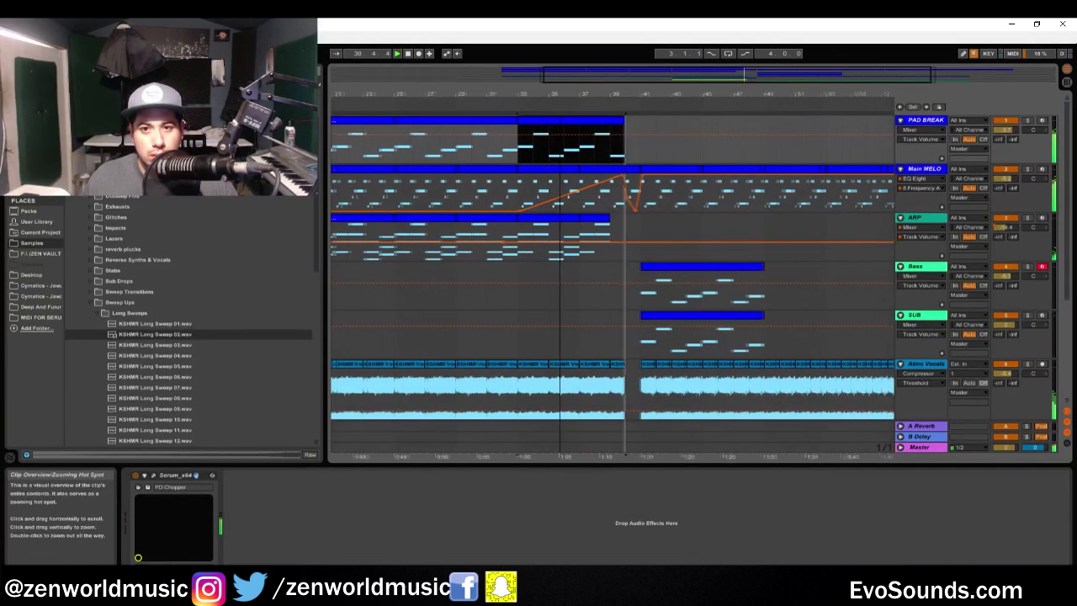
left_click(633, 201)
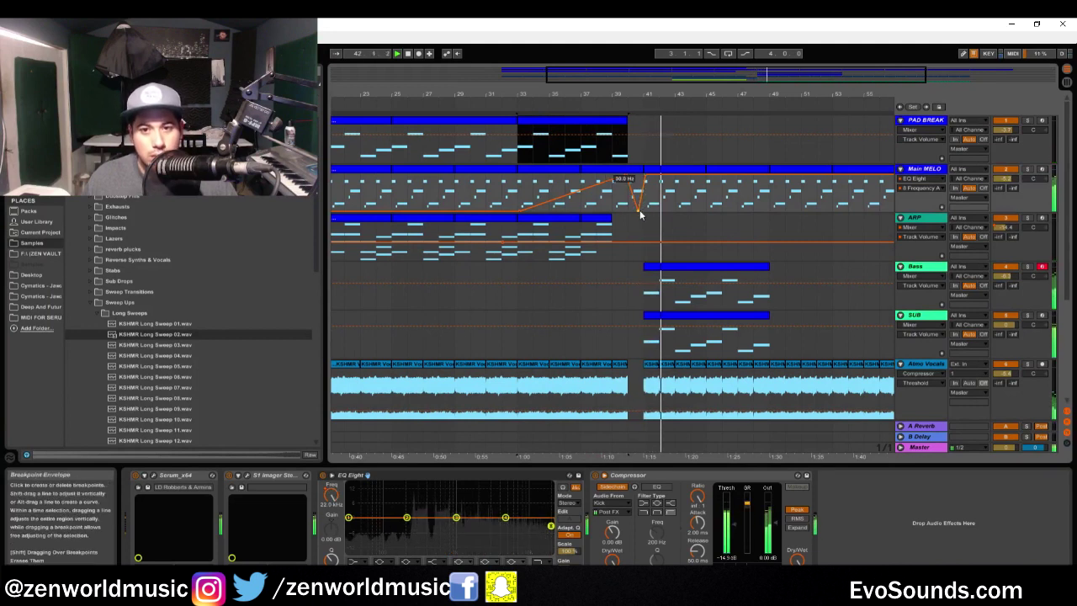
left_click(641, 211)
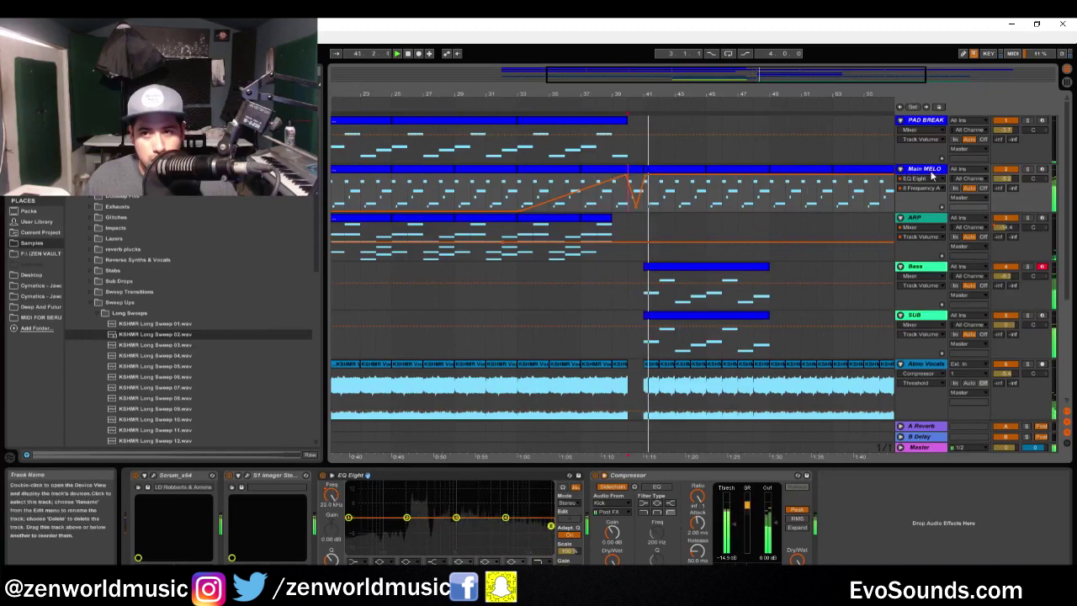
key("Tab")
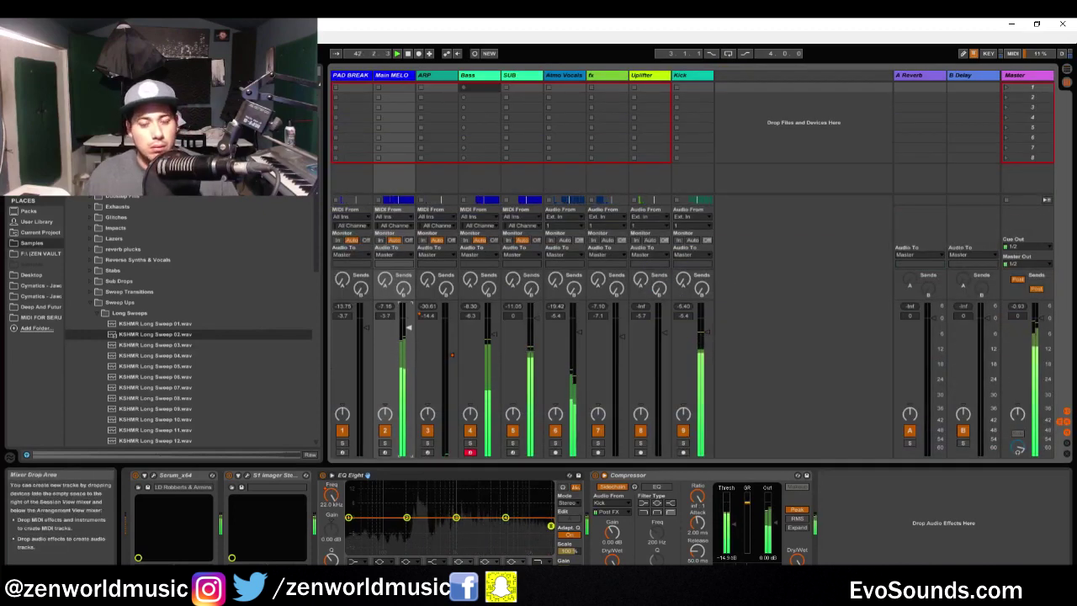
key("Tab")
- In the Main MELO clip at bar 41, shorten the E3 note in clip bar 2 and add a D3 note after it
key("shift+Tab")
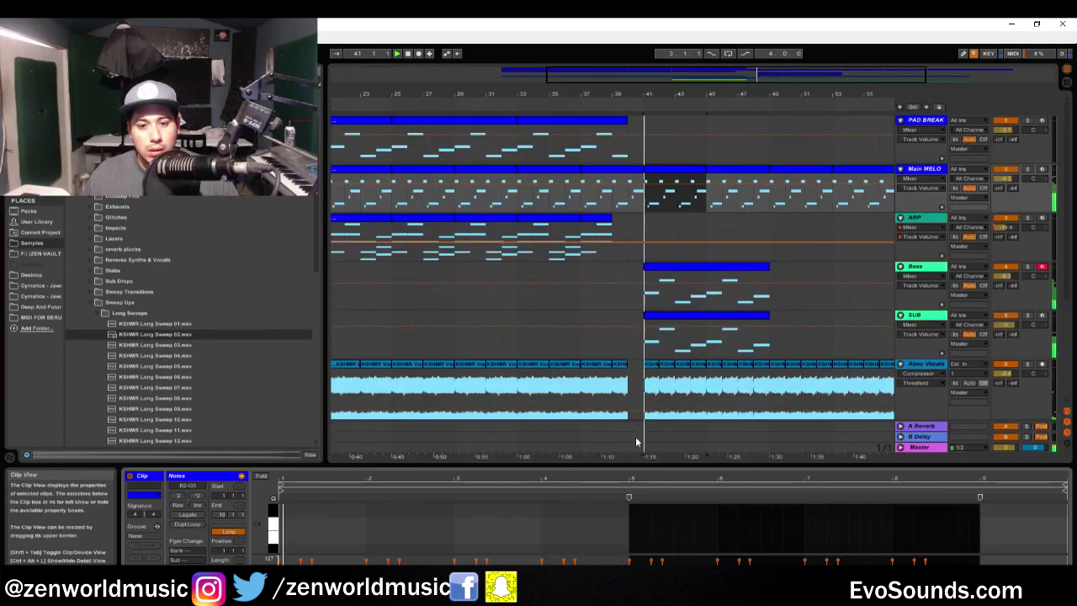
left_click_drag(670, 463, 665, 206)
mouse_move(446, 383)
left_mouse_down()
mouse_move(432, 385)
mouse_move(439, 398)
left_mouse_up()
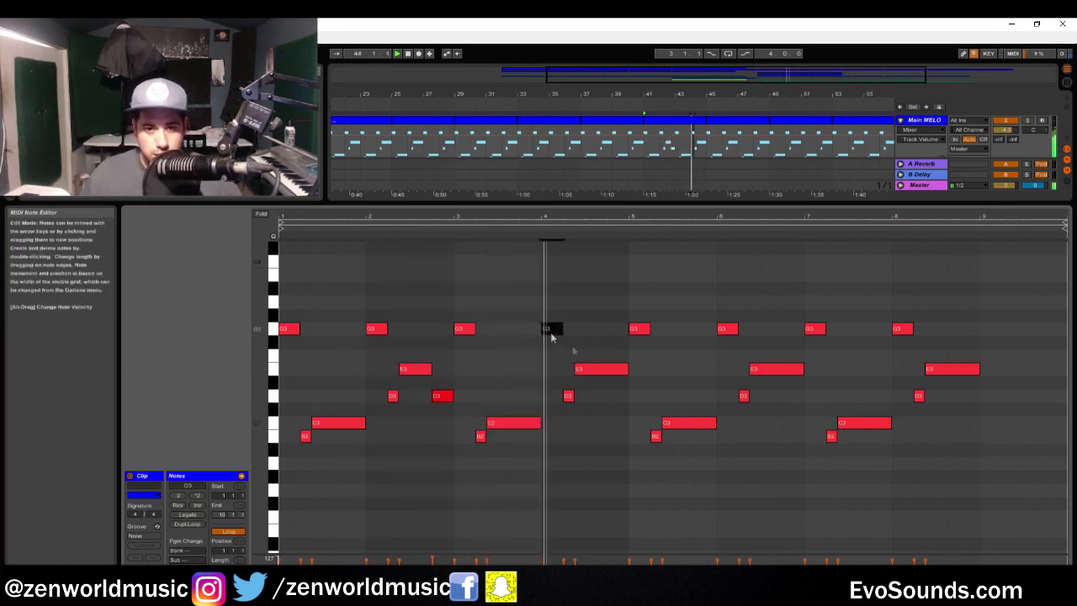
- Try shortening the E3 note in clip bar 4 and following it with short D3, E3 and F3 notes
left_click_drag(627, 370, 604, 373)
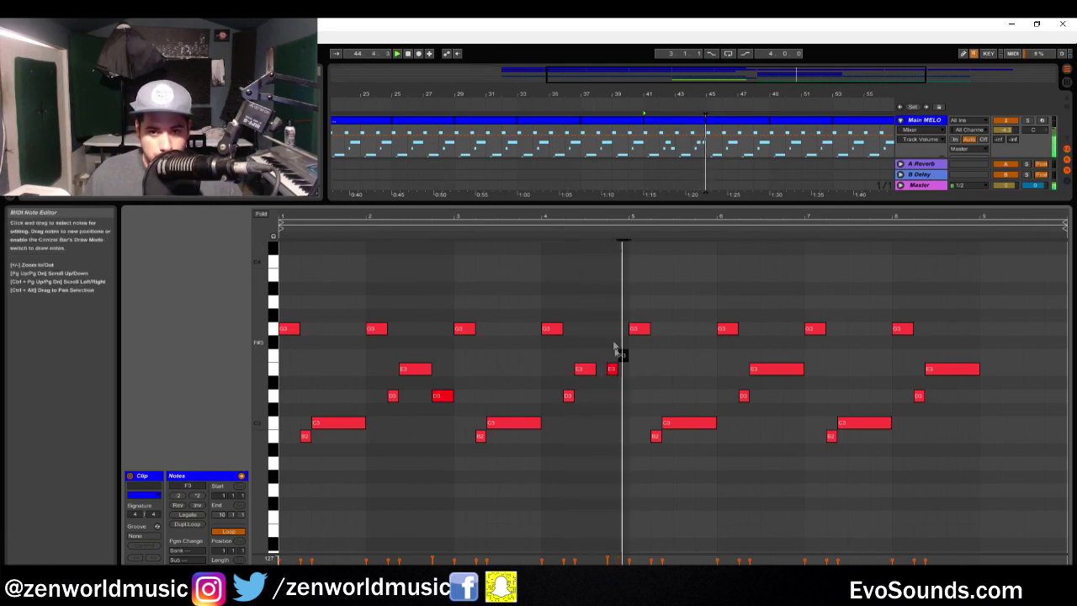
left_click_drag(606, 369, 602, 398)
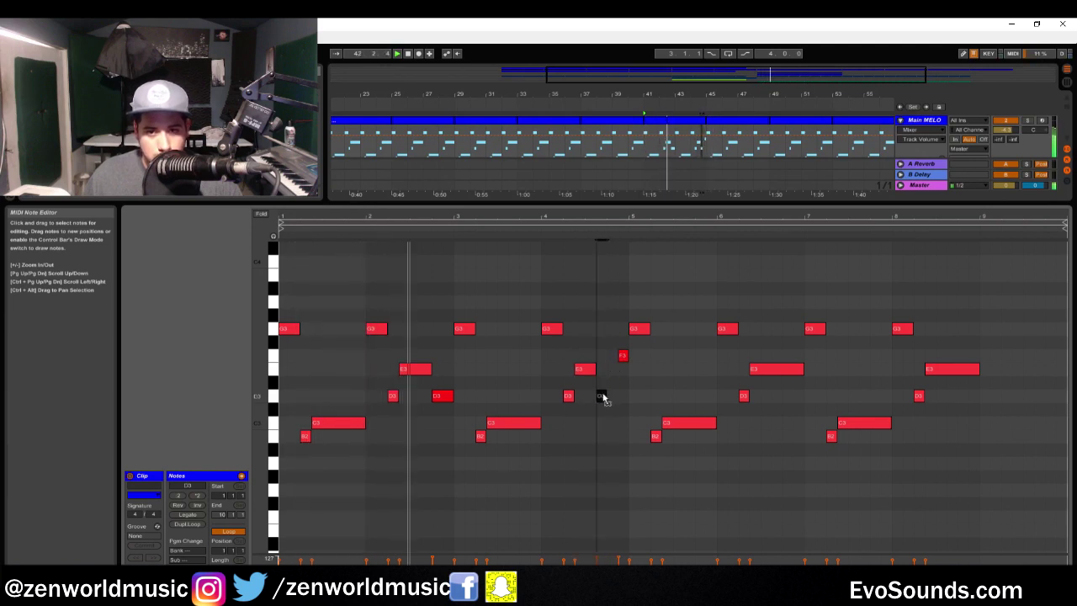
double_click(613, 369)
key("Left")
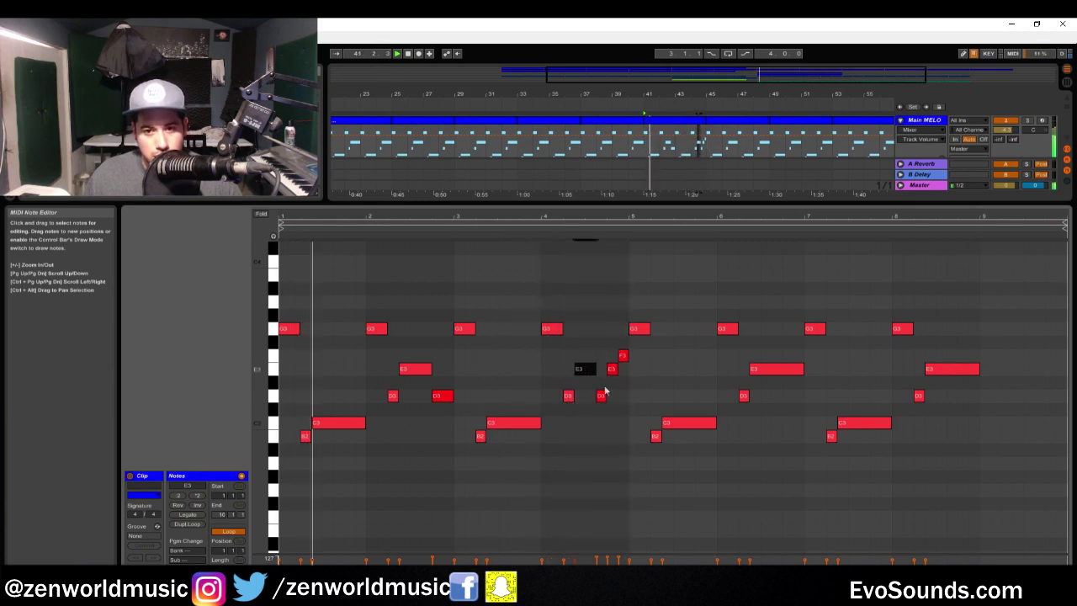
- Delete the three short notes at the end of clip bar 4 and extend the E3 note back to the bar's end
double_click(601, 395)
left_click(611, 370)
double_click(612, 370)
double_click(623, 355)
left_click_drag(595, 369, 617, 373)
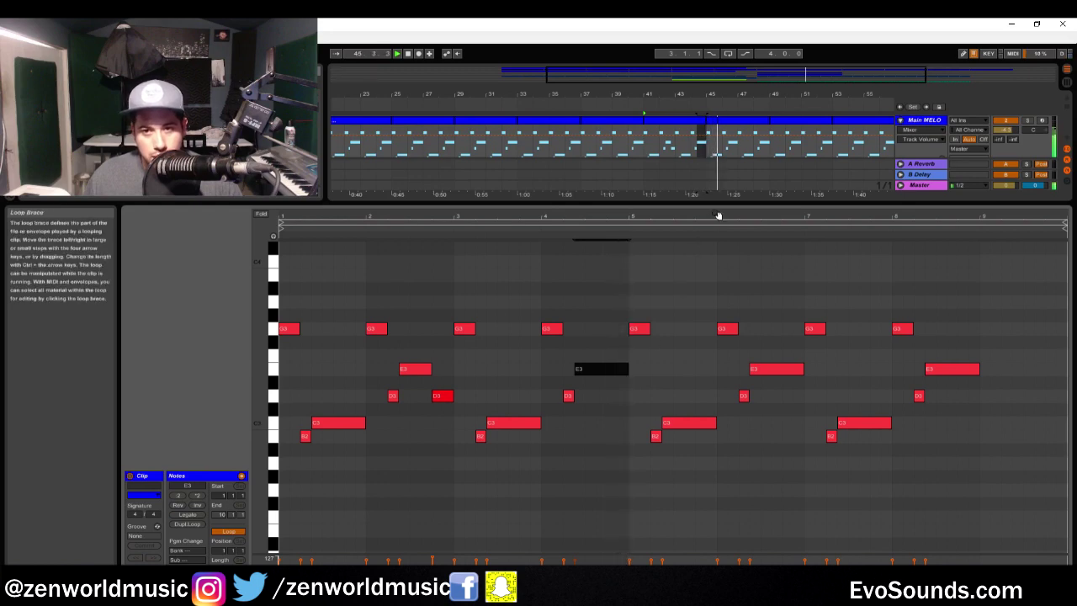
- Duplicate the edited Main MELO clip to bar 45 and open the copy in an enlarged note editor
key("ctrl+alt+l")
key("ctrl+alt+b")
double_click(761, 130)
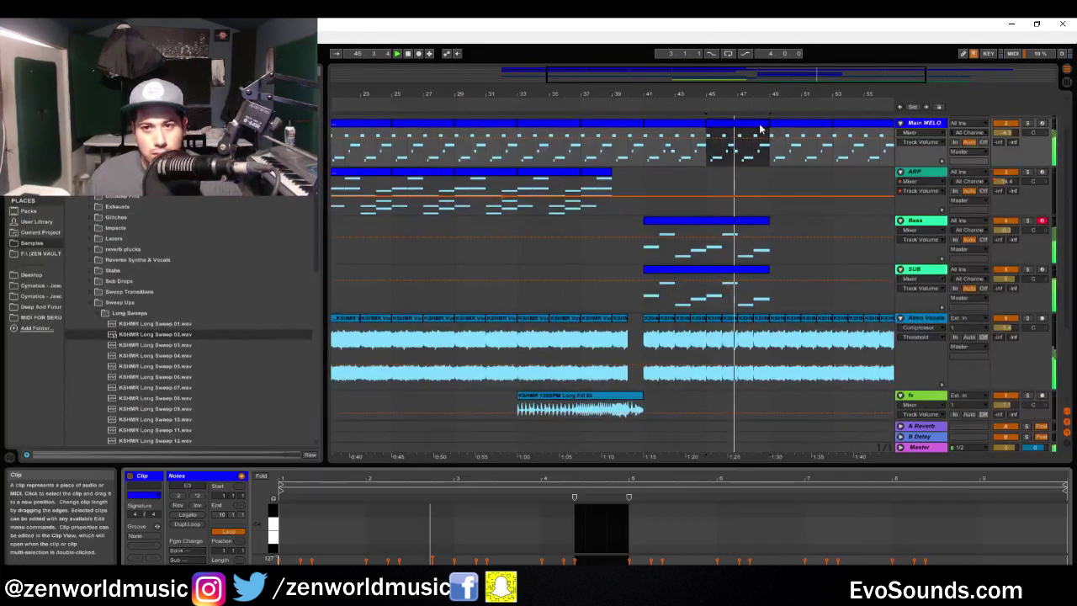
left_click_drag(853, 469, 853, 238)
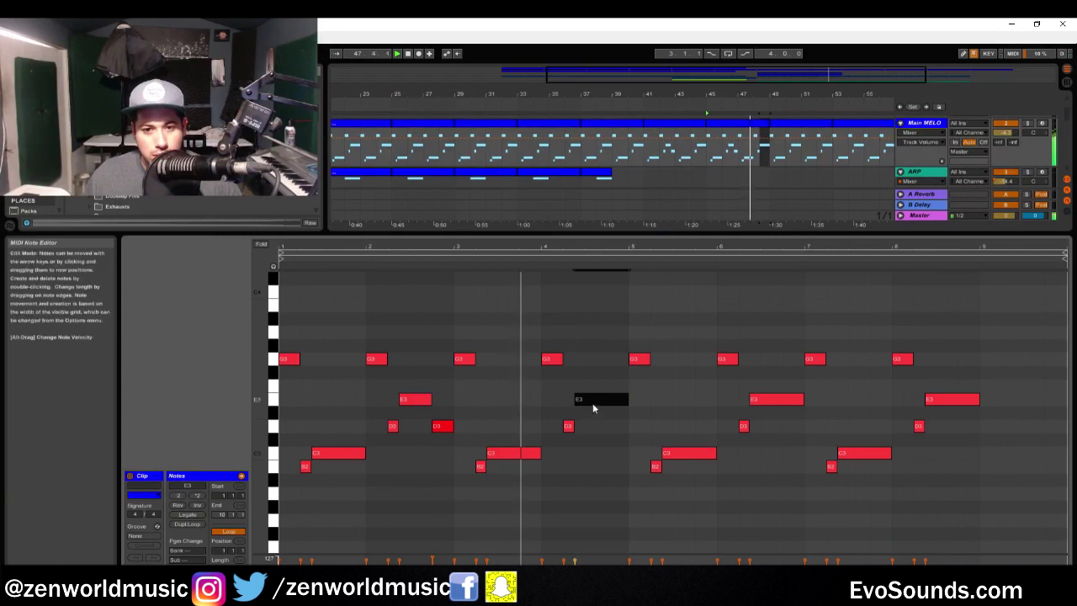
- Try the long E3 note of clip bar 4 at A3, return it to E3, and raise the bar's first note to B3
left_click_drag(596, 399, 592, 334)
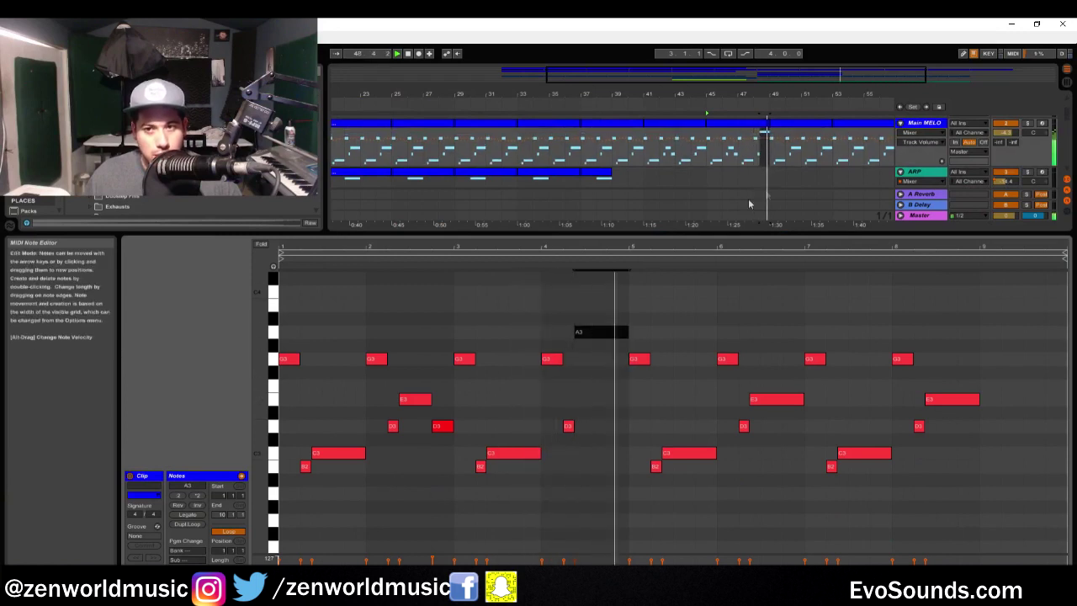
left_click_drag(595, 336, 600, 395)
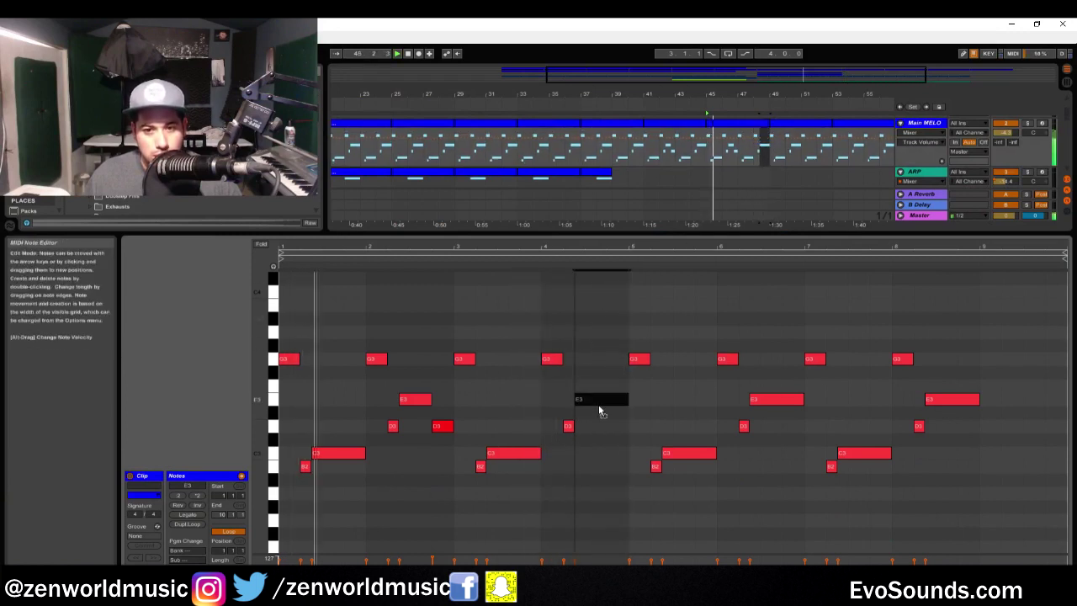
key("Left")
key("Up")
key("Up")
key("Up")
key("Up")
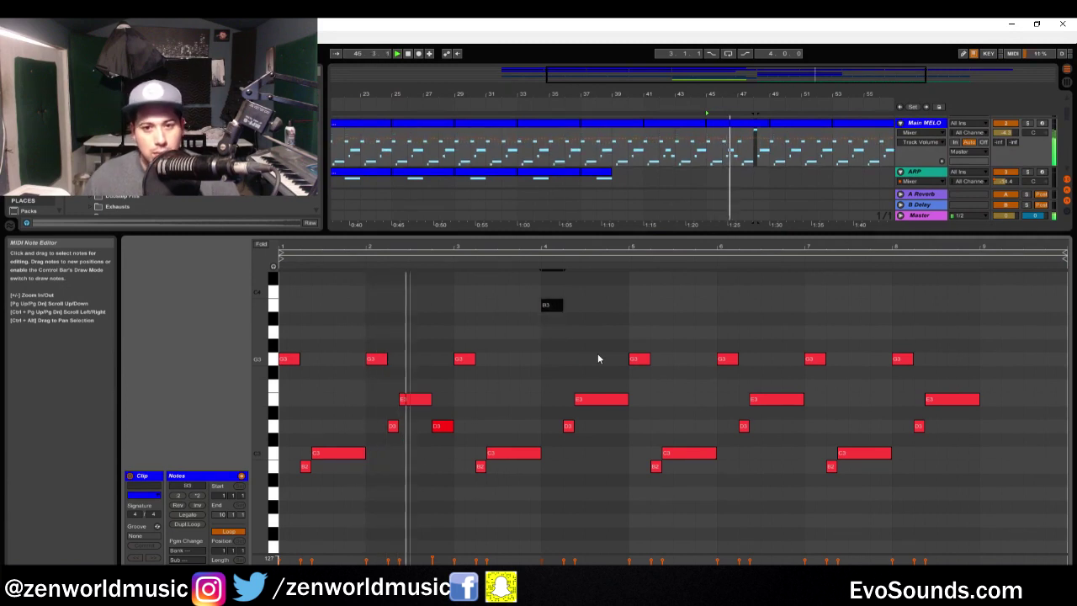
- Raise the short second note of clip bar 4 from D3 to A3
key("Right")
key("Up")
key("Up")
key("Up")
key("Up")
key("Up")
key("Up")
key("Up")
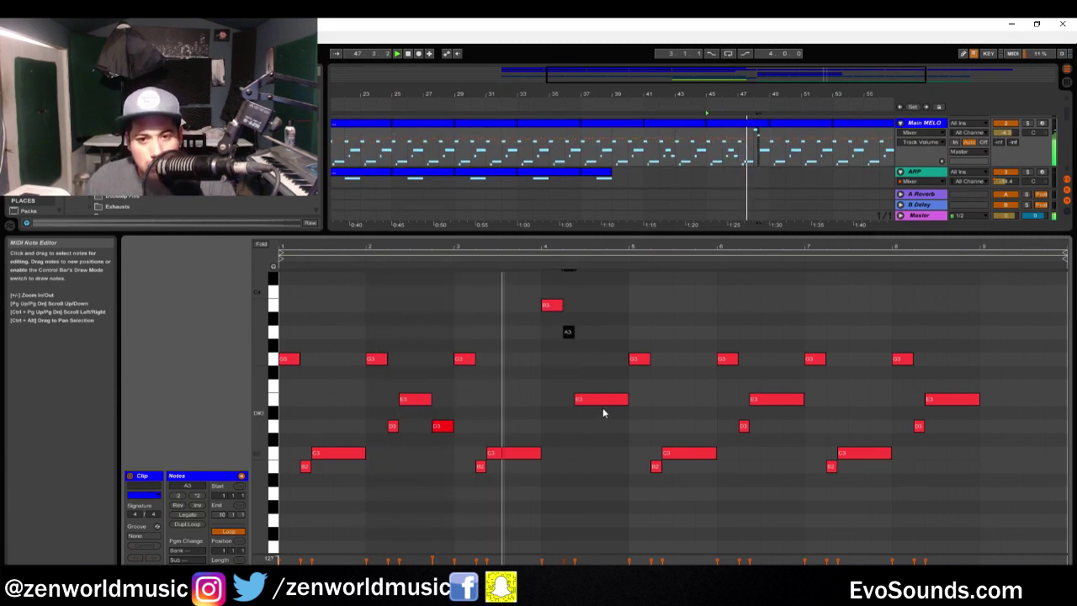
- Raise the long note of clip bar 4 to G3, shorten it, and fill the rest of the bar with an F3 note
key("Right")
key("Up")
key("Up")
key("Up")
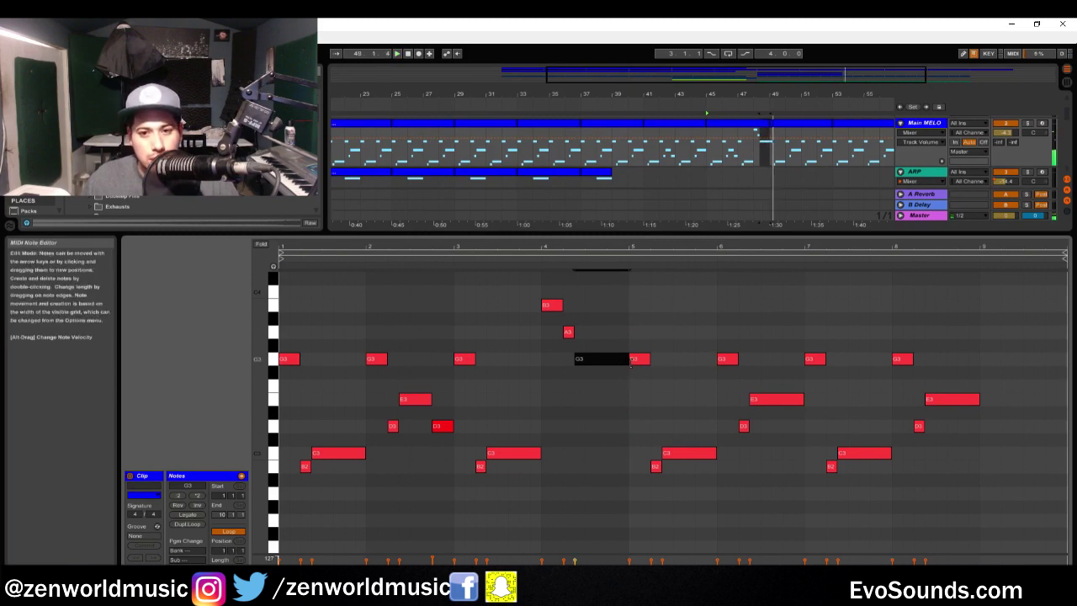
left_click_drag(603, 370, 618, 390)
double_click(605, 368)
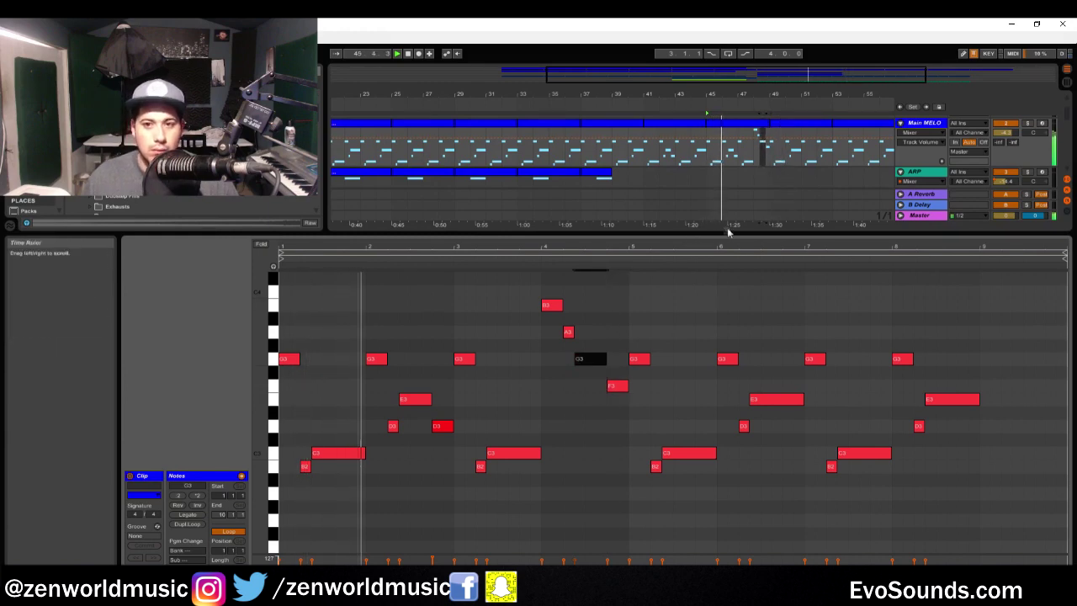
- Delete the Kick between bars 48 and 49 and shorten the SUB clip to end at bar 48
key("ctrl+alt+l")
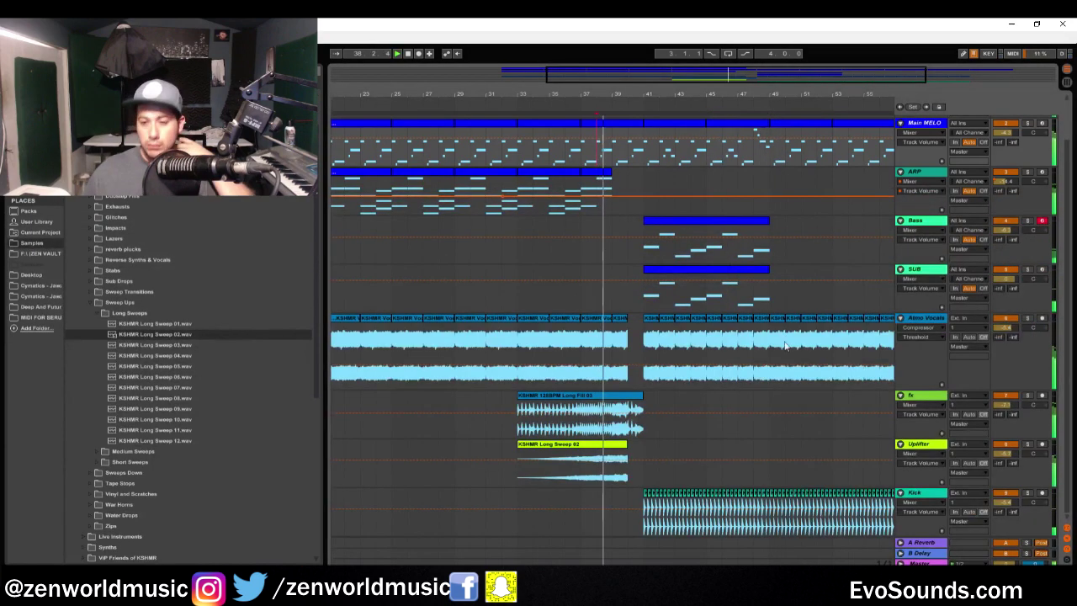
scroll(768, 488, "up", 1)
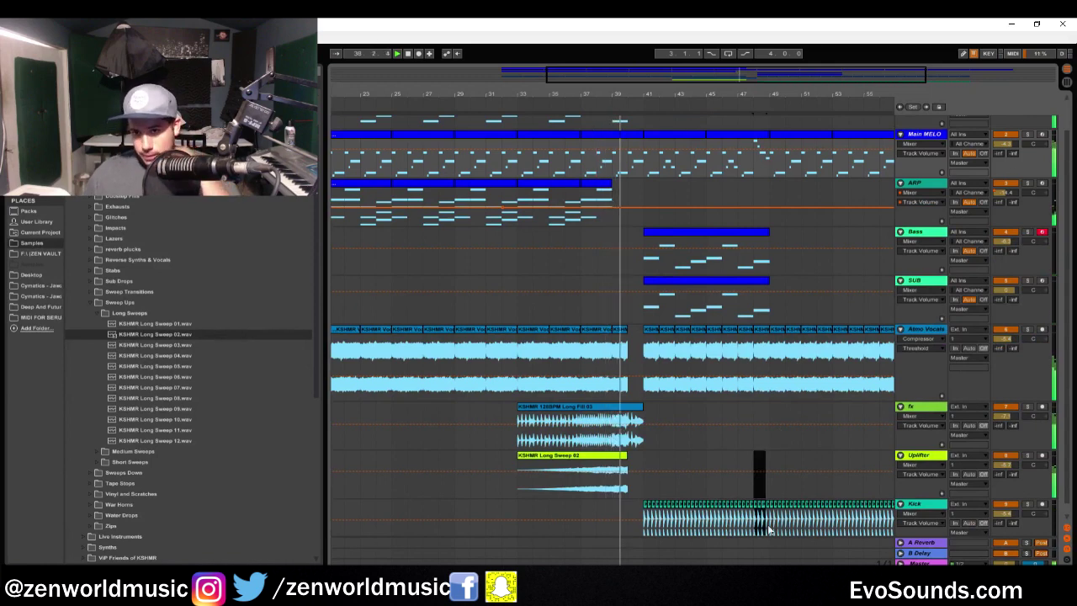
scroll(762, 522, "down", 1)
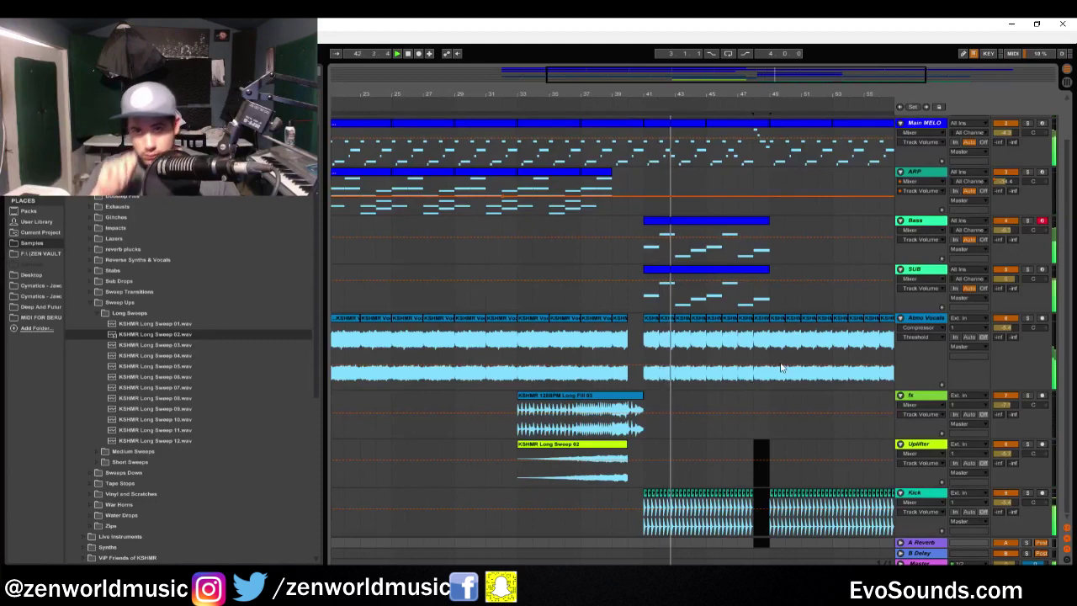
scroll(763, 270, "up", 1)
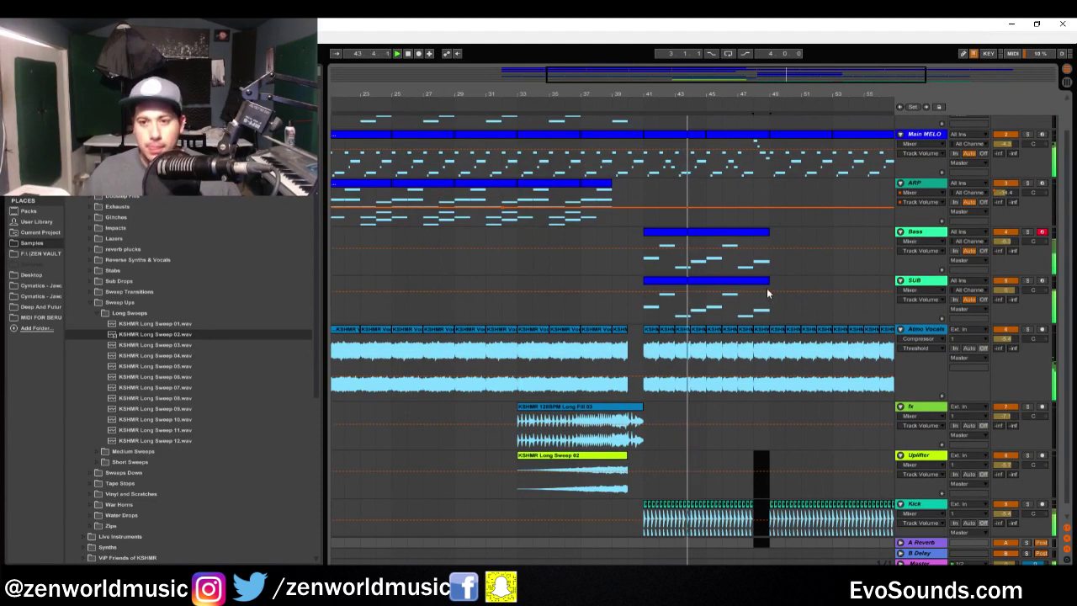
left_click_drag(764, 279, 753, 279)
- Draw stuttering on/off volume automation on the Bass track across bar 48
double_click(944, 250)
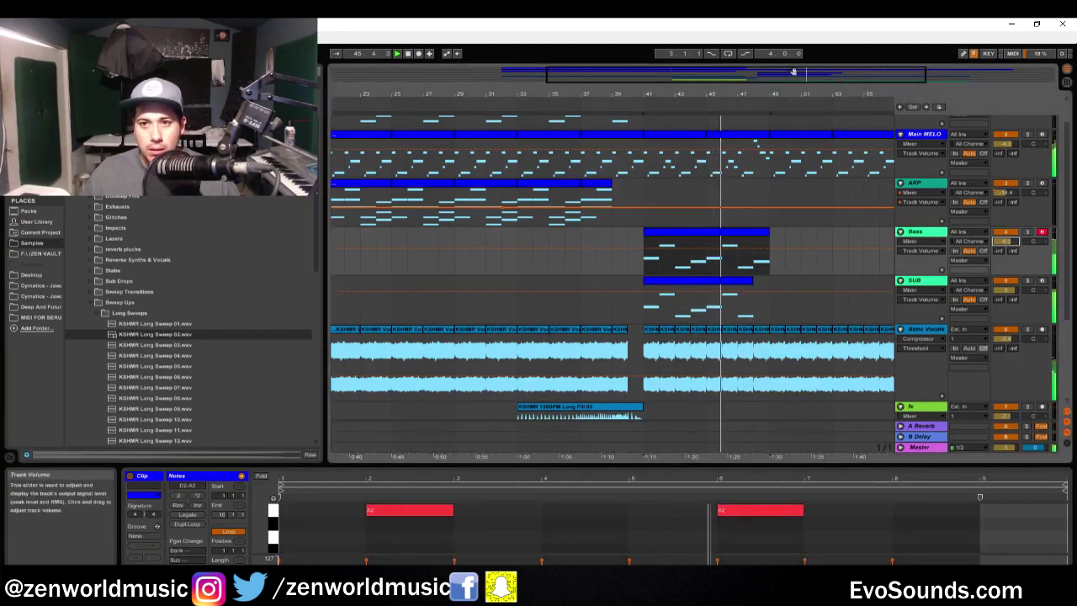
key("z")
mouse_move(890, 77)
left_mouse_down()
mouse_move(889, 113)
mouse_move(889, 77)
left_mouse_up()
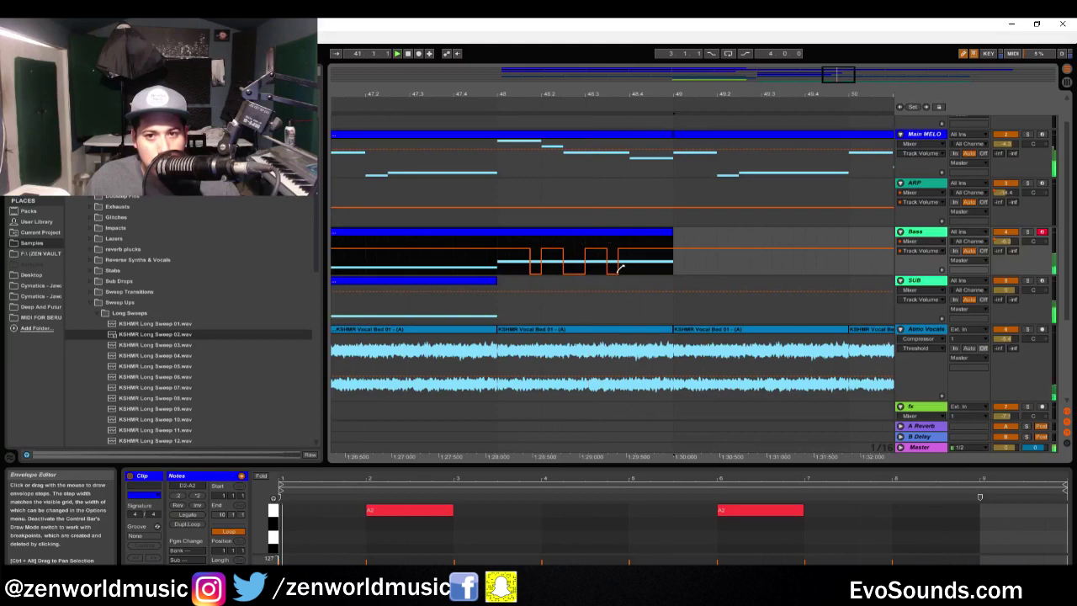
left_click(495, 271)
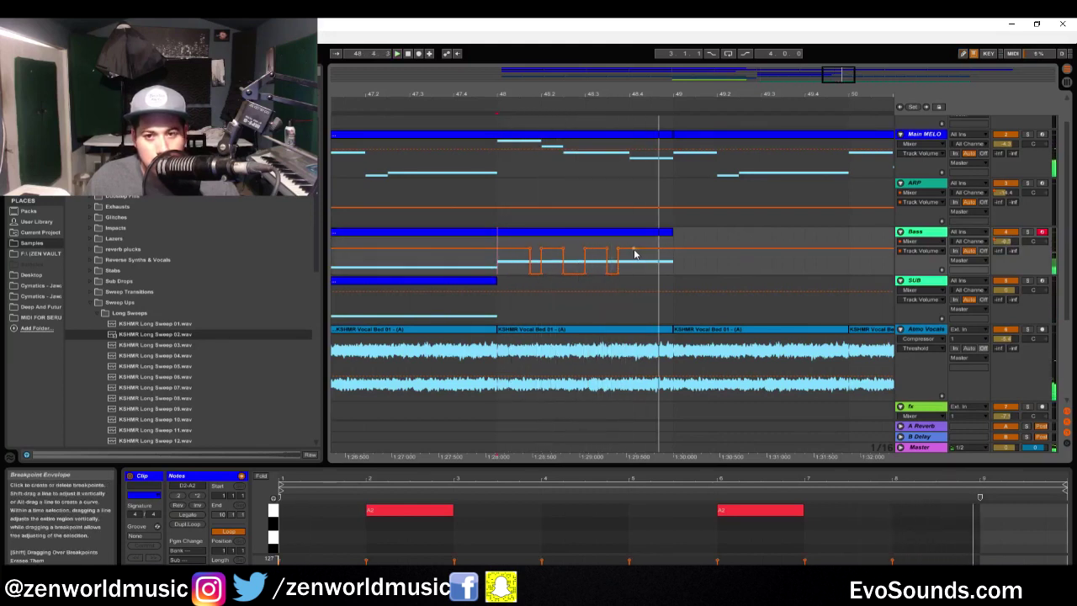
key("b")
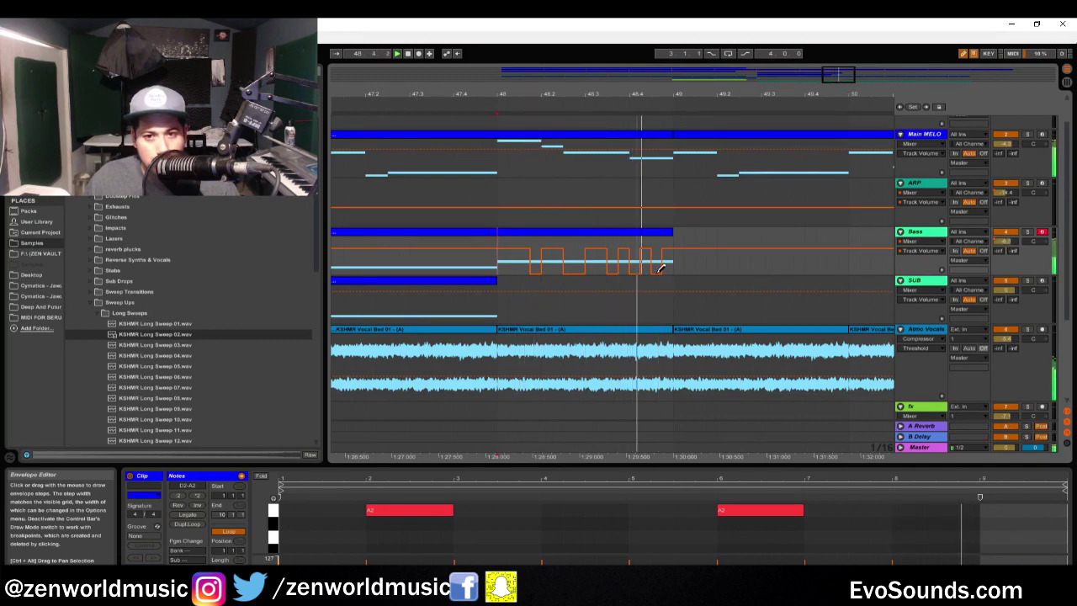
left_click_drag(634, 94, 619, 55)
- Duplicate the eight-bar Bass clip so the copy starts at bar 49
left_click(508, 235)
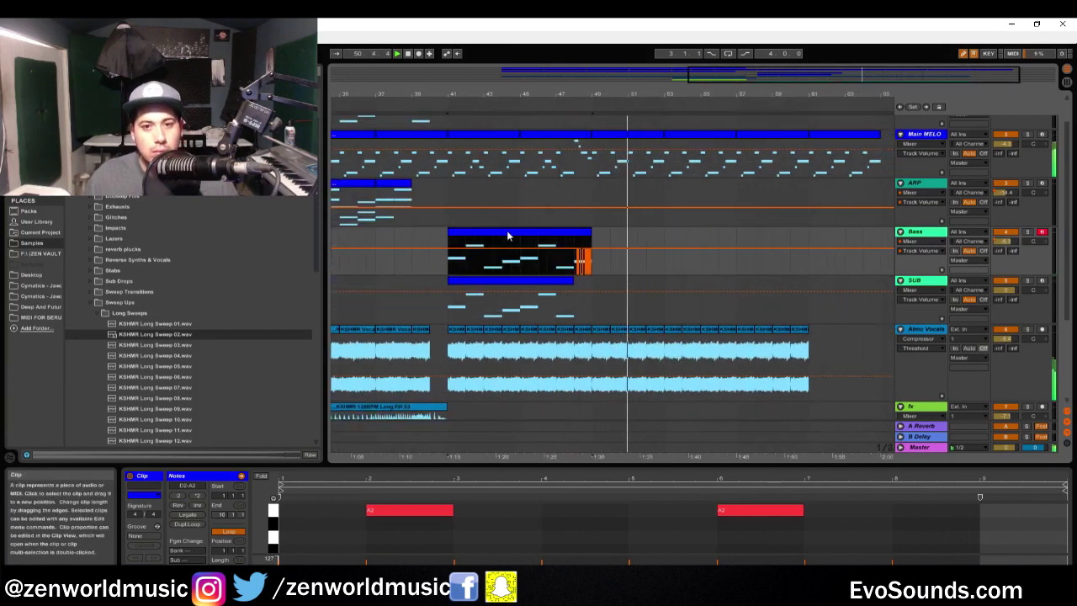
key("ctrl+d")
left_click(583, 226)
left_click(633, 241)
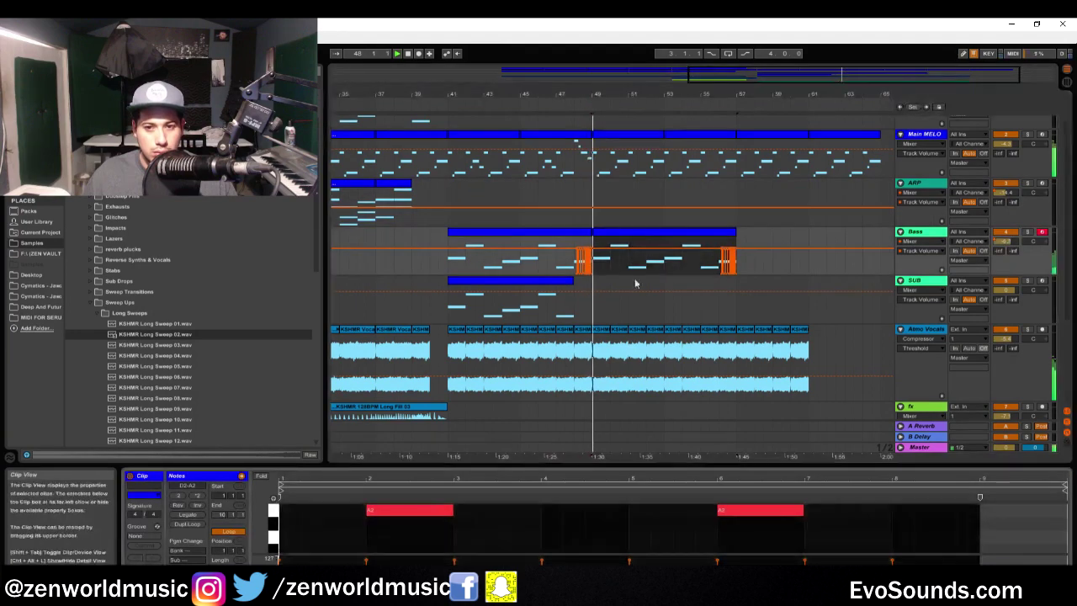
- Delete all volume automation from the Bass track, keeping the copied clip at its full length to bar 57
left_click_drag(733, 269, 742, 272)
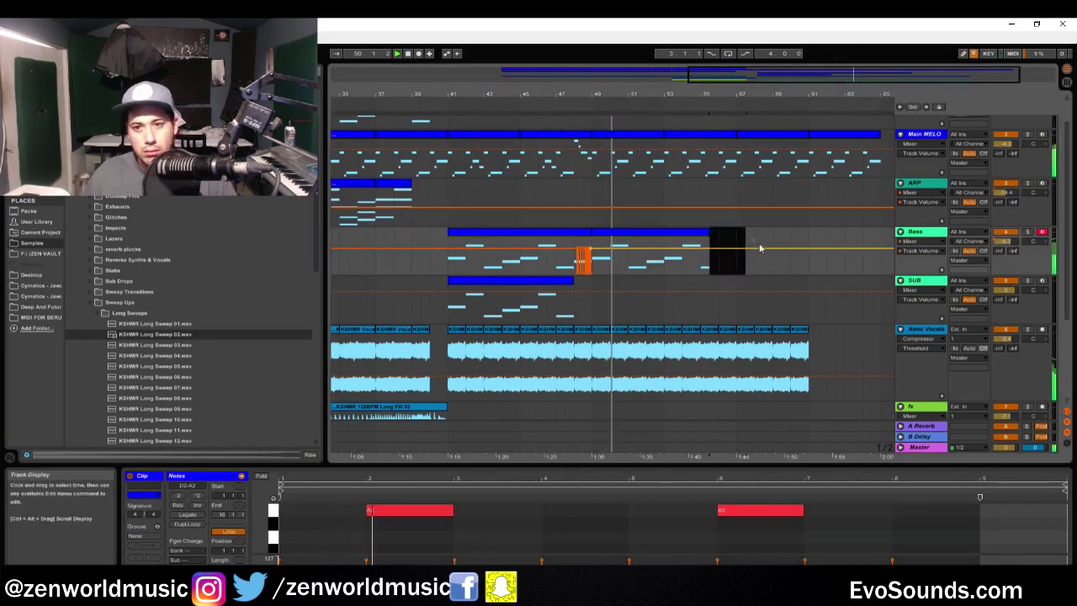
double_click(736, 252)
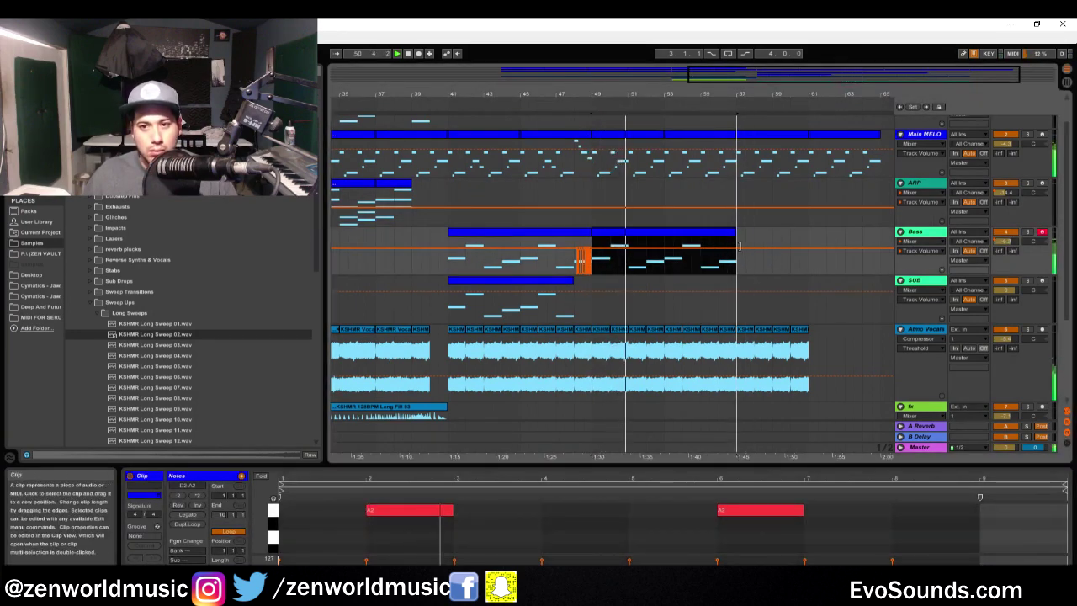
left_click(915, 231)
key("Tab")
right_click(495, 338)
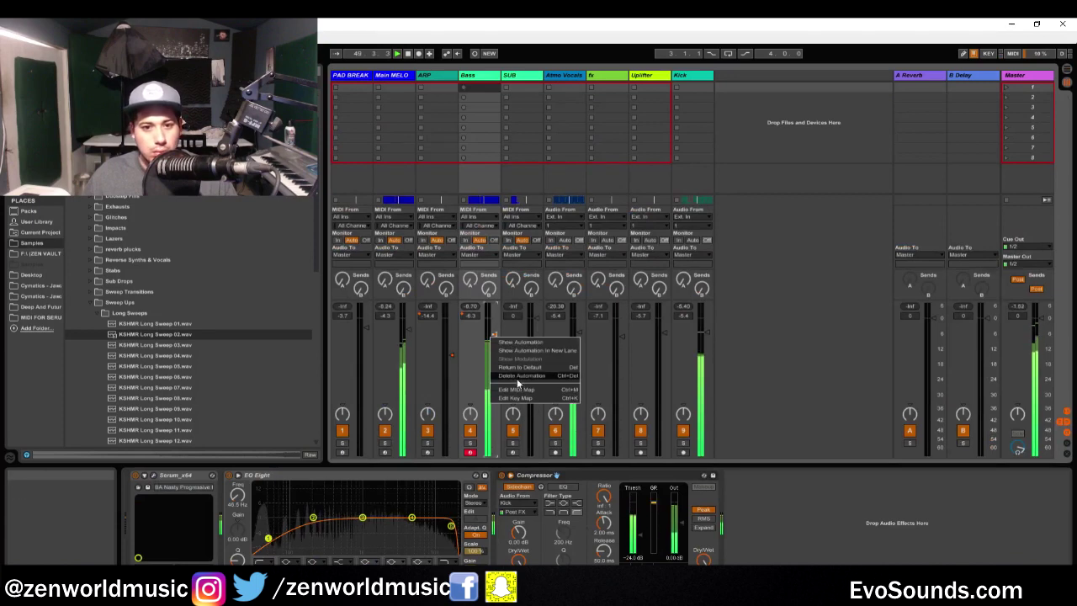
left_click(521, 375)
key("Tab")
- Duplicate bars 41 to 49 of the SUB track so the copied clip starts at bar 49
left_click(568, 281)
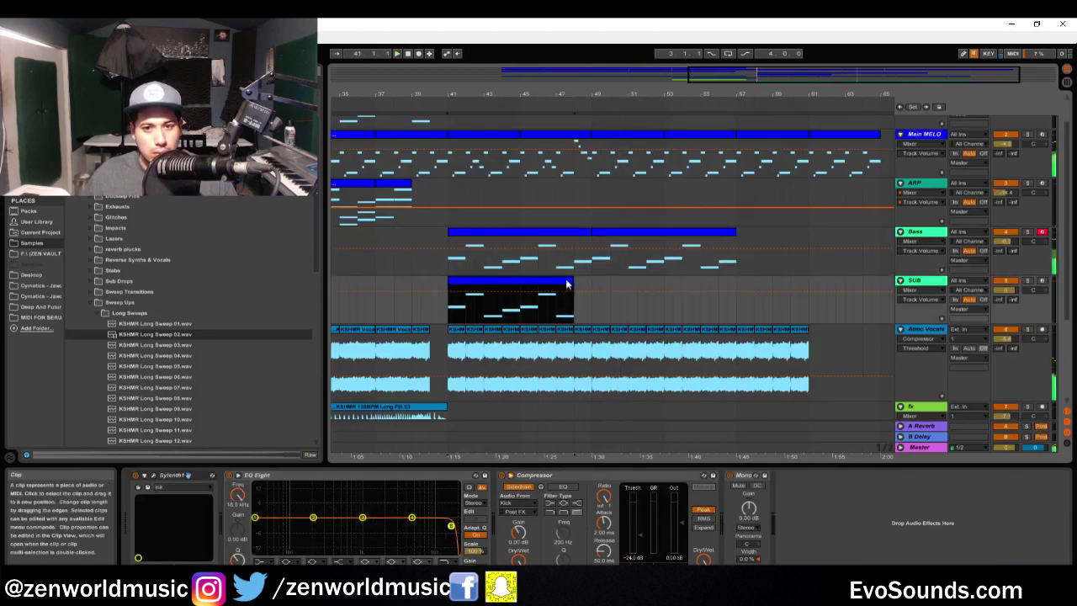
left_click_drag(597, 313, 509, 315)
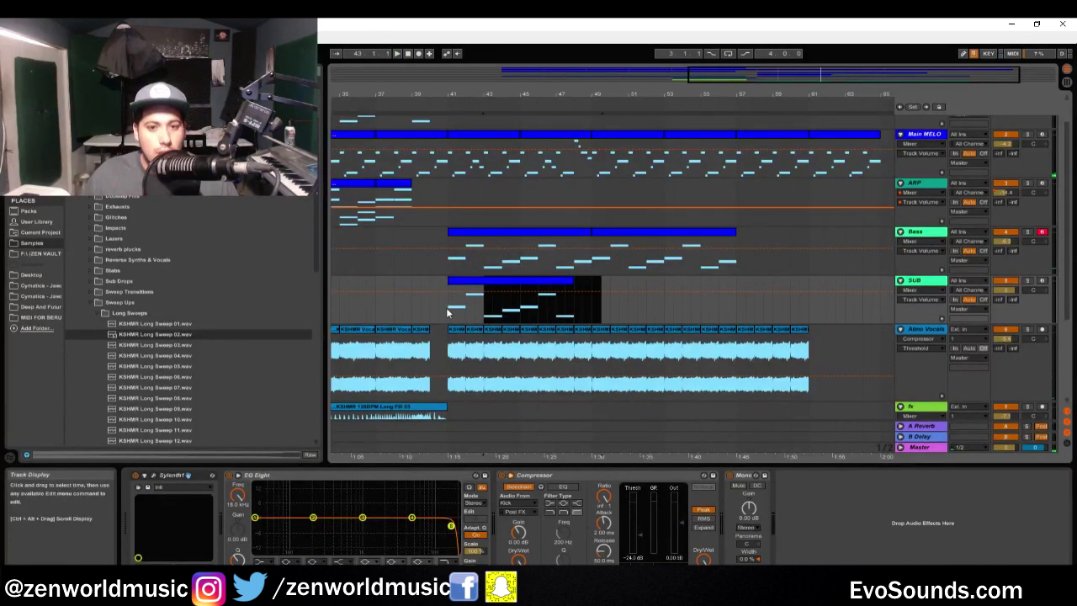
key("ctrl+d")
- Solo the Bass track during playback and reshape its EQ Eight curve, cutting the low end with a band at 85 Hz
key("space")
key("Tab")
key("Tab")
key("Tab")
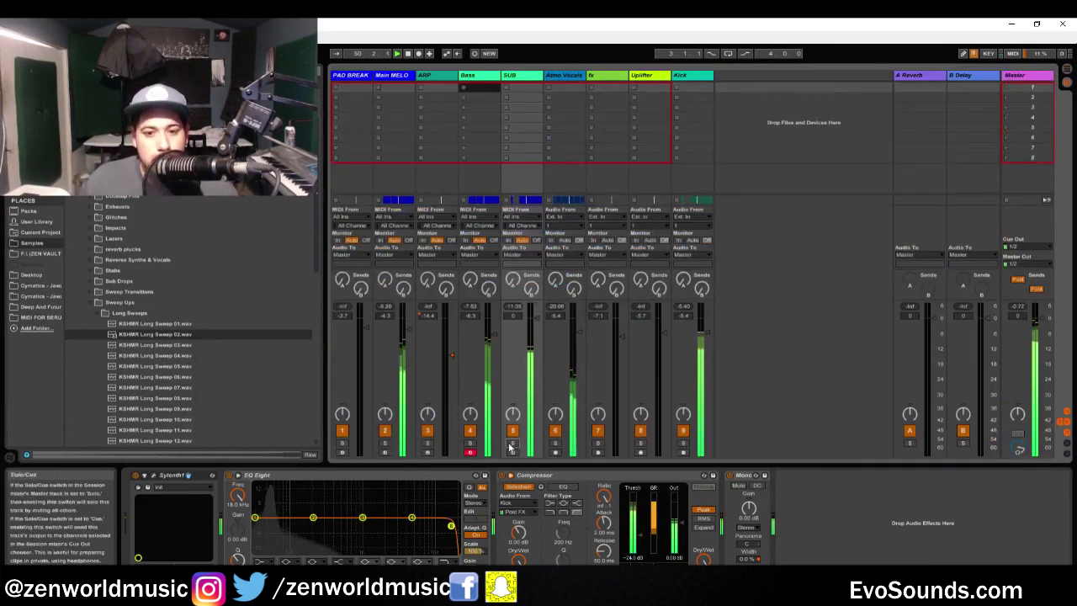
left_click(469, 442)
left_click(481, 77)
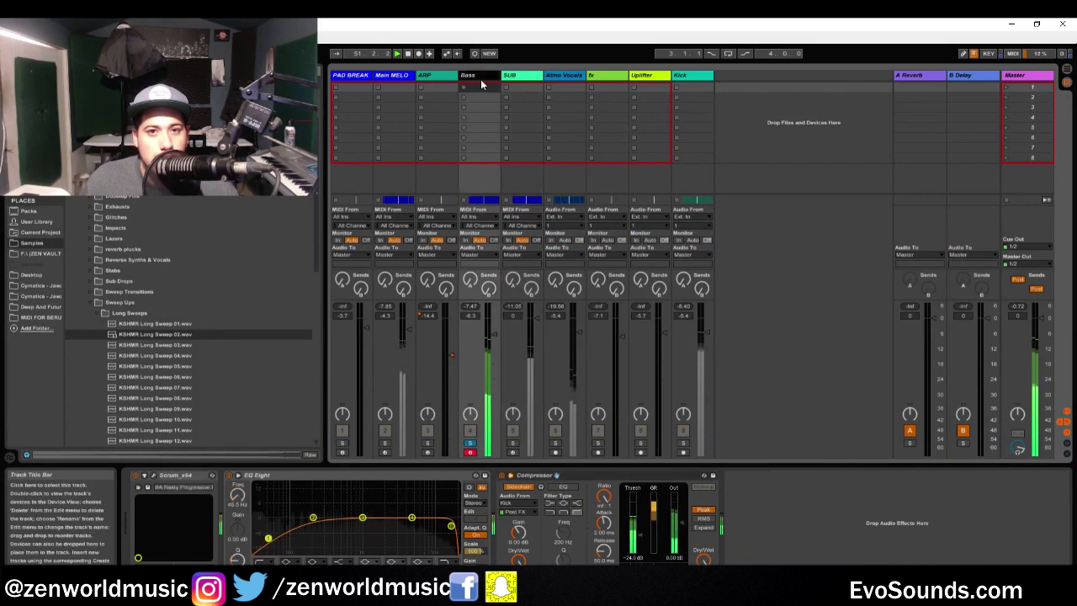
left_click_drag(412, 517, 381, 513)
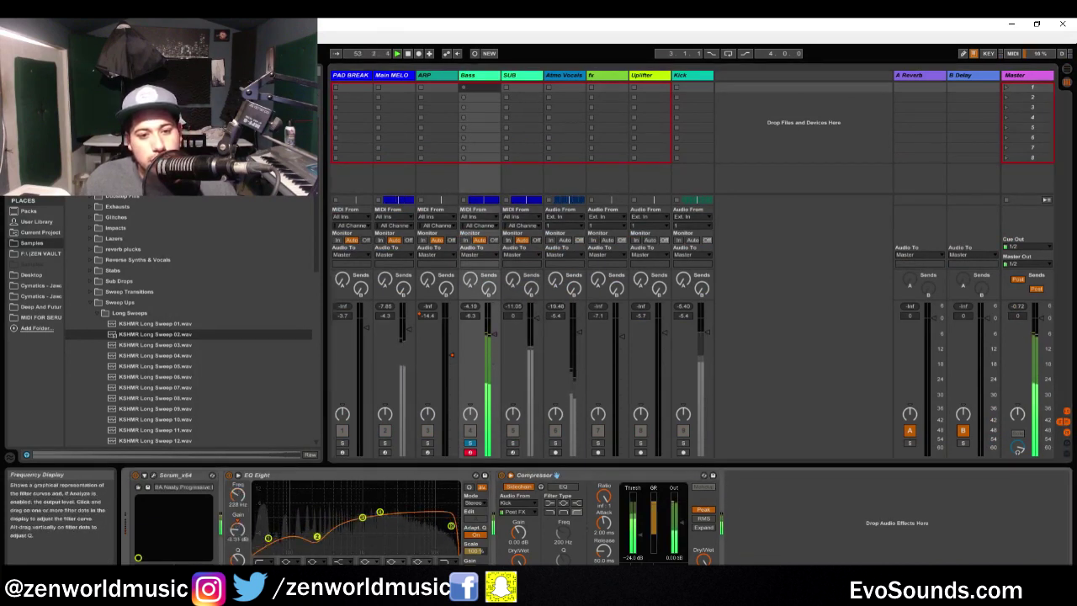
- Add a Saturator before the Bass track's Compressor with about 10.9 dB drive, and lower the track volume to -9.2 dB
left_click(38, 109)
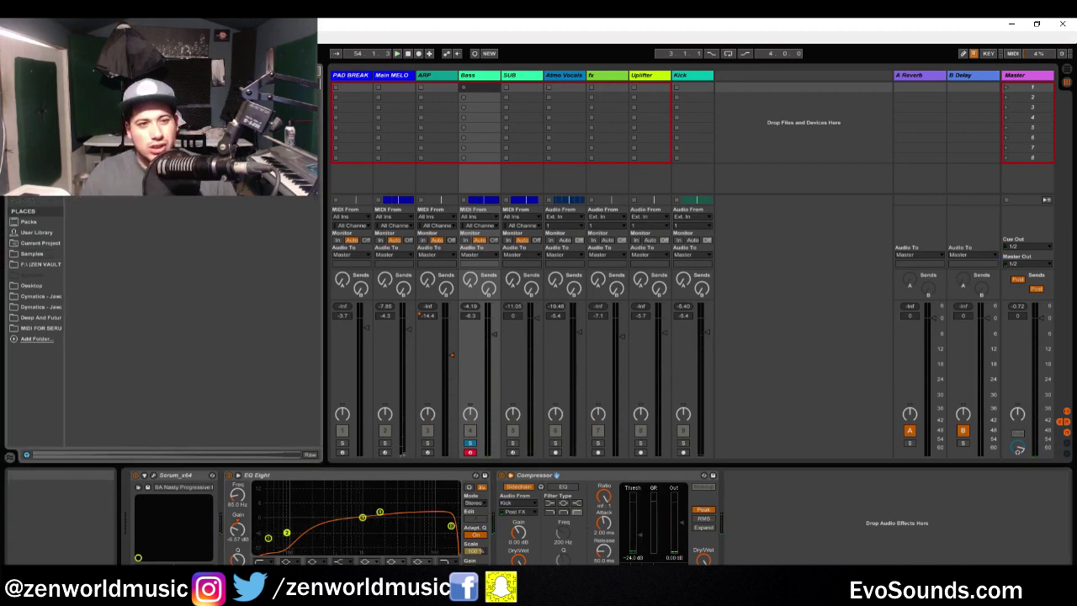
left_click_drag(513, 515, 602, 520)
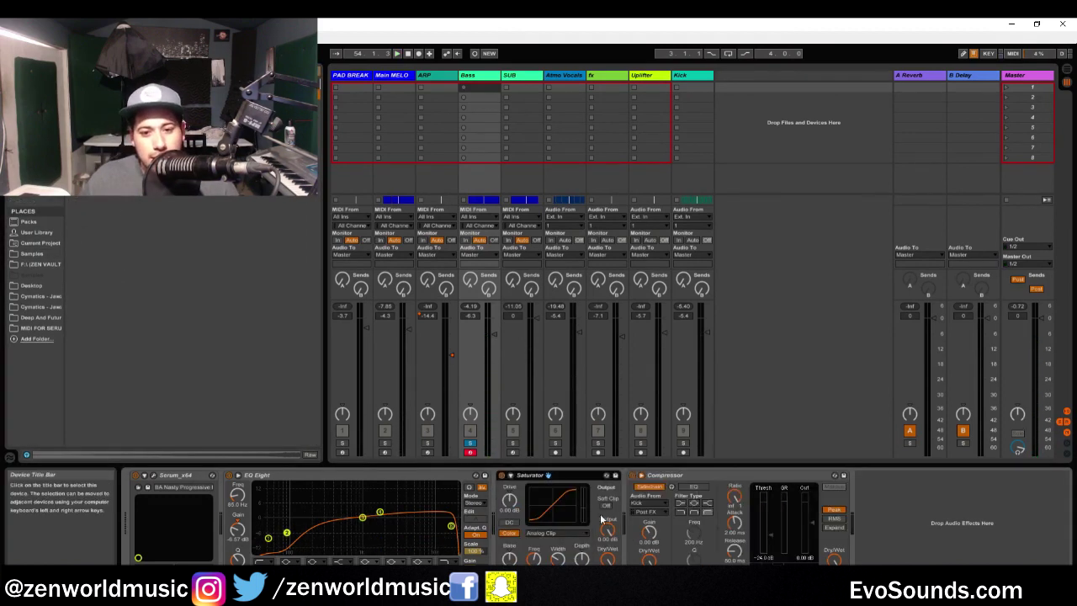
key("space")
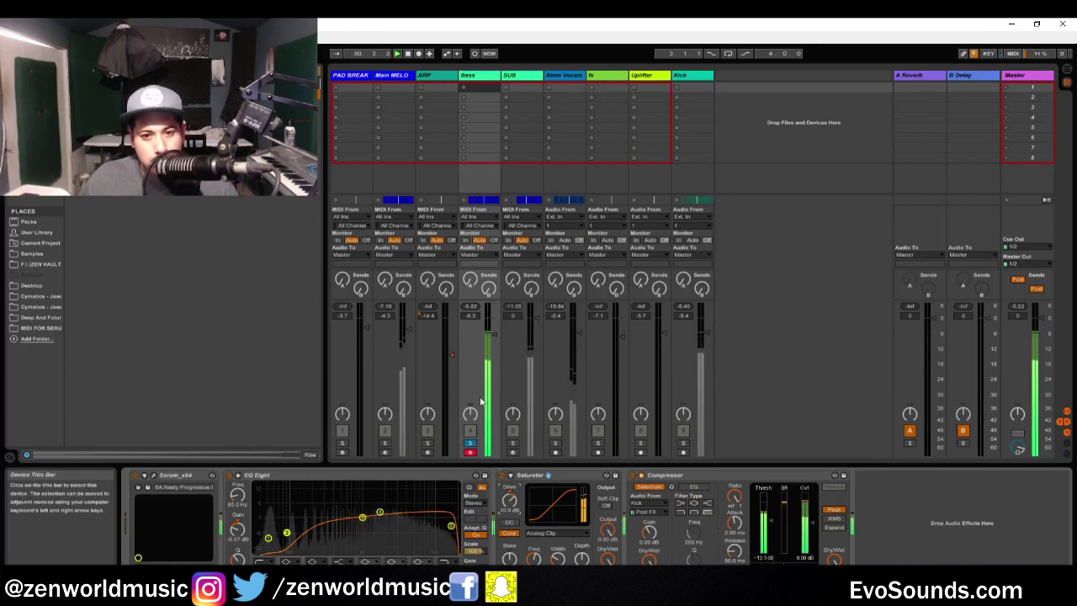
left_click(471, 443)
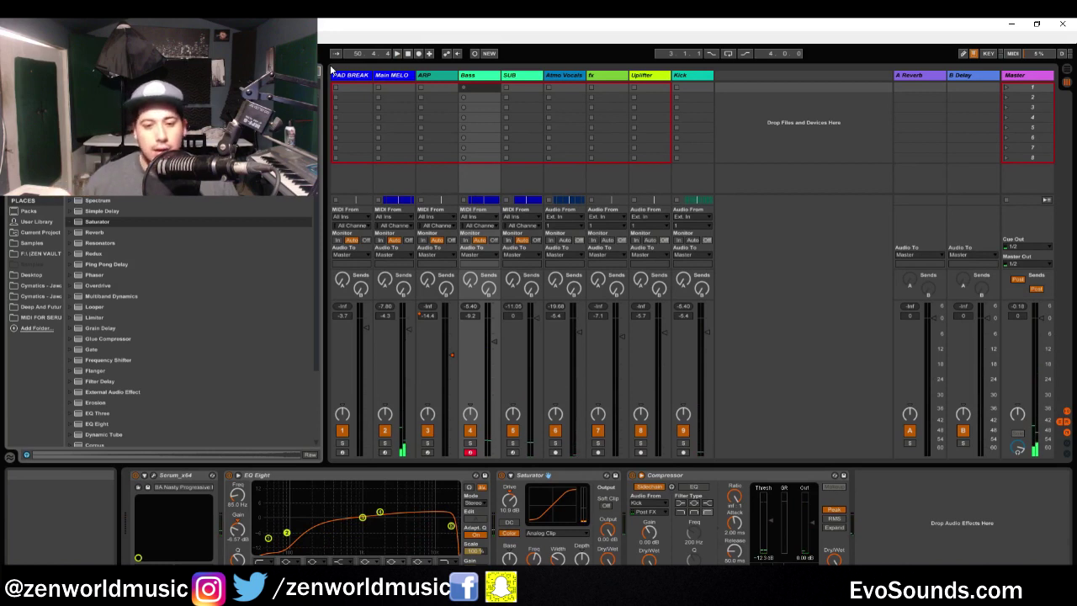
- Switch the Bass track's EQ Eight to M/S mode and dip the mid channel at 1.80 kHz, comparing against the soloed Main MELO
left_click(483, 504)
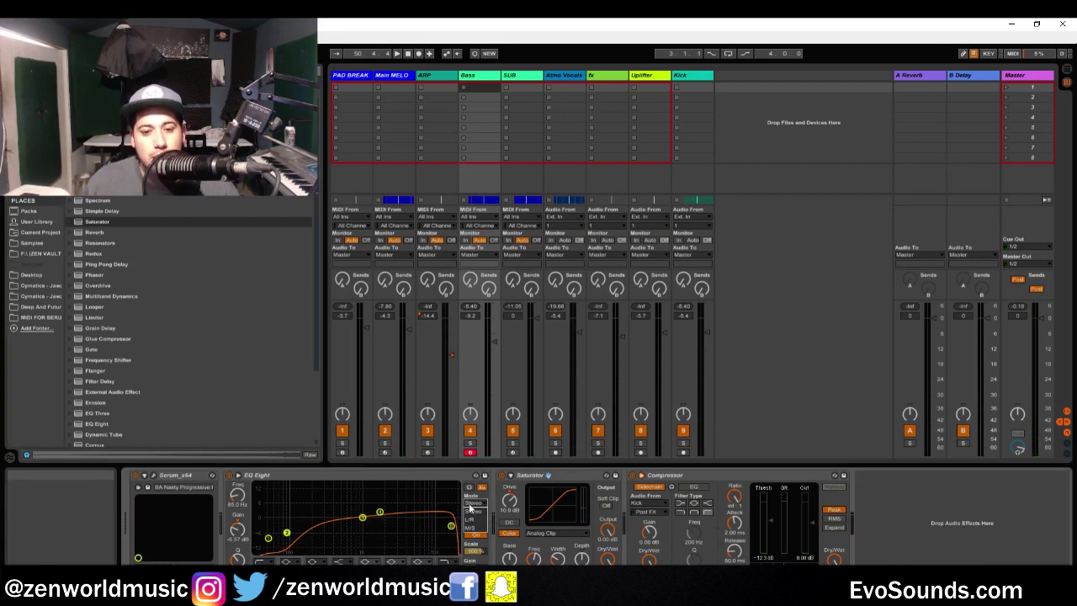
left_click(476, 529)
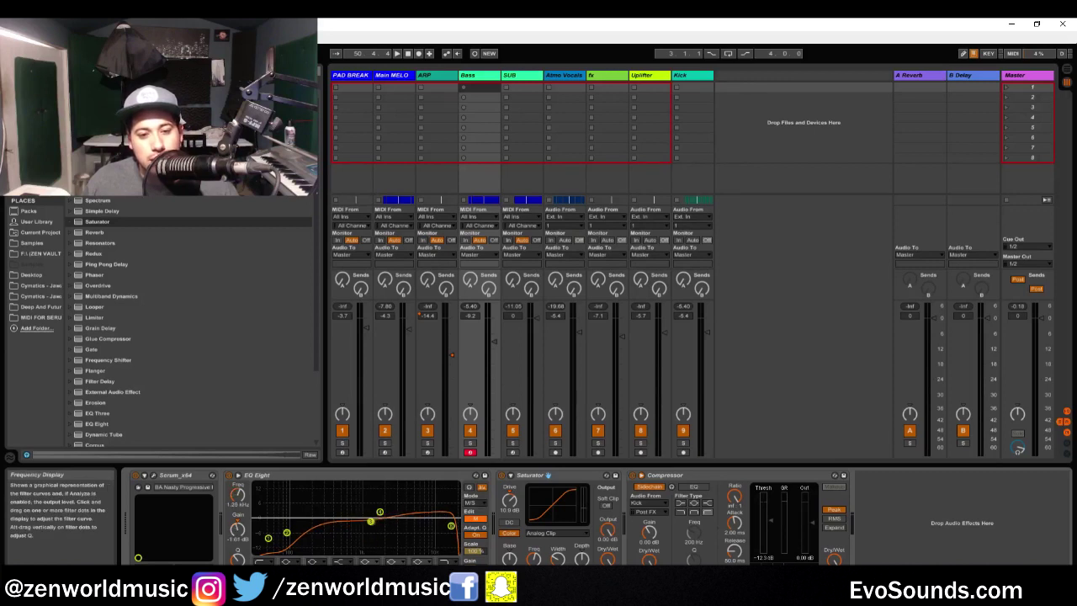
key("space")
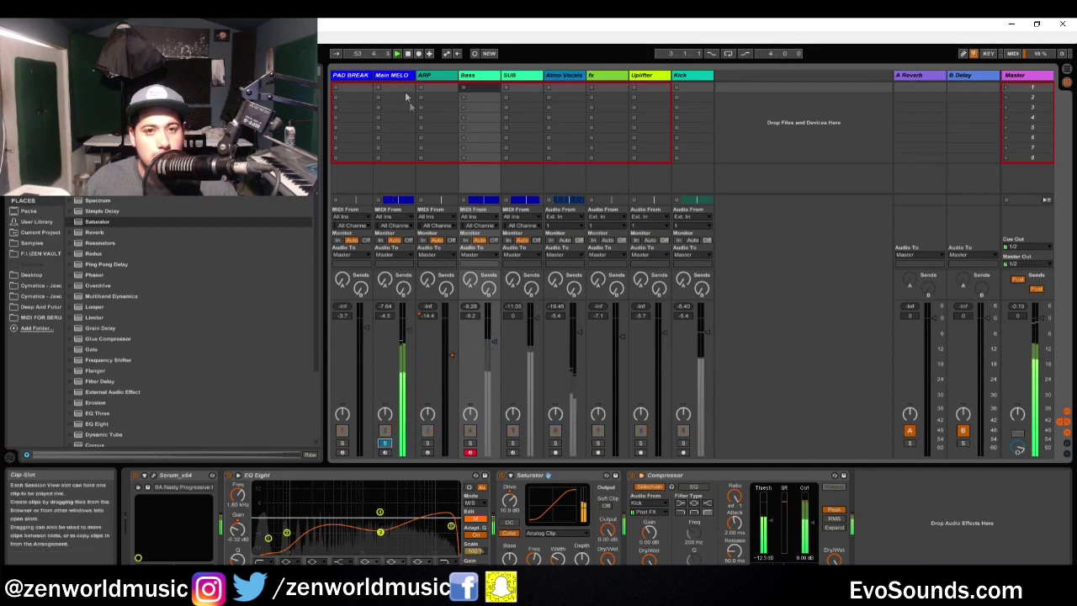
left_click(384, 448)
- Insert an audio track named Downlifter below Uplifter and place the 24 Downlifter sample on it at bar 41
key("Tab")
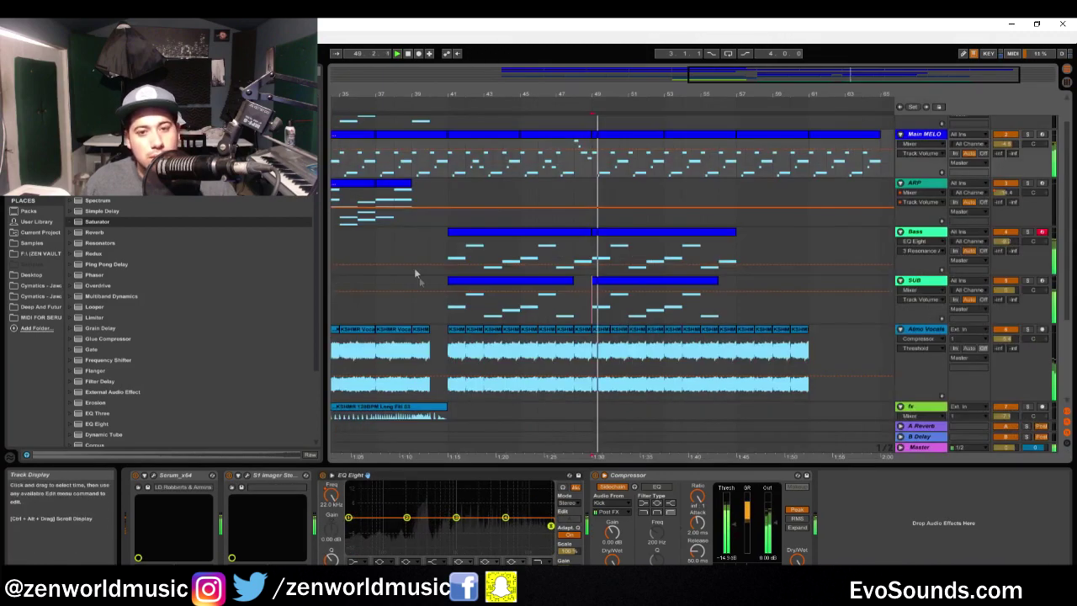
left_click(430, 200)
scroll(589, 325, "down", 3)
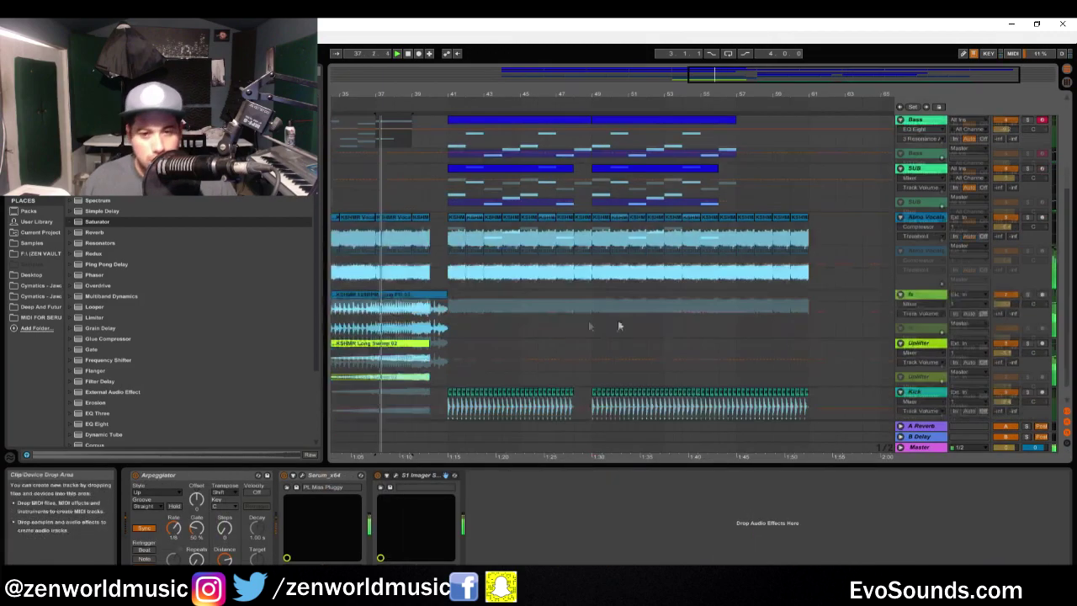
left_click(1058, 364)
key("ctrl+t")
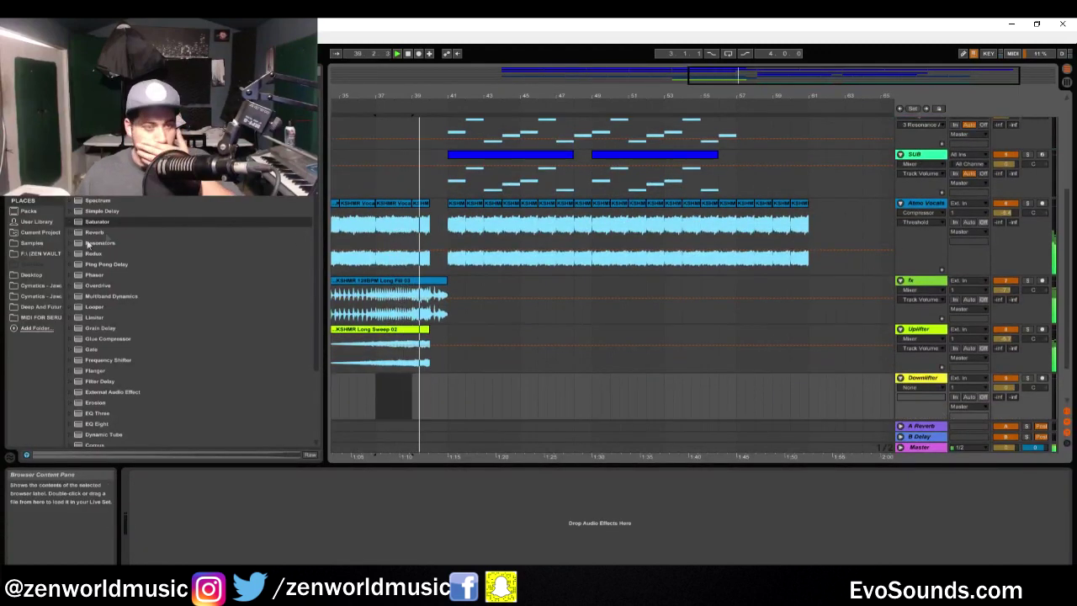
left_click(32, 242)
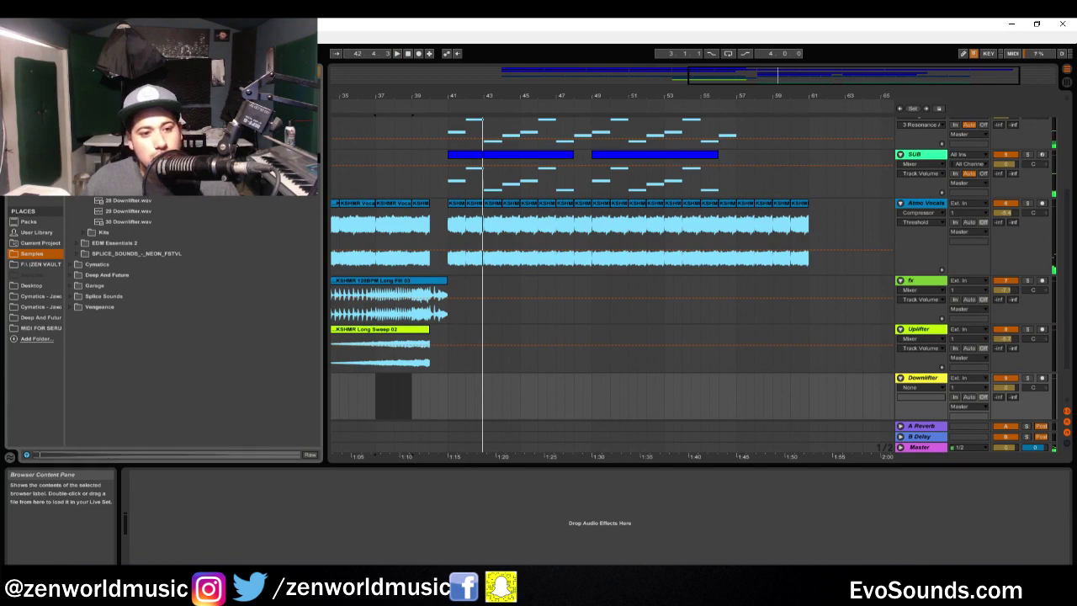
left_click_drag(394, 396, 437, 365)
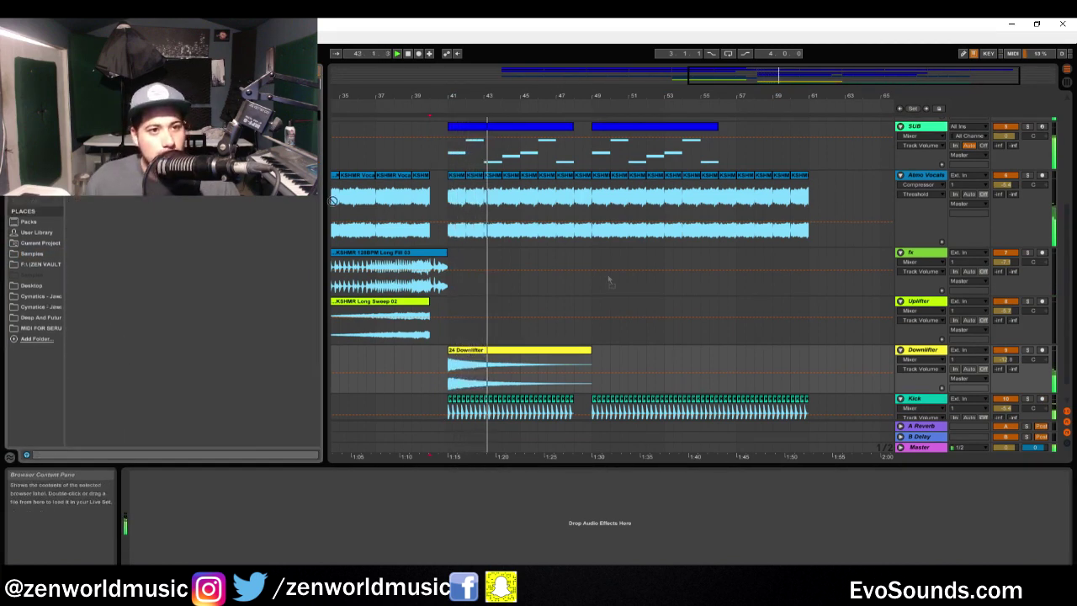
- Add a Compressor to the Downlifter track, sidechained from the Kick, with the threshold lowered to about -27.2 dB
left_click(140, 478)
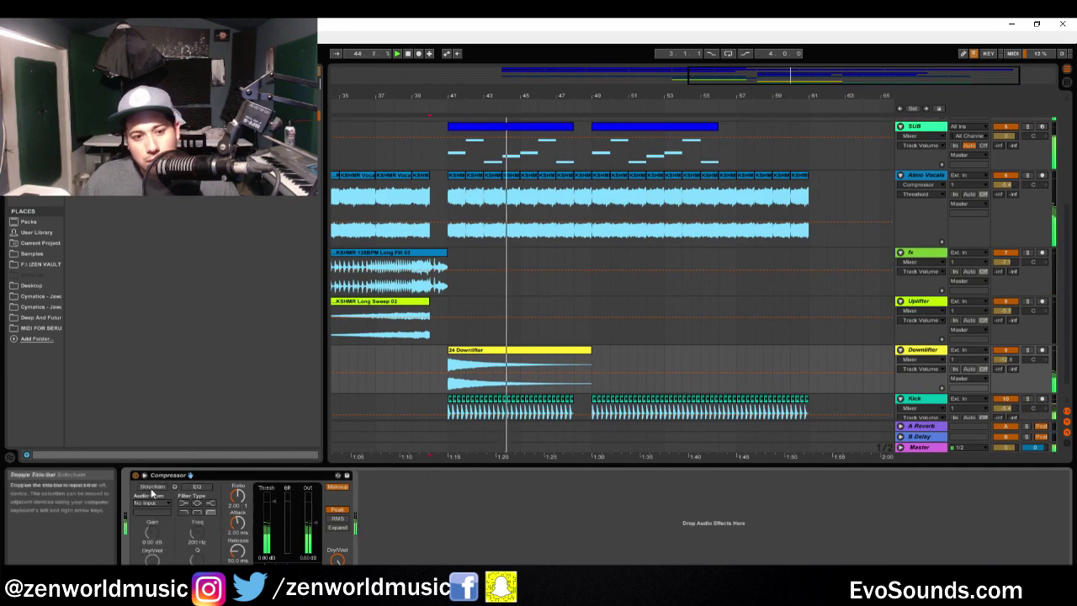
left_click(148, 494)
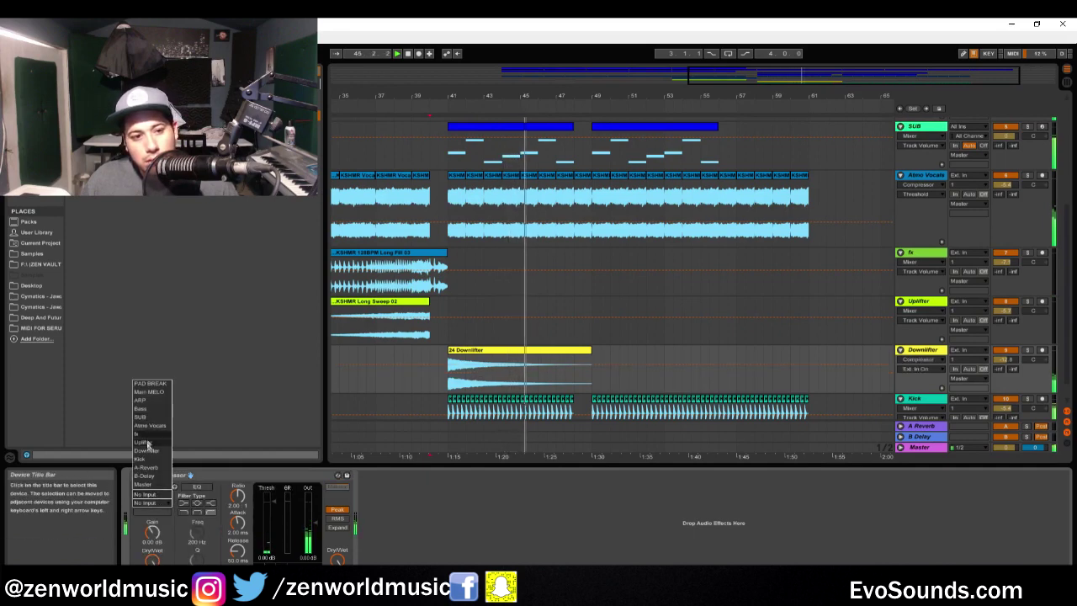
left_click(140, 458)
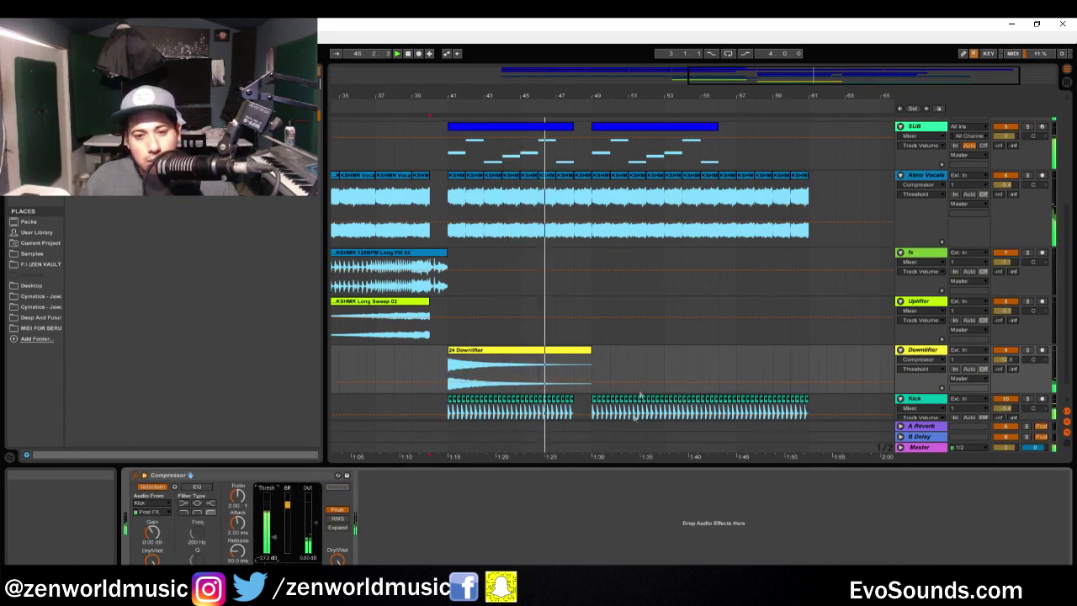
- Draw a Transposition Modulation envelope on the Atmo Vocals clip in bar 48, sloping down from 0 to about -11 st
scroll(642, 353, "up", 1)
left_click_drag(558, 223, 590, 223)
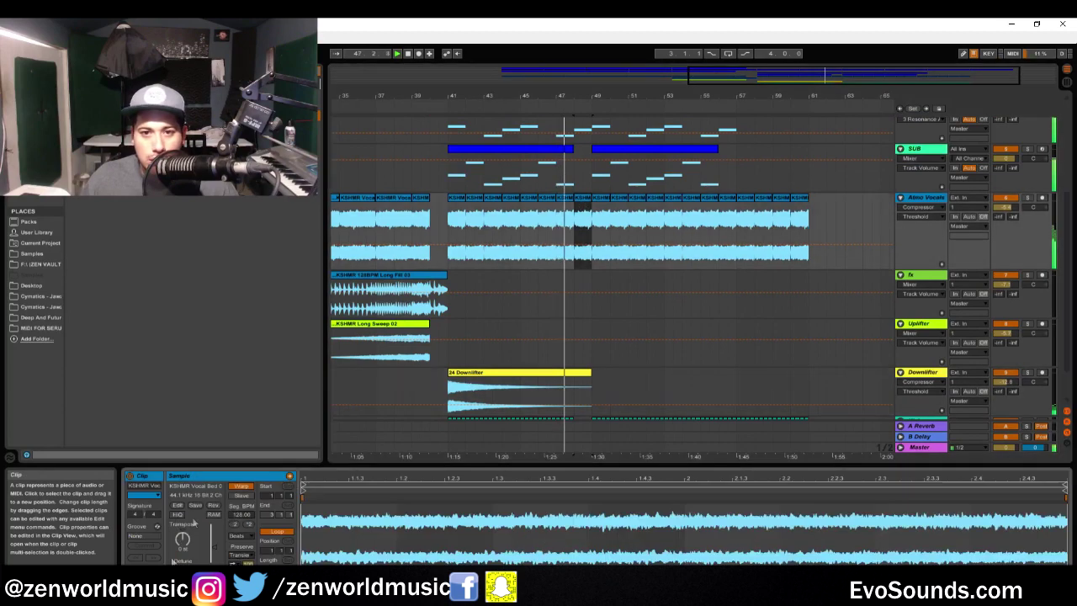
key("shift+Tab")
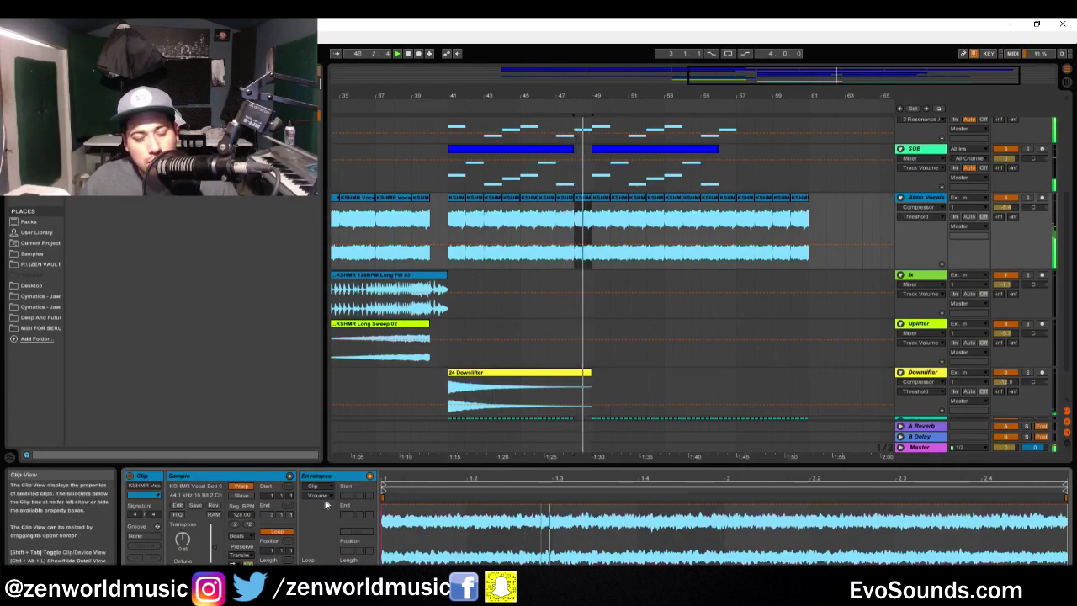
left_click(317, 495)
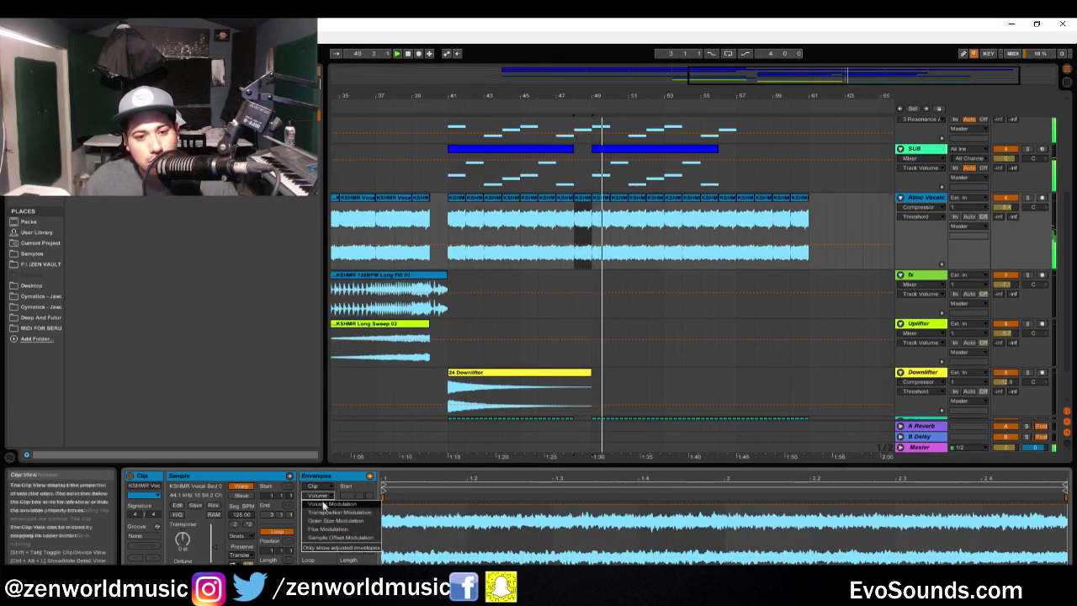
left_click(315, 513)
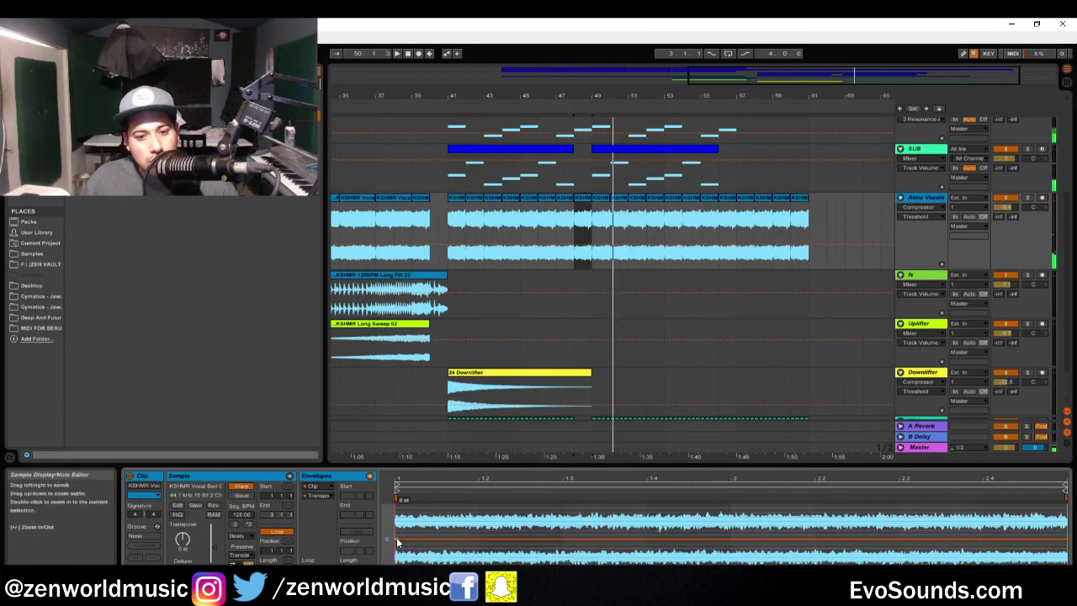
left_click_drag(400, 543, 414, 555)
key("space")
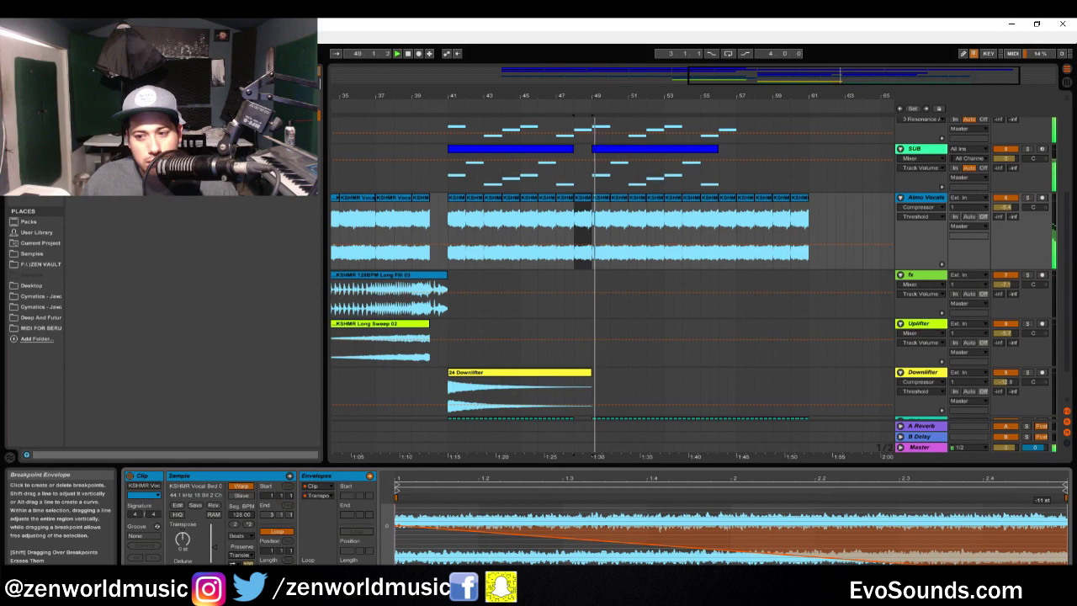
- Steepen the downward transposition slope of the bar 48 vocal clip and play it back with Atmo Vocals soloed
left_click_drag(1041, 504, 875, 505)
key("space")
key("space")
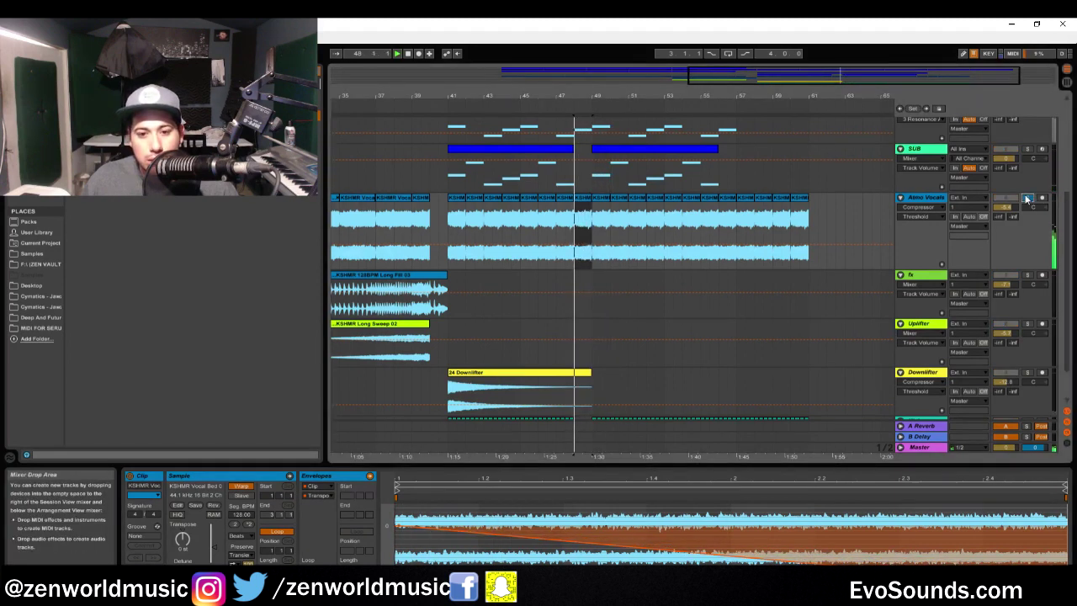
- Adjust the Atmo Vocals track volume while listening, and resume playback from bar 37 of the arrangement
left_click(1006, 207)
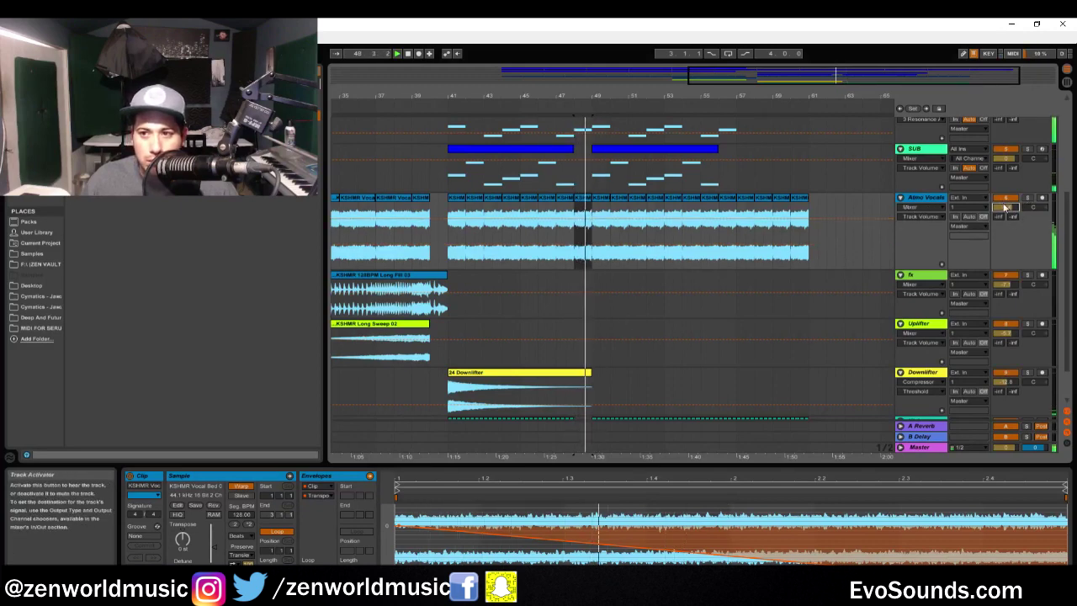
scroll(996, 218, "up", 1)
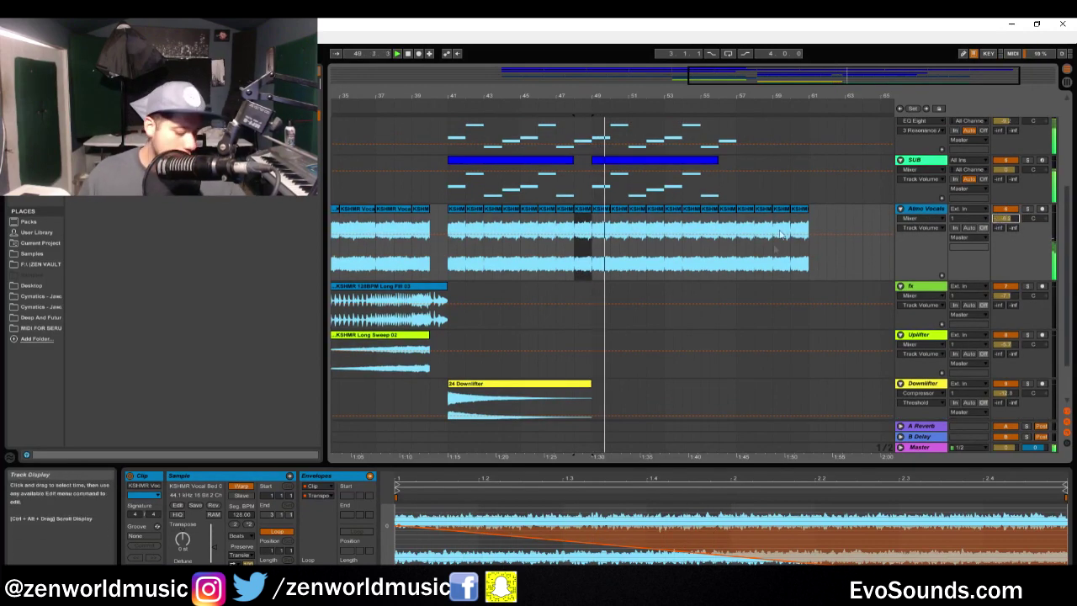
scroll(746, 250, "up", 5)
key("ctrl+alt+l")
scroll(883, 190, "up", 1)
left_click_drag(375, 235, 412, 239)
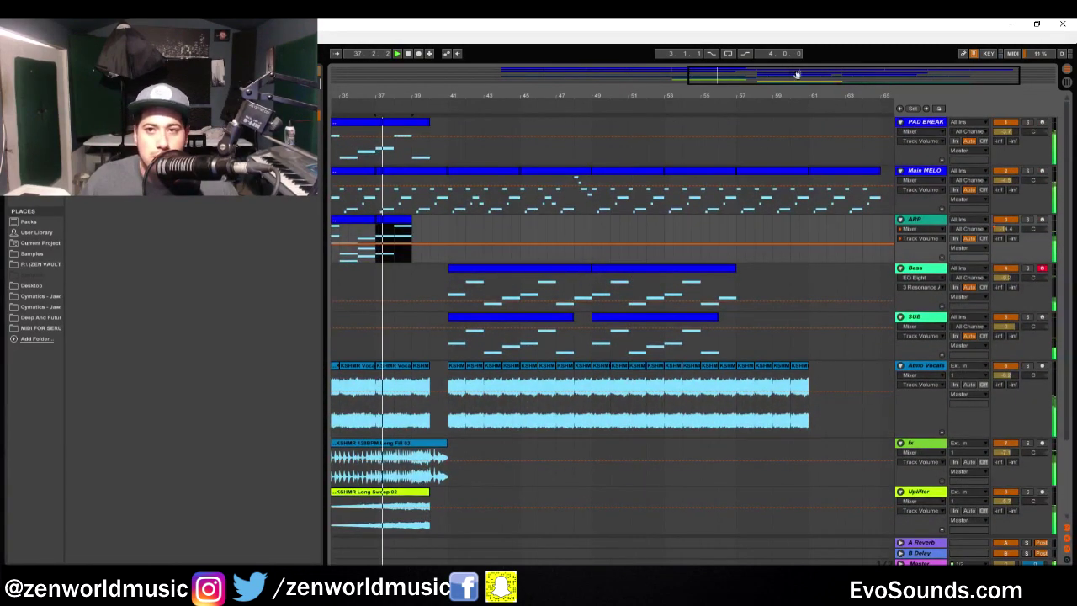
- In the Main MELO clip at bar 41, shorten the first C3 note and add a B2 note filling the rest of the clip's first bar
left_click_drag(796, 75, 650, 91)
left_click(582, 261)
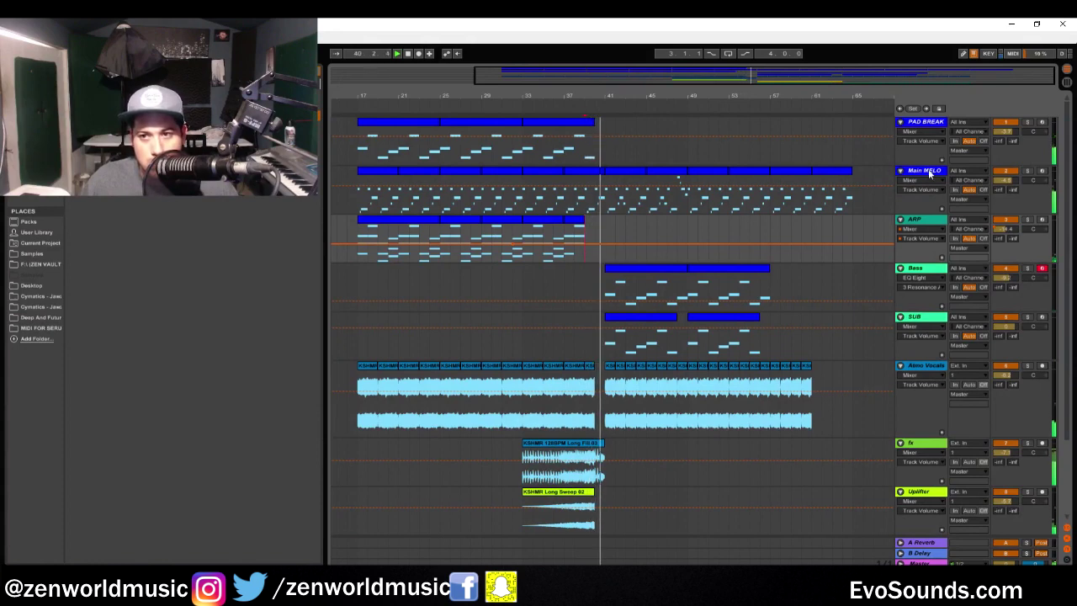
left_click(930, 173)
double_click(930, 174)
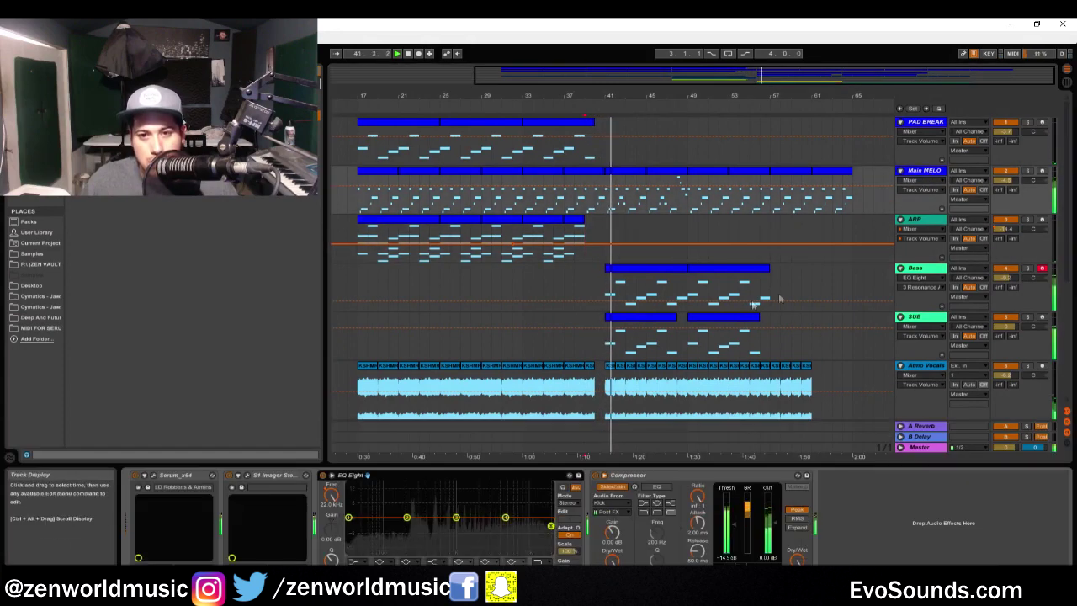
double_click(637, 185)
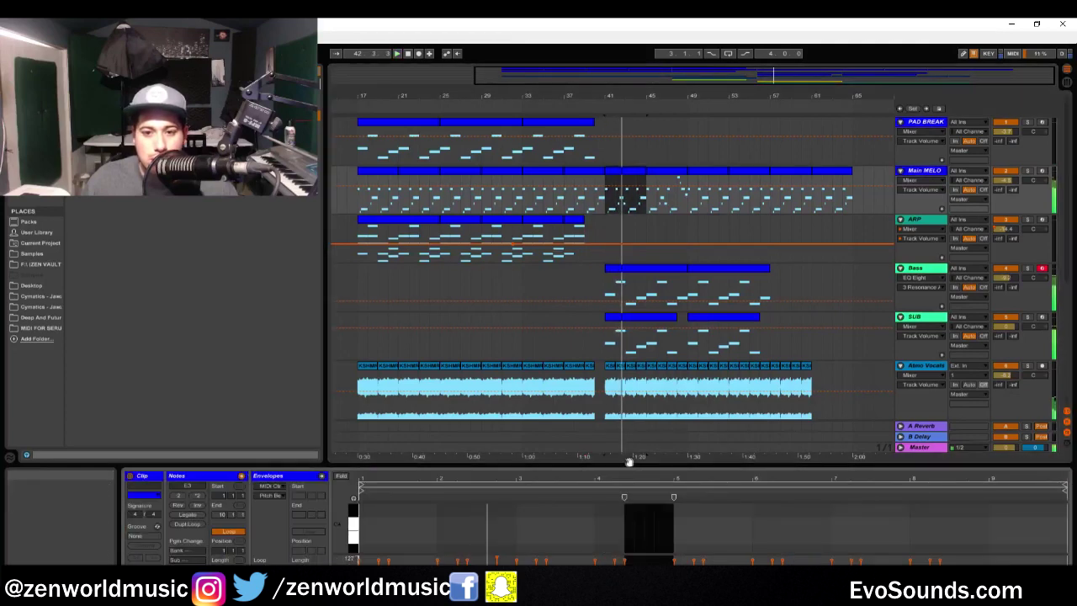
left_click_drag(644, 464, 615, 242)
left_click_drag(435, 454, 420, 458)
double_click(422, 427)
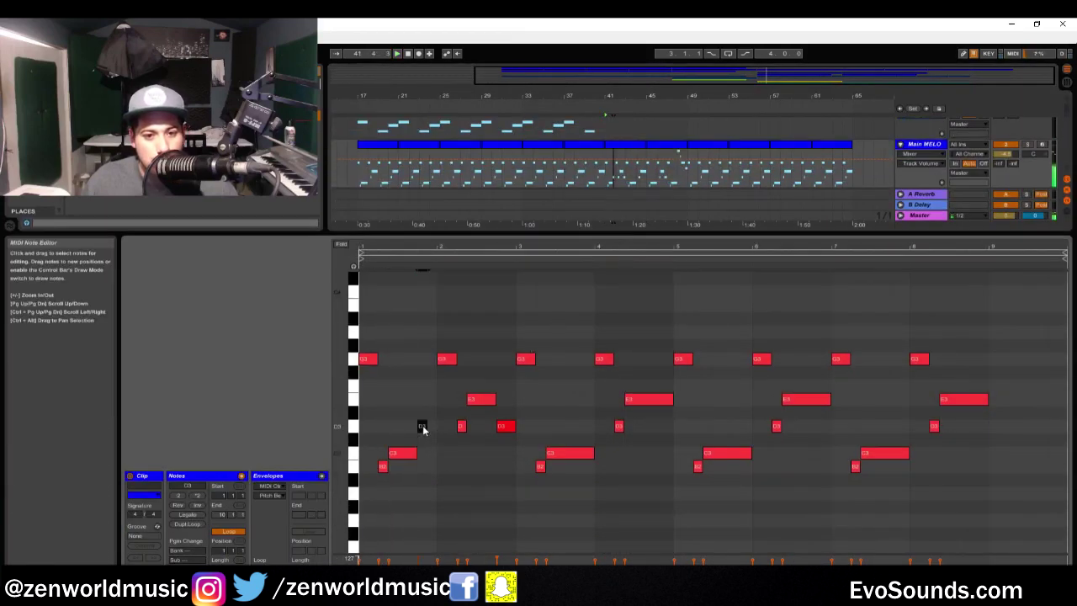
left_click_drag(426, 430, 436, 427)
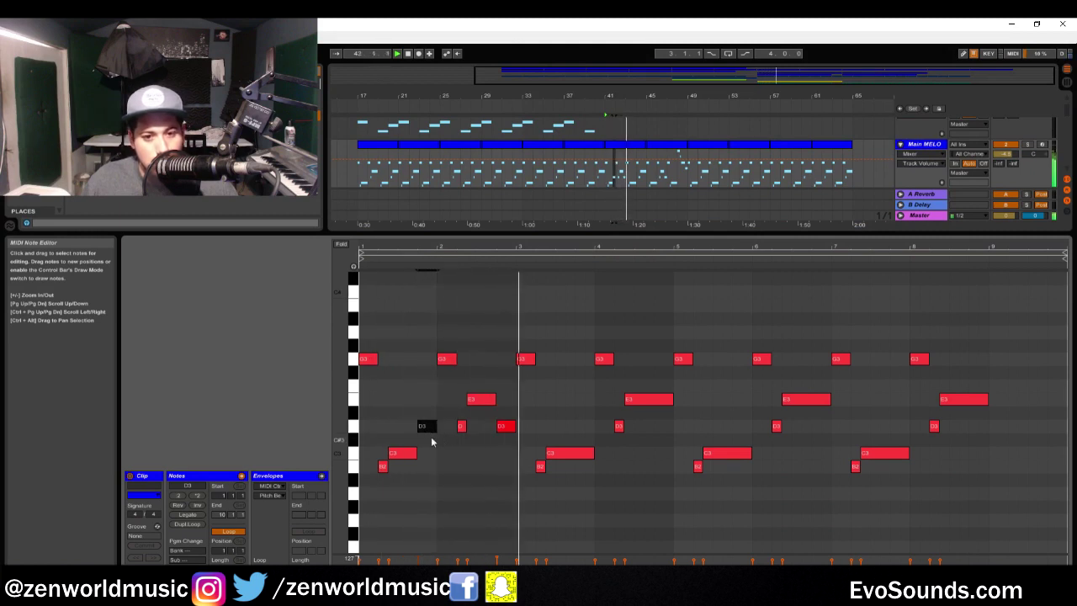
left_click_drag(423, 428, 428, 474)
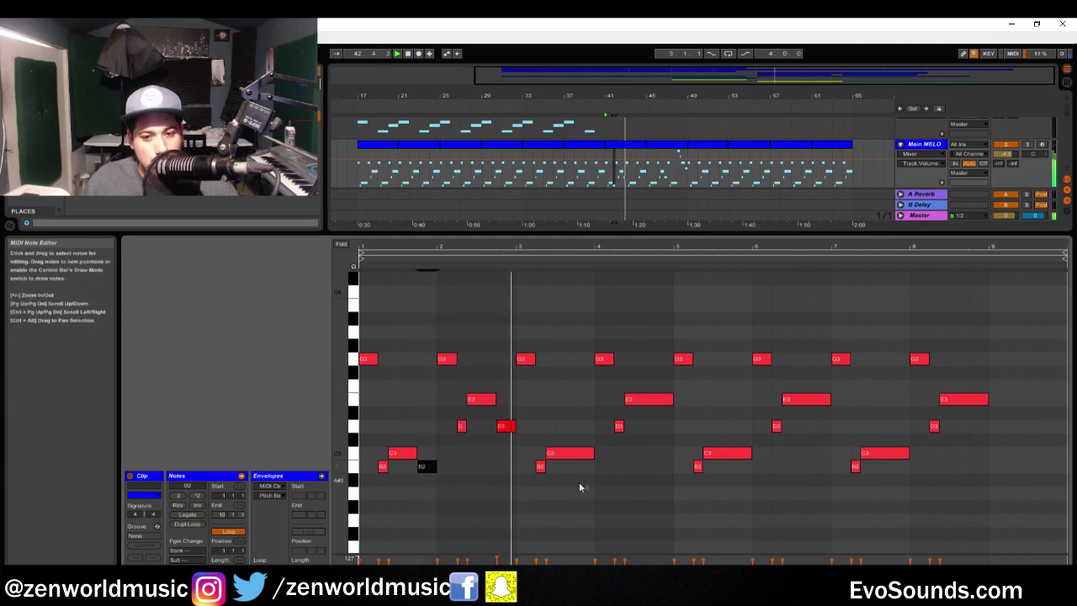
- Copy the edited first four bars over the notes in clip bars 5–8, and repeat the Main MELO phrase across arrangement bars 45 to 47
left_click(588, 455)
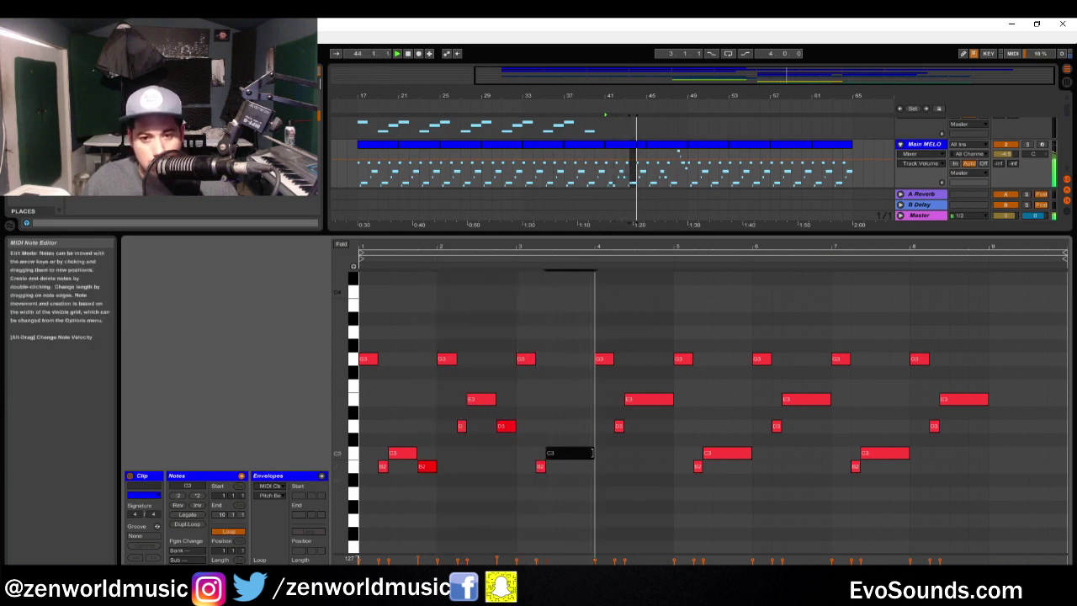
left_click_drag(643, 517, 1009, 320)
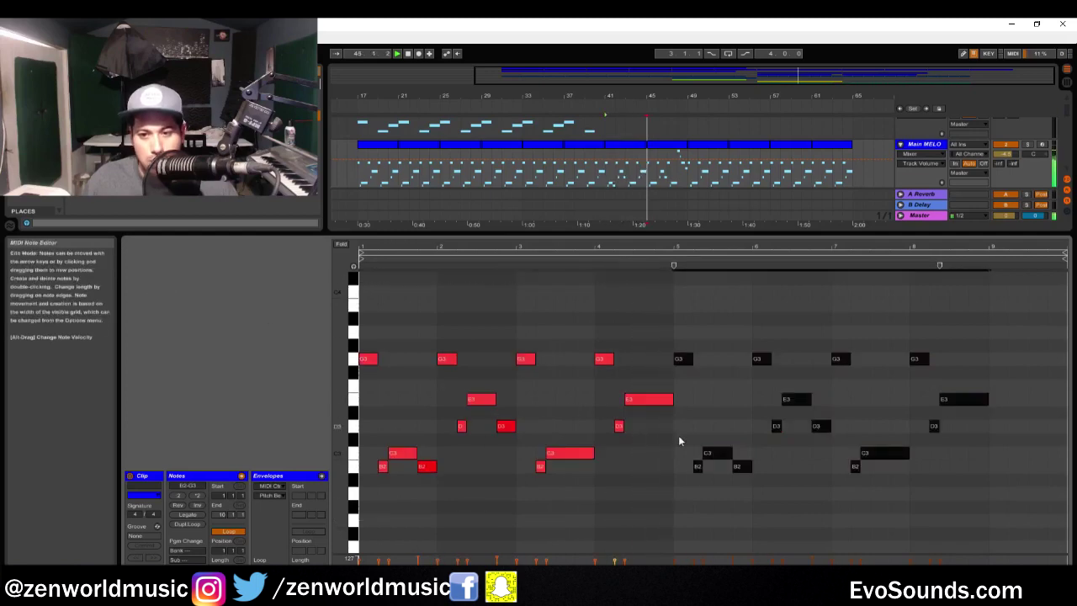
key("ctrl+alt+l")
left_click_drag(635, 147, 673, 179)
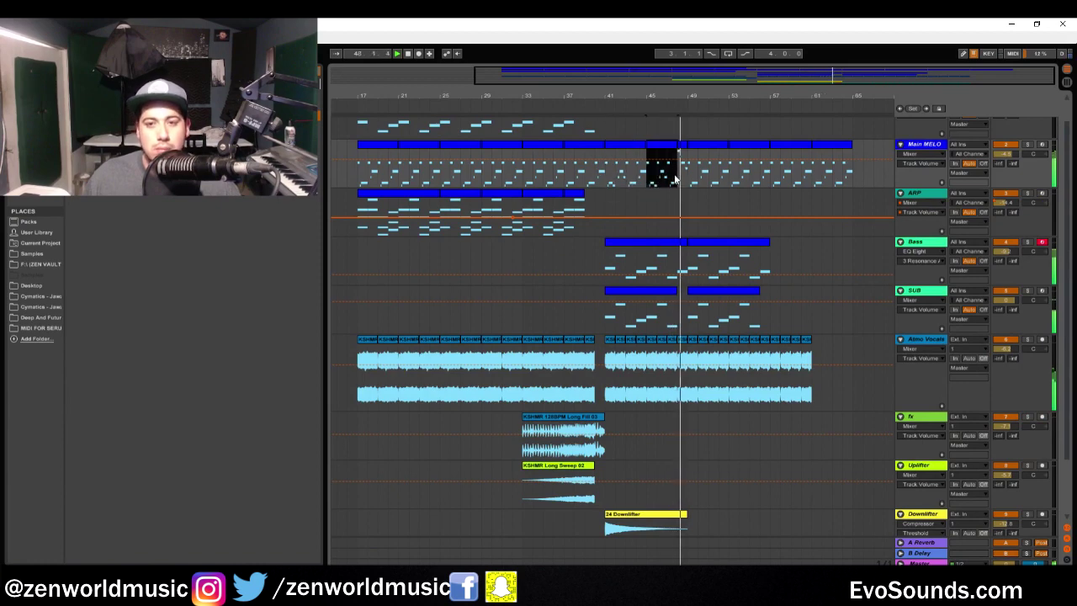
- Remove bar 48 from the Bass part so its gap matches the one in the SUB part
left_click_drag(677, 252, 606, 252)
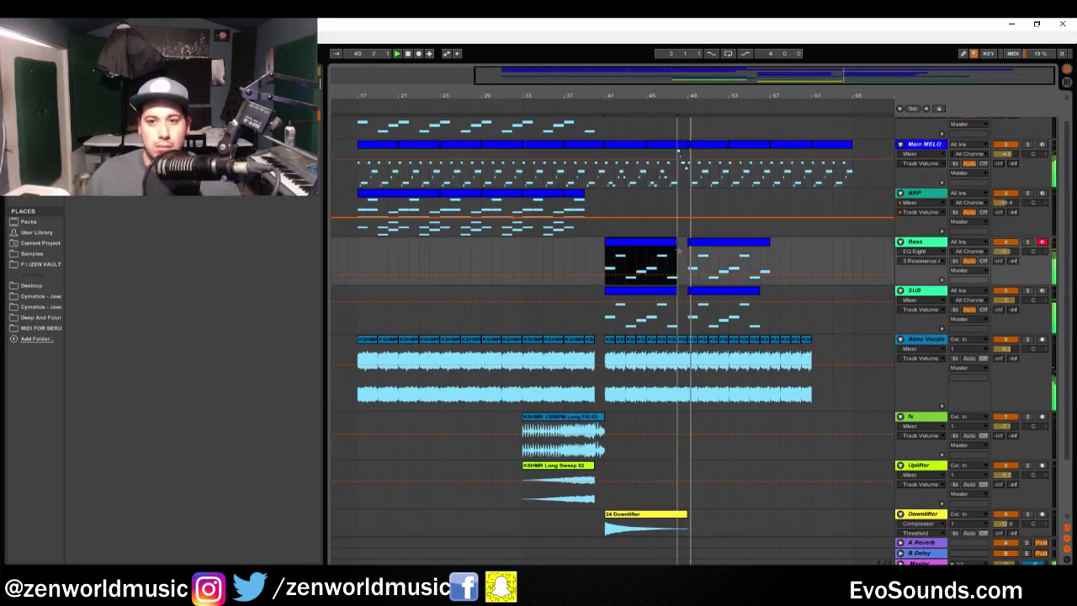
key("ctrl+e")
left_click(710, 268)
- Move the Kick track to the top of the arrangement, above PAD BREAK
scroll(782, 333, "down", 1)
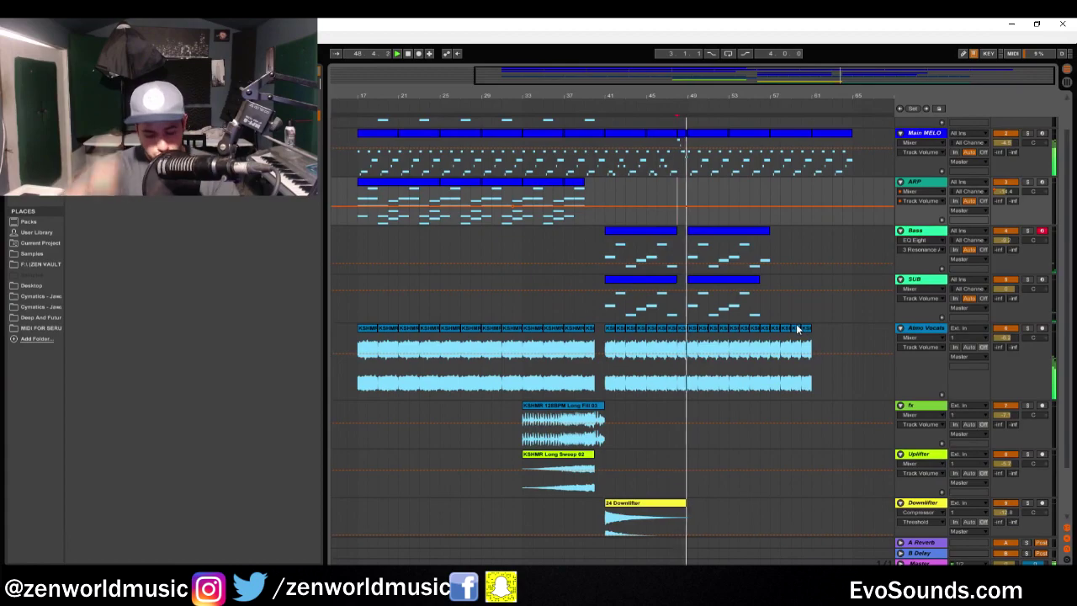
scroll(798, 328, "down", 4)
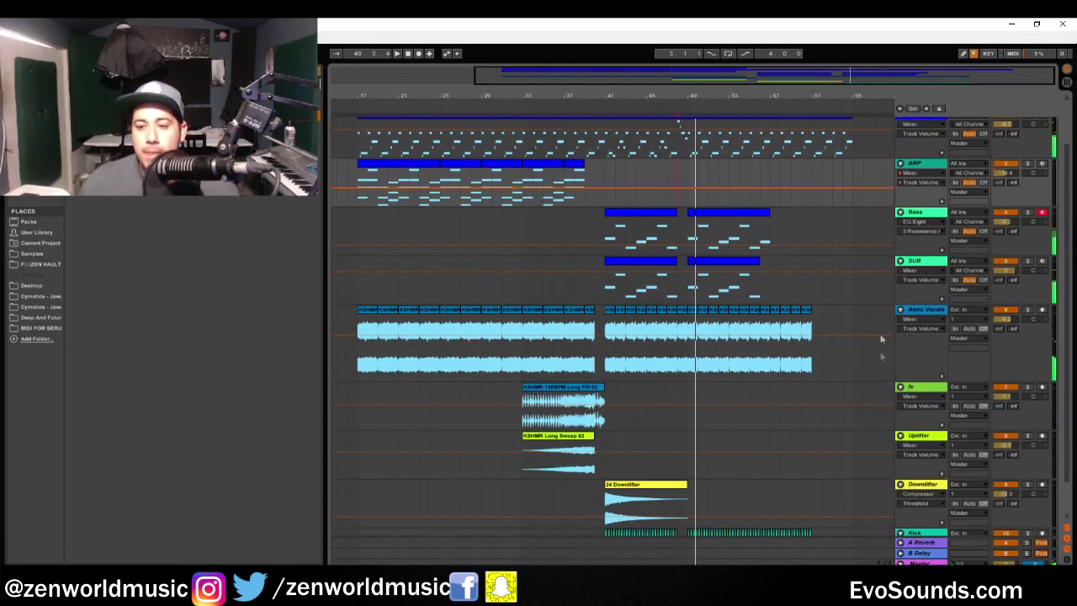
scroll(926, 135, "up", 7)
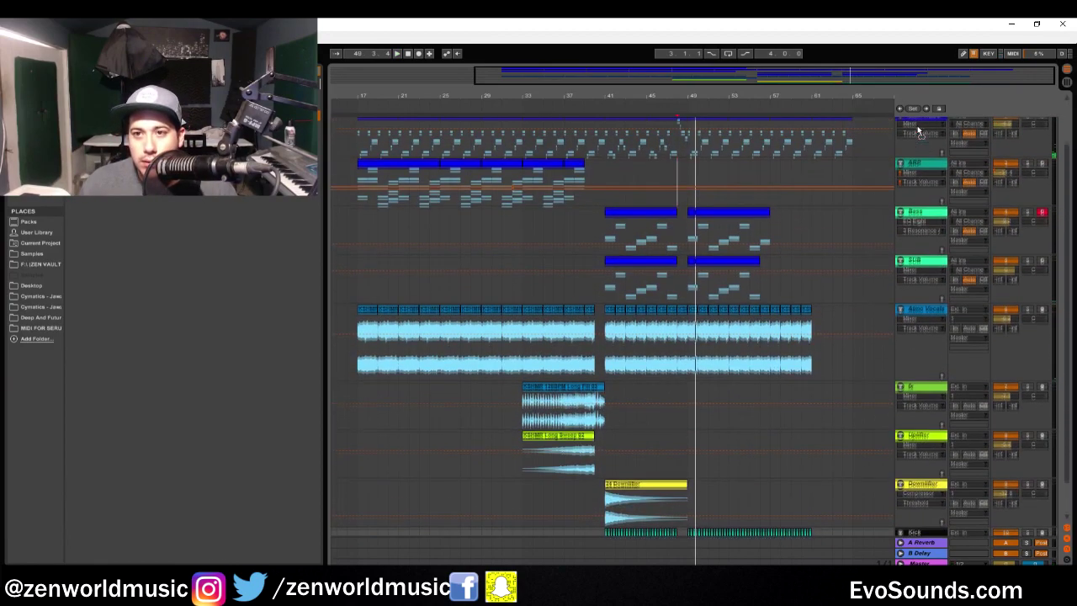
scroll(930, 124, "up", 3)
left_click(933, 120)
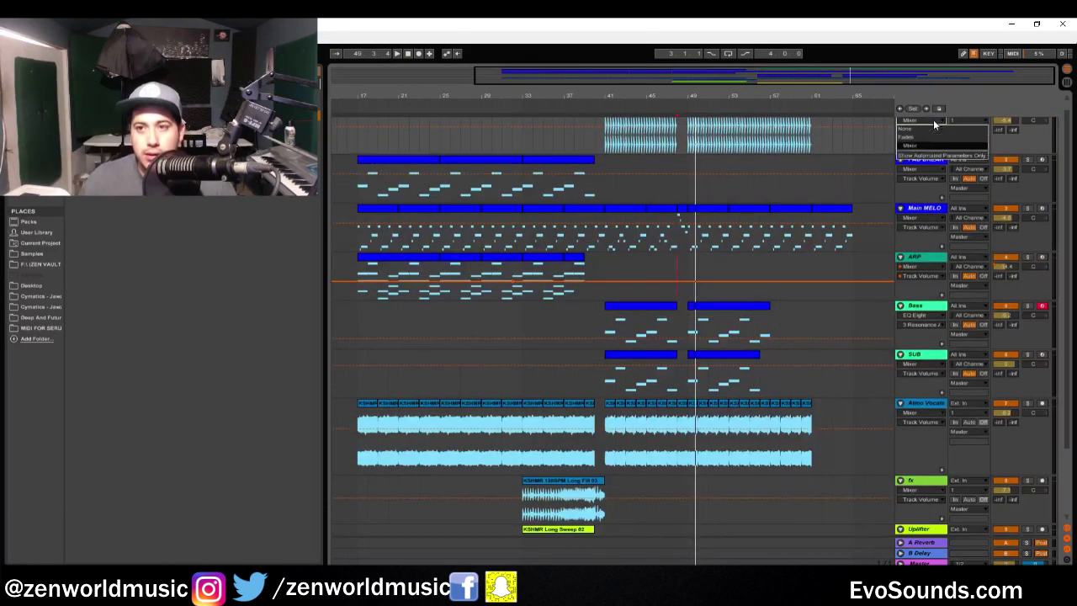
left_click(857, 166)
scroll(920, 125, "up", 1)
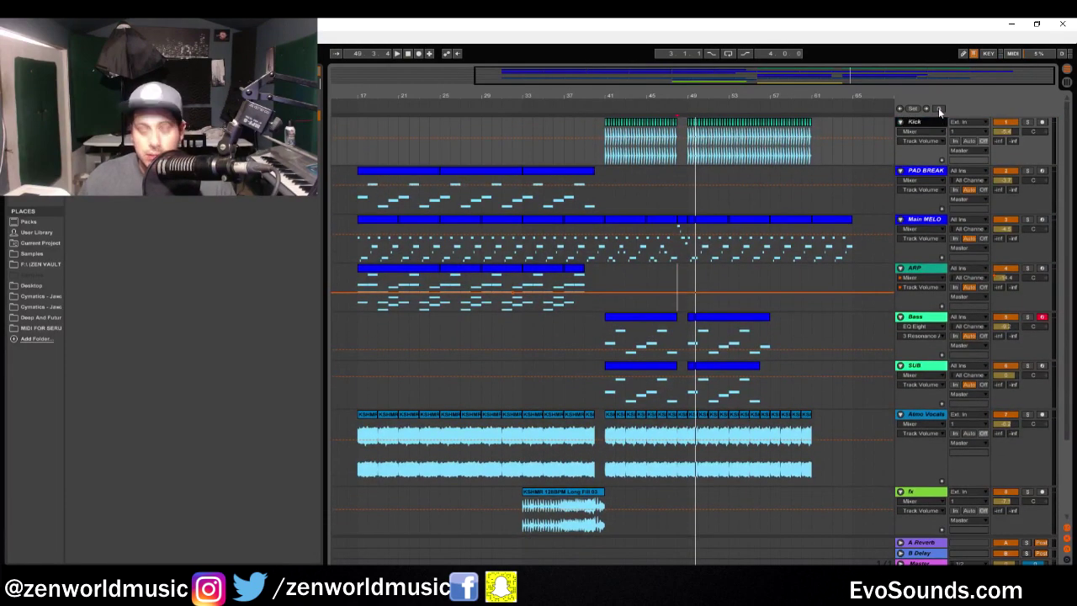
- Insert an audio track named Tops below Kick and open the Top Loops 128BPM folder in the sample library
key("ctrl+t")
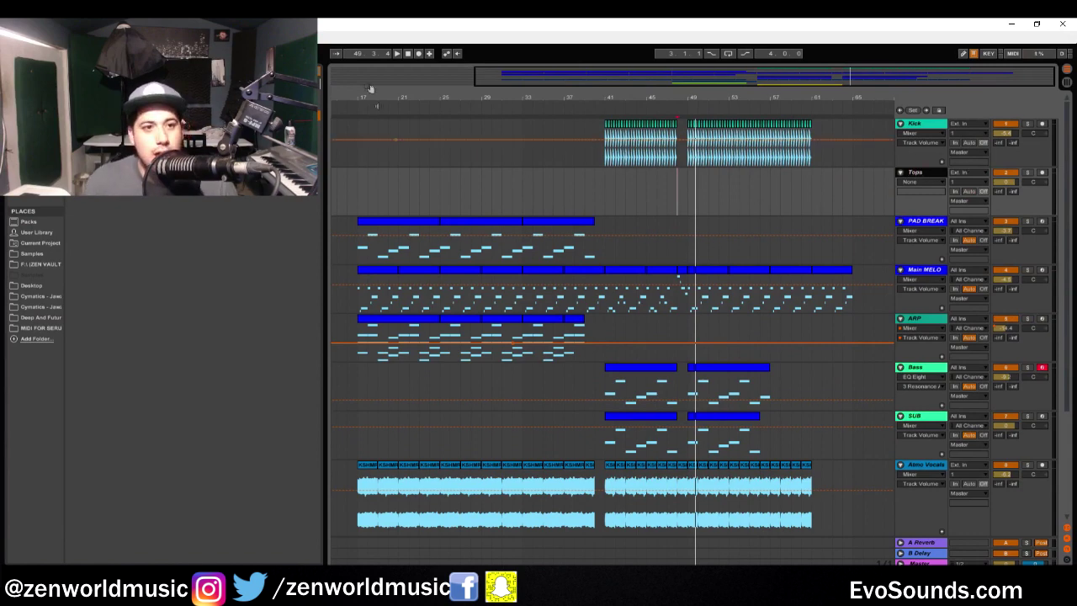
left_click(71, 253)
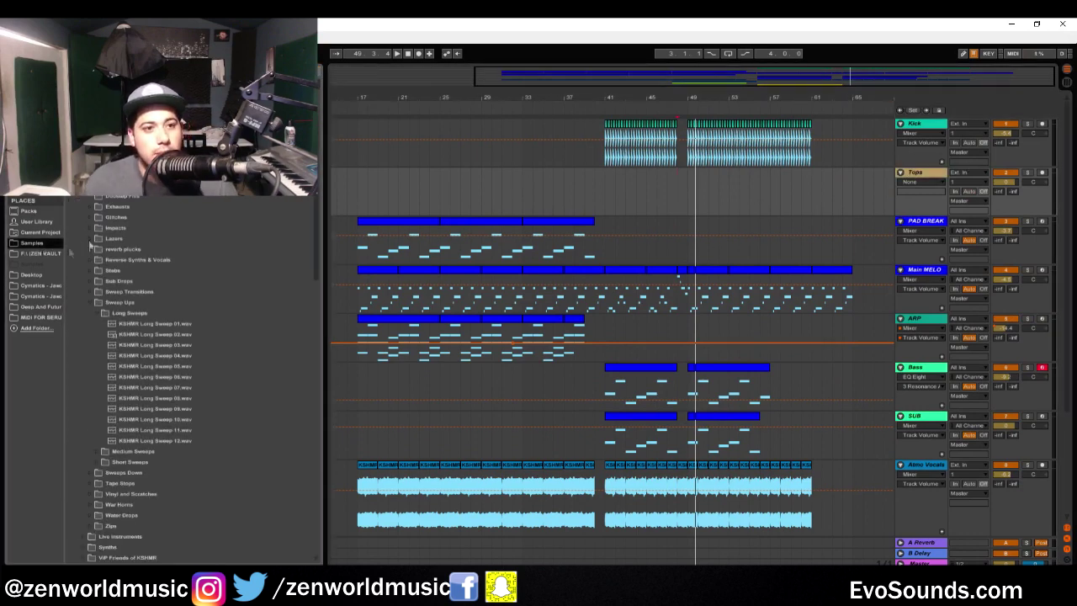
left_click(119, 302)
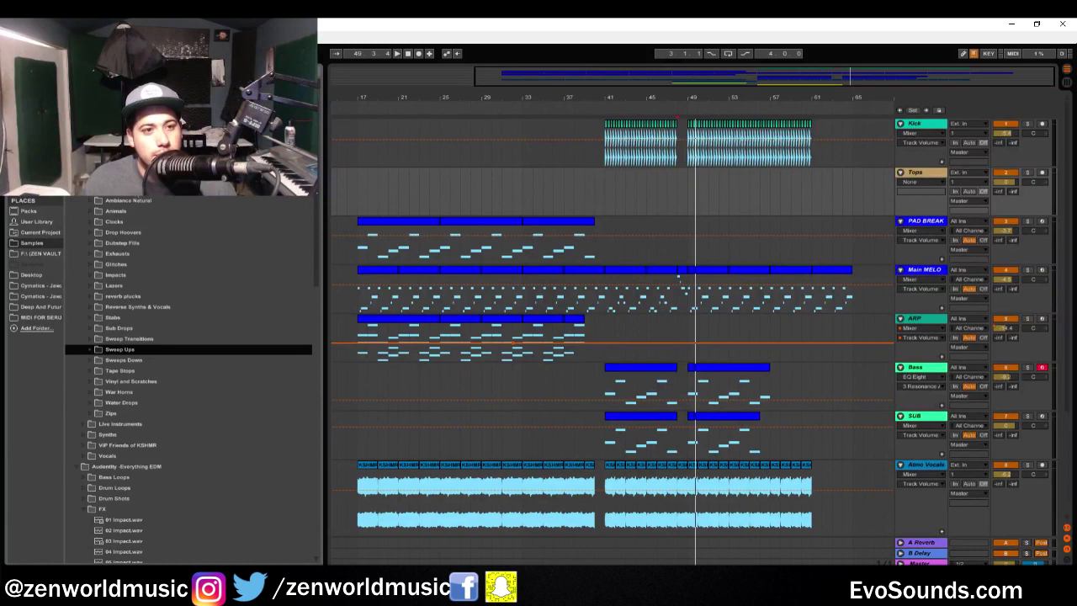
key("Left")
key("Left")
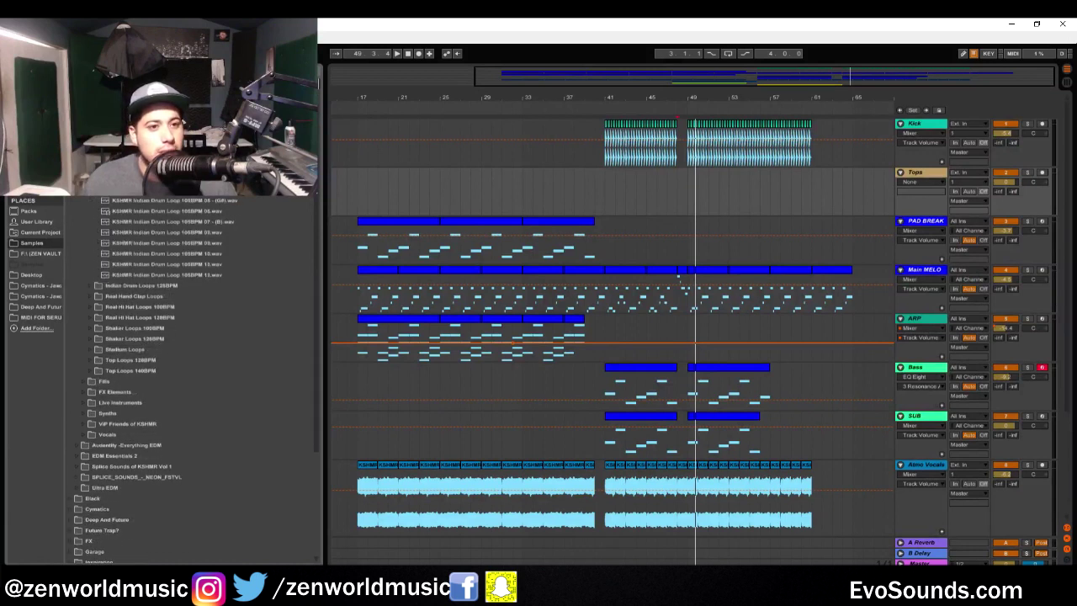
scroll(159, 379, "down", 4)
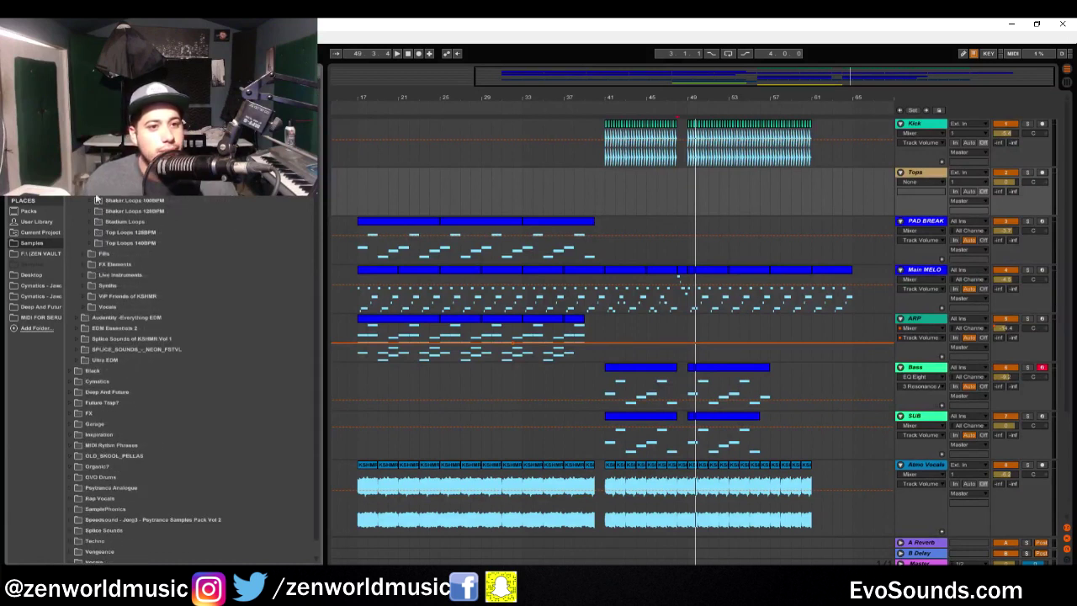
left_click(91, 231)
- Audition the top loops, place KSHMR Top Loop 128BPM 08 on Tops at bar 49, and lower the track volume during playback
left_click(120, 243)
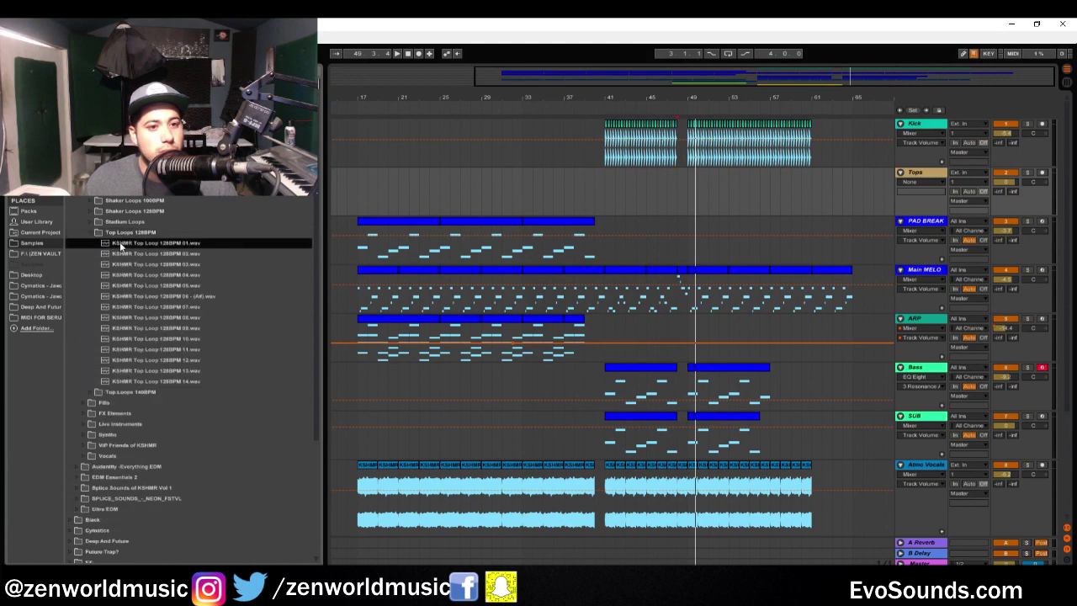
key("Down")
key("Down")
key("Down")
key("Down")
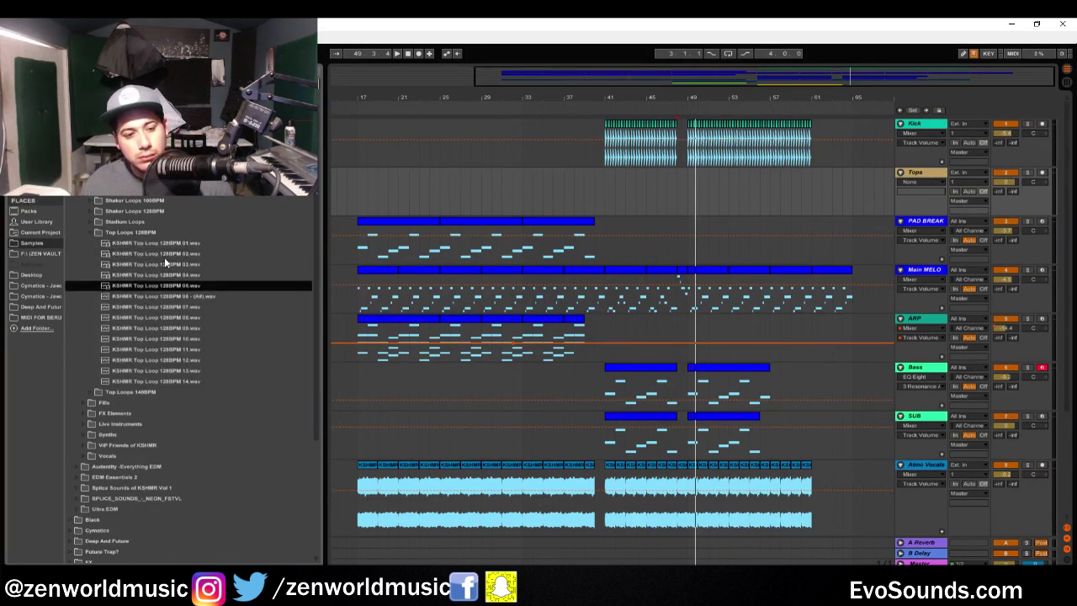
left_click(181, 308)
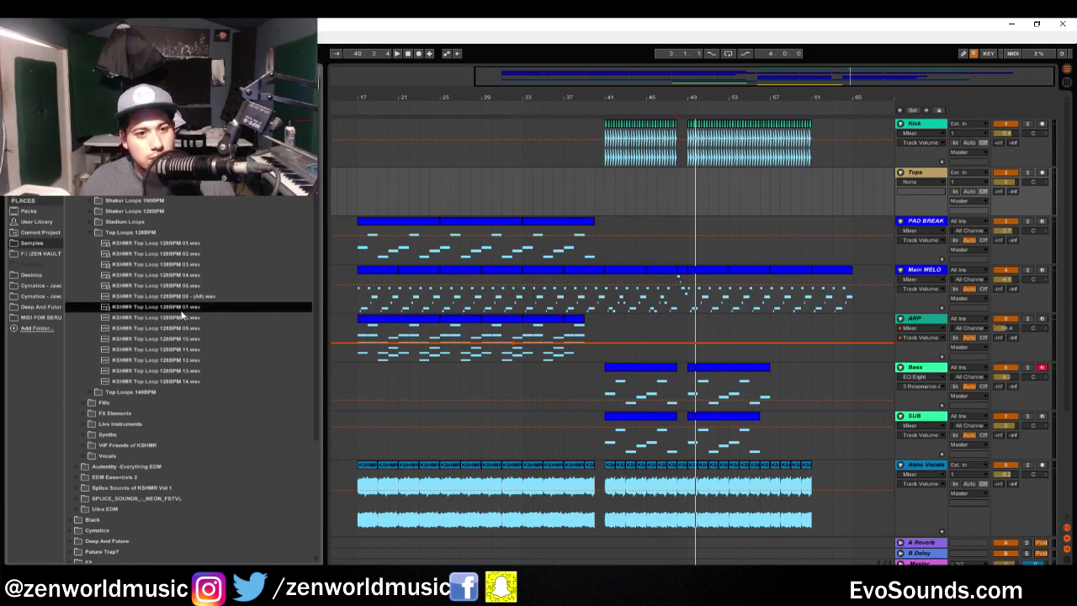
left_click(160, 318)
left_click_drag(140, 319, 690, 189)
key("space")
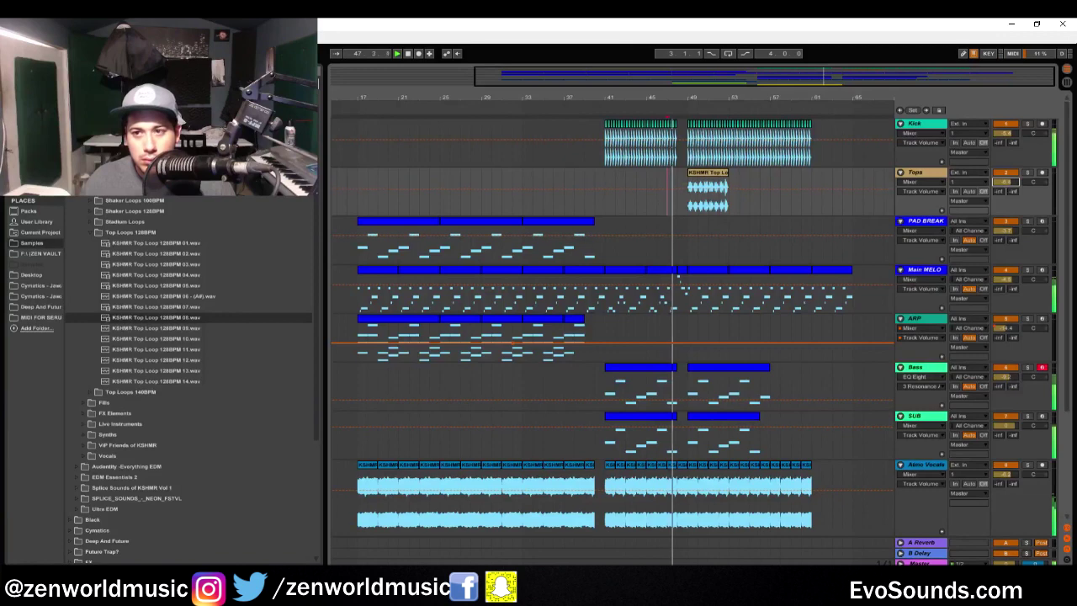
left_click_drag(873, 78, 999, 199)
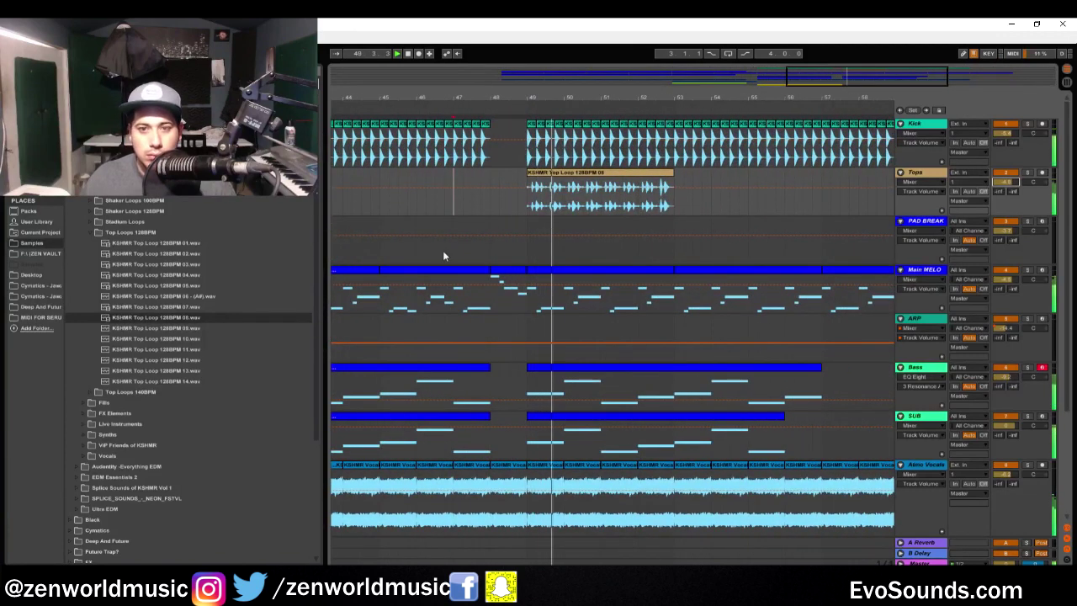
- Replace the Tops clip at bar 49 with KSHMR Top Loop 128BPM 09 and insert a second audio track named Tops below it
left_click(150, 329)
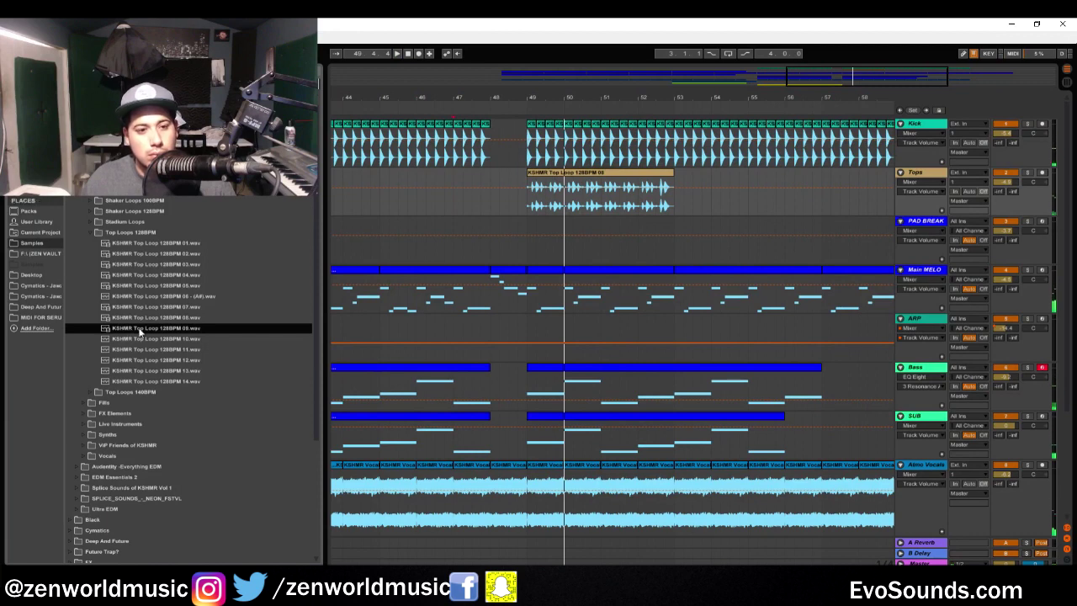
left_click_drag(140, 333, 539, 181)
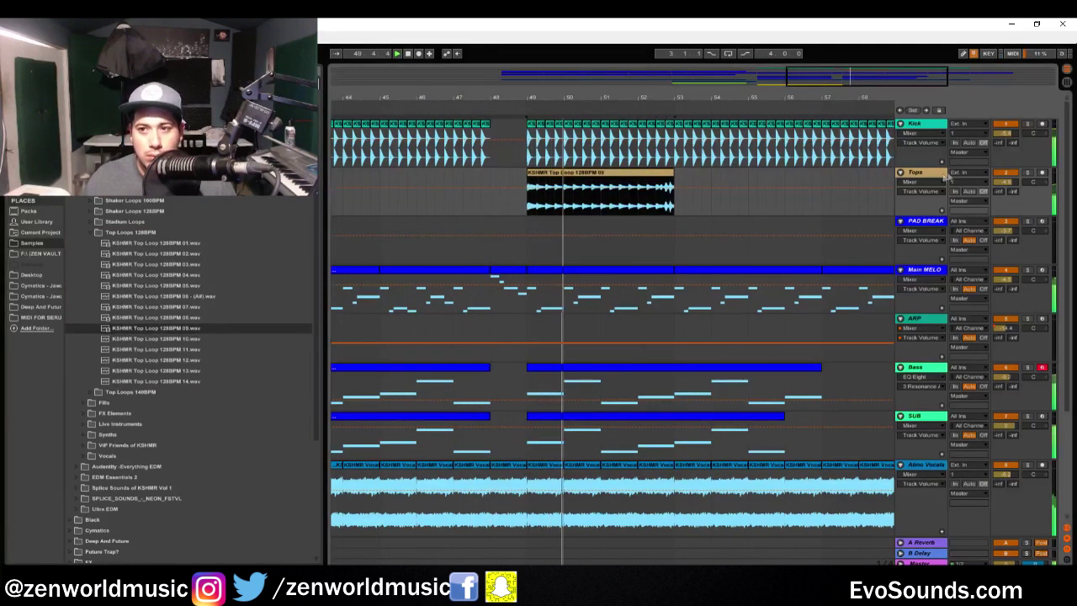
key("ctrl+t")
type("Tops")
key("Return")
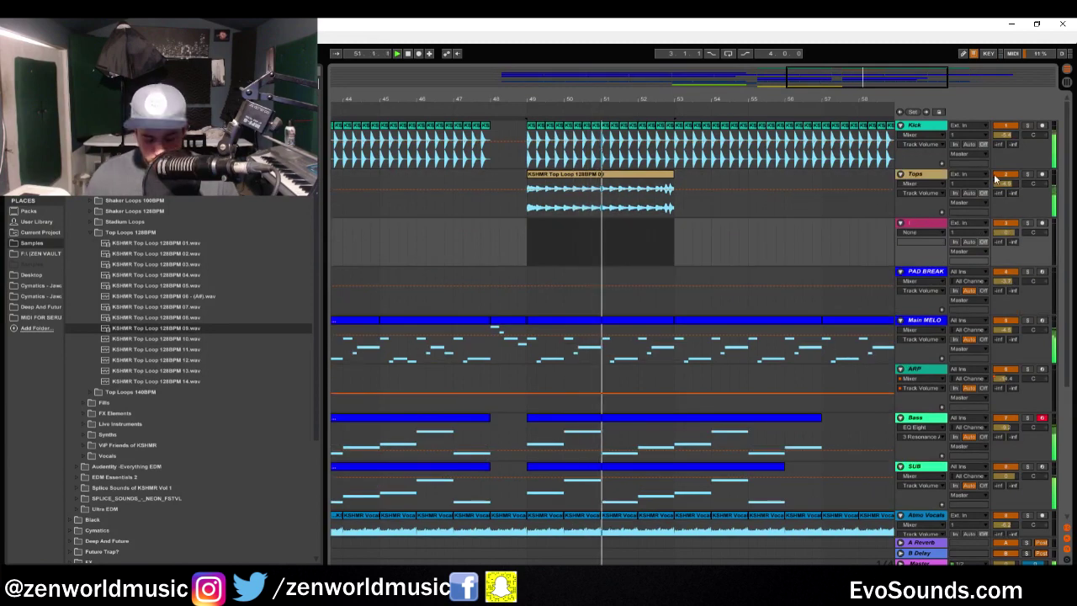
- Place KSHMR Top Loop 128BPM 08 at bar 49 on the second Tops track and lower that track's volume during playback
left_click(153, 306)
left_click(147, 316)
left_click_drag(152, 322, 532, 235)
key("space")
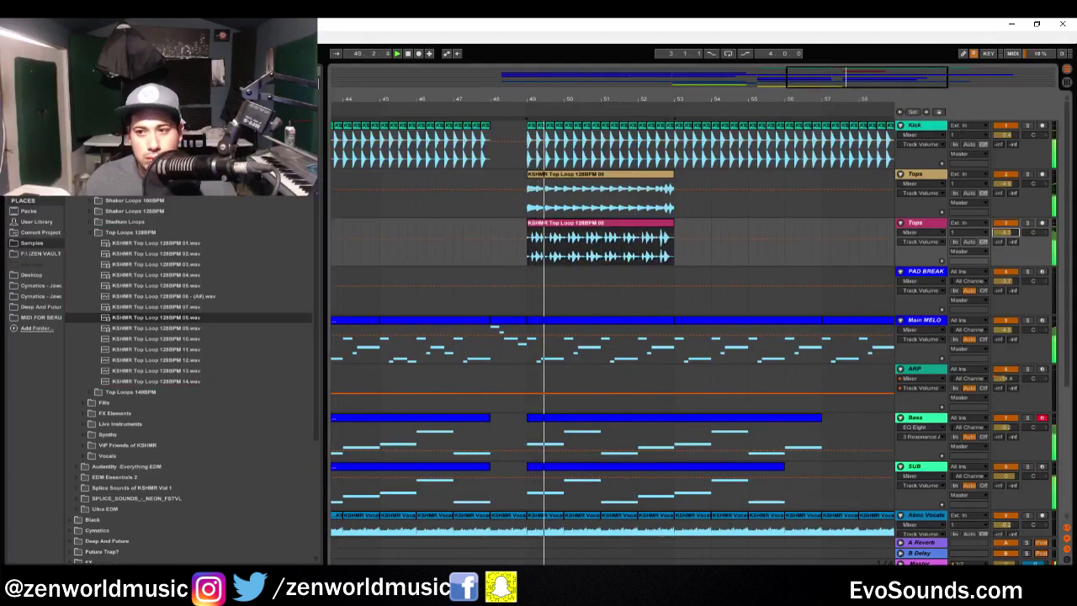
- Move the loop on the first Tops track to bar 41, adjust its level while playing the drop, and select the clip
key("minus")
left_click(509, 193)
left_click_drag(682, 179, 584, 179)
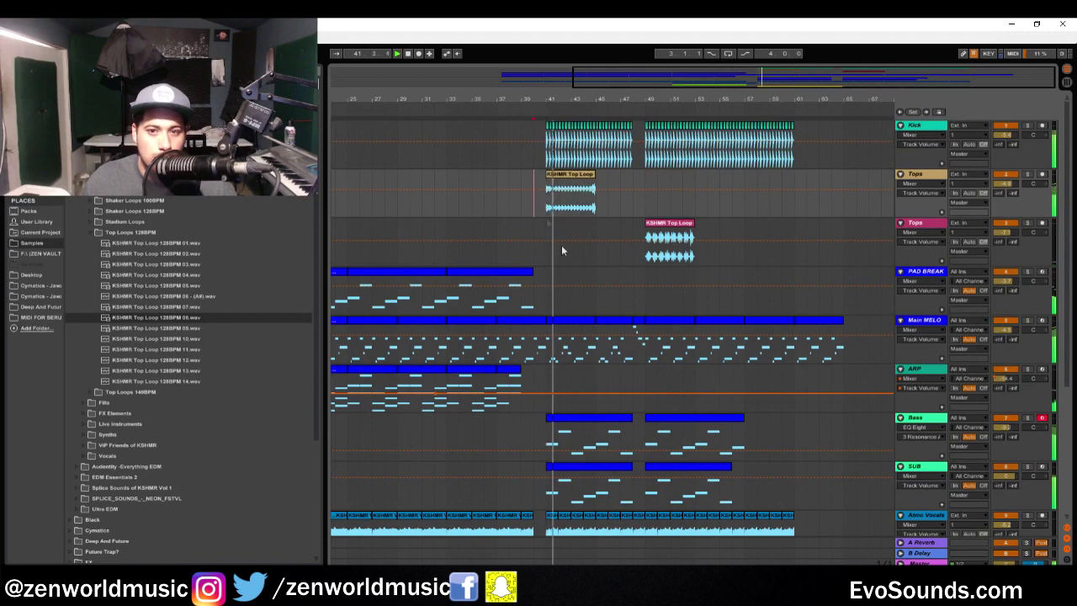
key("plus")
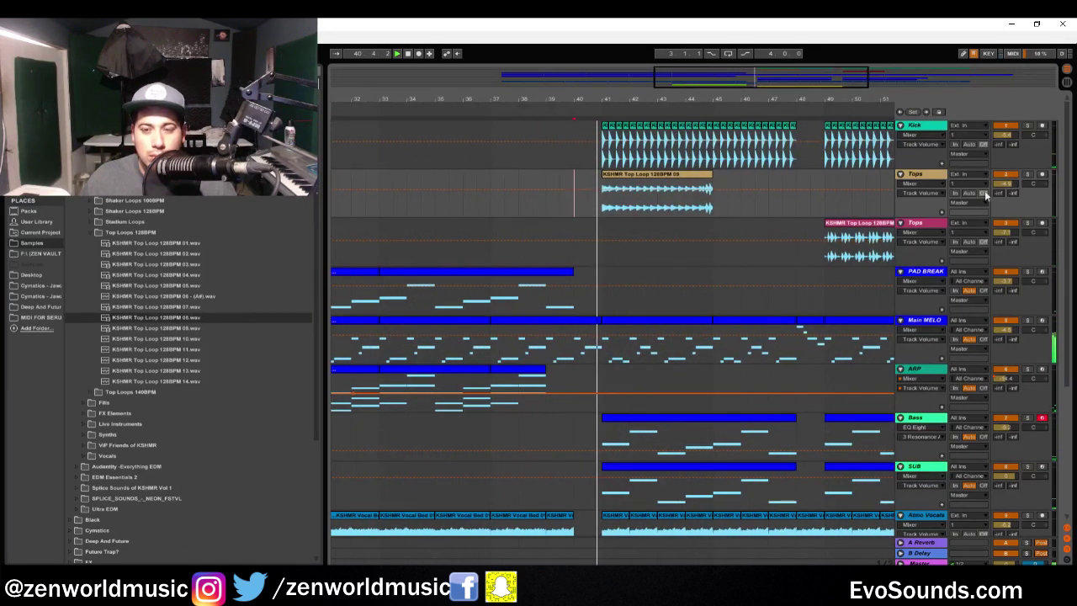
left_click(686, 186)
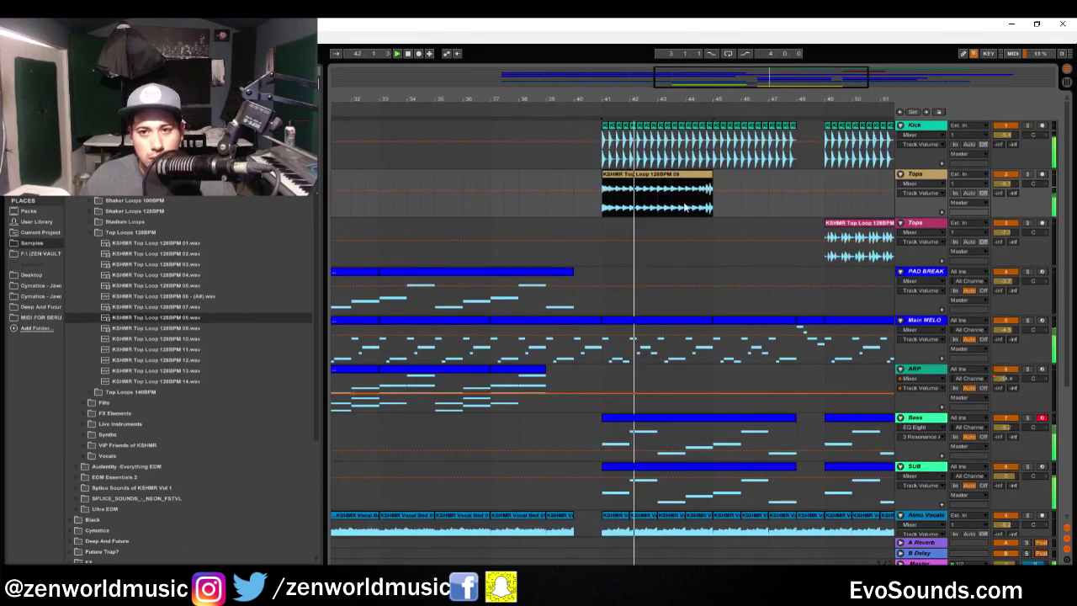
- Remove the last kick hit before bar 45 and duplicate the first Tops track's bar 41 loop to bar 45
left_click(713, 155)
key("plus")
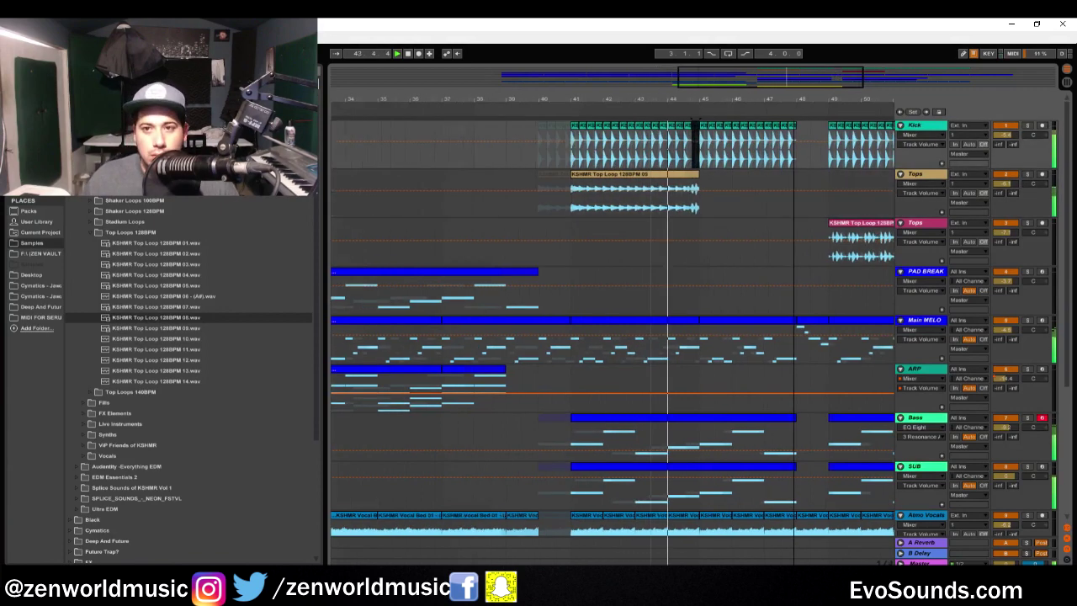
scroll(646, 376, "down", 2)
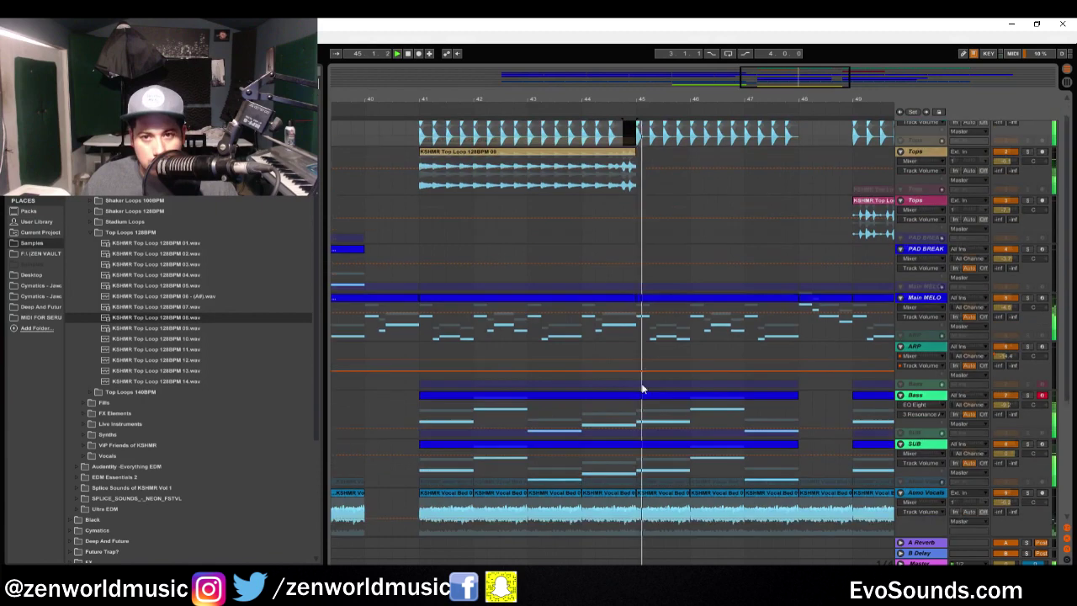
left_click(629, 144)
key("ctrl+d")
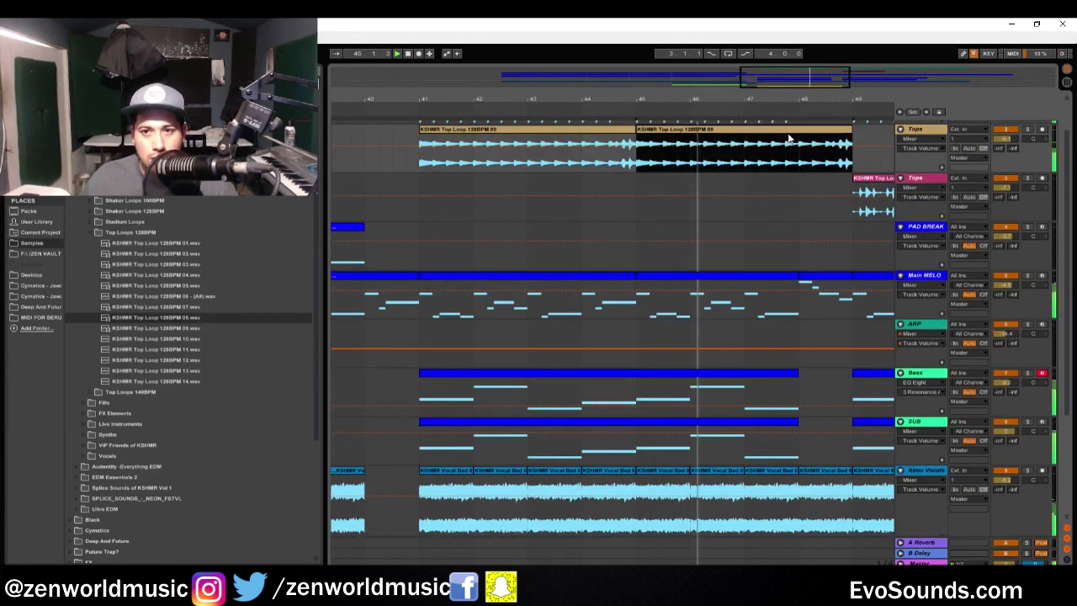
- Repeat the bar 46 section of the first Tops loop up to bar 49 and trim the bar 48 clip to its last beat
scroll(690, 172, "up", 1)
left_click_drag(690, 173, 745, 173)
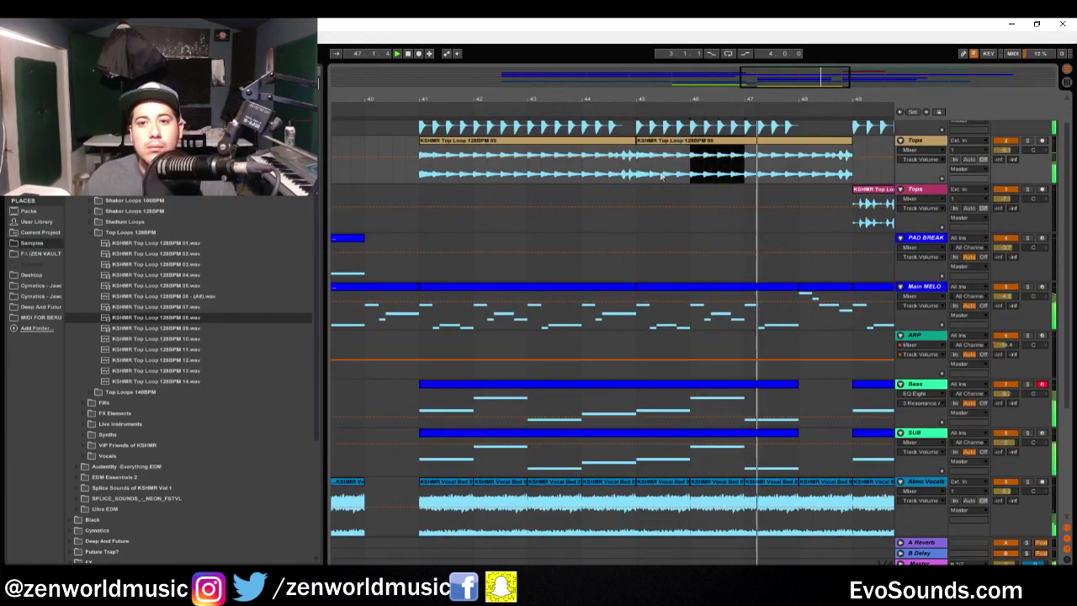
key("ctrl+d")
left_click(828, 155)
key("Delete")
key("ctrl+z")
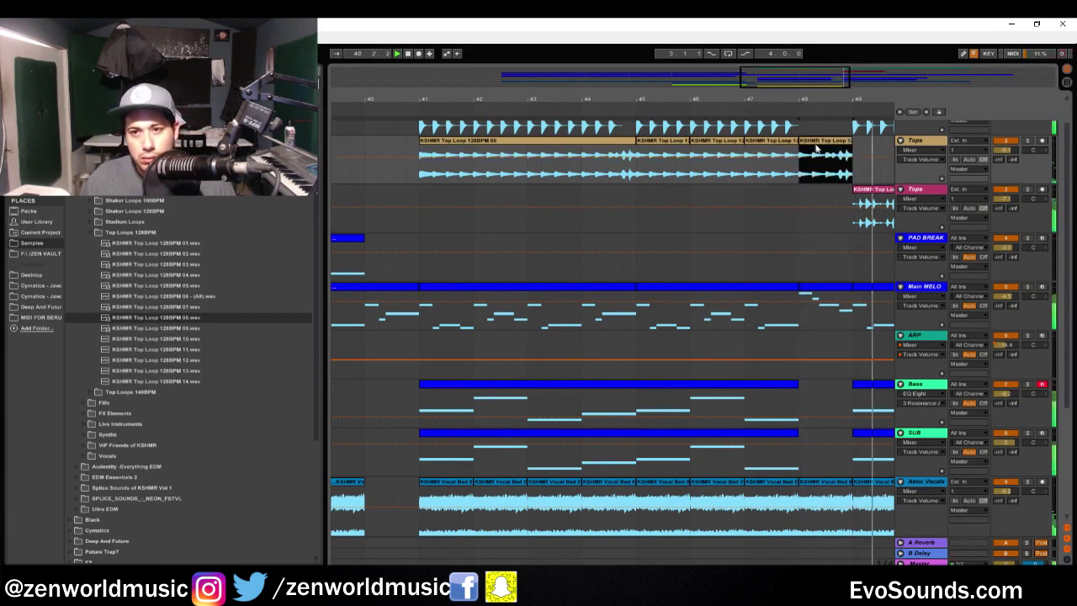
left_click_drag(799, 152, 838, 154)
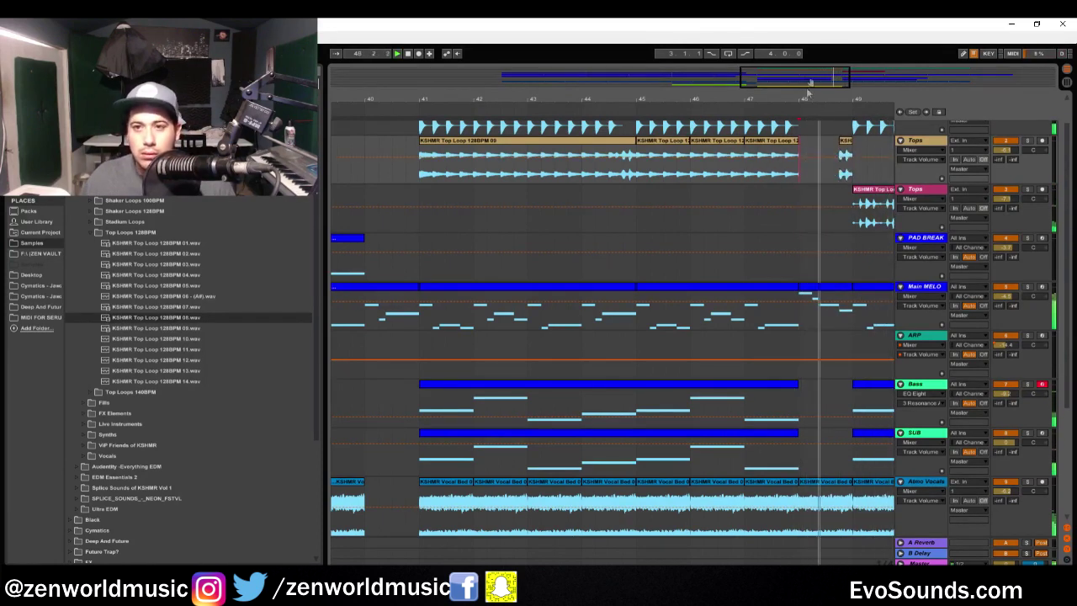
- Duplicate the second Tops track's loop at bar 49 twice so it runs to bar 61
key("minus")
key("minus")
scroll(669, 276, "up", 1)
left_click(669, 252)
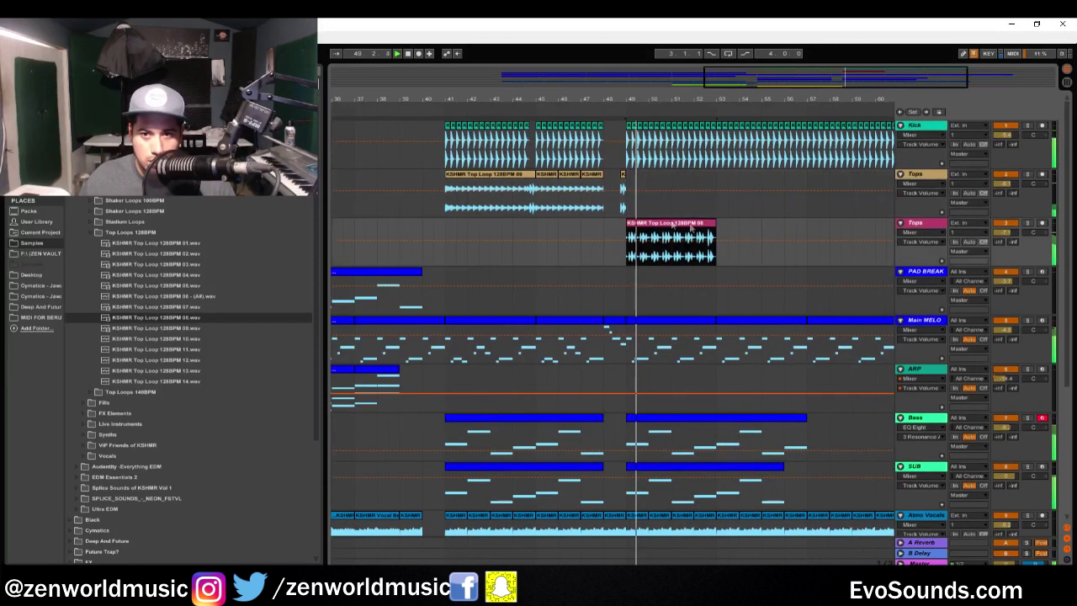
key("ctrl+d")
key("ctrl+d")
key("minus")
- Paste the first Tops loop at bar 49, extend it to bar 61 with its bar 42–44 section, and delete the kick after bar 57
left_click(585, 207)
key("ctrl+z")
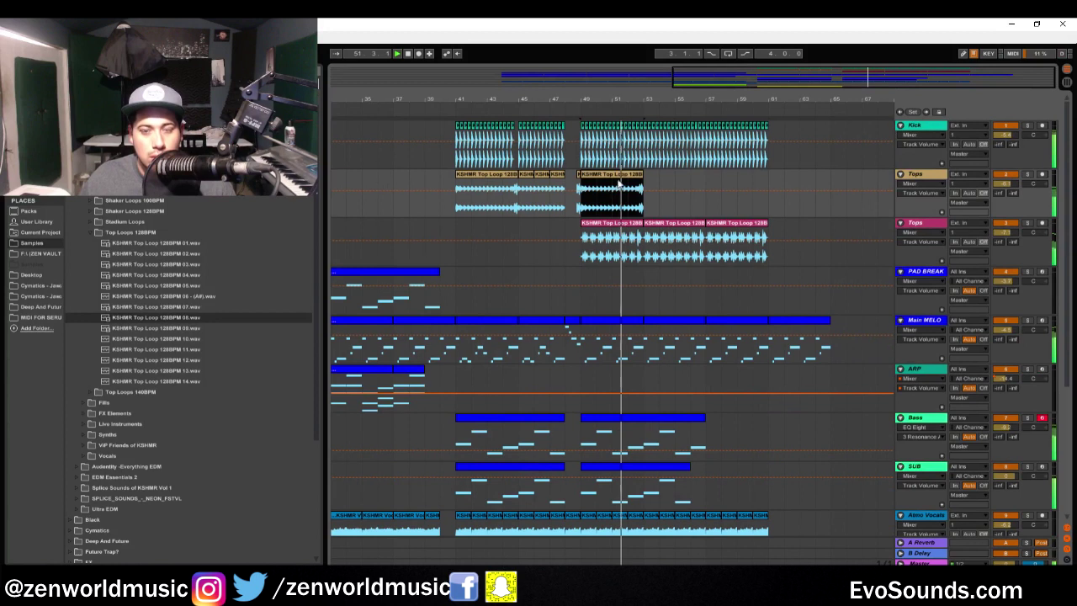
left_click_drag(471, 206, 489, 206)
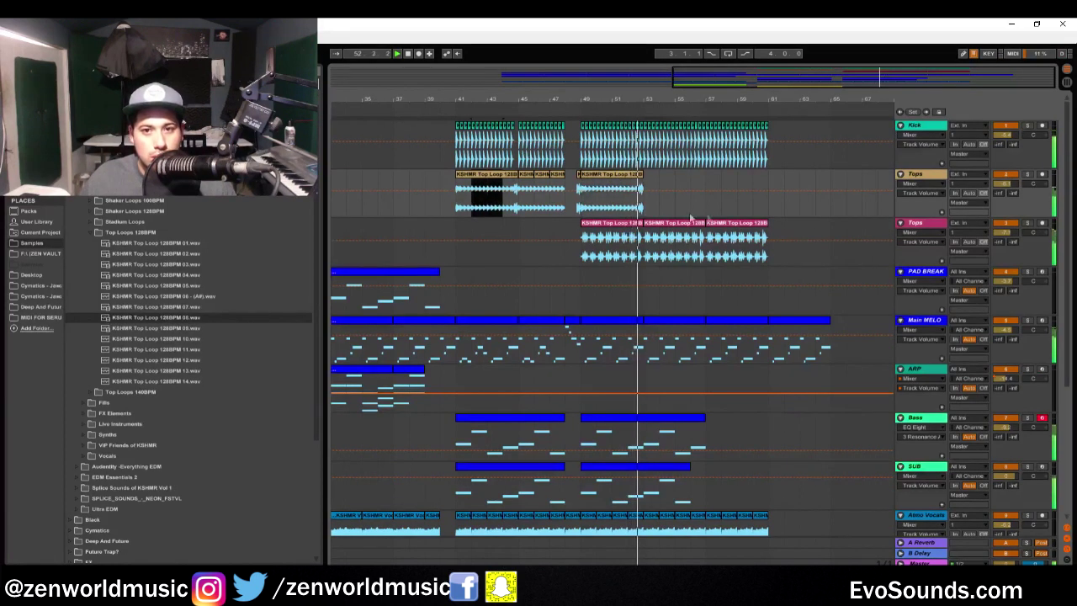
left_click(646, 205)
key("ctrl+v")
key("ctrl+v")
key("ctrl+v")
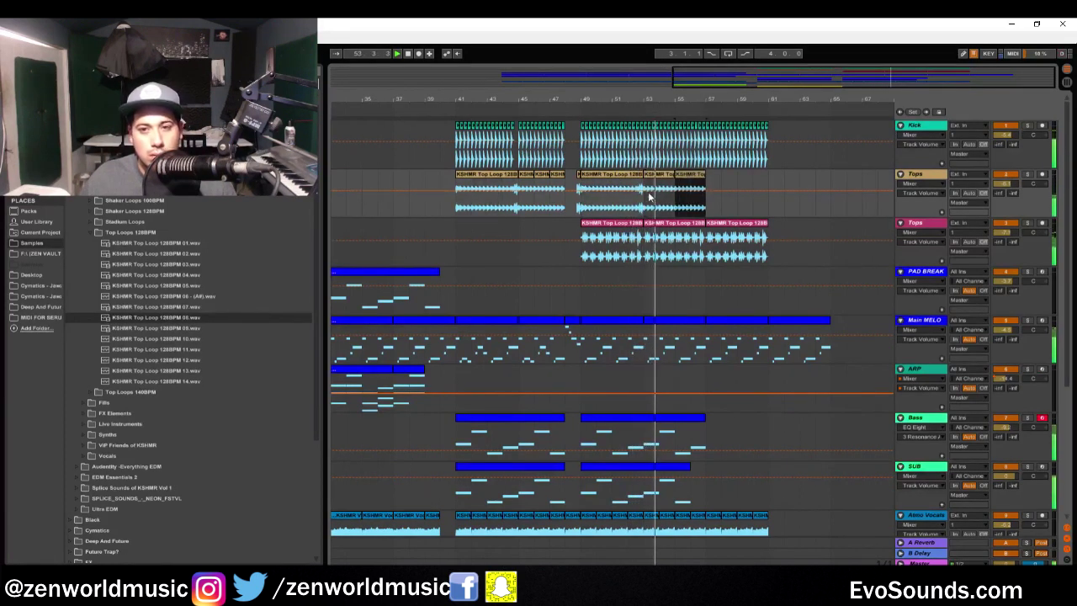
key("ctrl+v")
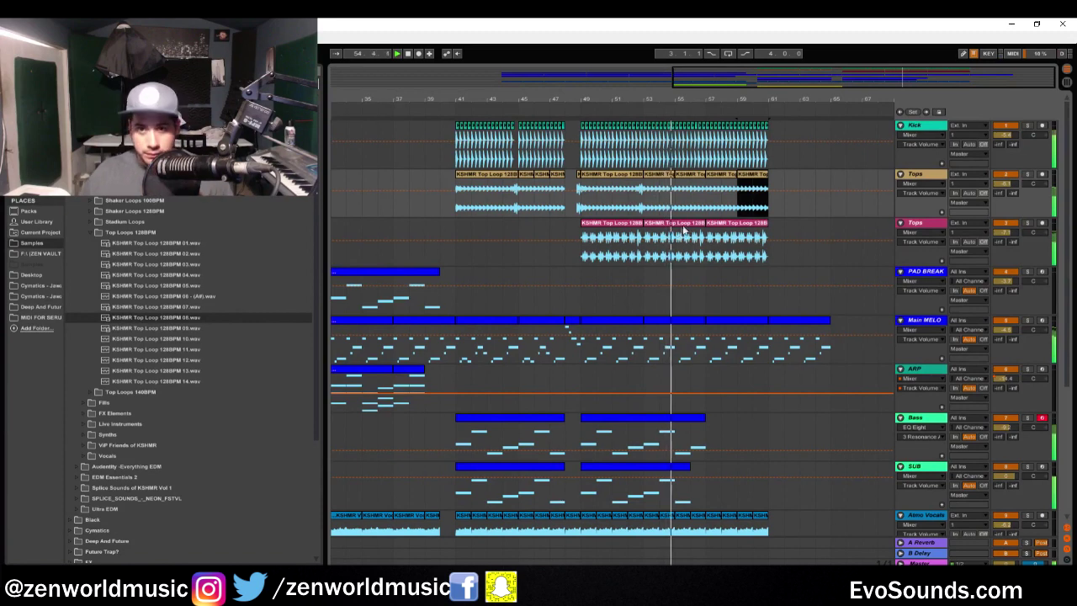
left_click_drag(705, 145, 784, 156)
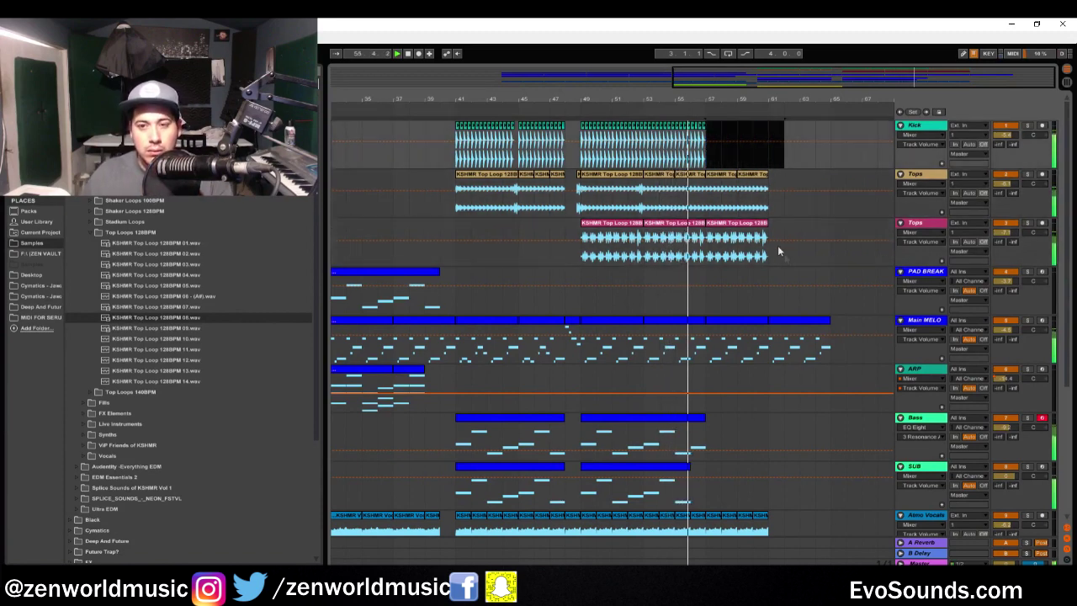
- In the Main MELO clip at bar 53, move the last notes of clip bars 4 and 8 down to A2 and play the ending
scroll(708, 389, "down", 1)
double_click(686, 314)
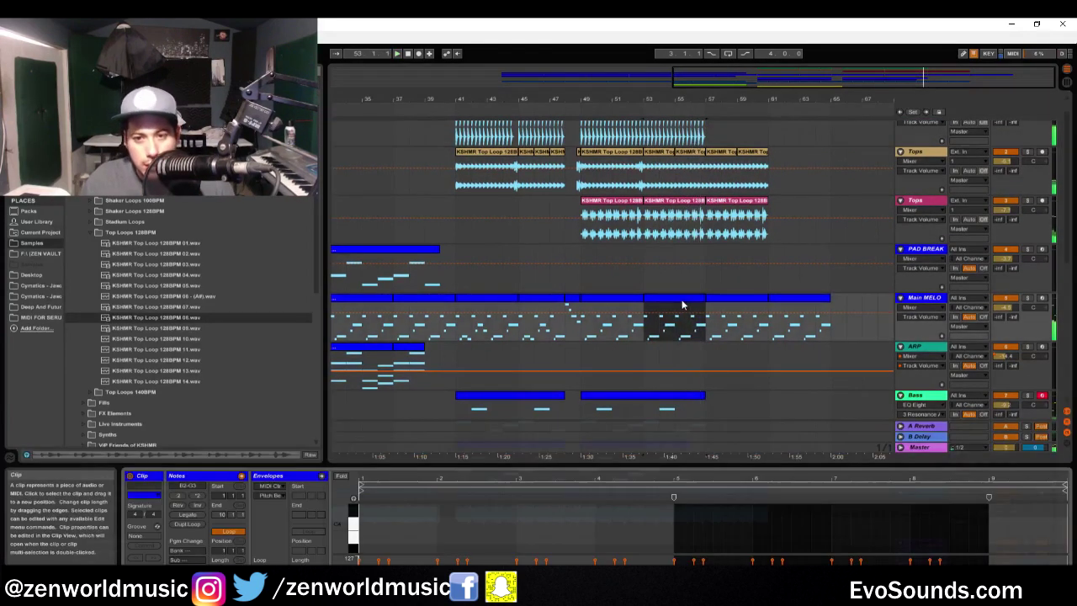
left_click_drag(745, 461, 745, 246)
left_click_drag(949, 409, 961, 506)
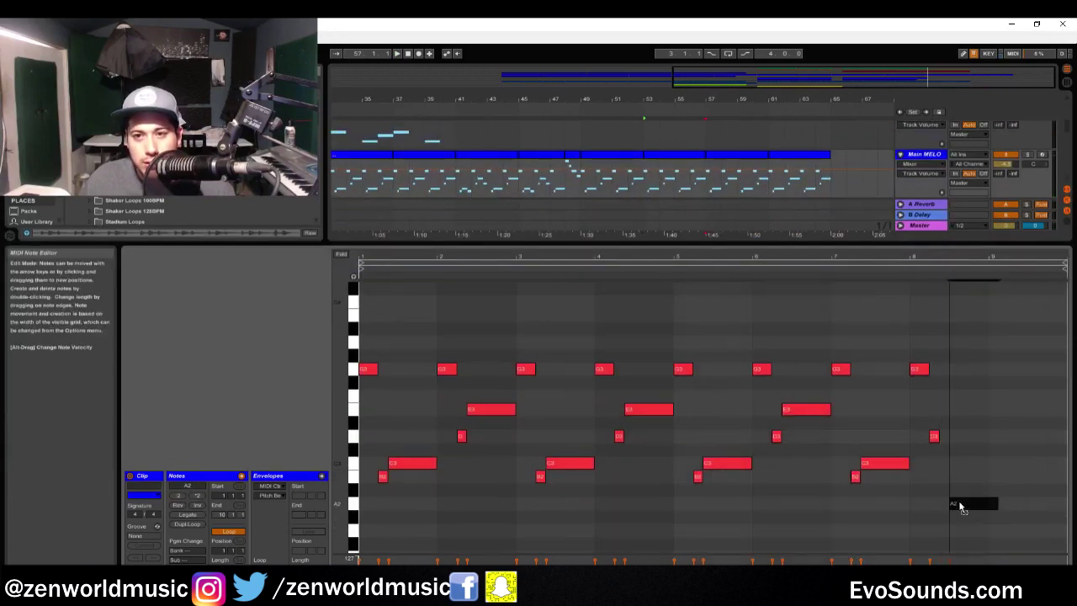
left_click(691, 206)
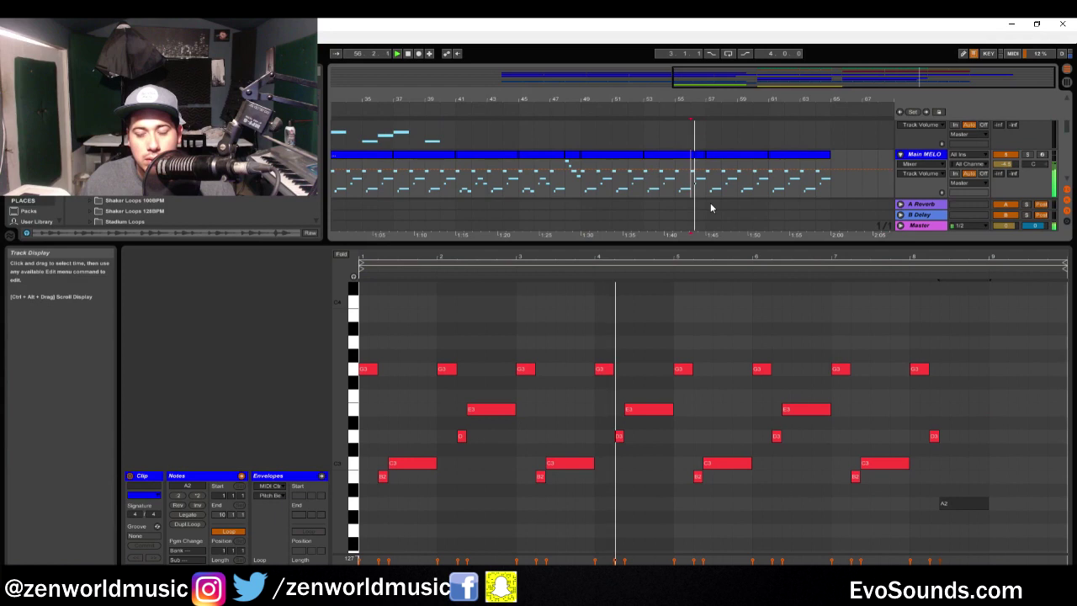
left_click_drag(644, 181, 709, 212)
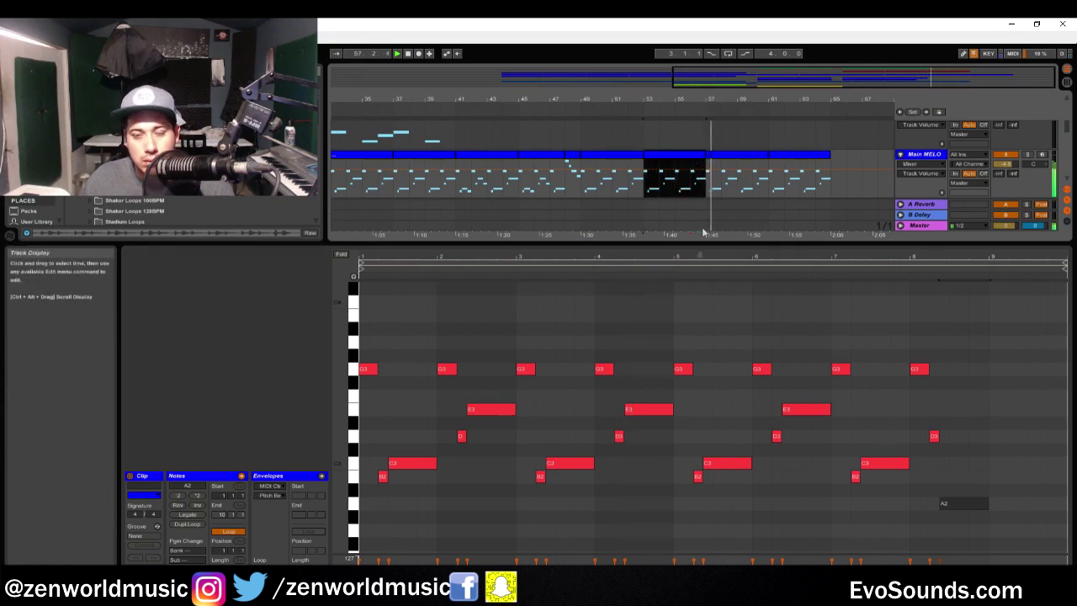
left_click_drag(653, 418, 653, 503)
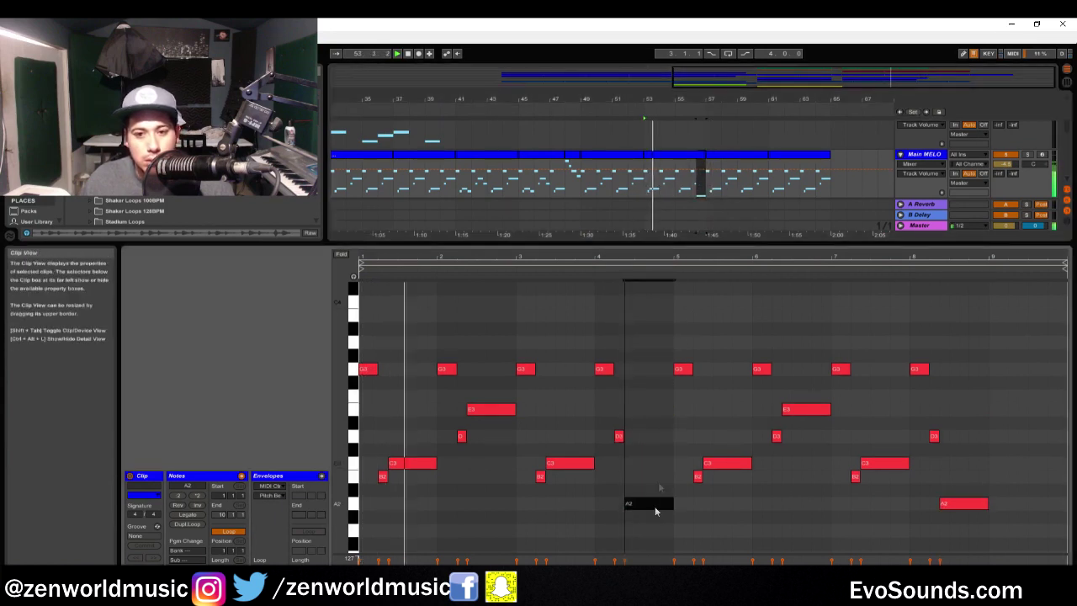
left_click(688, 204)
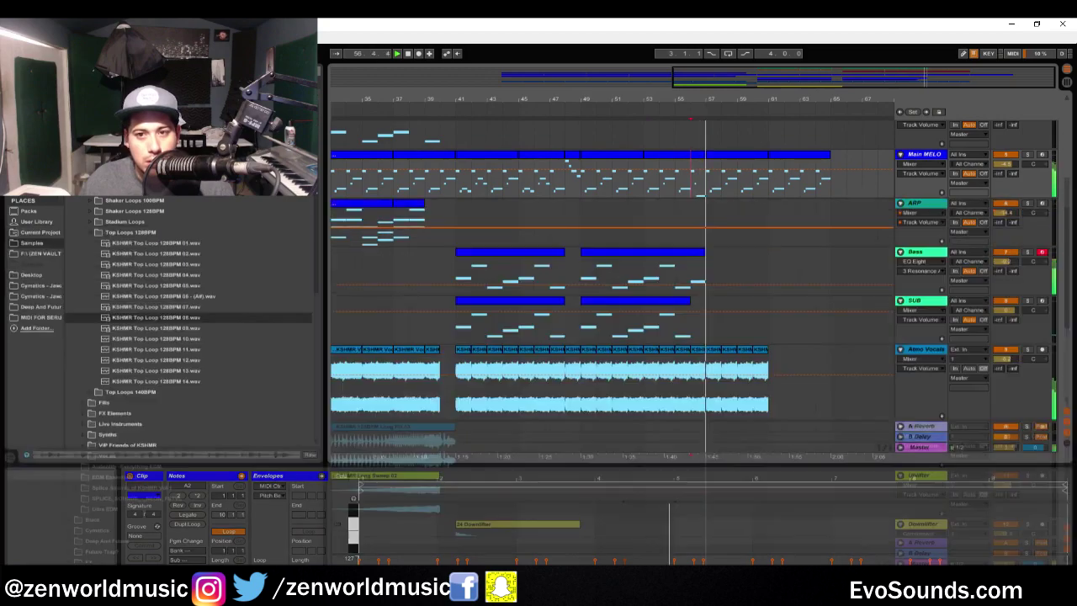
- Delete the two Main MELO clips after bar 57
double_click(728, 239)
left_click(732, 160)
key("Delete")
left_click(800, 155)
key("Delete")
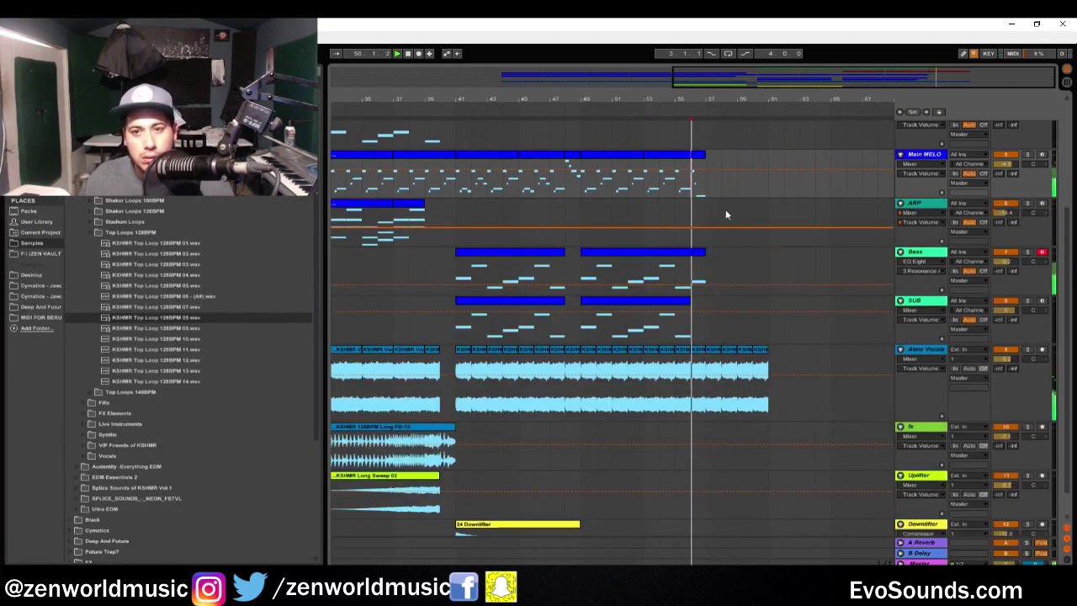
- Duplicate the bar 57–61 loops on both Tops tracks to extend them to bar 69
scroll(727, 252, "up", 1)
scroll(727, 269, "up", 5)
left_click_drag(707, 168, 770, 241)
key("ctrl+d")
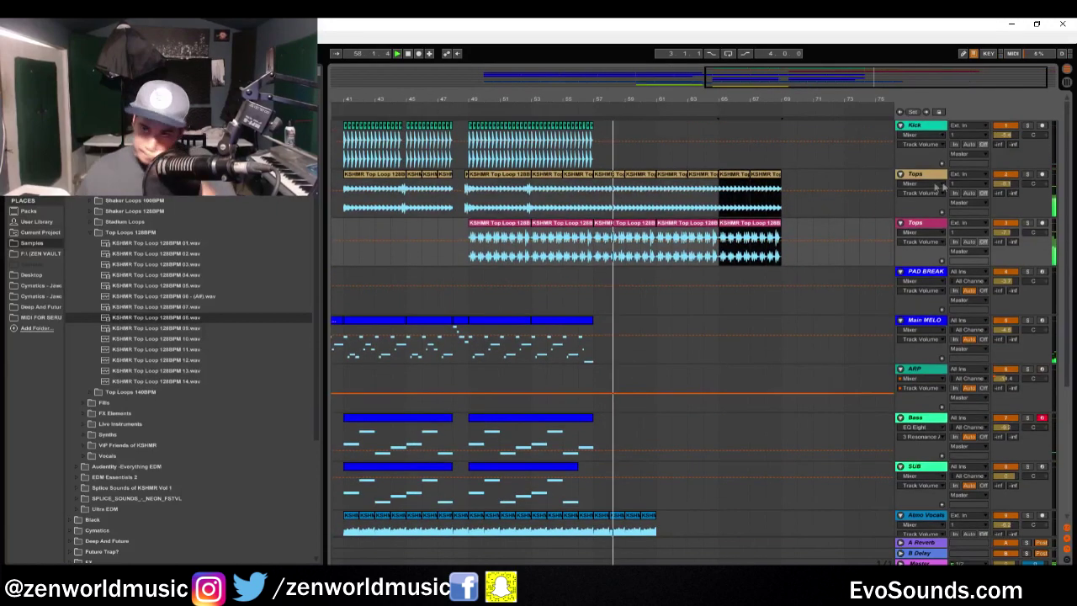
- Extend the Atmo Vocals clips from bar 61 to bar 69
scroll(745, 270, "down", 3)
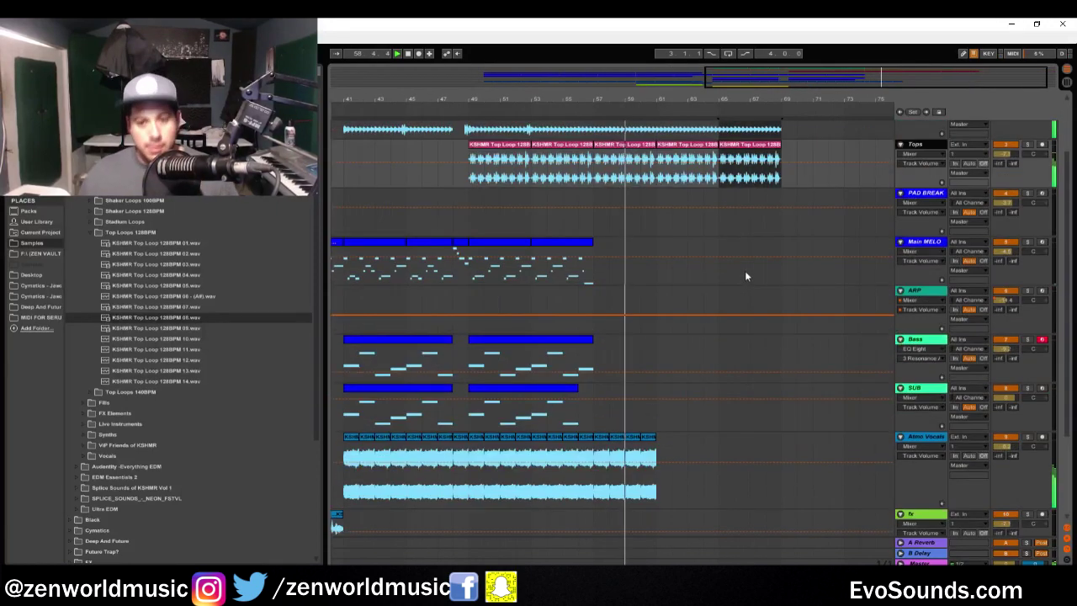
left_click(652, 439)
left_click_drag(652, 440, 783, 443)
scroll(682, 396, "up", 1)
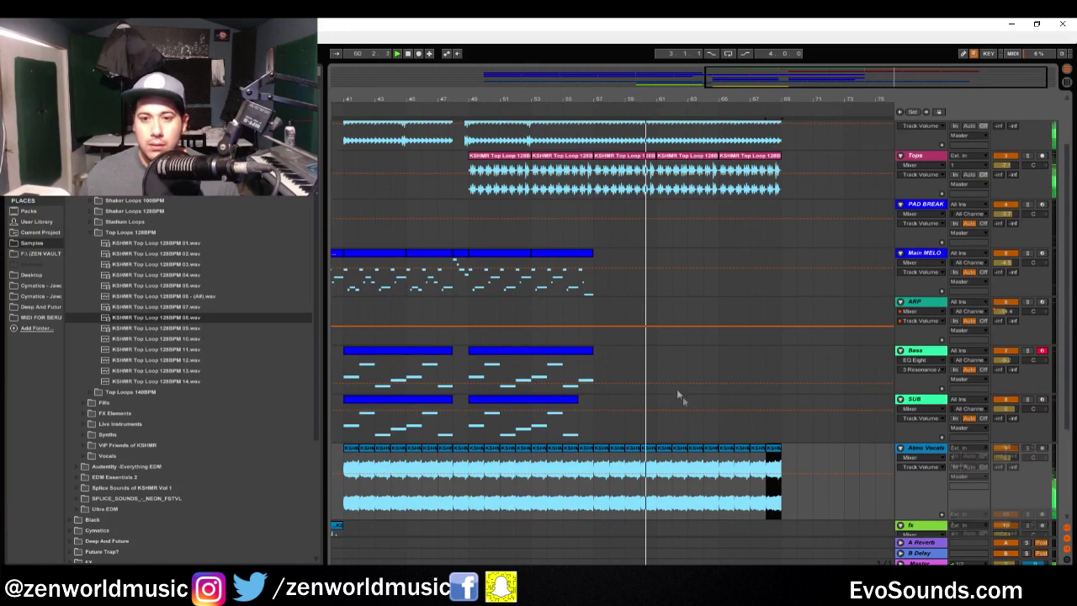
- Insert a MIDI track named Piano below the second Tops track and load the Grand Piano instrument on it
scroll(579, 266, "up", 3)
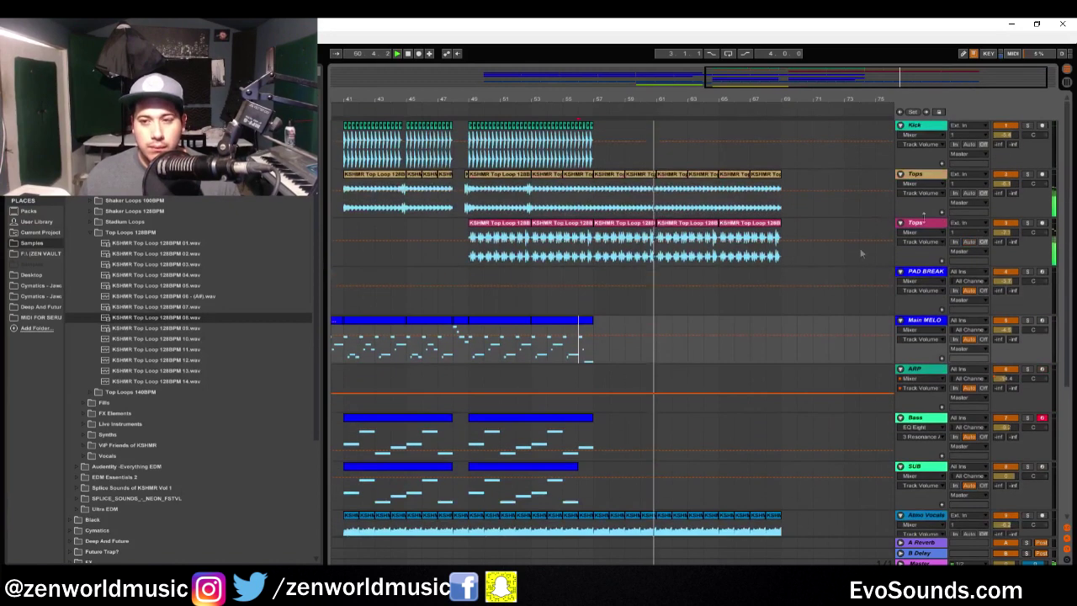
left_click(924, 223)
key("ctrl+shift+t")
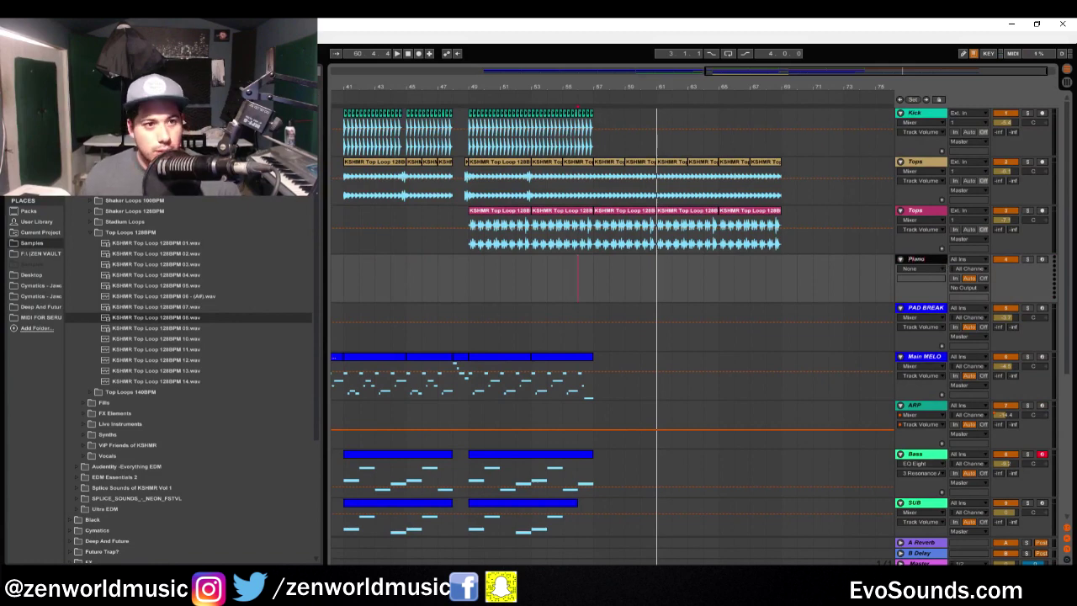
key("ctrl+alt+p")
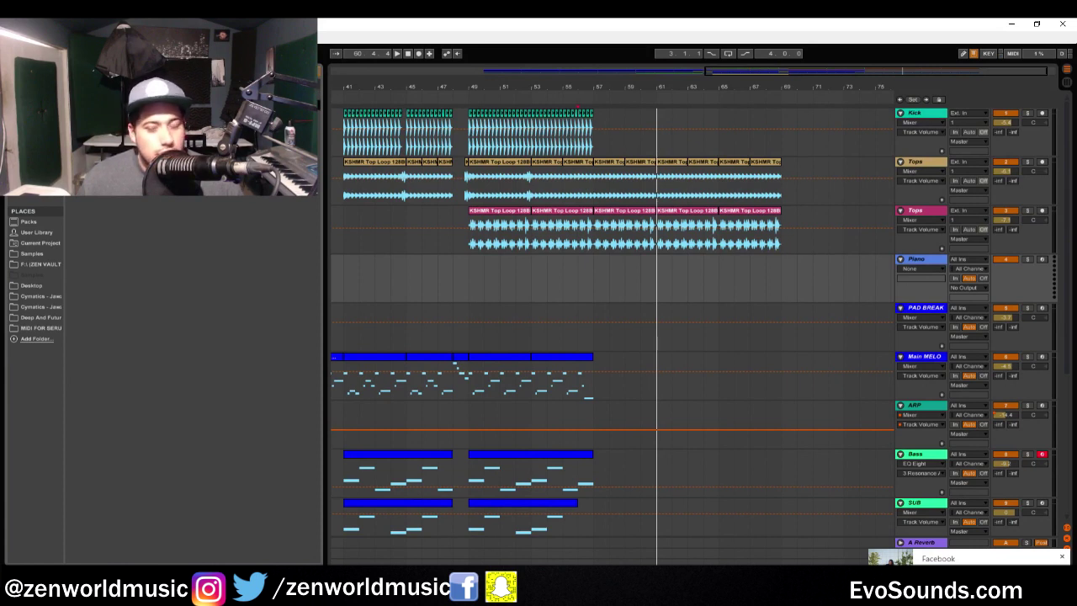
left_click(1063, 557)
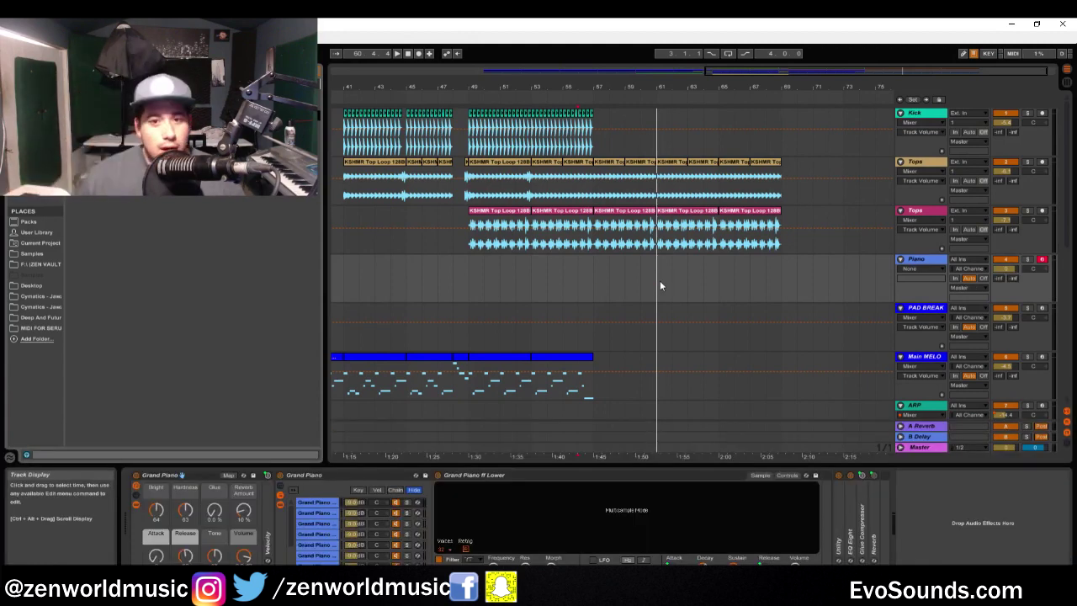
- Copy the first ARP chord clip at bar 17 to bar 57 on the Piano track and play the section
left_click(592, 272)
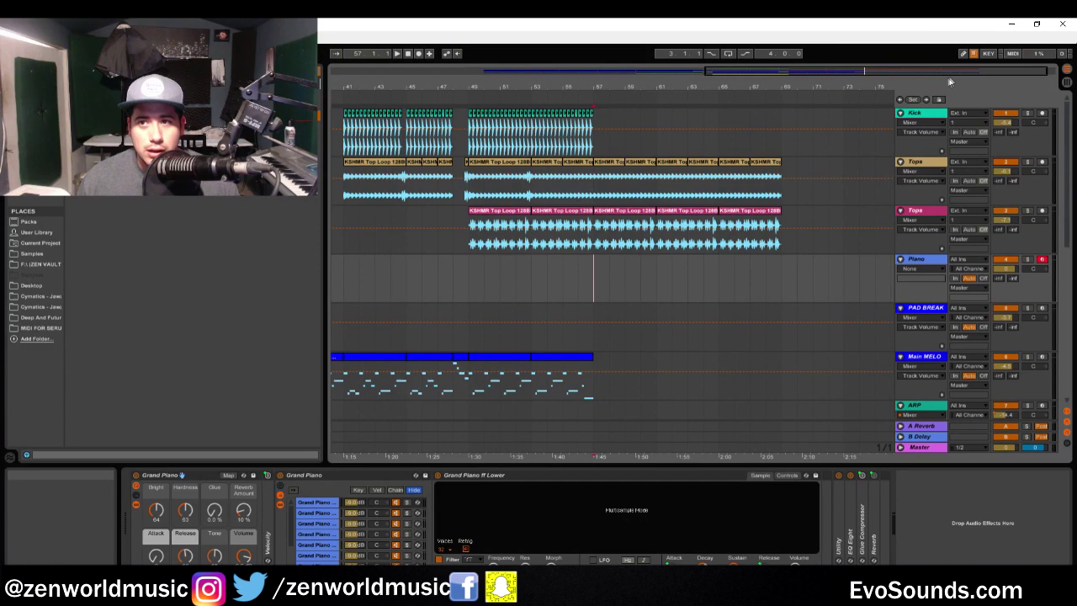
scroll(675, 320, "down", 5)
left_click(486, 319)
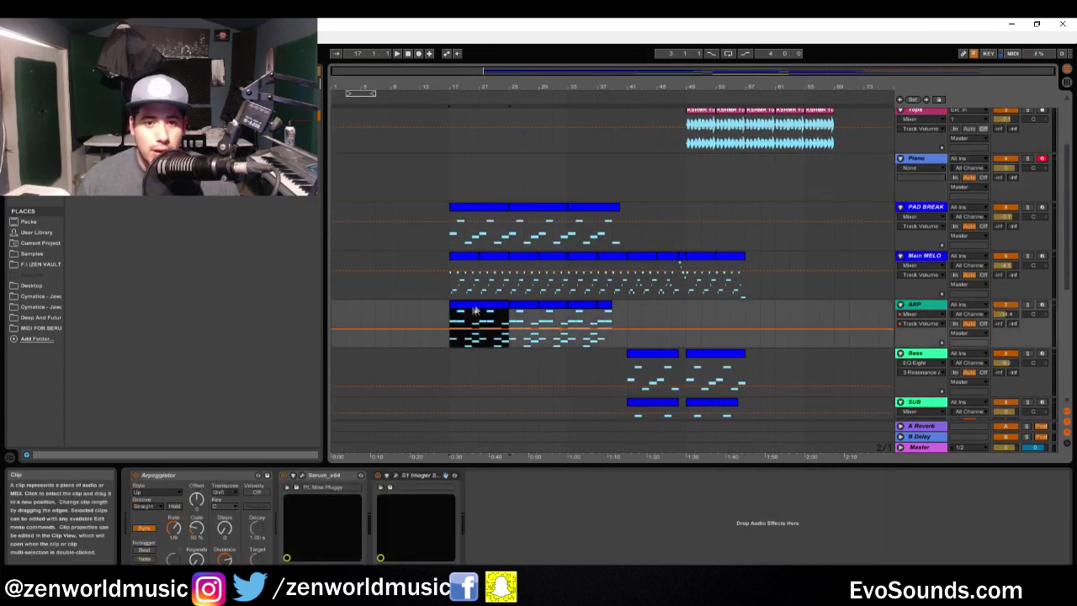
scroll(757, 287, "up", 2)
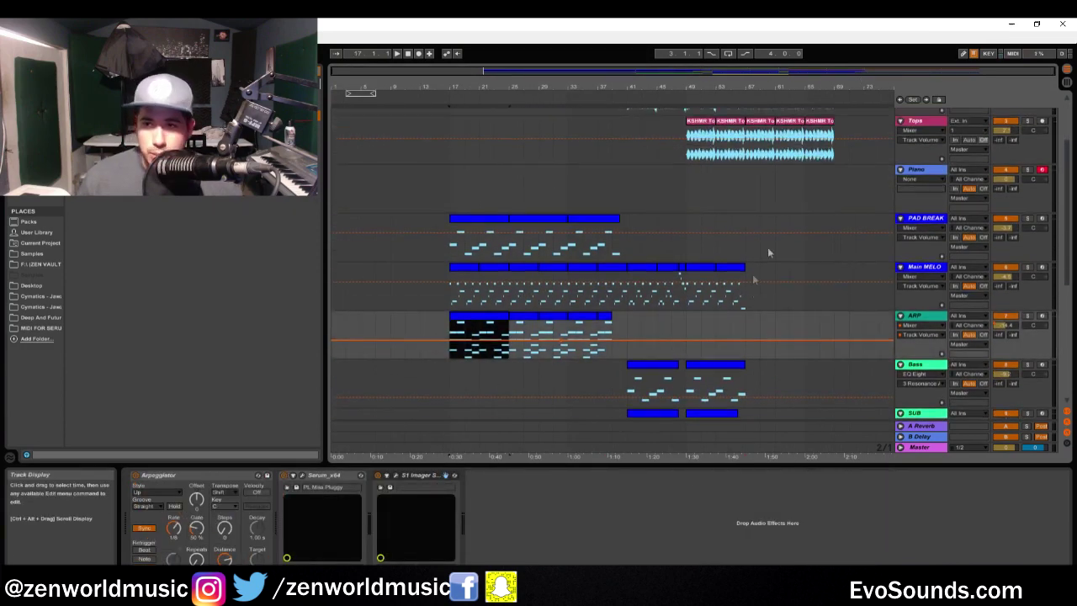
left_click(746, 206)
key("ctrl+v")
key("space")
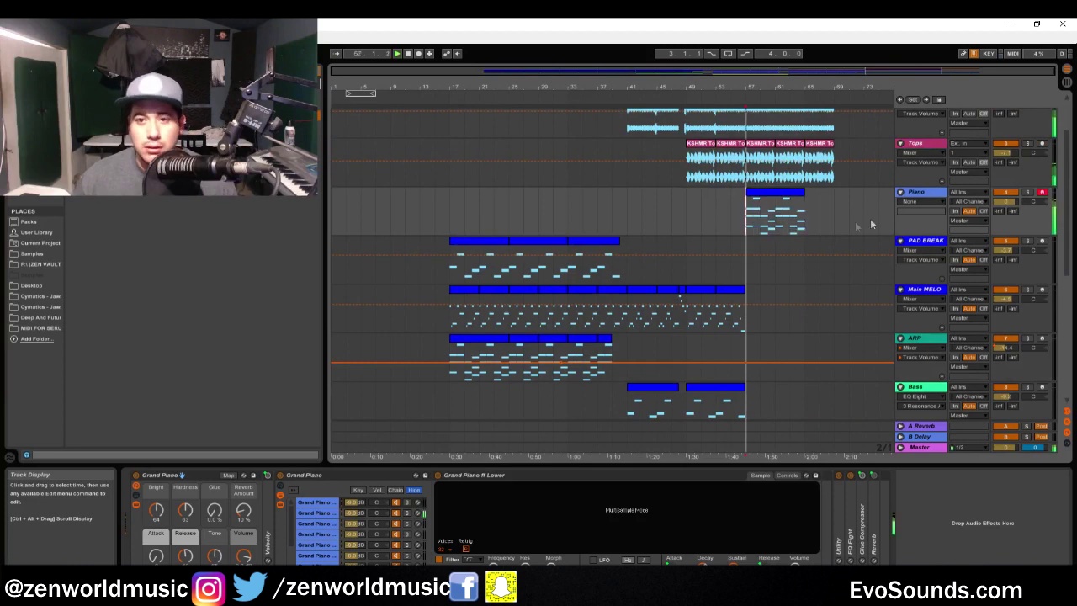
- Open the Piano clip's notes in an enlarged editor and transpose all of them down one octave
scroll(754, 244, "up", 1)
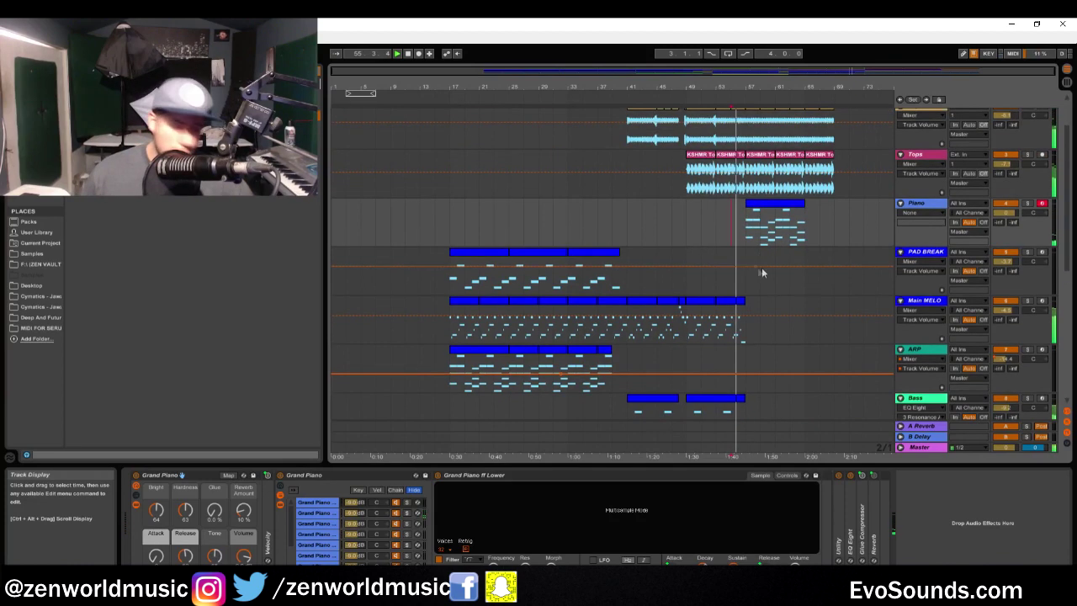
left_click(761, 209)
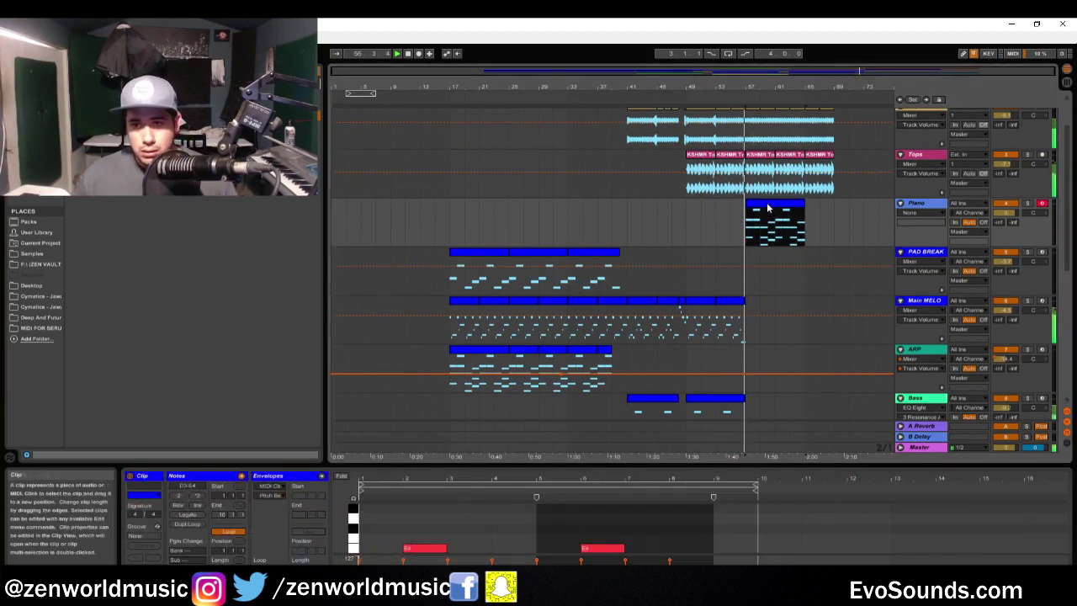
left_click_drag(686, 462, 687, 264)
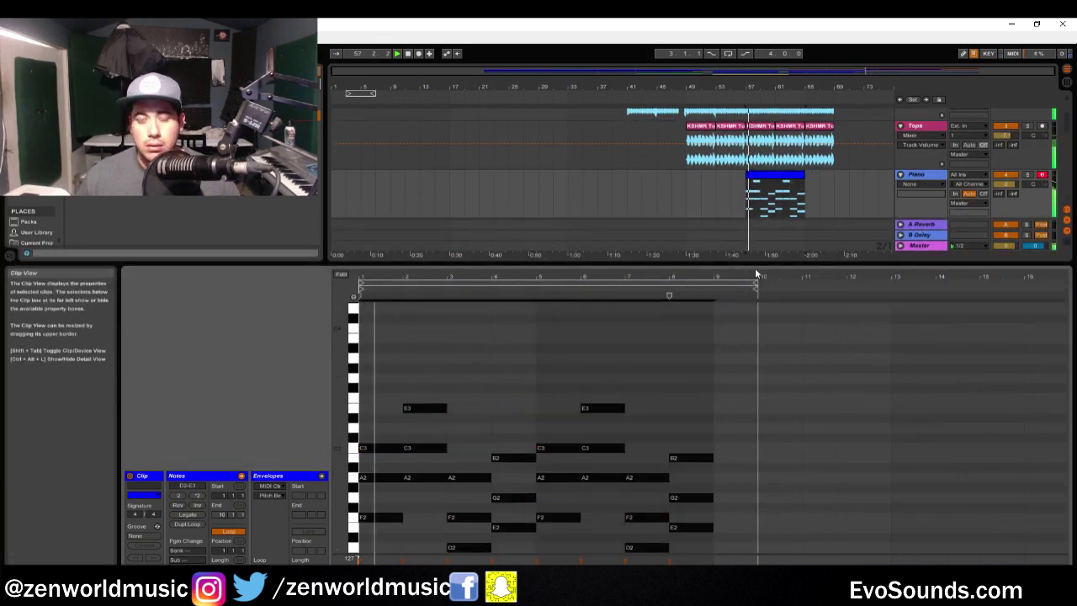
scroll(555, 421, "down", 3)
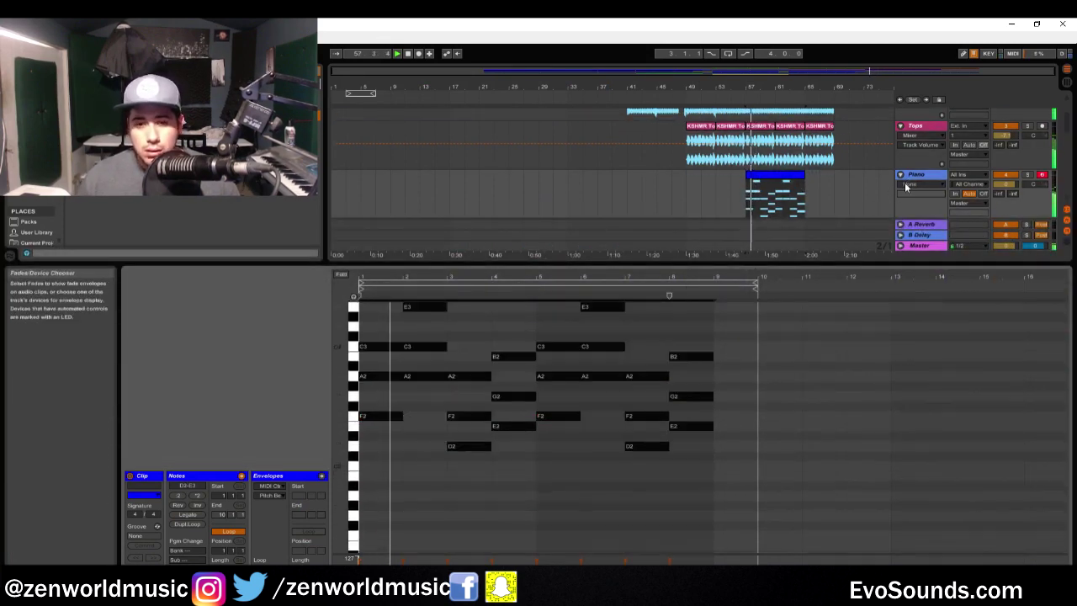
- Duplicate the first four bars of the Piano chords repeatedly from bar 57 to bar 73
left_click(838, 212)
left_click_drag(775, 202, 744, 207)
key("ctrl+d")
key("ctrl+d")
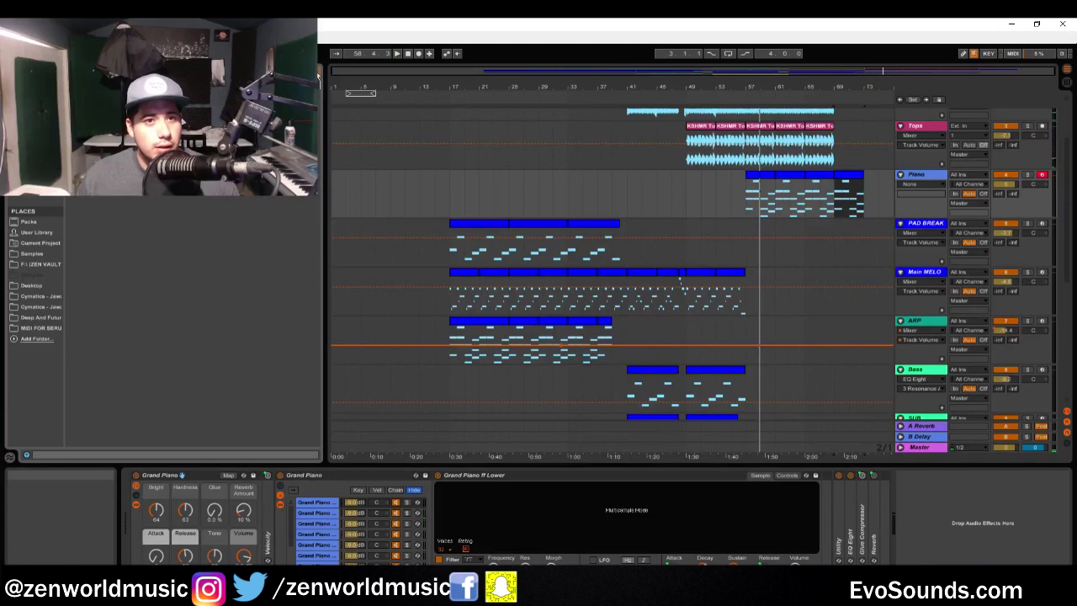
- Add an EQ Eight low-pass filter to the Piano track and automate its frequency to rise from about 271 Hz at bar 57 until bar 69
left_click_drag(999, 561, 993, 556)
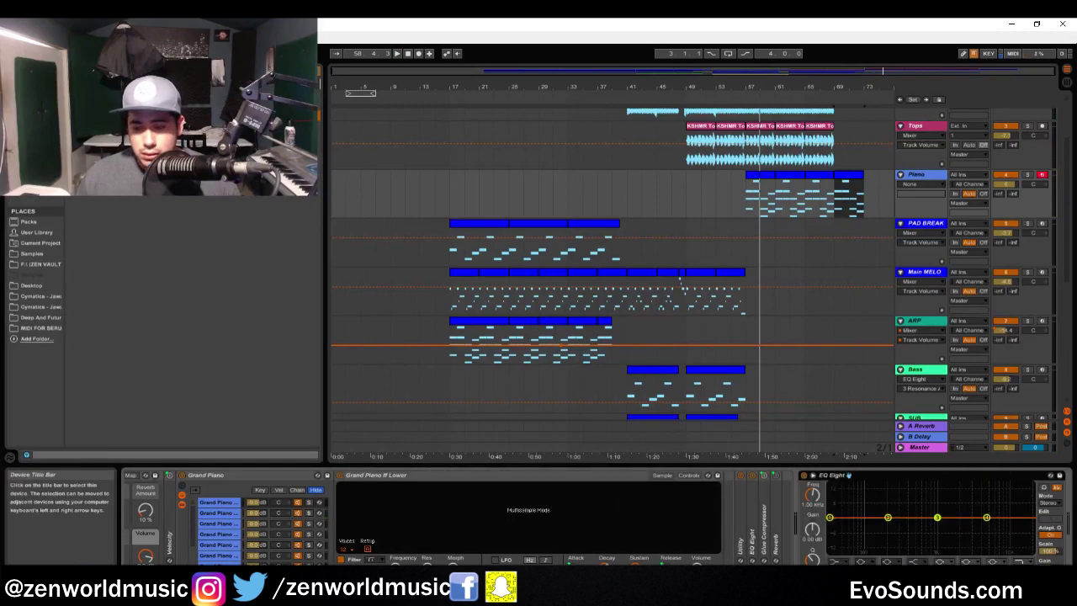
left_click(820, 505)
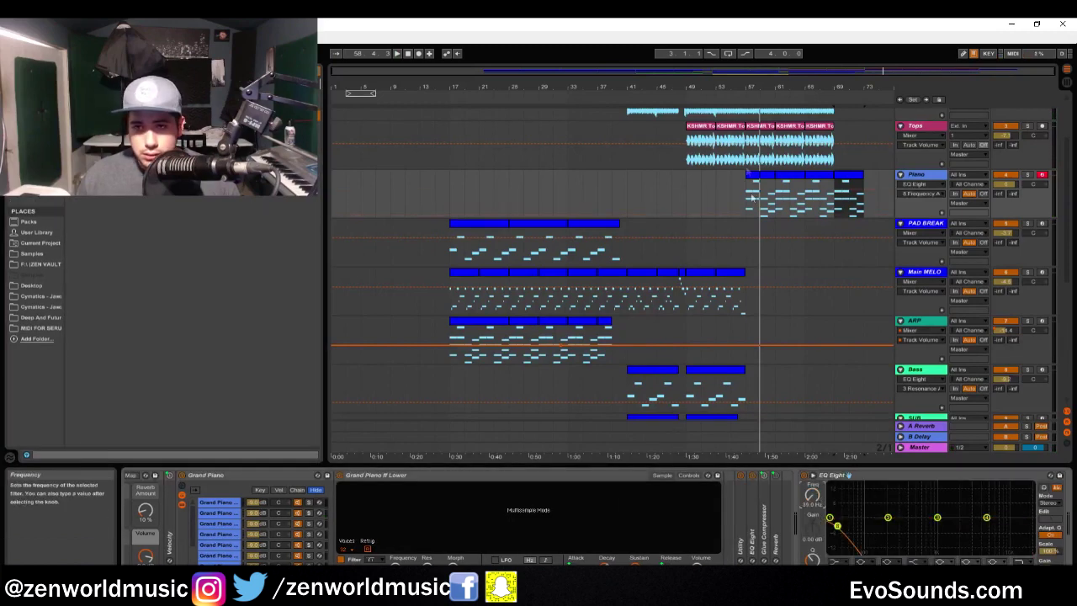
left_click(746, 216)
left_click_drag(835, 216, 842, 187)
left_click(744, 217)
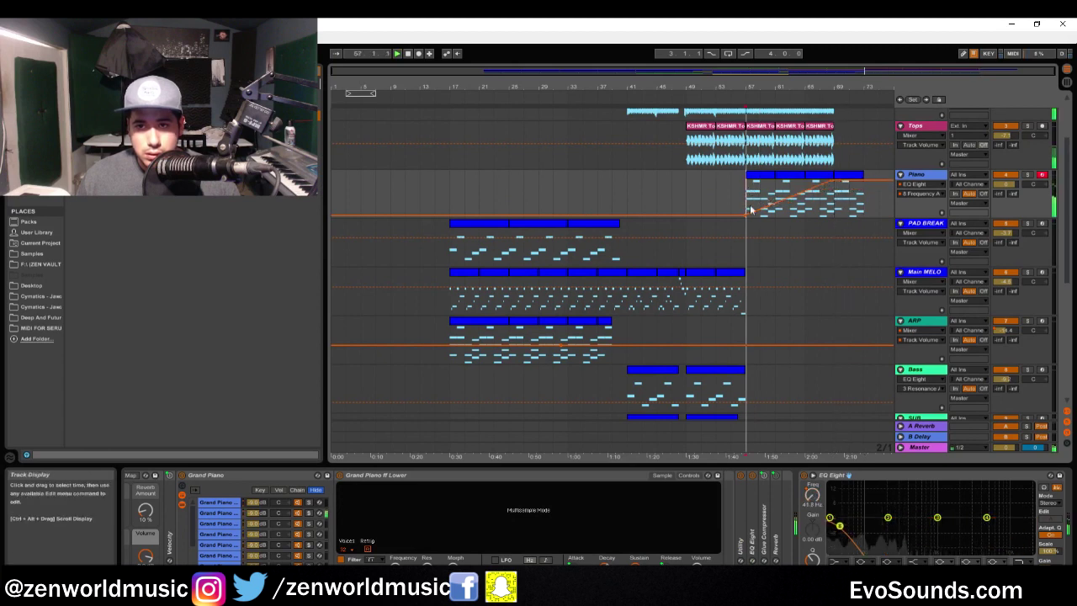
left_click_drag(744, 217, 752, 211)
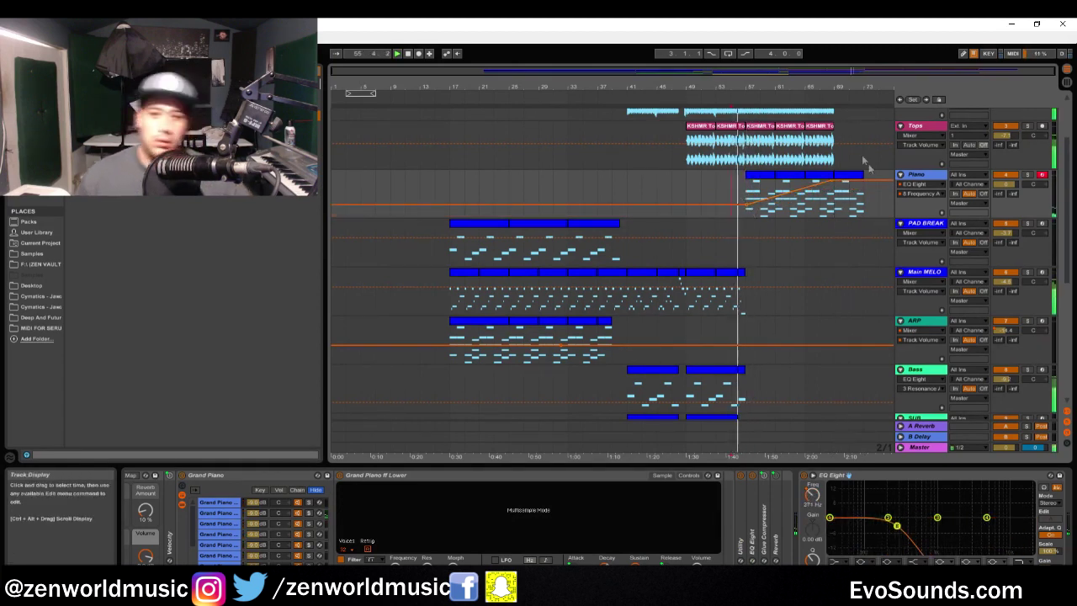
scroll(750, 269, "up", 3)
scroll(749, 318, "down", 2)
scroll(749, 319, "down", 2)
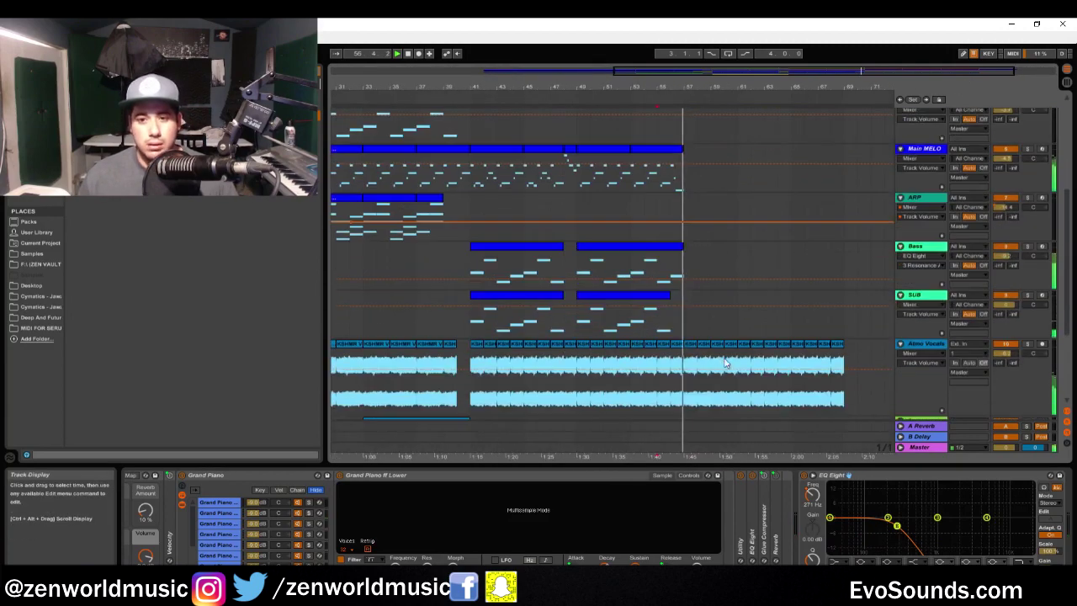
left_click_drag(684, 371, 853, 375)
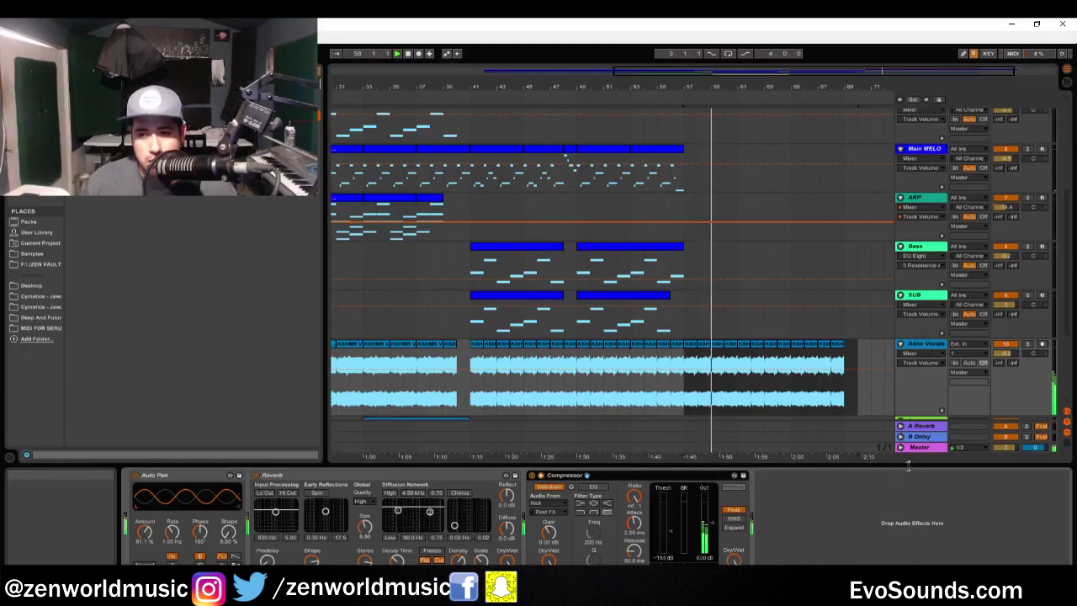
scroll(779, 280, "up", 3)
left_click_drag(737, 217, 791, 221)
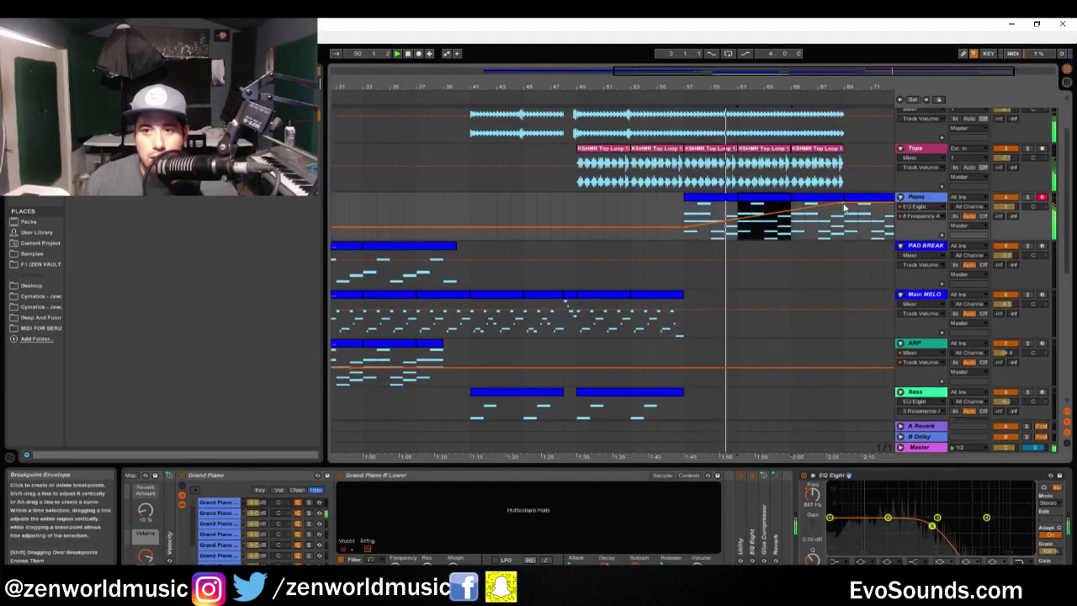
scroll(844, 208, "down", 3, "ctrl")
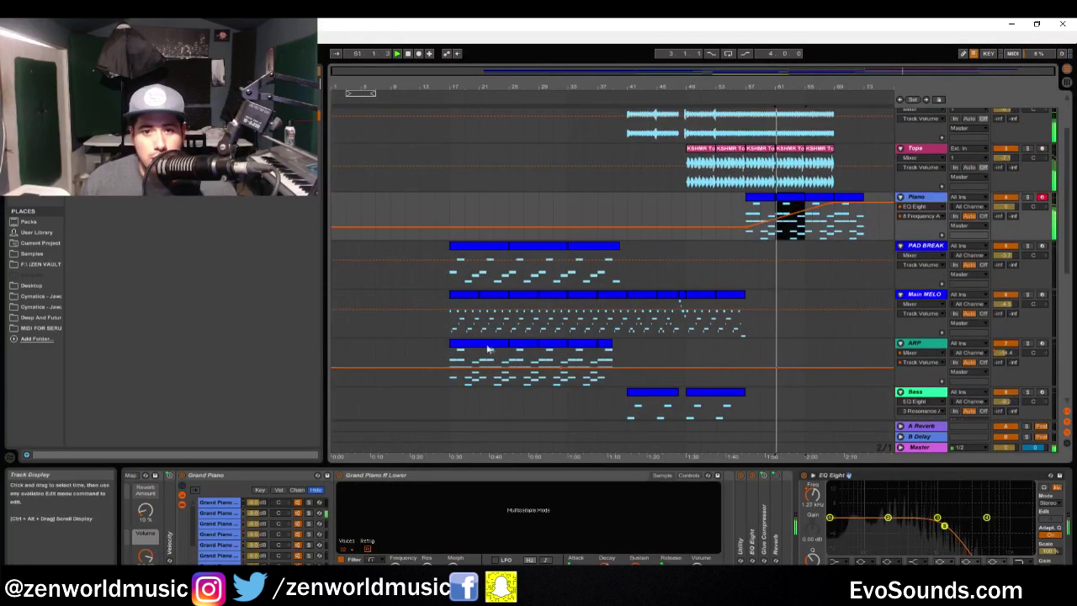
- Copy the ARP chord clip from bar 17 to bar 65 and duplicate it once up to bar 81
left_click_drag(449, 362, 510, 362)
left_click(802, 374)
key("ctrl+v")
key("ctrl+d")
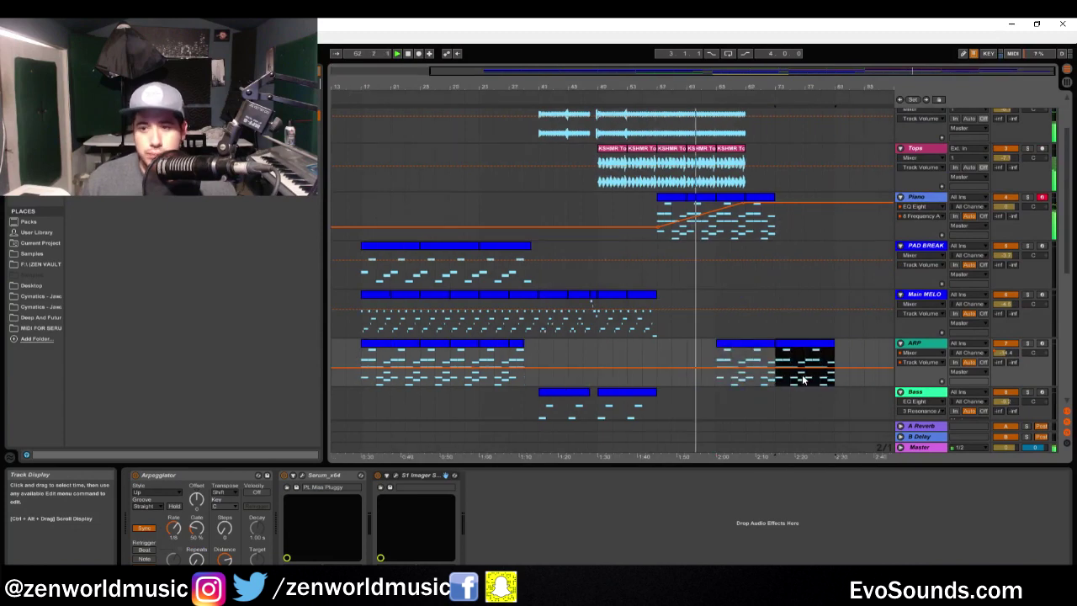
- Duplicate the Piano chord clips to extend the part to bar 85
scroll(788, 313, "up", 1)
left_click_drag(716, 267, 865, 283)
key("ctrl+d")
key("ctrl+d")
key("ctrl+d")
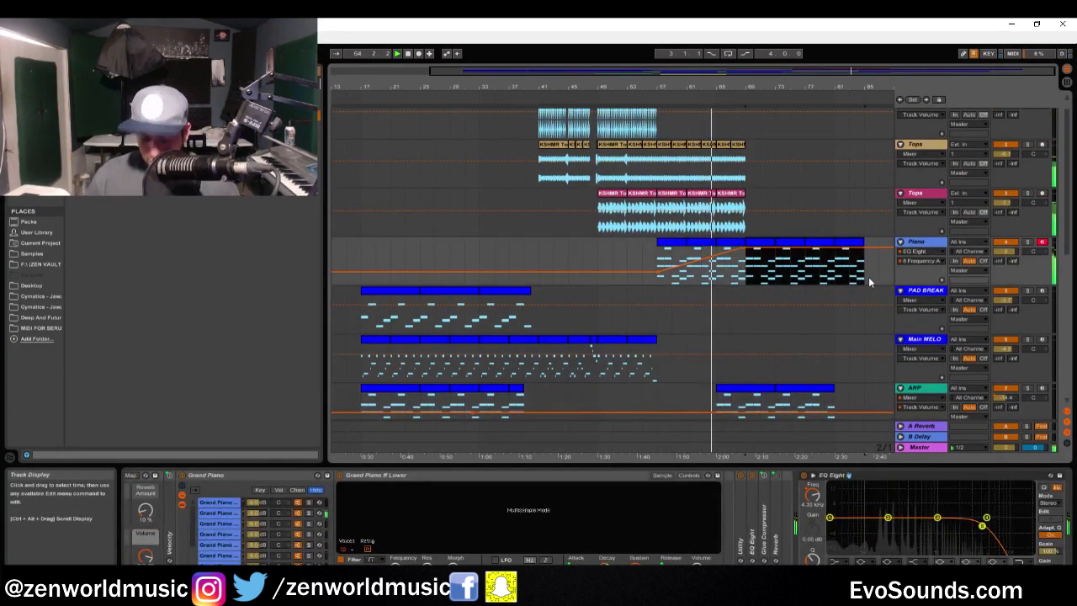
- Copy the kicks of bars 53 to 57 to bar 65 and play the section from there
scroll(870, 281, "up", 1)
scroll(869, 281, "up", 1)
left_click(636, 147)
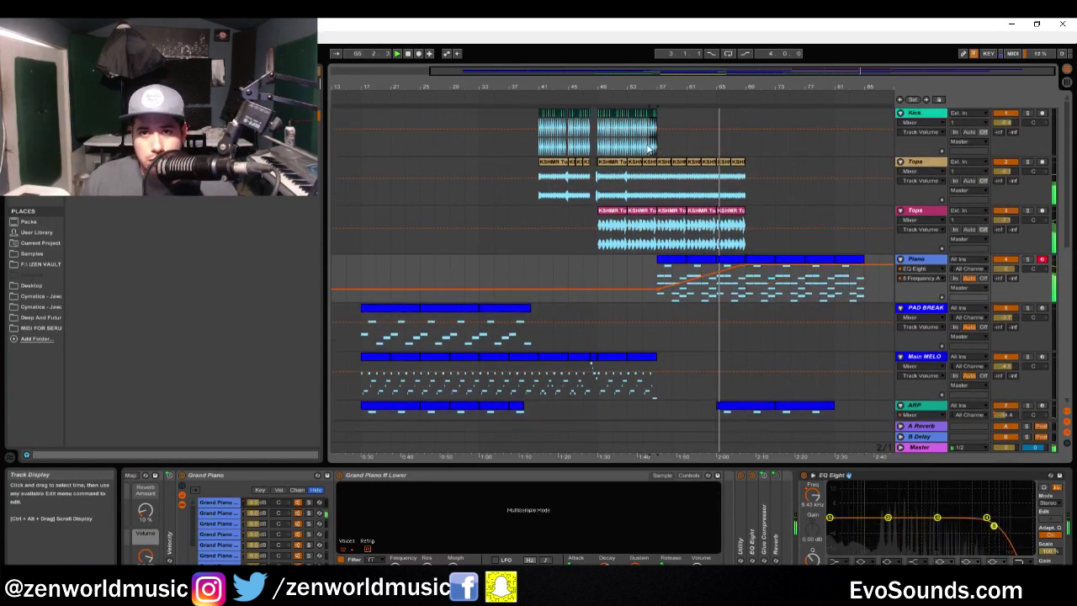
left_click_drag(627, 150, 732, 116)
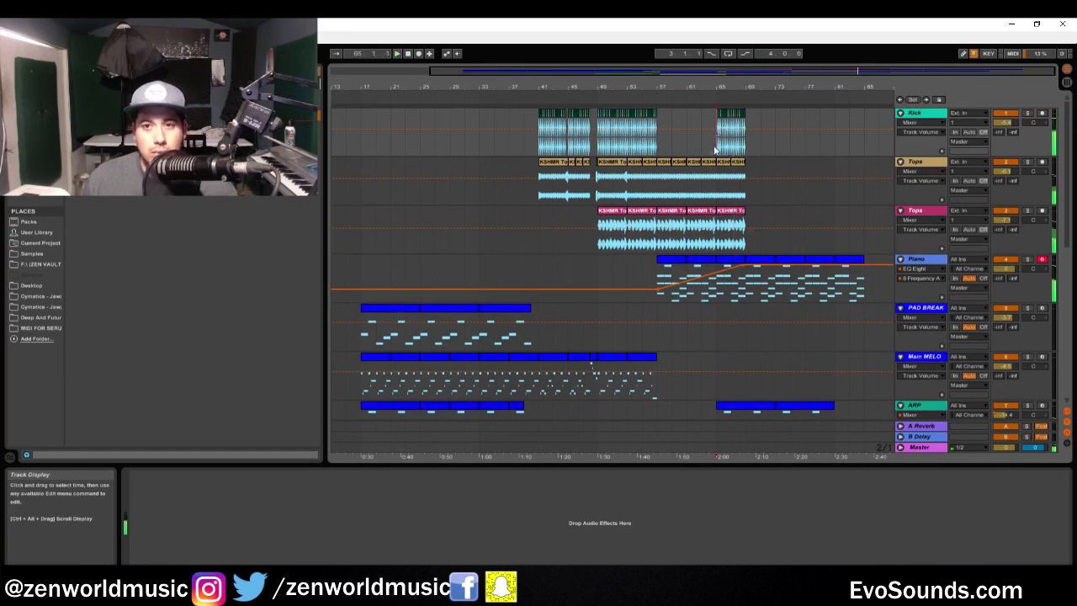
scroll(682, 197, "up", 3)
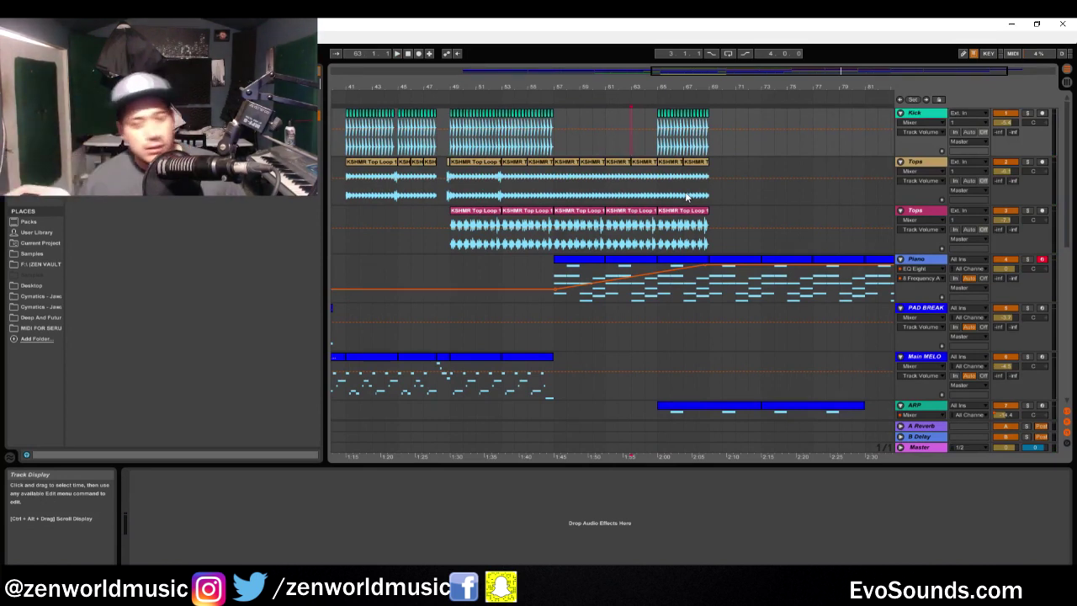
left_click(639, 143)
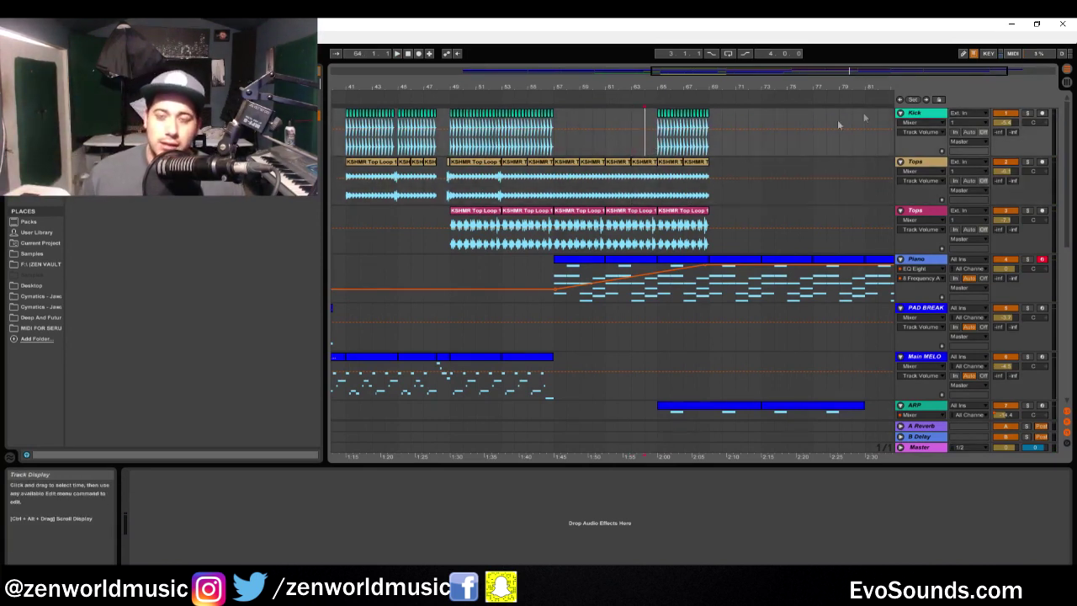
scroll(732, 143, "right", 2)
left_click(635, 147)
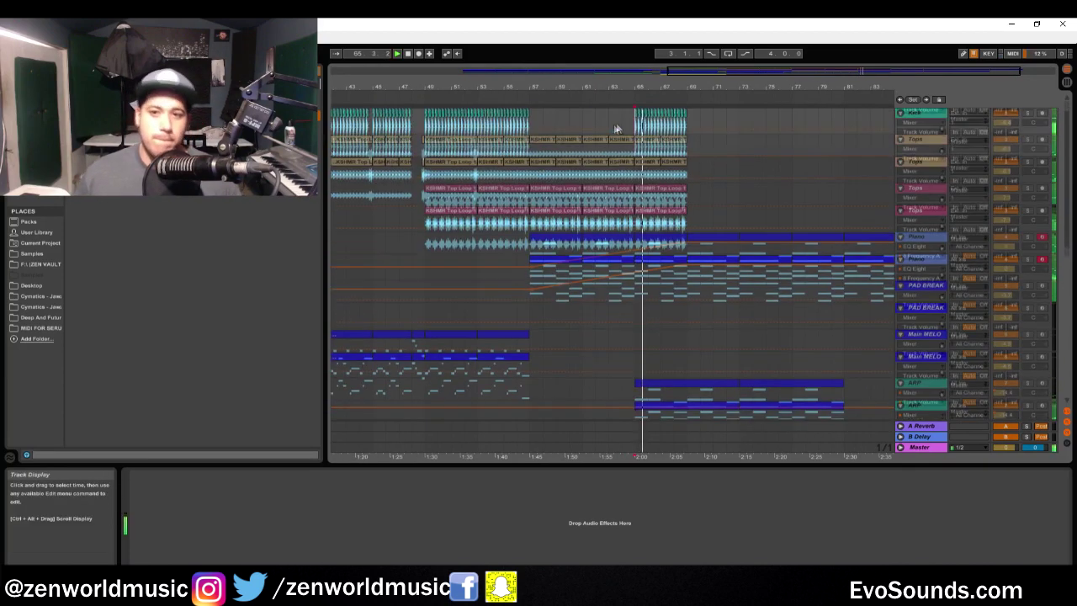
- Duplicate bars 65 to 69 of the Kick and both Tops tracks repeatedly up to bar 85
left_click_drag(635, 114, 688, 240)
key("ctrl+d")
key("ctrl+d")
key("ctrl+d")
key("ctrl+d")
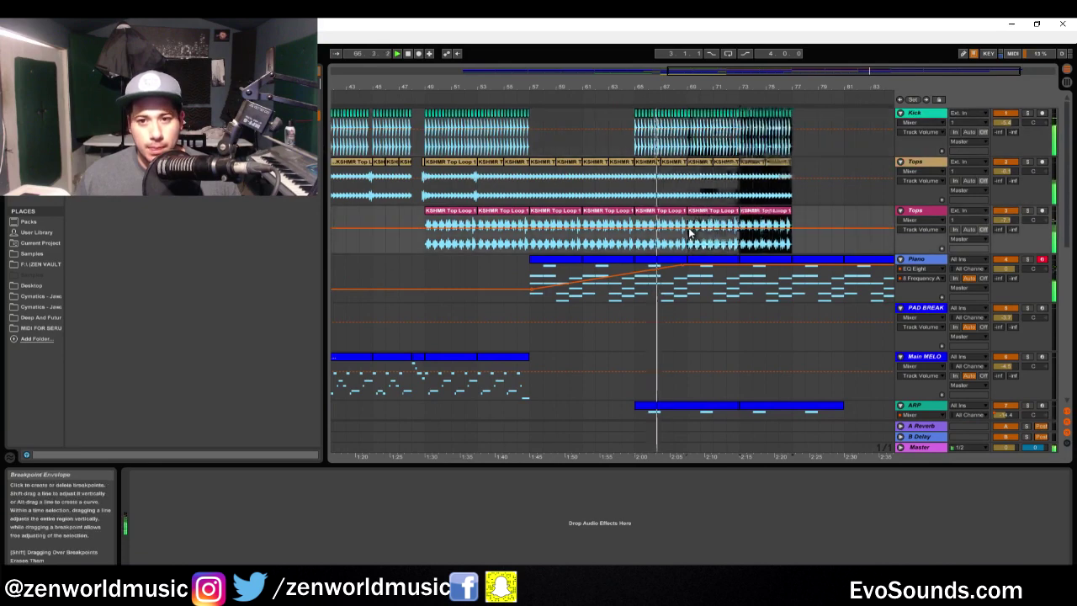
key("ctrl+z")
key("ctrl+z")
key("ctrl+z")
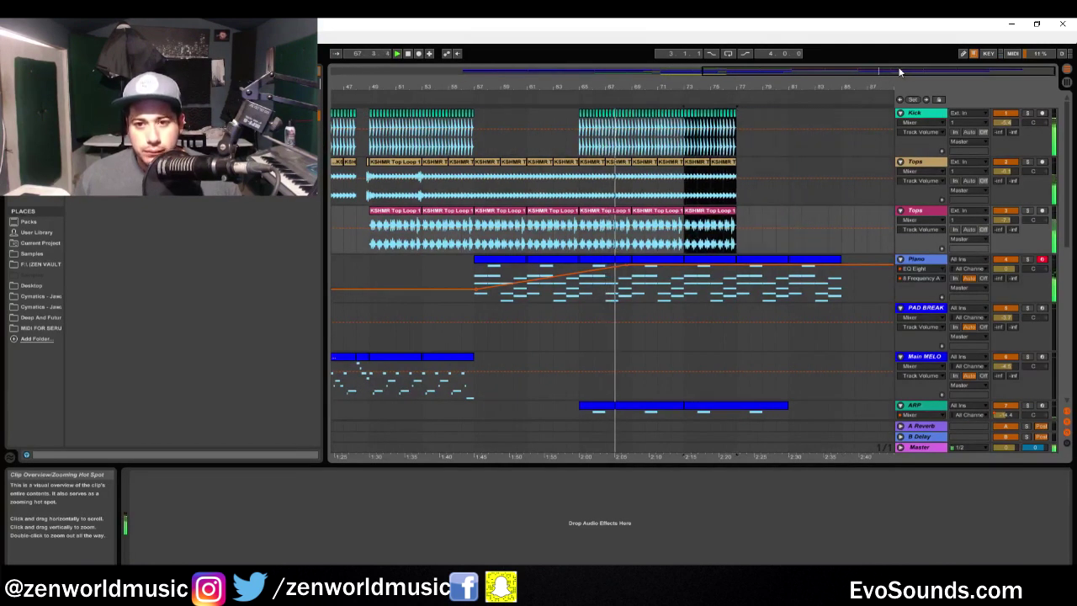
key("ctrl+y")
key("ctrl+y")
key("ctrl+y")
- Remove the ARP track's volume automation and raise the track's volume
scroll(774, 296, "down", 3)
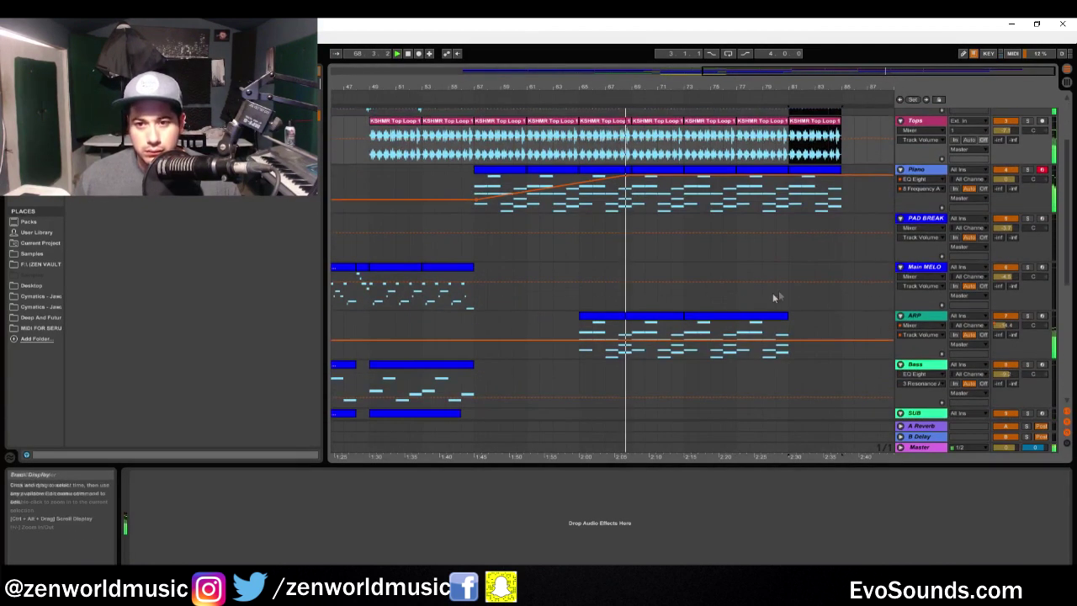
left_click(971, 325)
left_click(963, 364)
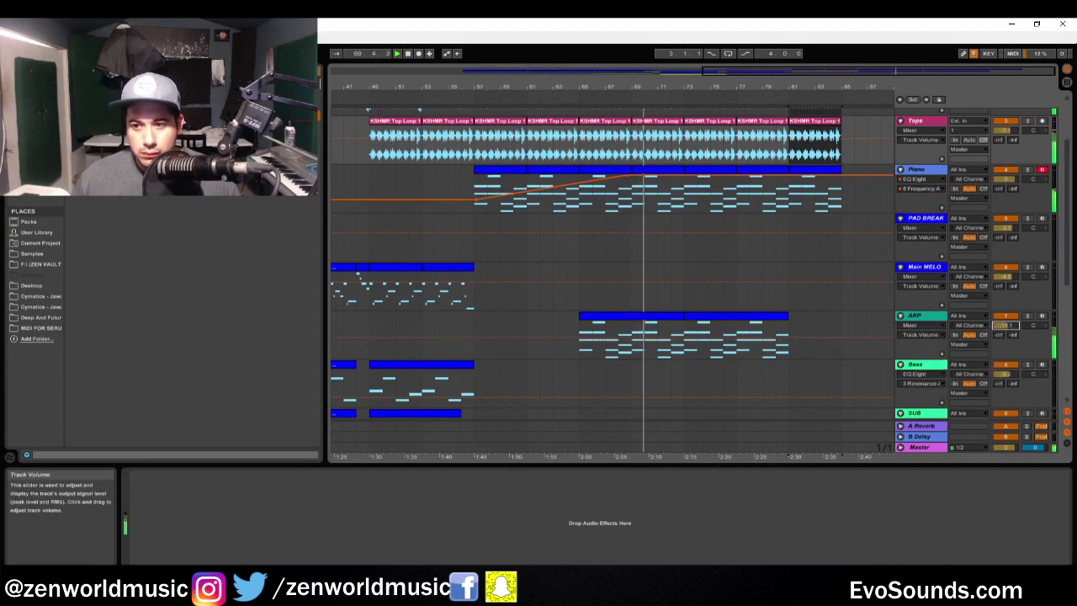
- Extend the Atmo Vocals beyond bar 69 by duplicating the last vocal clip repeatedly
scroll(674, 266, "down", 4)
left_click(627, 322)
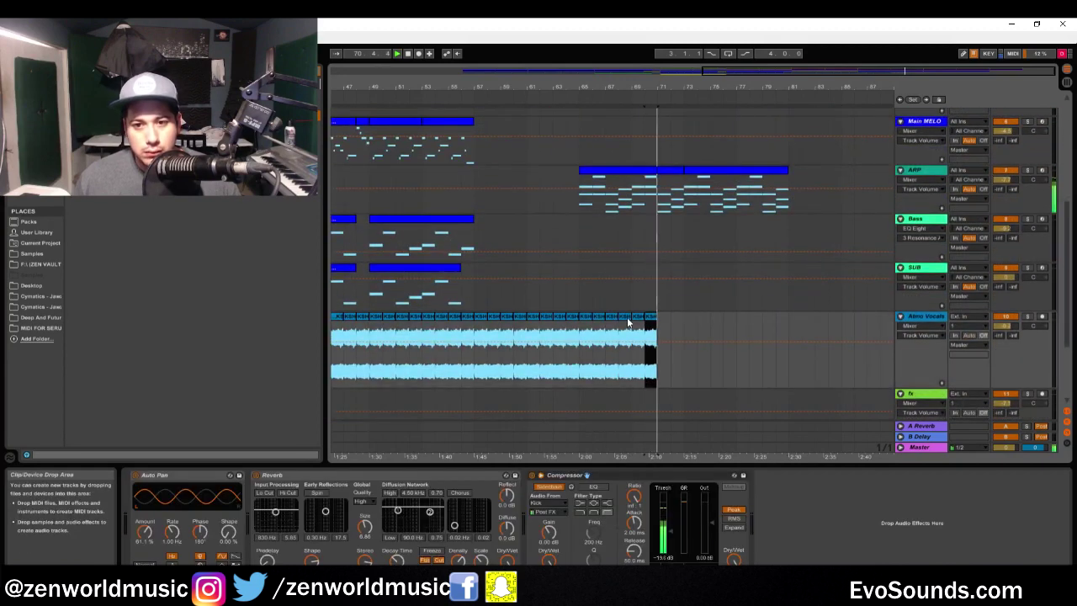
scroll(621, 249, "up", 5)
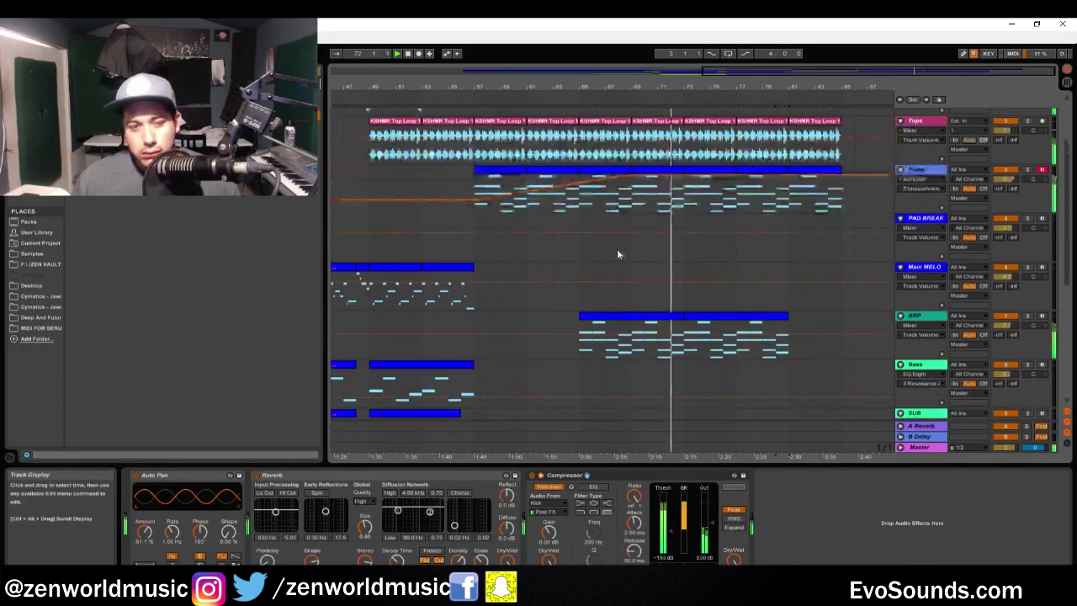
- Copy the last four-bar Main MELO clip to bar 73 and cut it down to its first bar
left_click(448, 323)
key("ctrl+c")
left_click(690, 344)
key("ctrl+v")
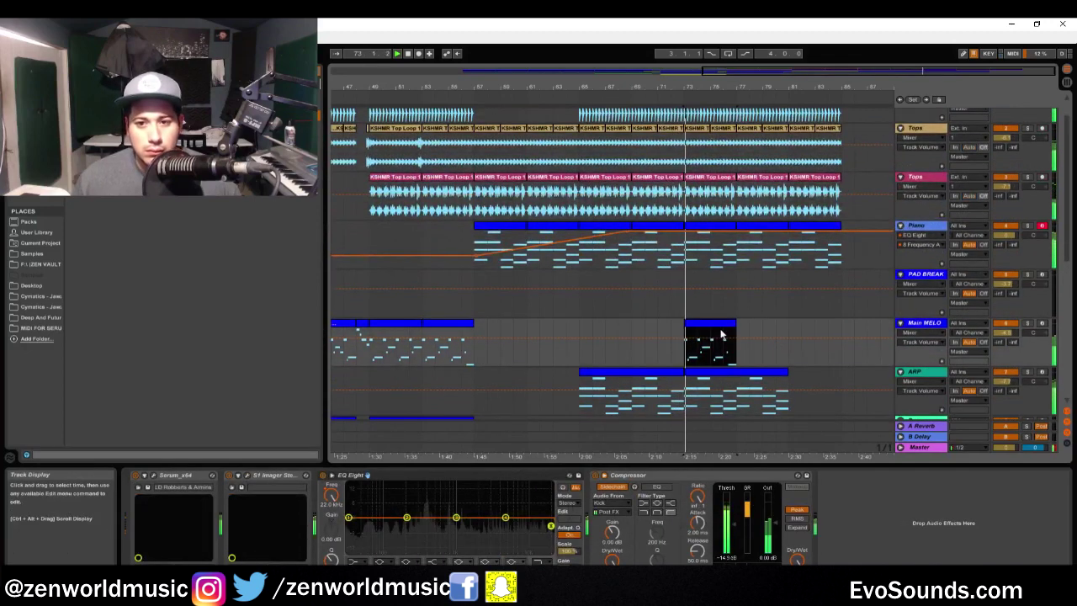
left_click_drag(735, 340, 695, 343)
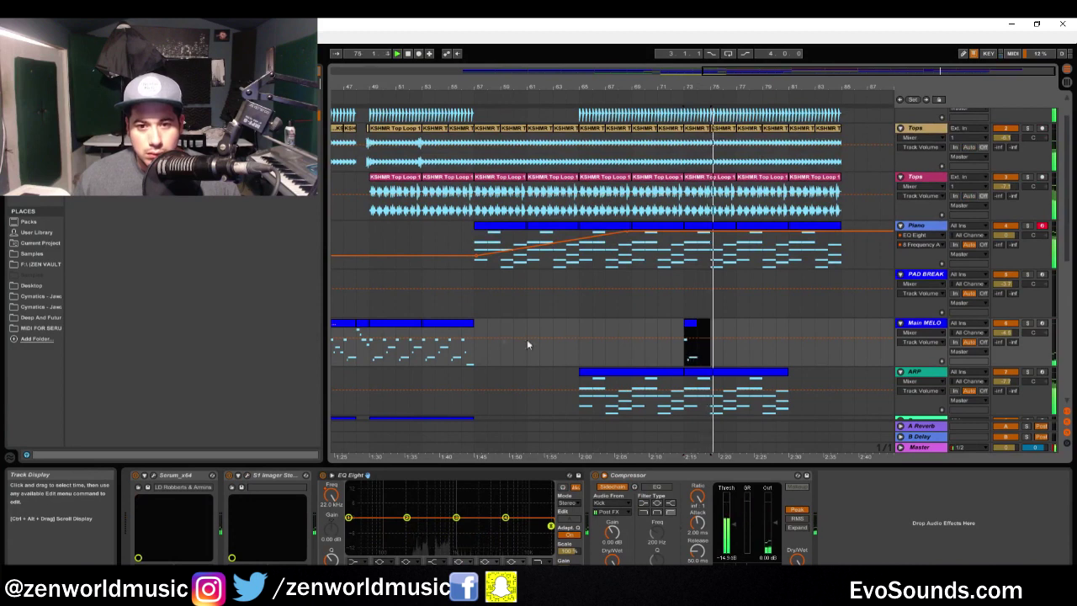
- Copy a one-bar Main MELO phrase from bar 55 to bar 75, vary its ending, and play it from bar 73
left_click_drag(448, 347, 464, 348)
key("space")
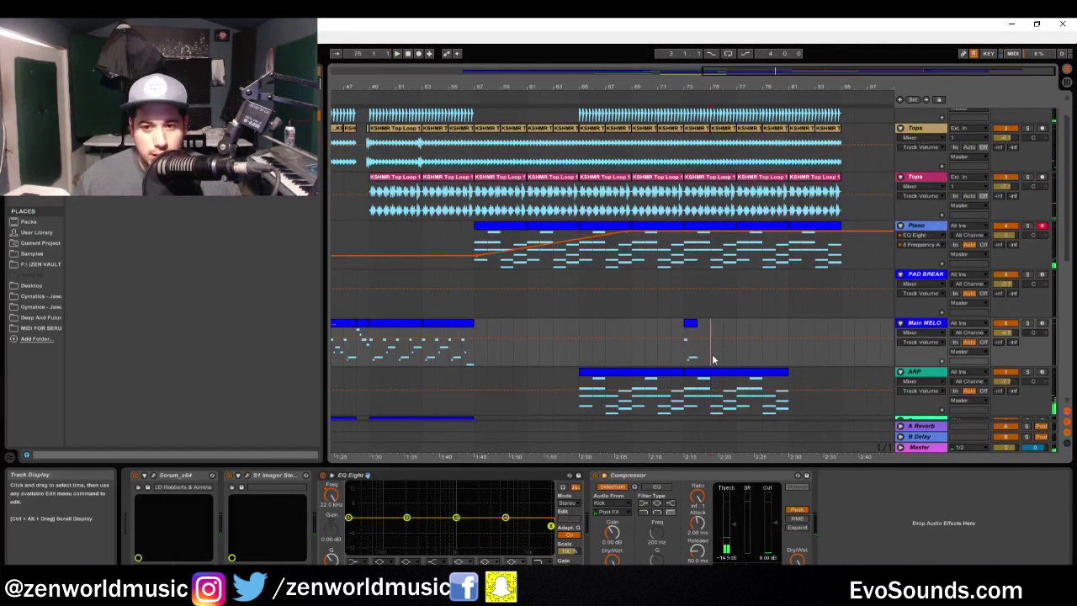
left_click(687, 360)
key("space")
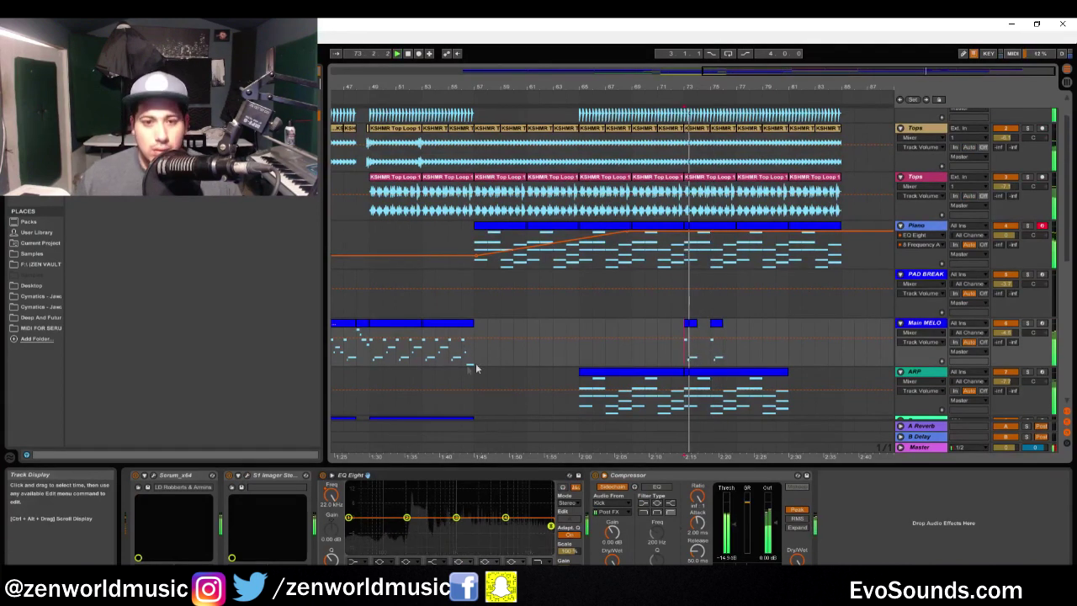
left_click(714, 351)
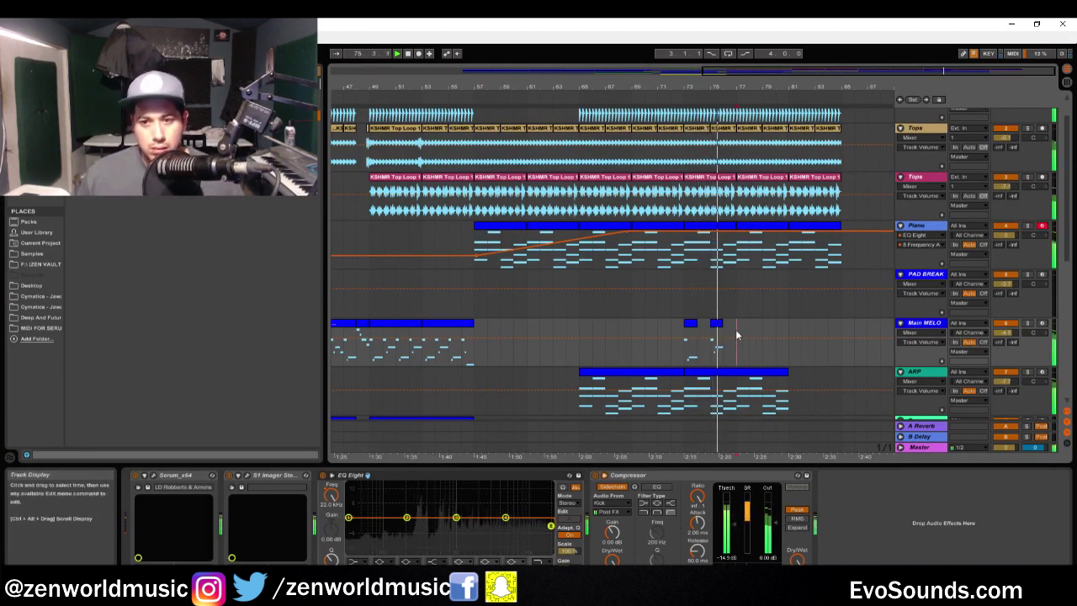
- Duplicate the sparse Main MELO pattern of bars 73 to 77 twice, up to bar 85
left_click_drag(735, 329, 680, 346)
key("ctrl+d")
left_click(789, 329)
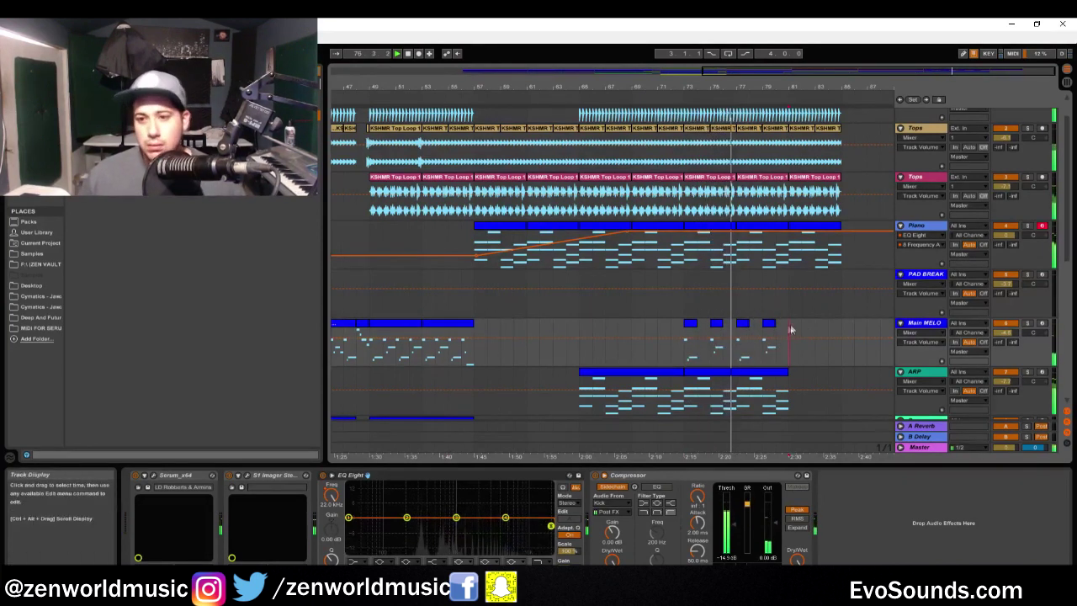
left_click_drag(782, 329, 737, 345)
key("ctrl+d")
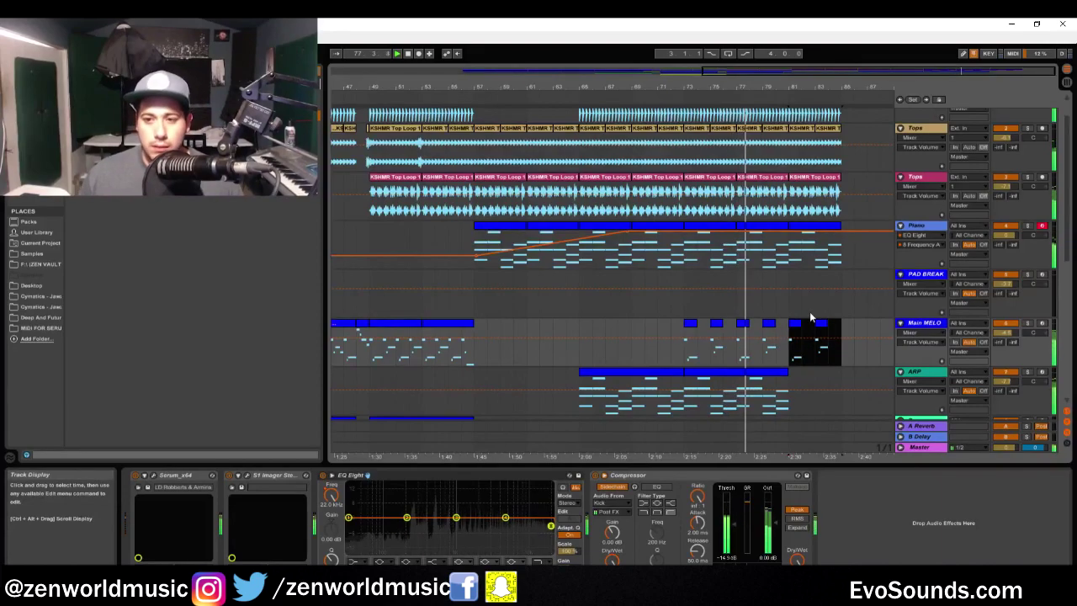
- Review the whole arrangement and highlight the section from bar 41 to bar 49 across all tracks
scroll(846, 259, "up", 1)
scroll(846, 259, "down", 1)
scroll(415, 347, "down", 3, "ctrl")
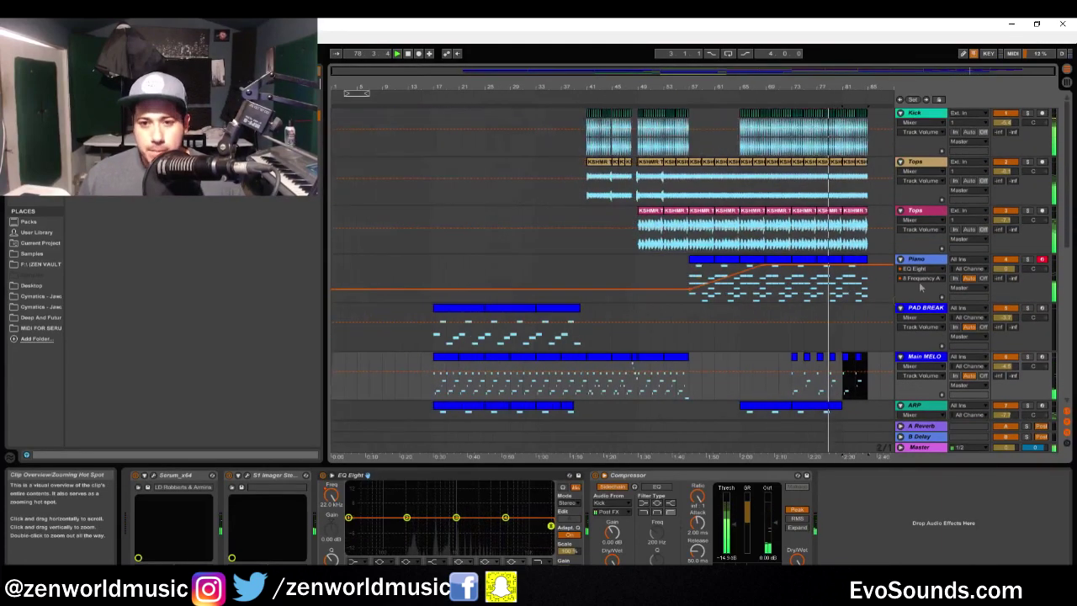
scroll(414, 348, "up", 2)
left_click_drag(589, 145, 638, 446)
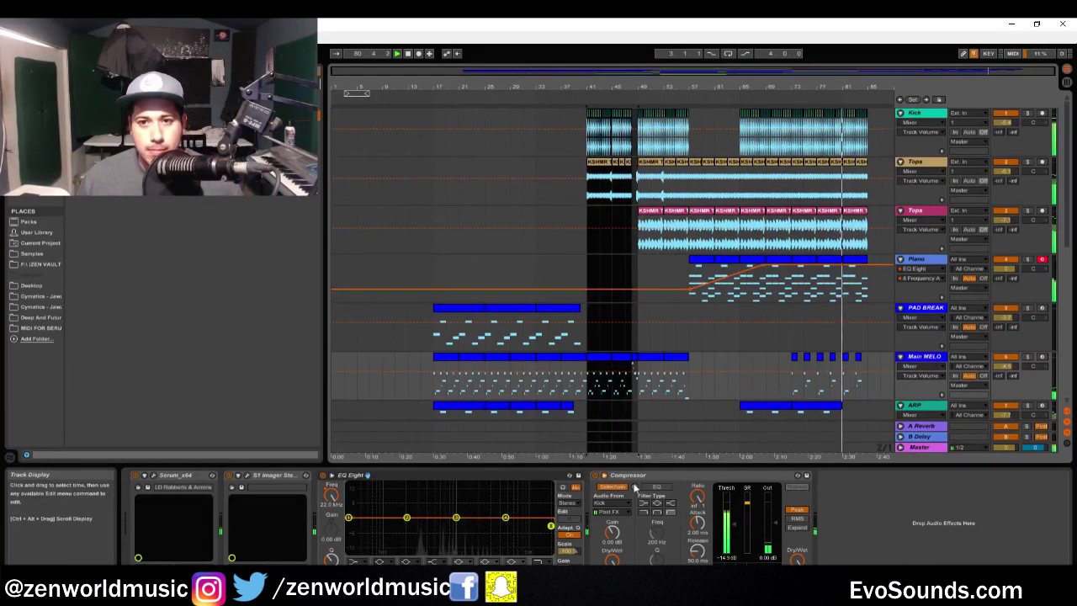
left_click(858, 204)
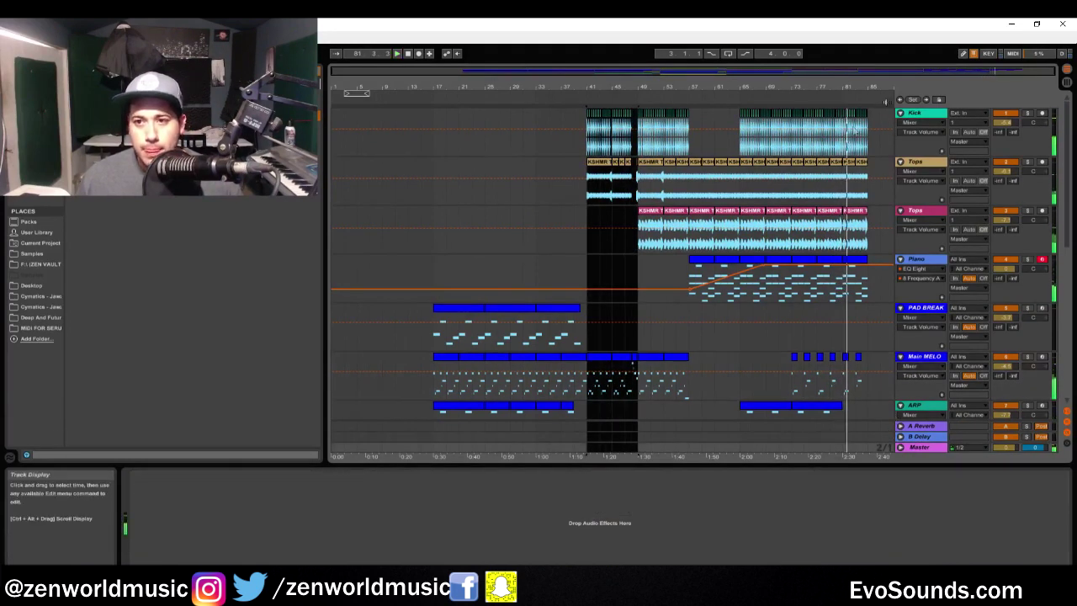
- Play the arrangement from bar 33 and highlight bars 33 to 41 across all tracks
scroll(852, 134, "up", 5)
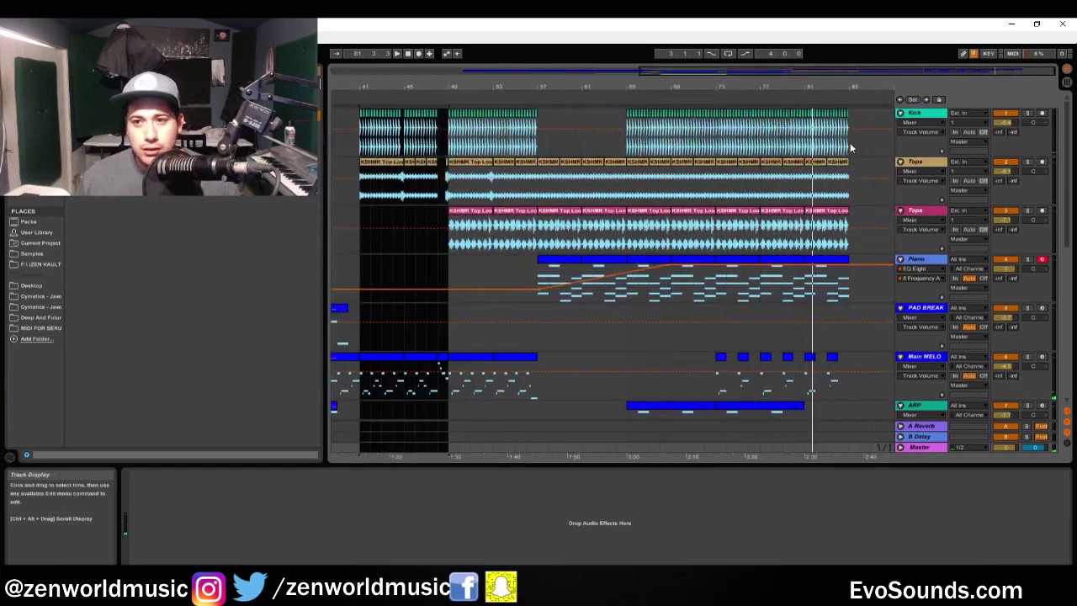
left_click_drag(842, 71, 841, 92)
left_click(538, 227)
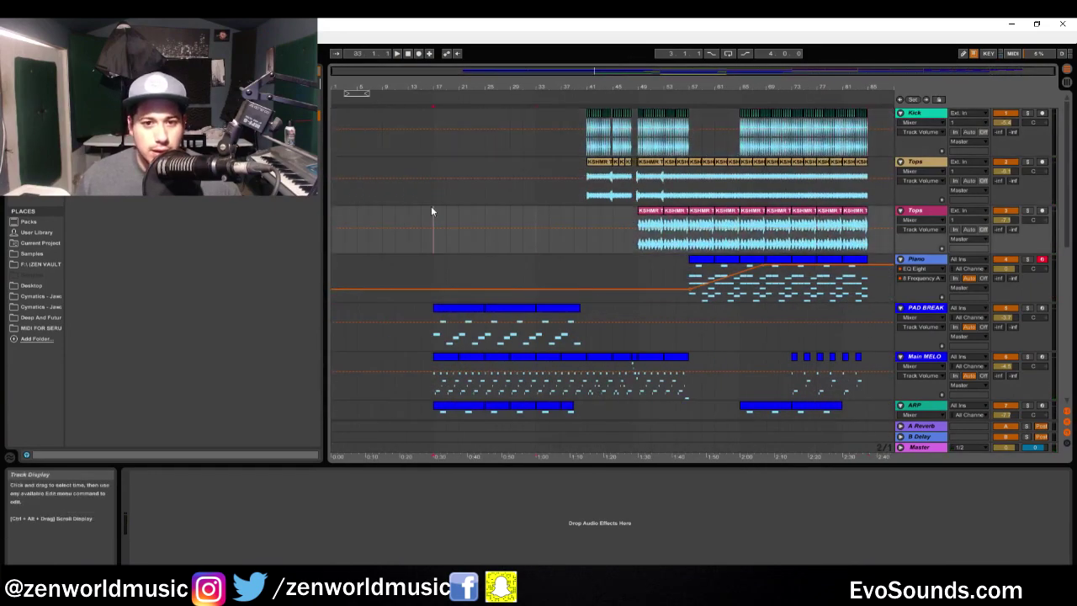
left_click(536, 195)
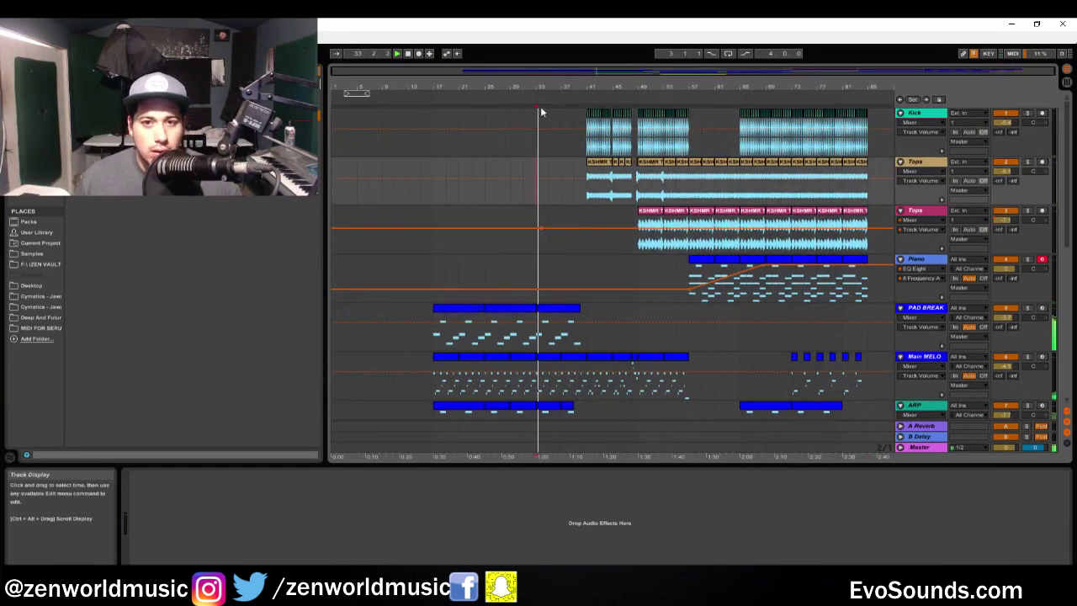
left_click(575, 135)
left_click_drag(541, 134, 591, 520)
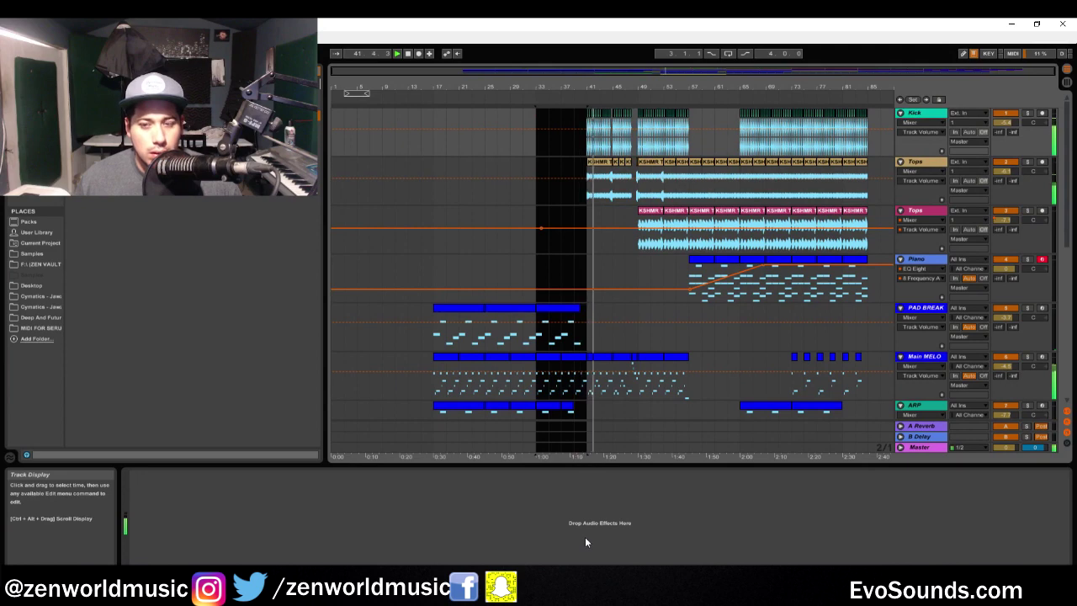
- Delete the Kick clips from bar 81 to 85 and paste the copied section of bars 33 to 41 at bar 81
left_click_drag(957, 68, 1018, 70)
left_click(731, 275)
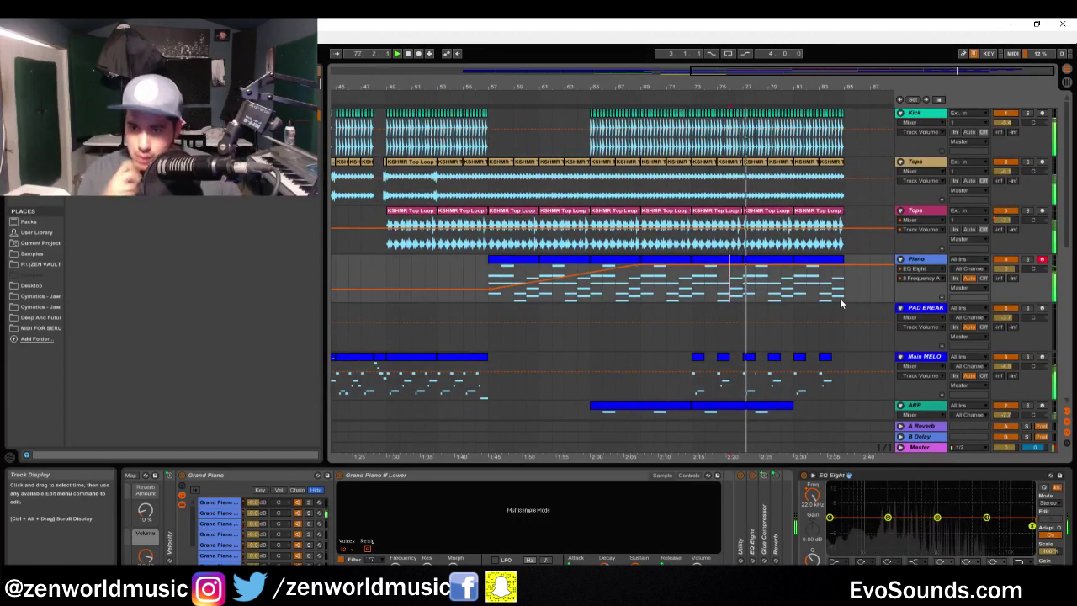
left_click(791, 150)
left_click_drag(793, 150, 844, 150)
key("Delete")
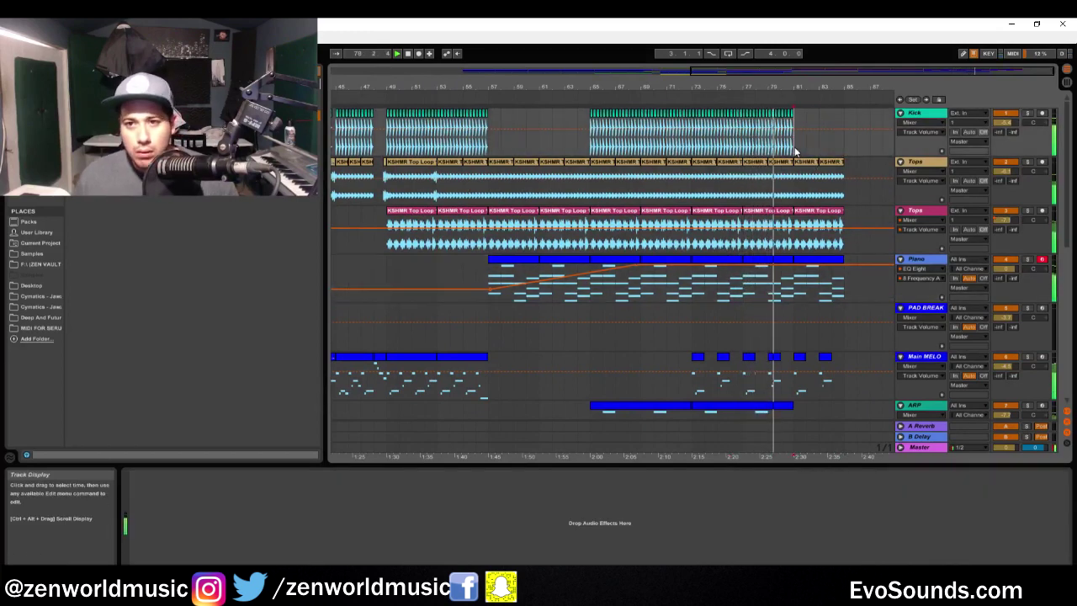
key("ctrl+v")
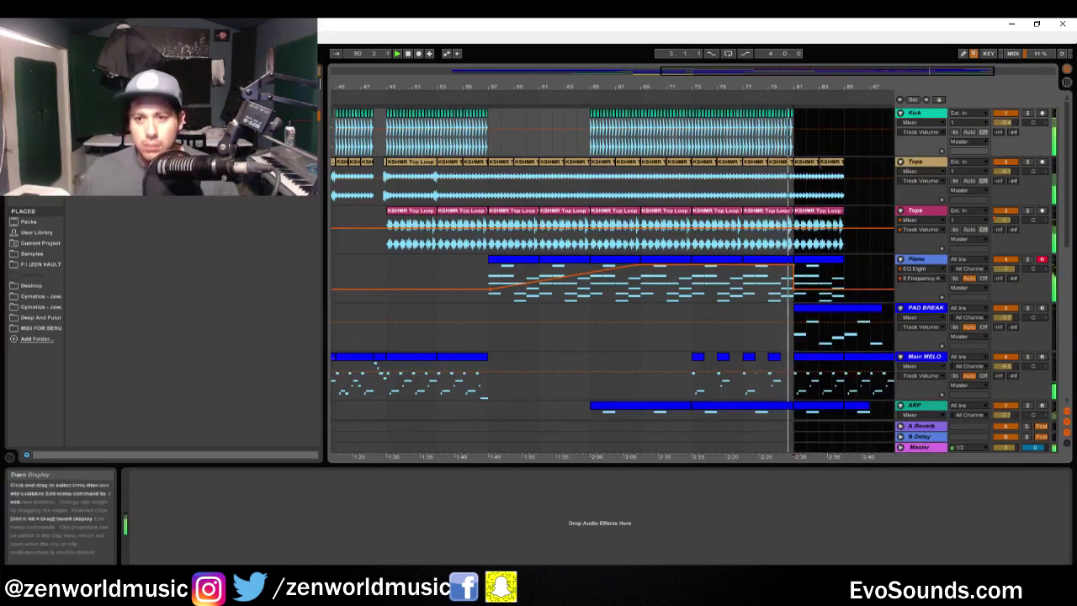
- Delete the Piano clips and both Tops tracks' clips from bar 81 to bar 85
left_click_drag(842, 278, 794, 168)
key("Delete")
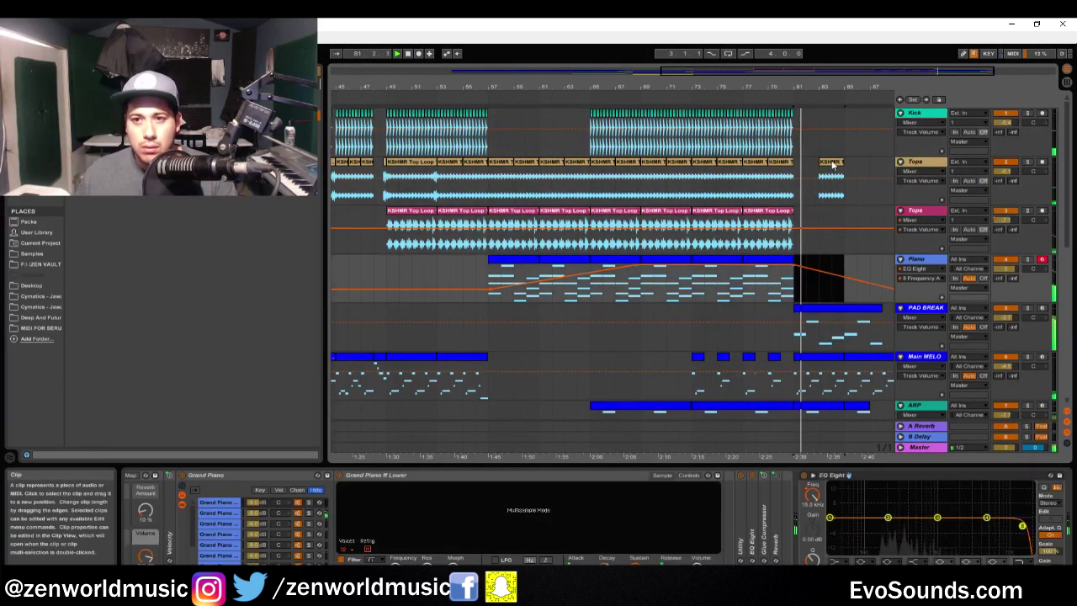
left_click(827, 197)
key("Delete")
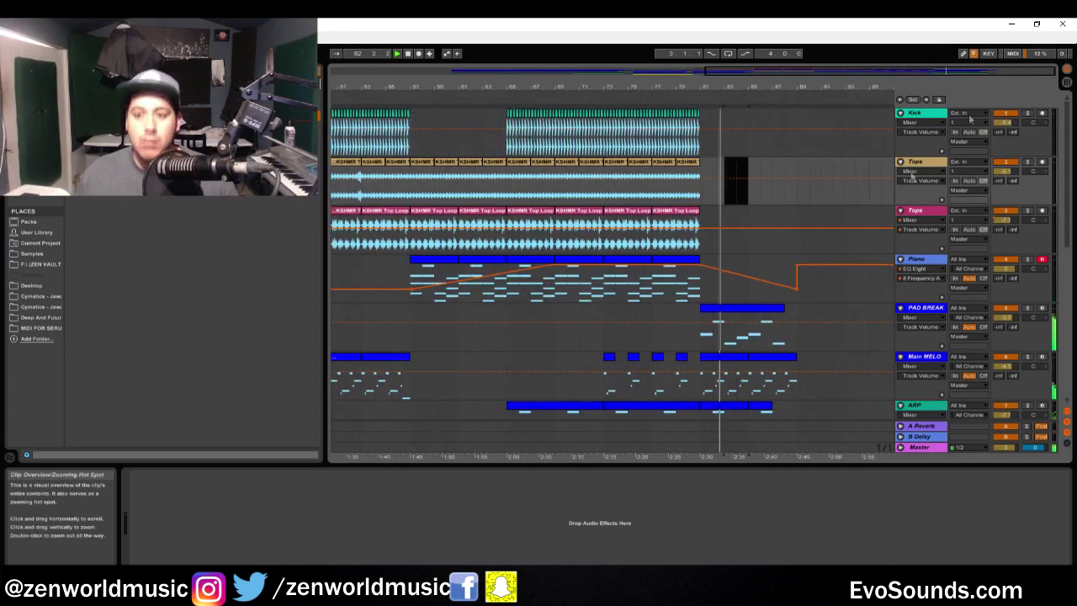
- Copy the drop section of bars 49 to 57 across all tracks and paste it at bar 89
scroll(1010, 339, "down", 6)
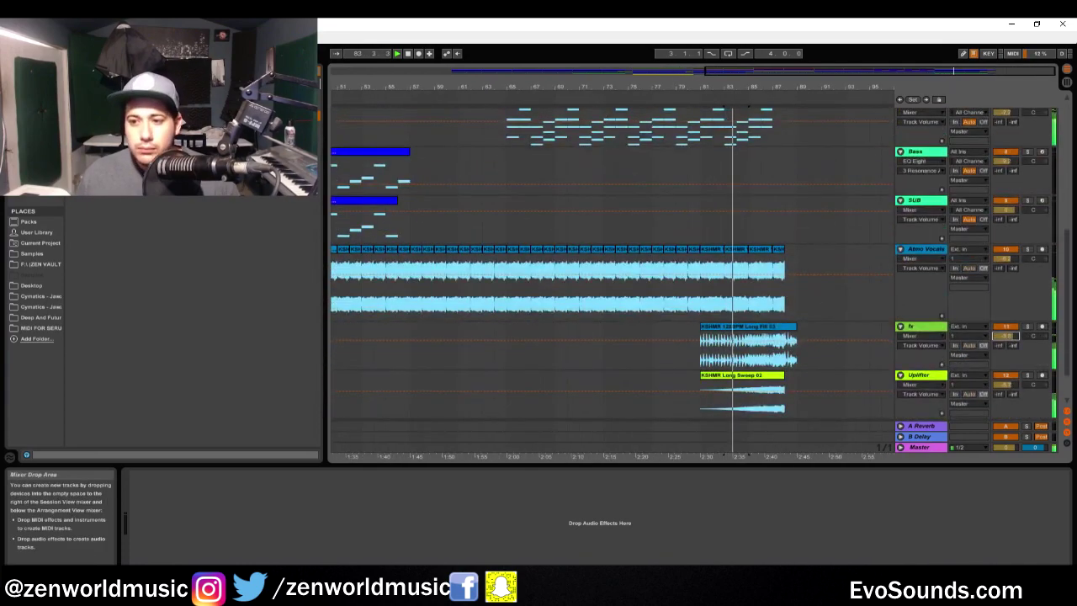
scroll(837, 325, "up", 8)
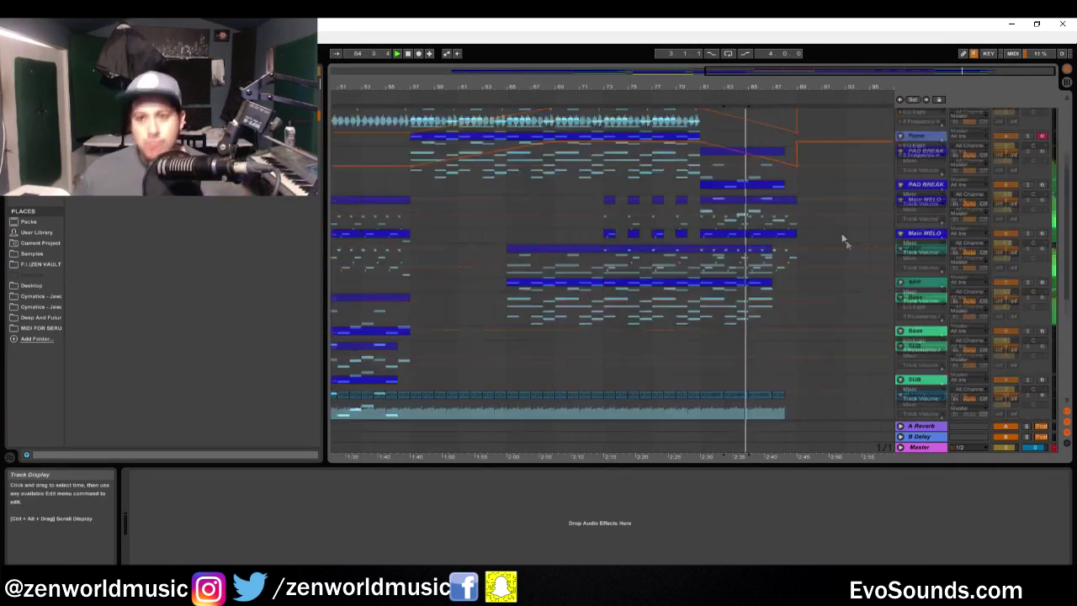
scroll(850, 134, "down", 4)
left_click_drag(611, 118, 659, 446)
scroll(850, 151, "up", 3)
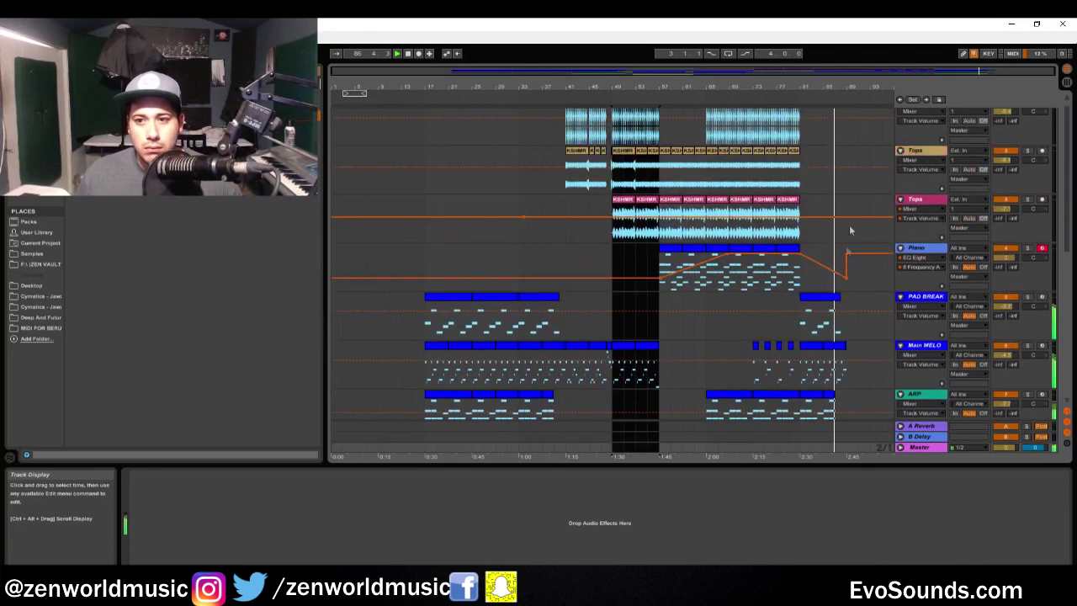
key("ctrl+c")
left_click(849, 151)
key("ctrl+v")
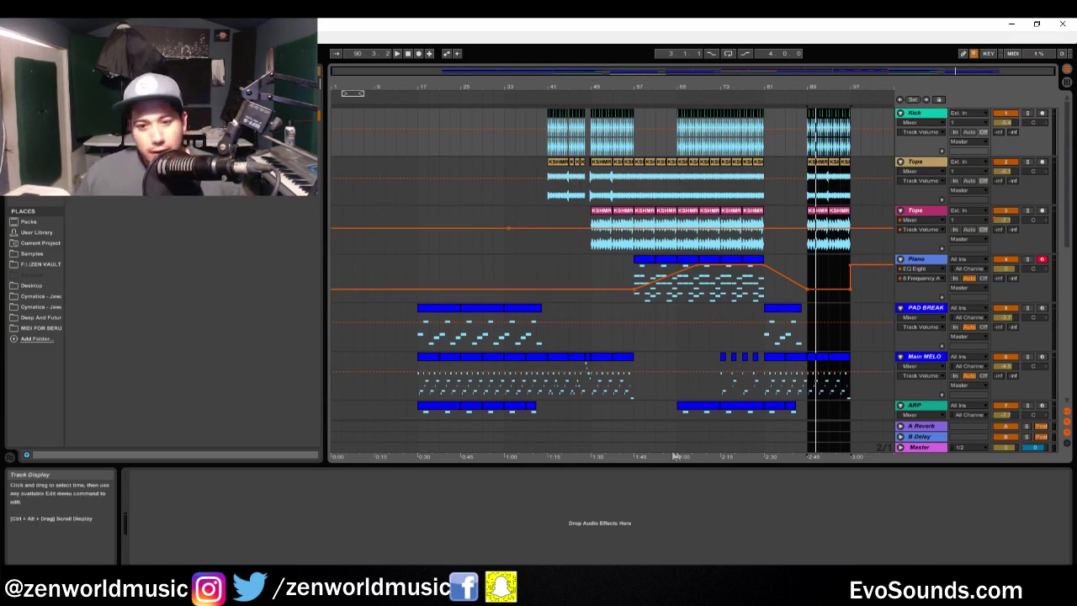
- Review all tracks of the extended arrangement up to bar 97 and check the levels in the Session View mixer
scroll(620, 338, "down", 5)
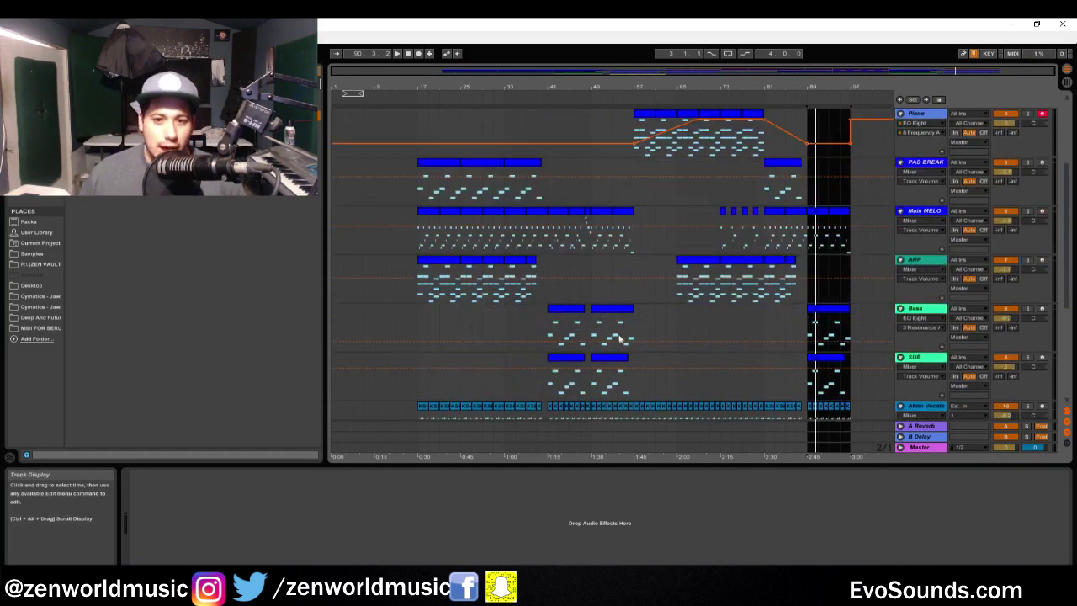
left_click(547, 250)
key("Tab")
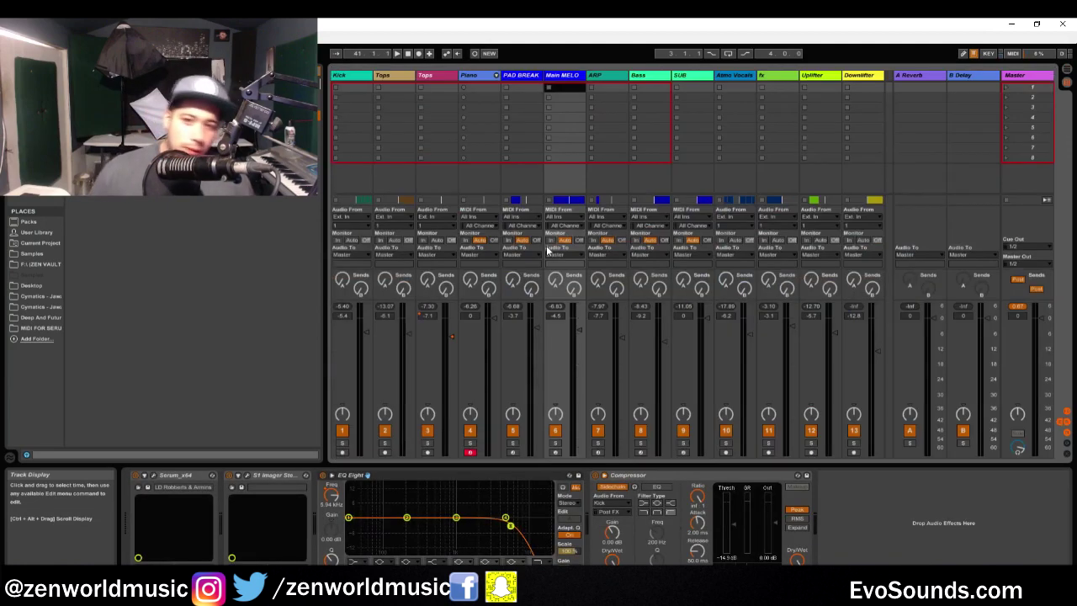
left_click(1027, 70)
key("Tab")
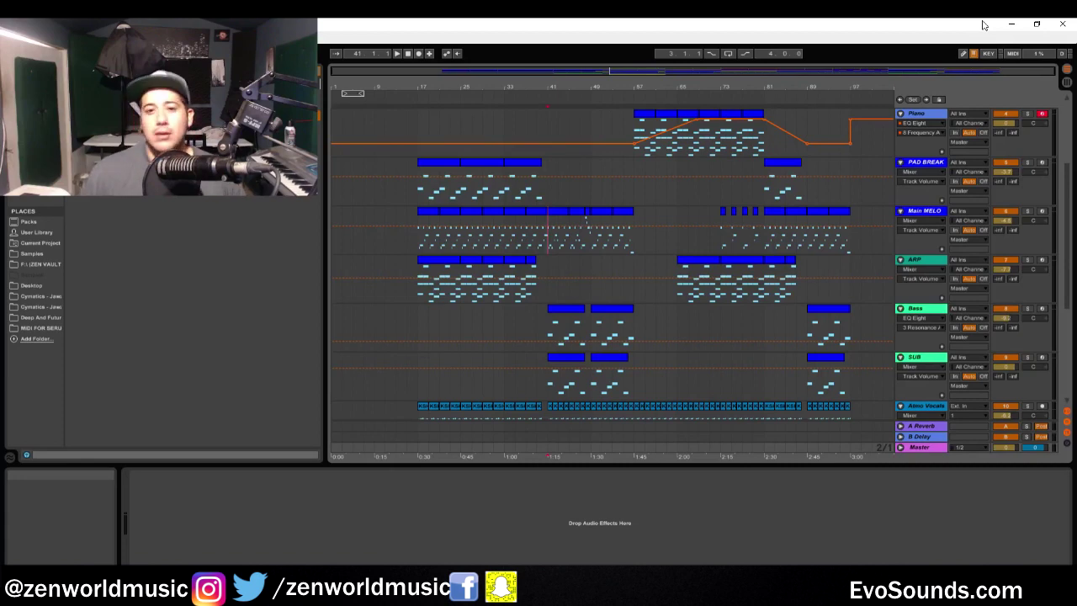
scroll(835, 202, "up", 3)
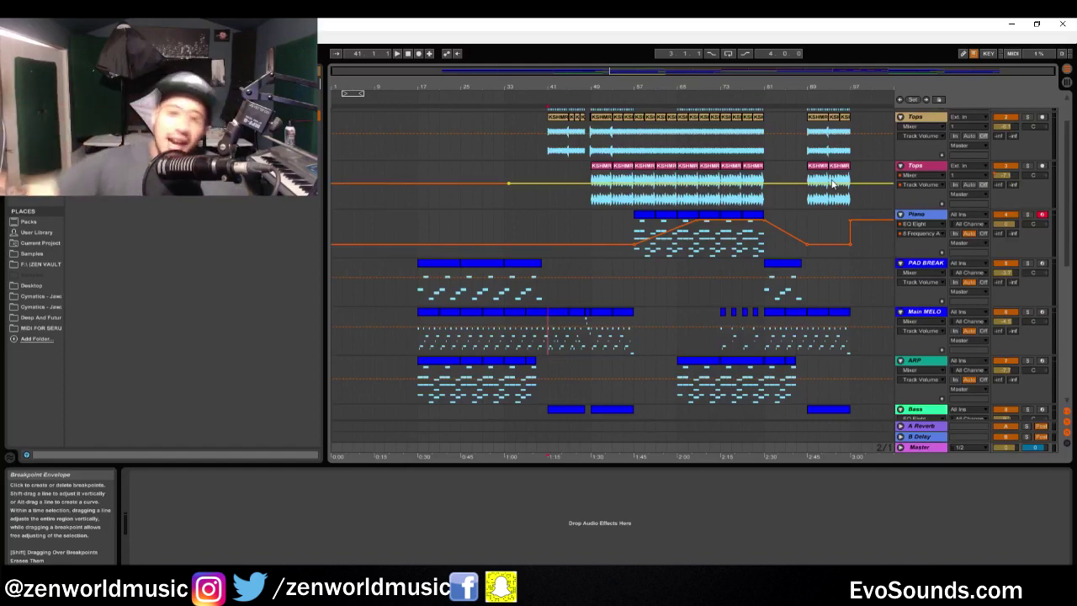
scroll(854, 333, "down", 5)
scroll(645, 300, "down", 5)
scroll(646, 302, "up", 12)
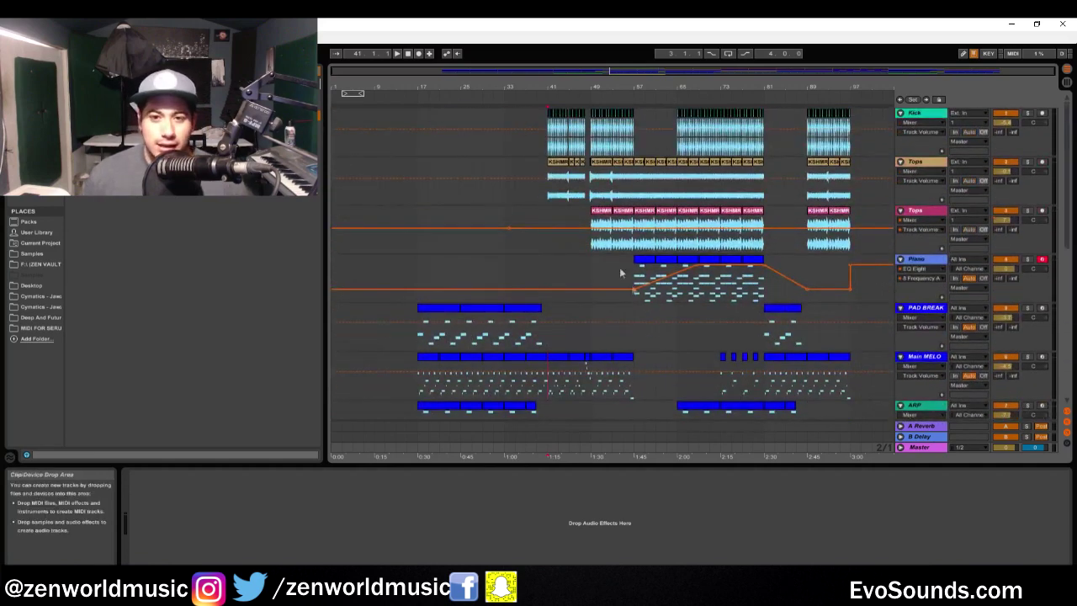
- Place the insert marker at bar 48 on the first Tops track and switch to the Open Broadcaster Software window
left_click(586, 179)
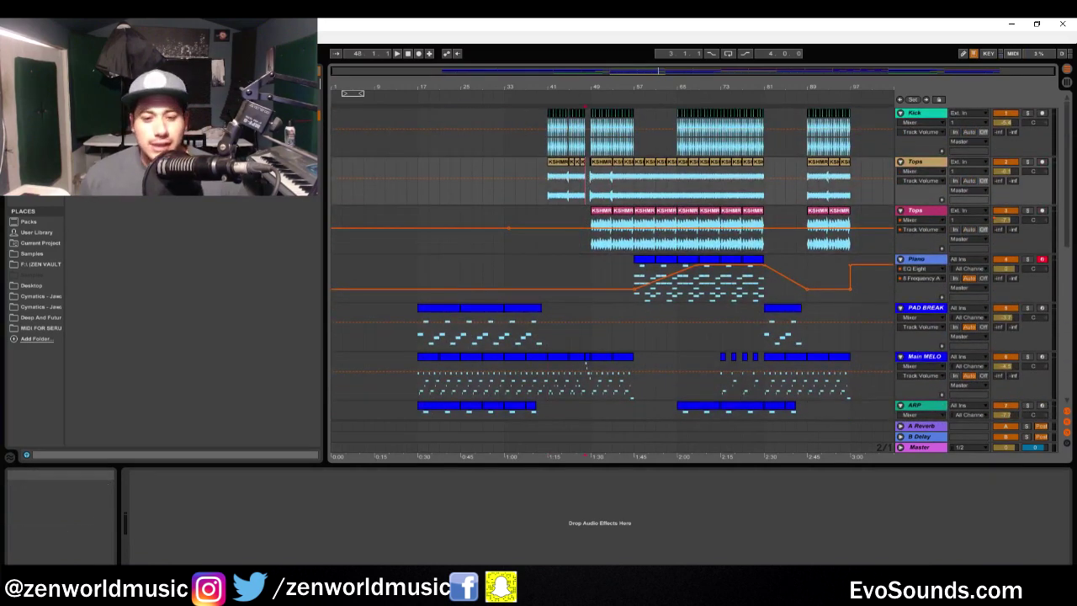
mouse_move(454, 587)
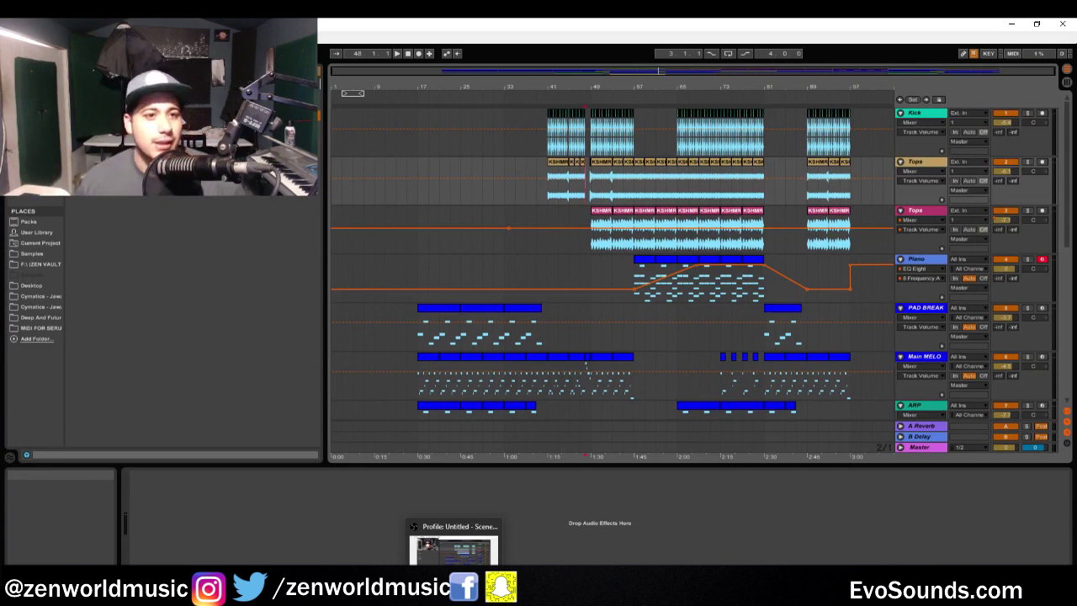
left_click(454, 586)
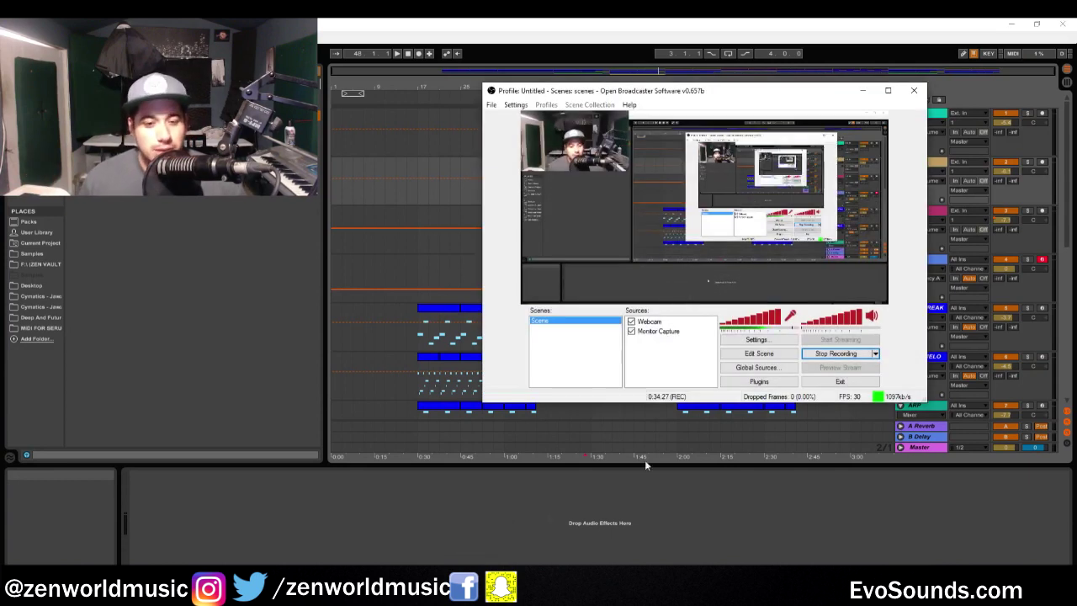